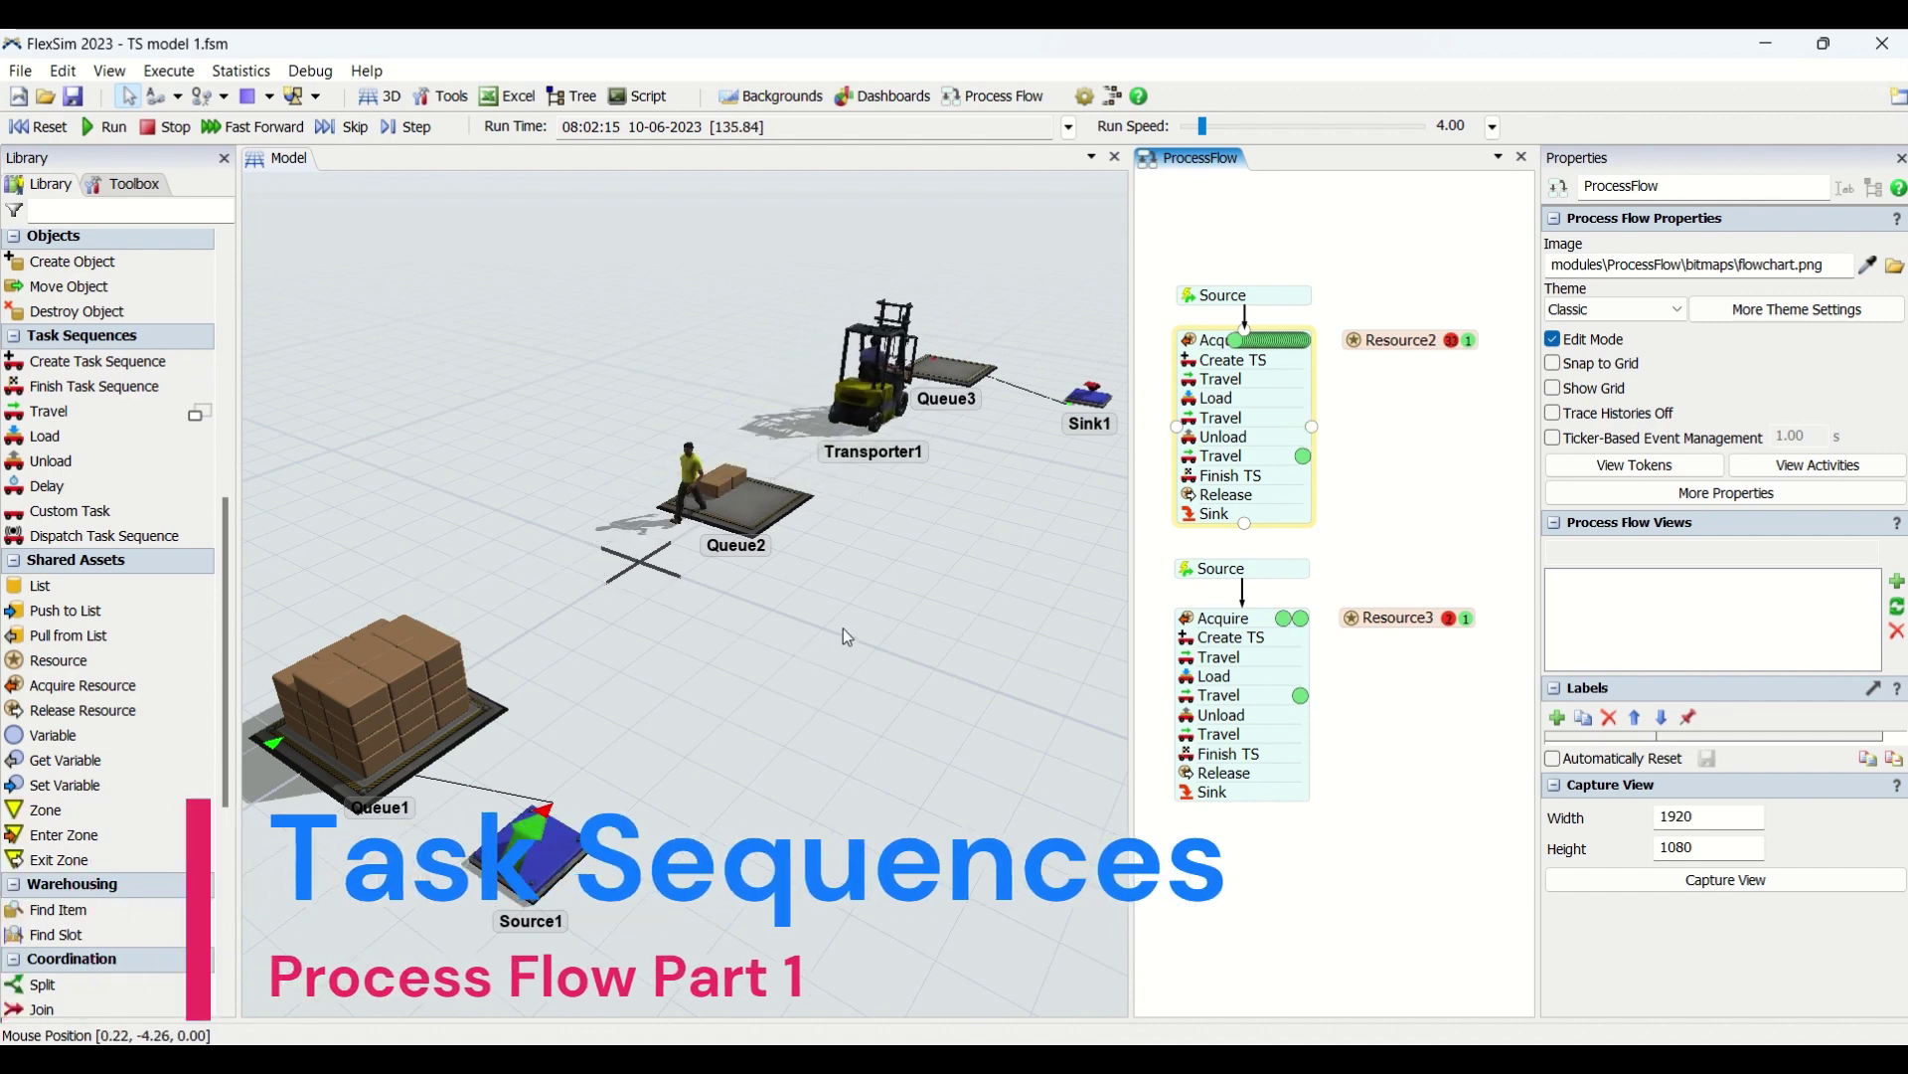
mouse_move(843, 628)
mouse_down()
mouse_move(842, 668)
mouse_move(859, 658)
mouse_up()
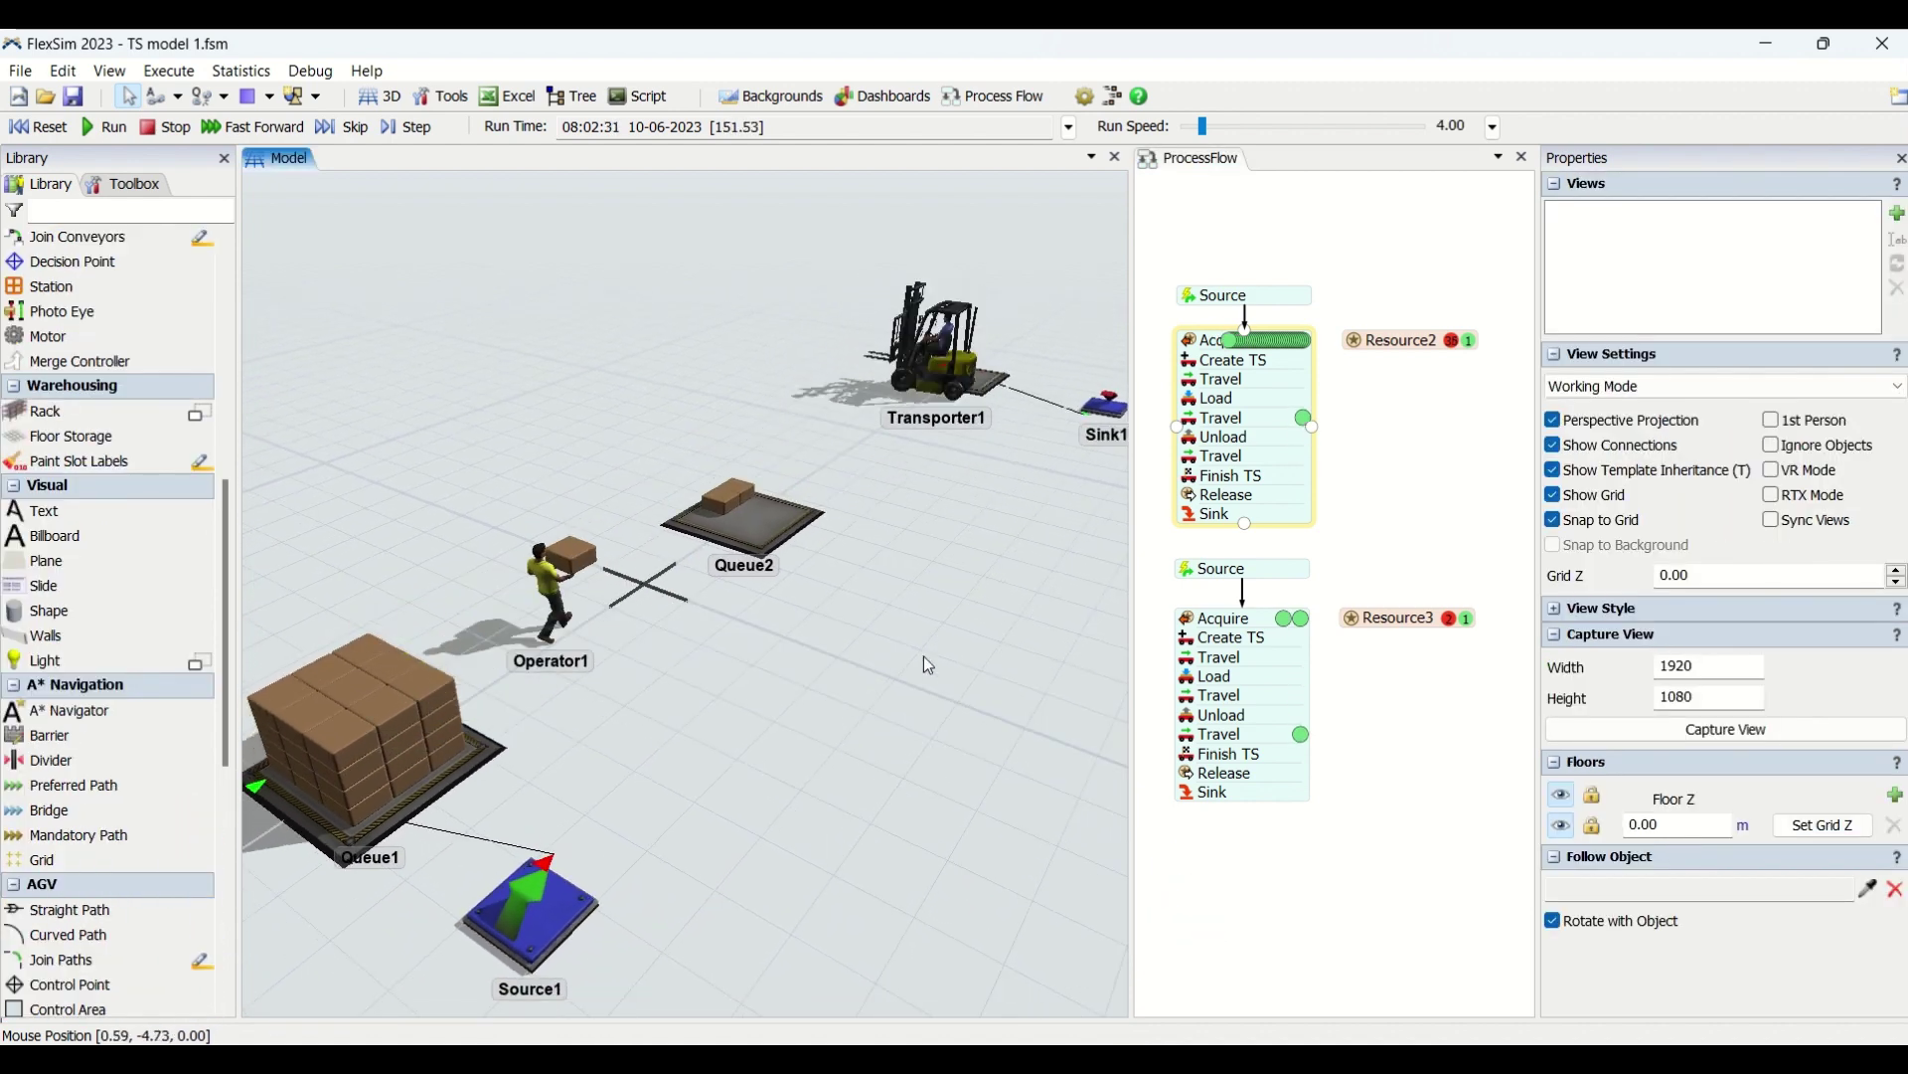
drag(987, 648, 968, 640)
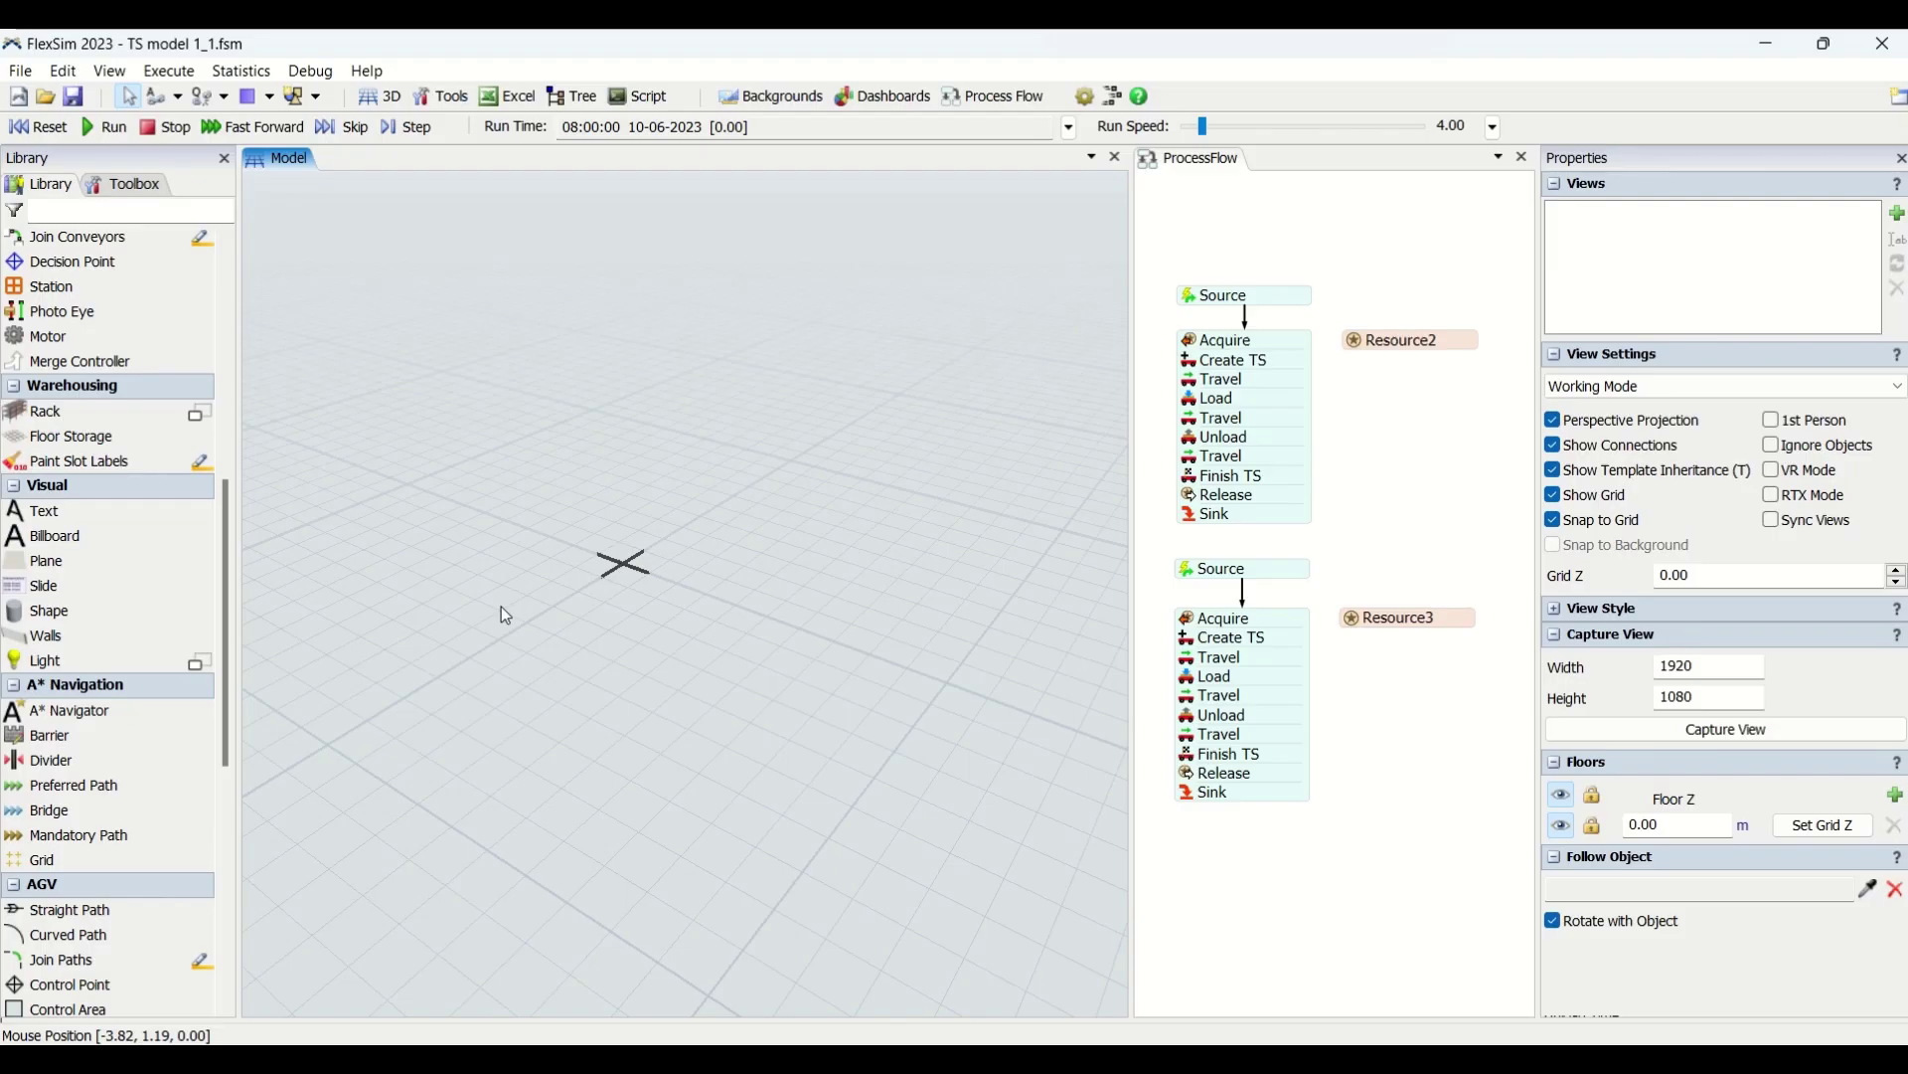
Step: Add a Source and a Queue beside it in the 3D model, plus two more Queues spaced out in a line beyond them
scroll(152, 628, up, 8)
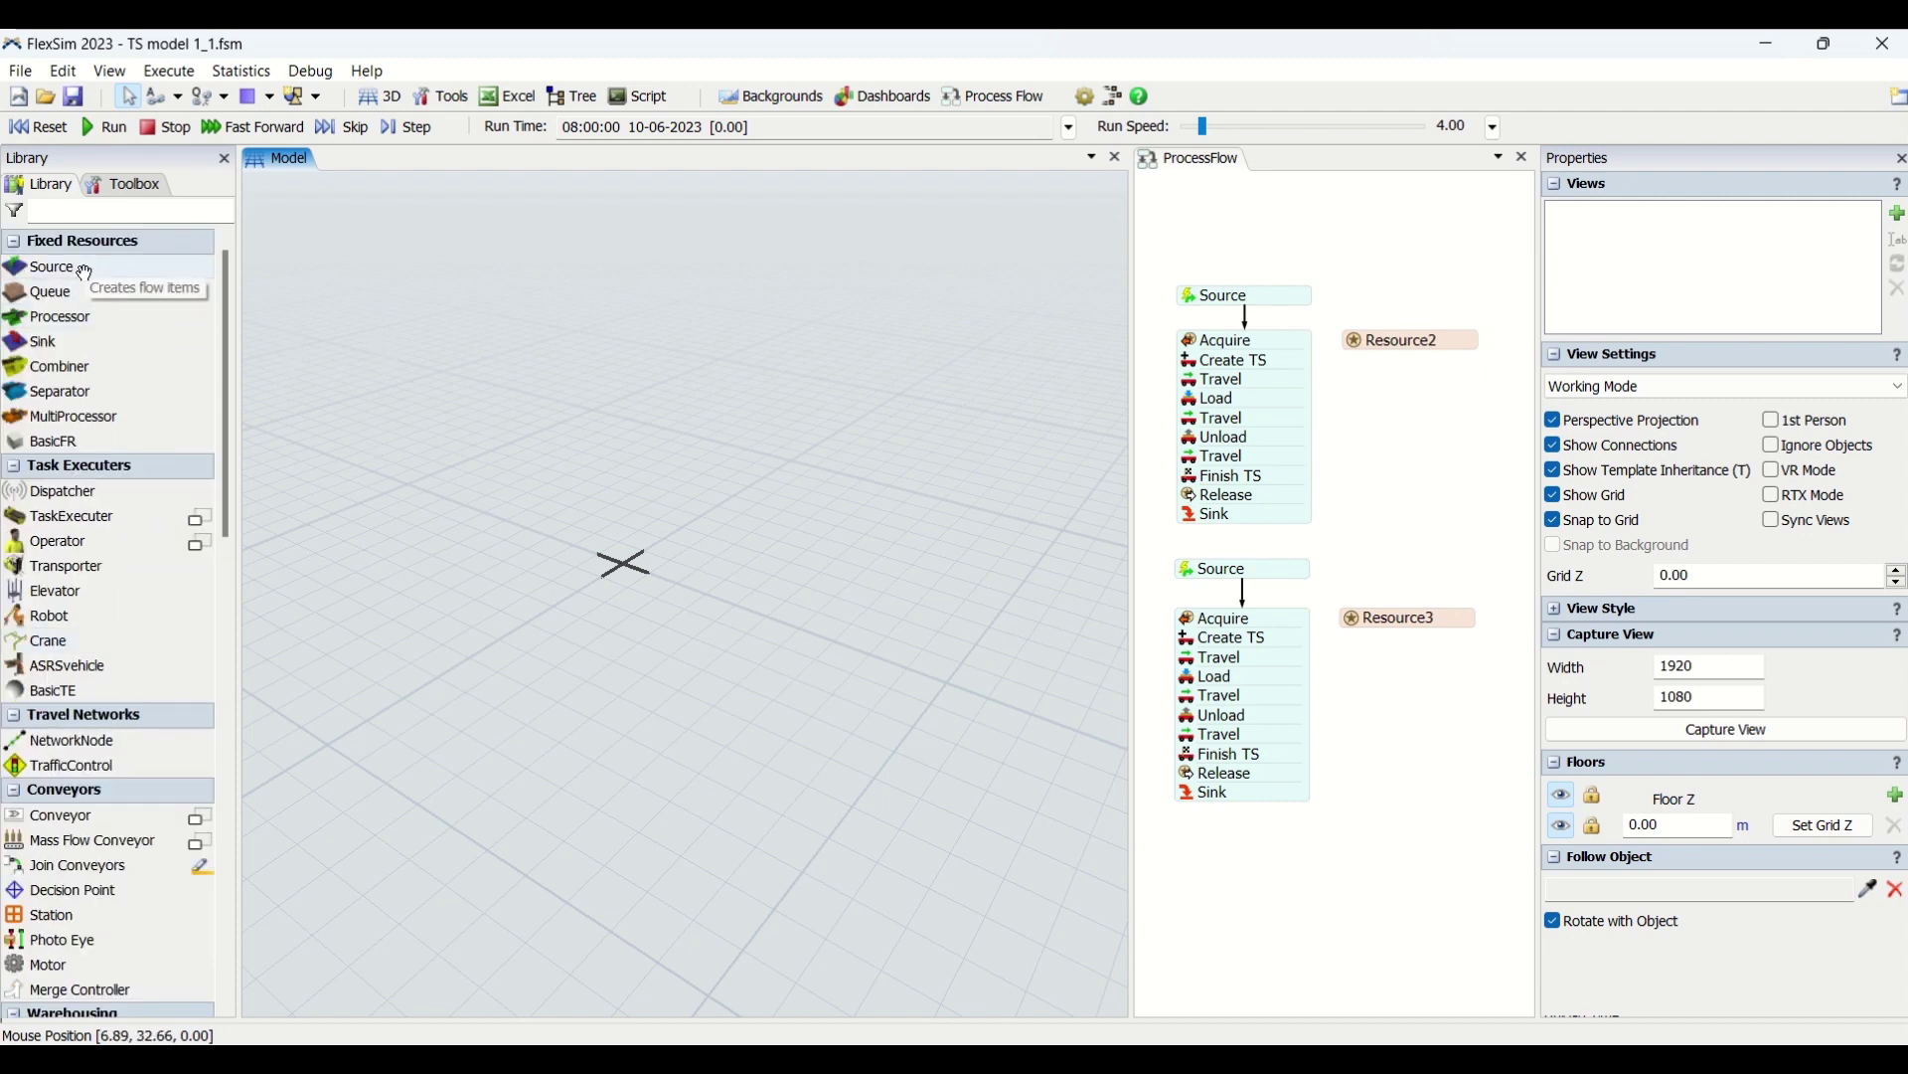
drag(90, 269, 471, 793)
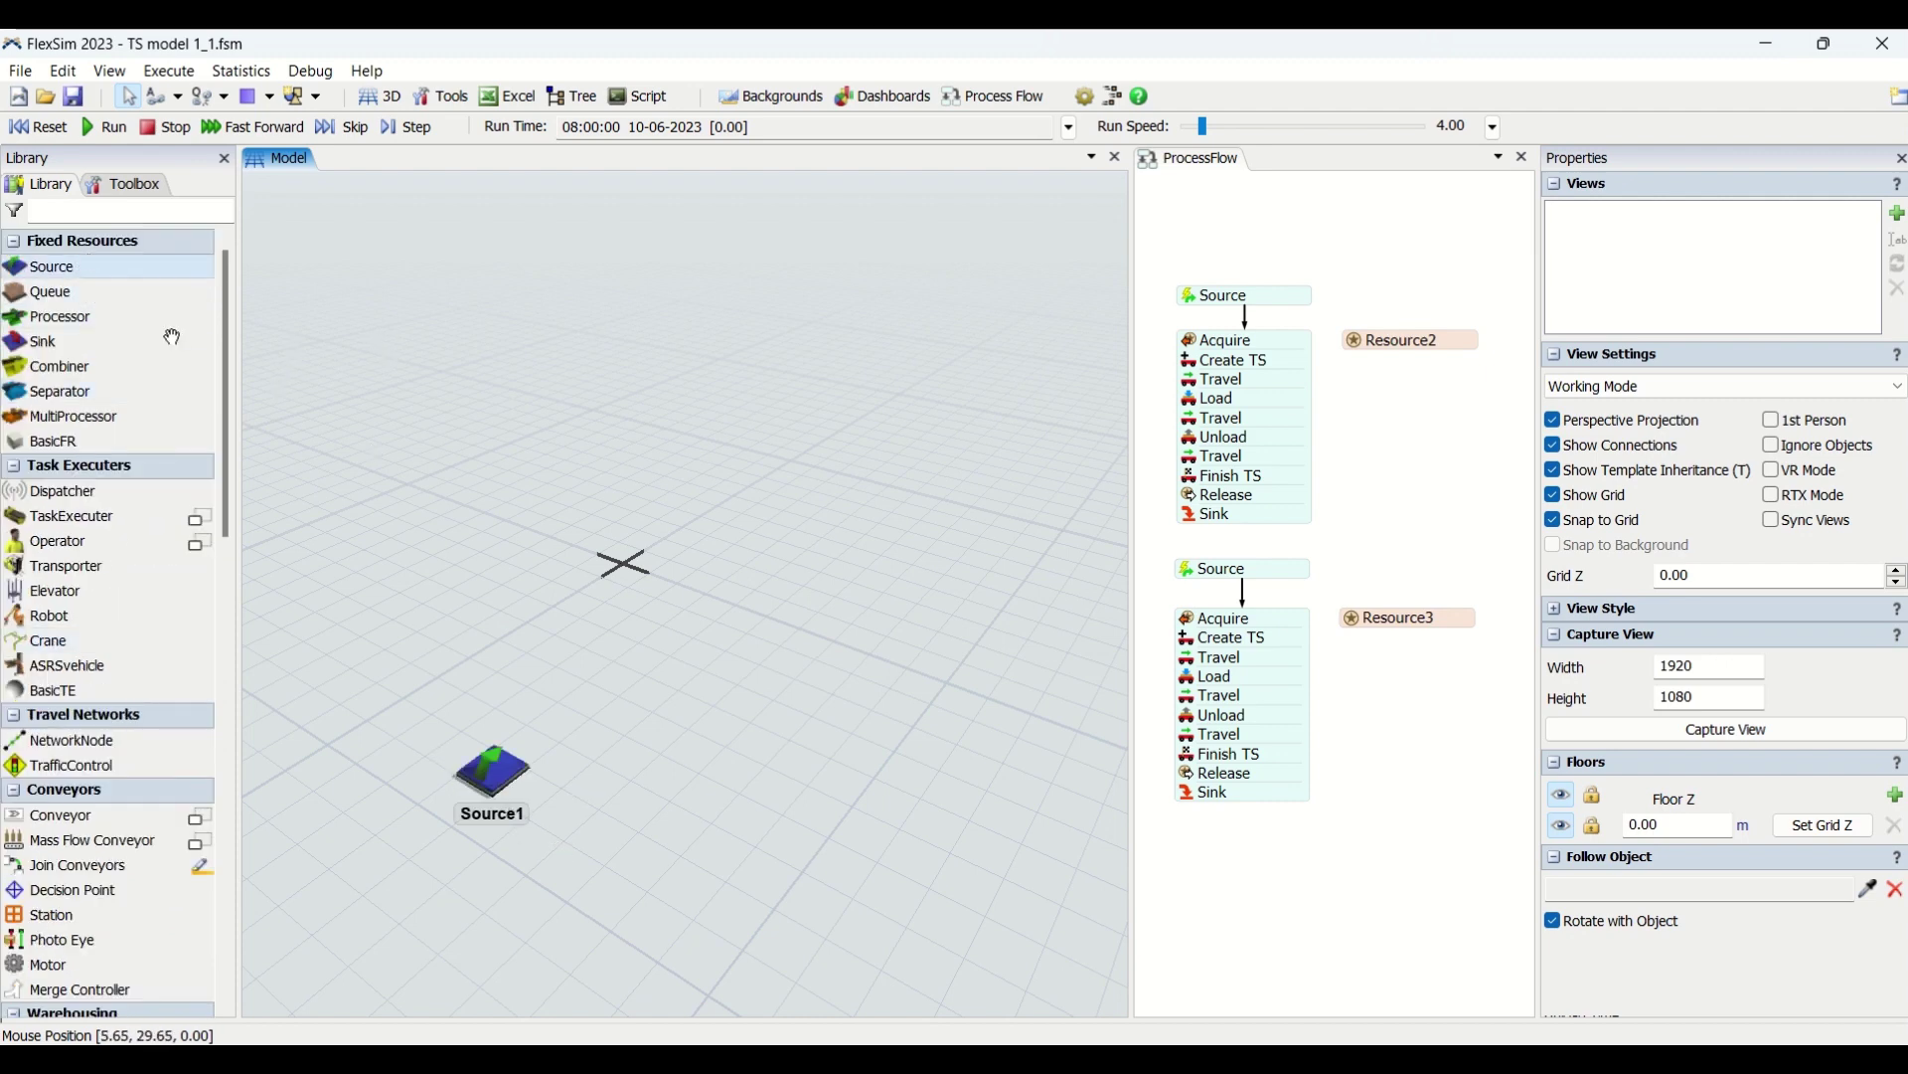
drag(105, 290, 482, 696)
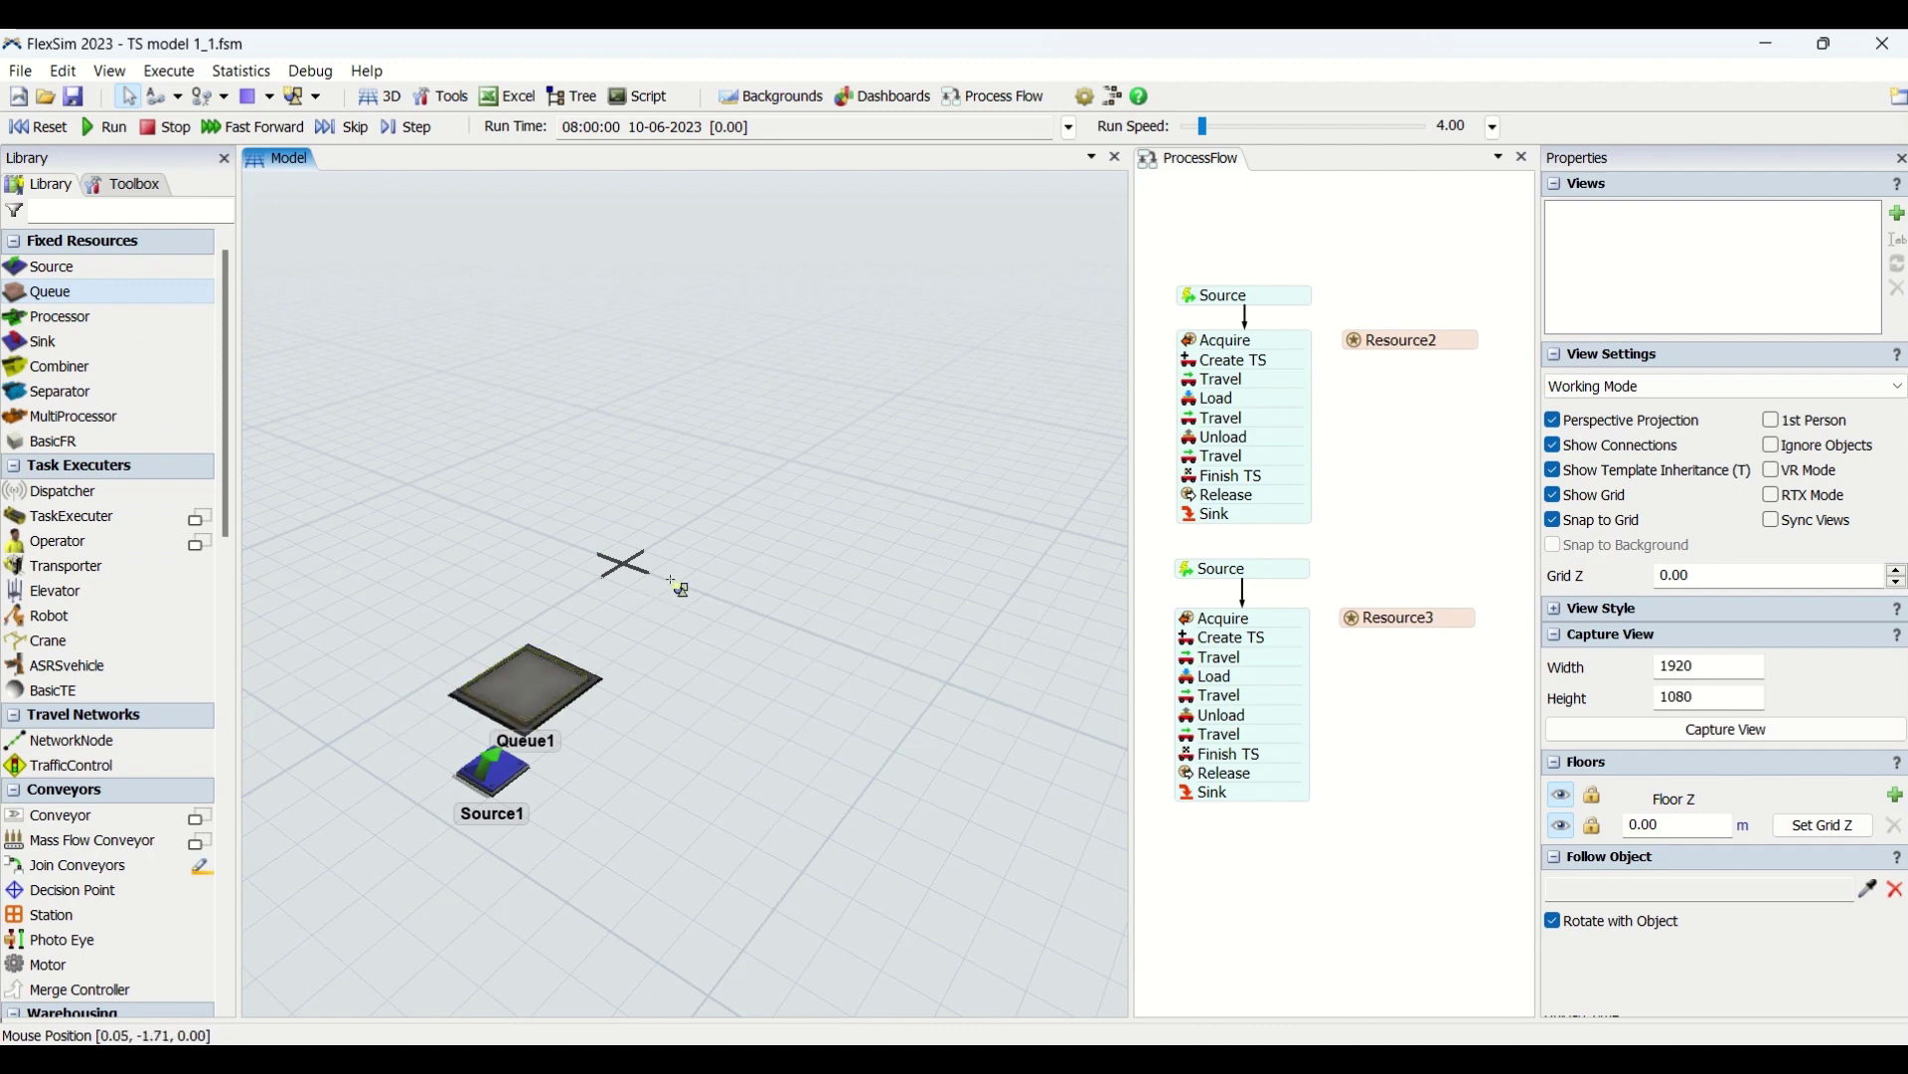
click(725, 558)
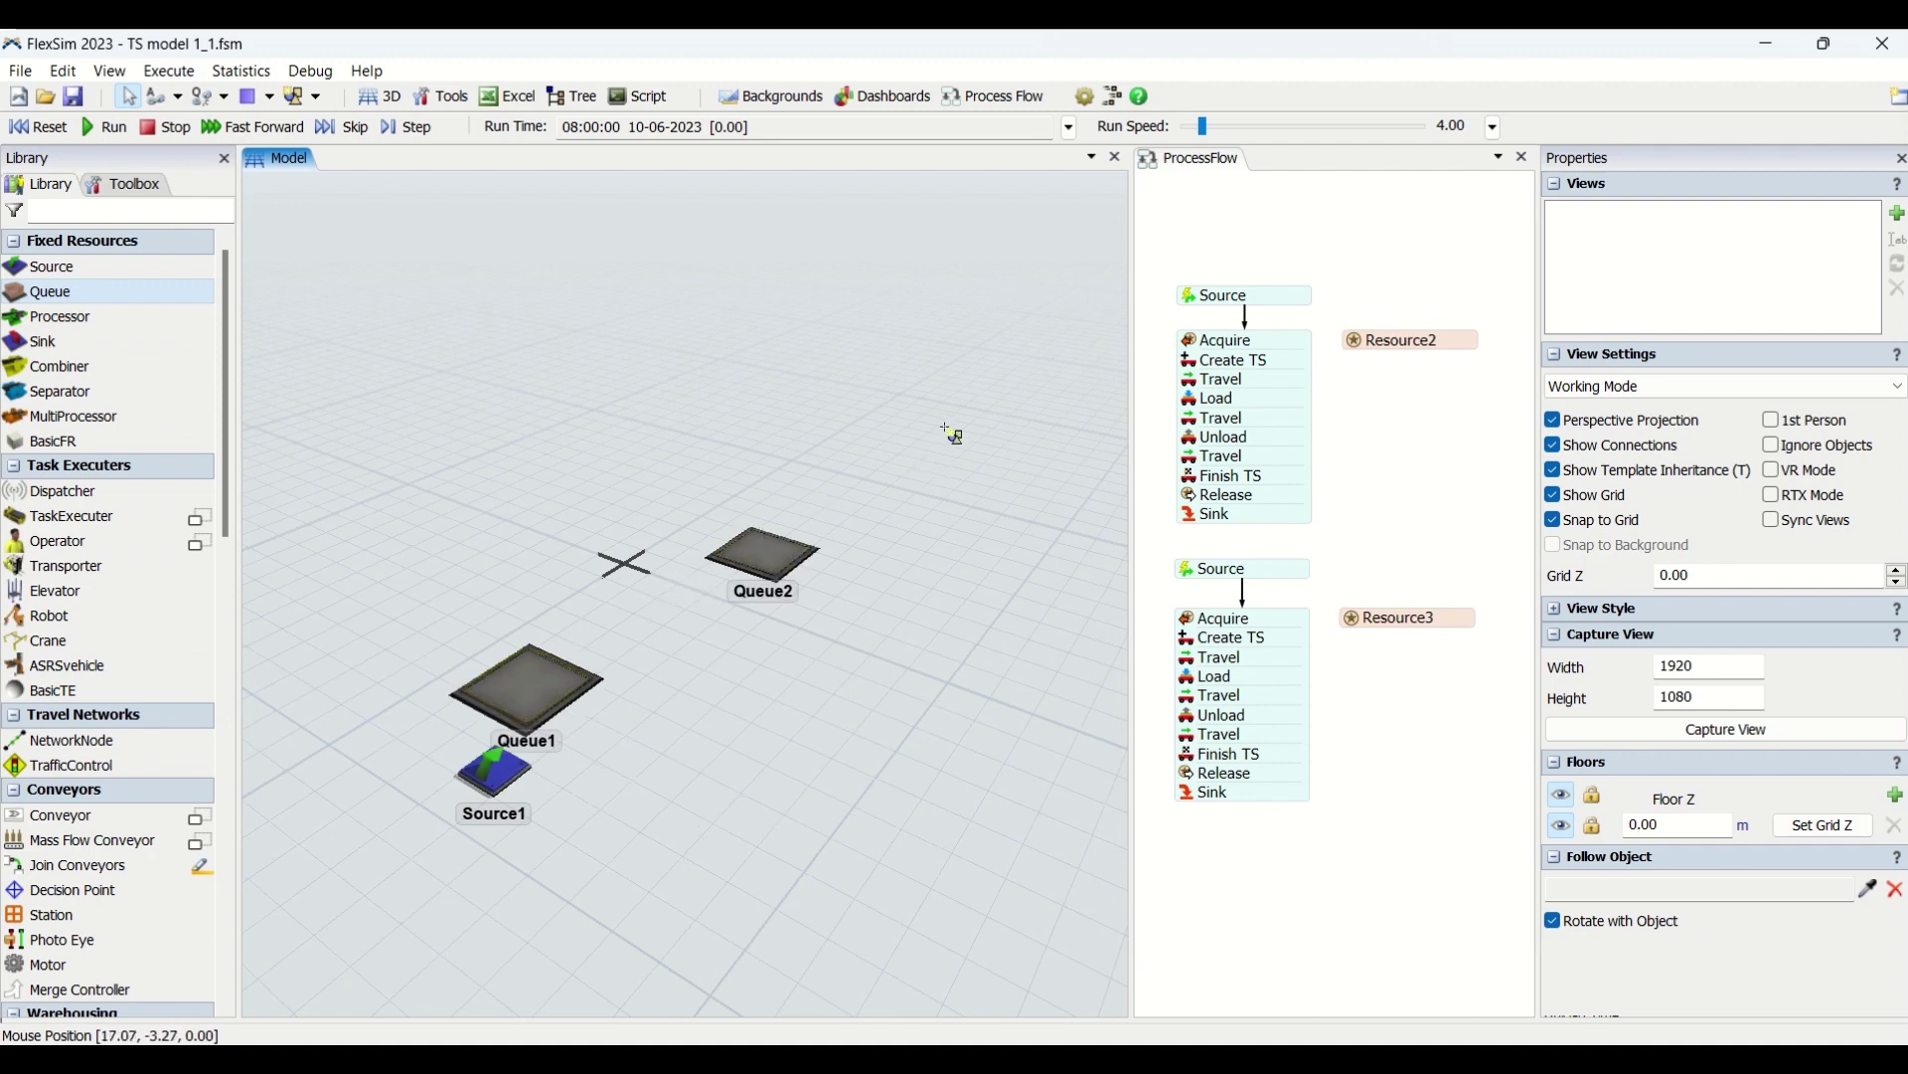
click(946, 427)
Step: Place an Operator between Queue1 and Queue2, a Transporter between Queue2 and Queue3, and a Sink beyond Queue3
click(84, 547)
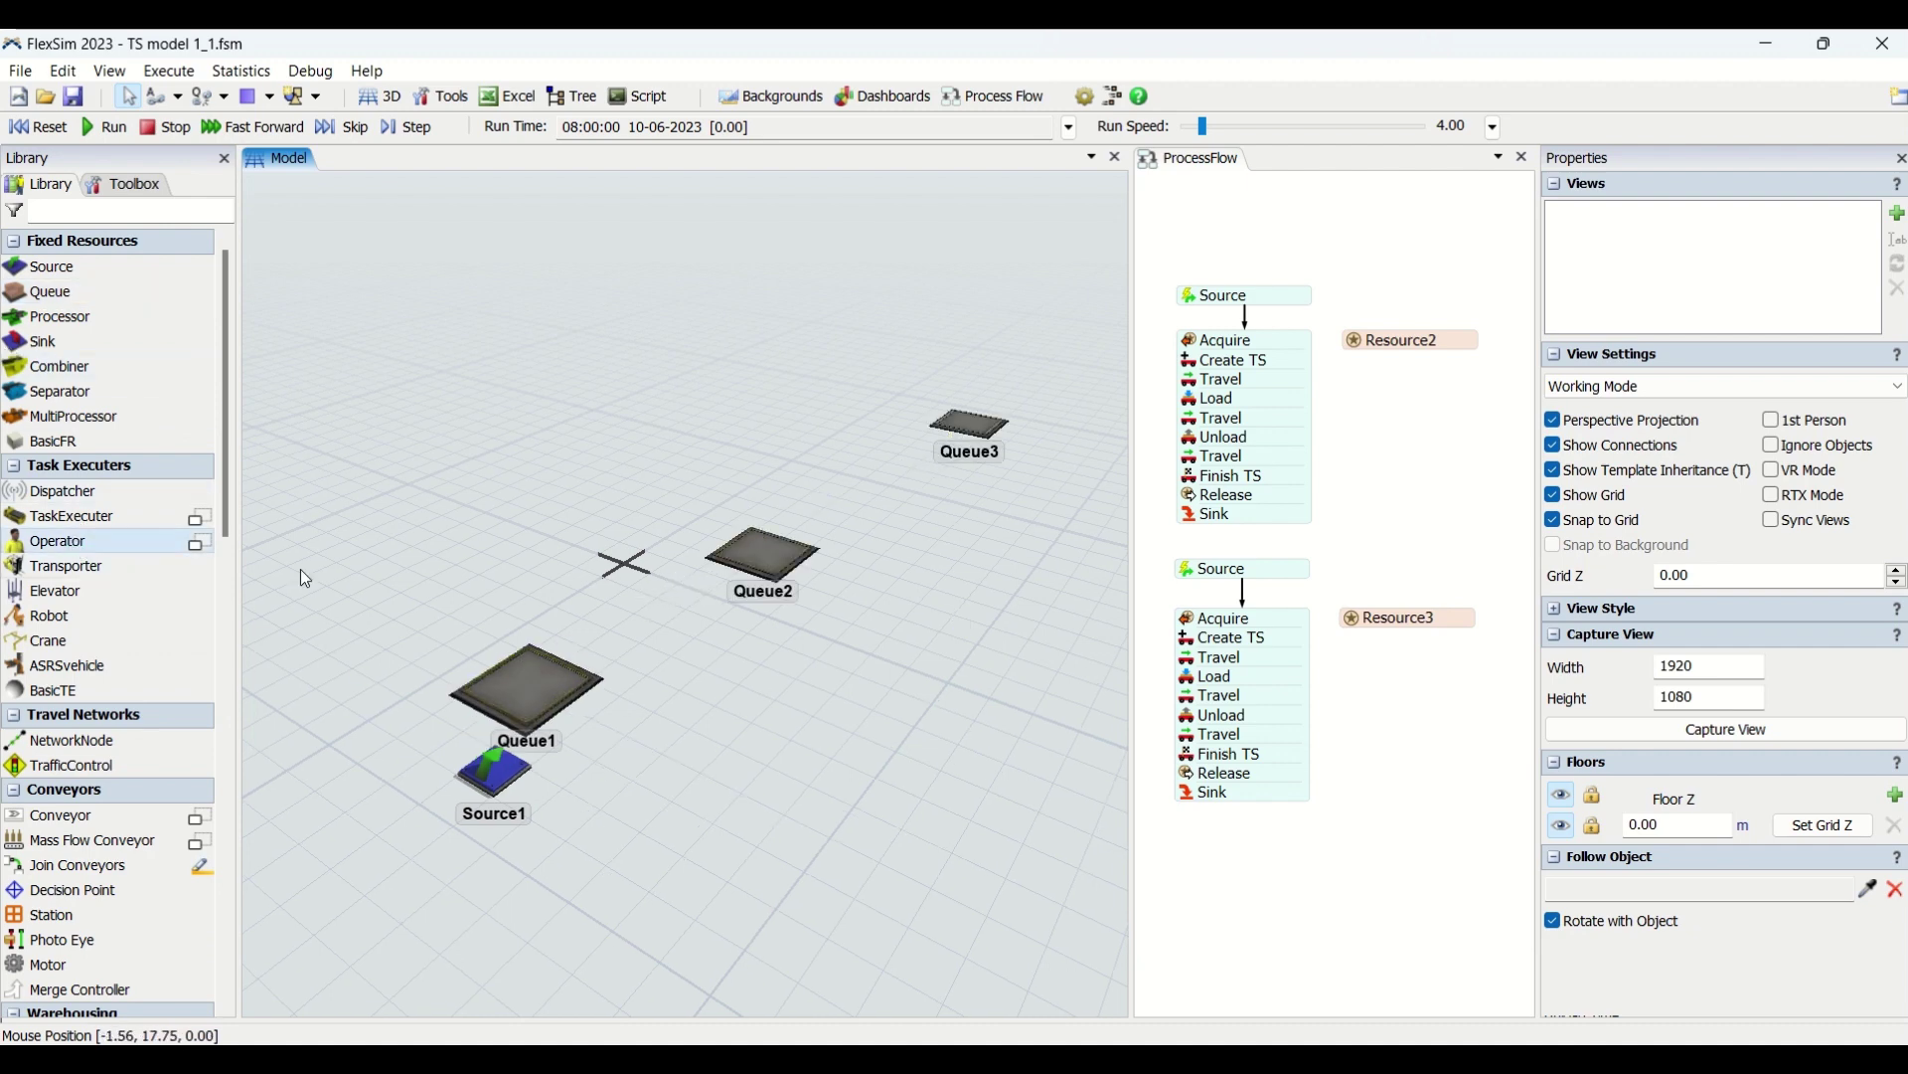
click(676, 622)
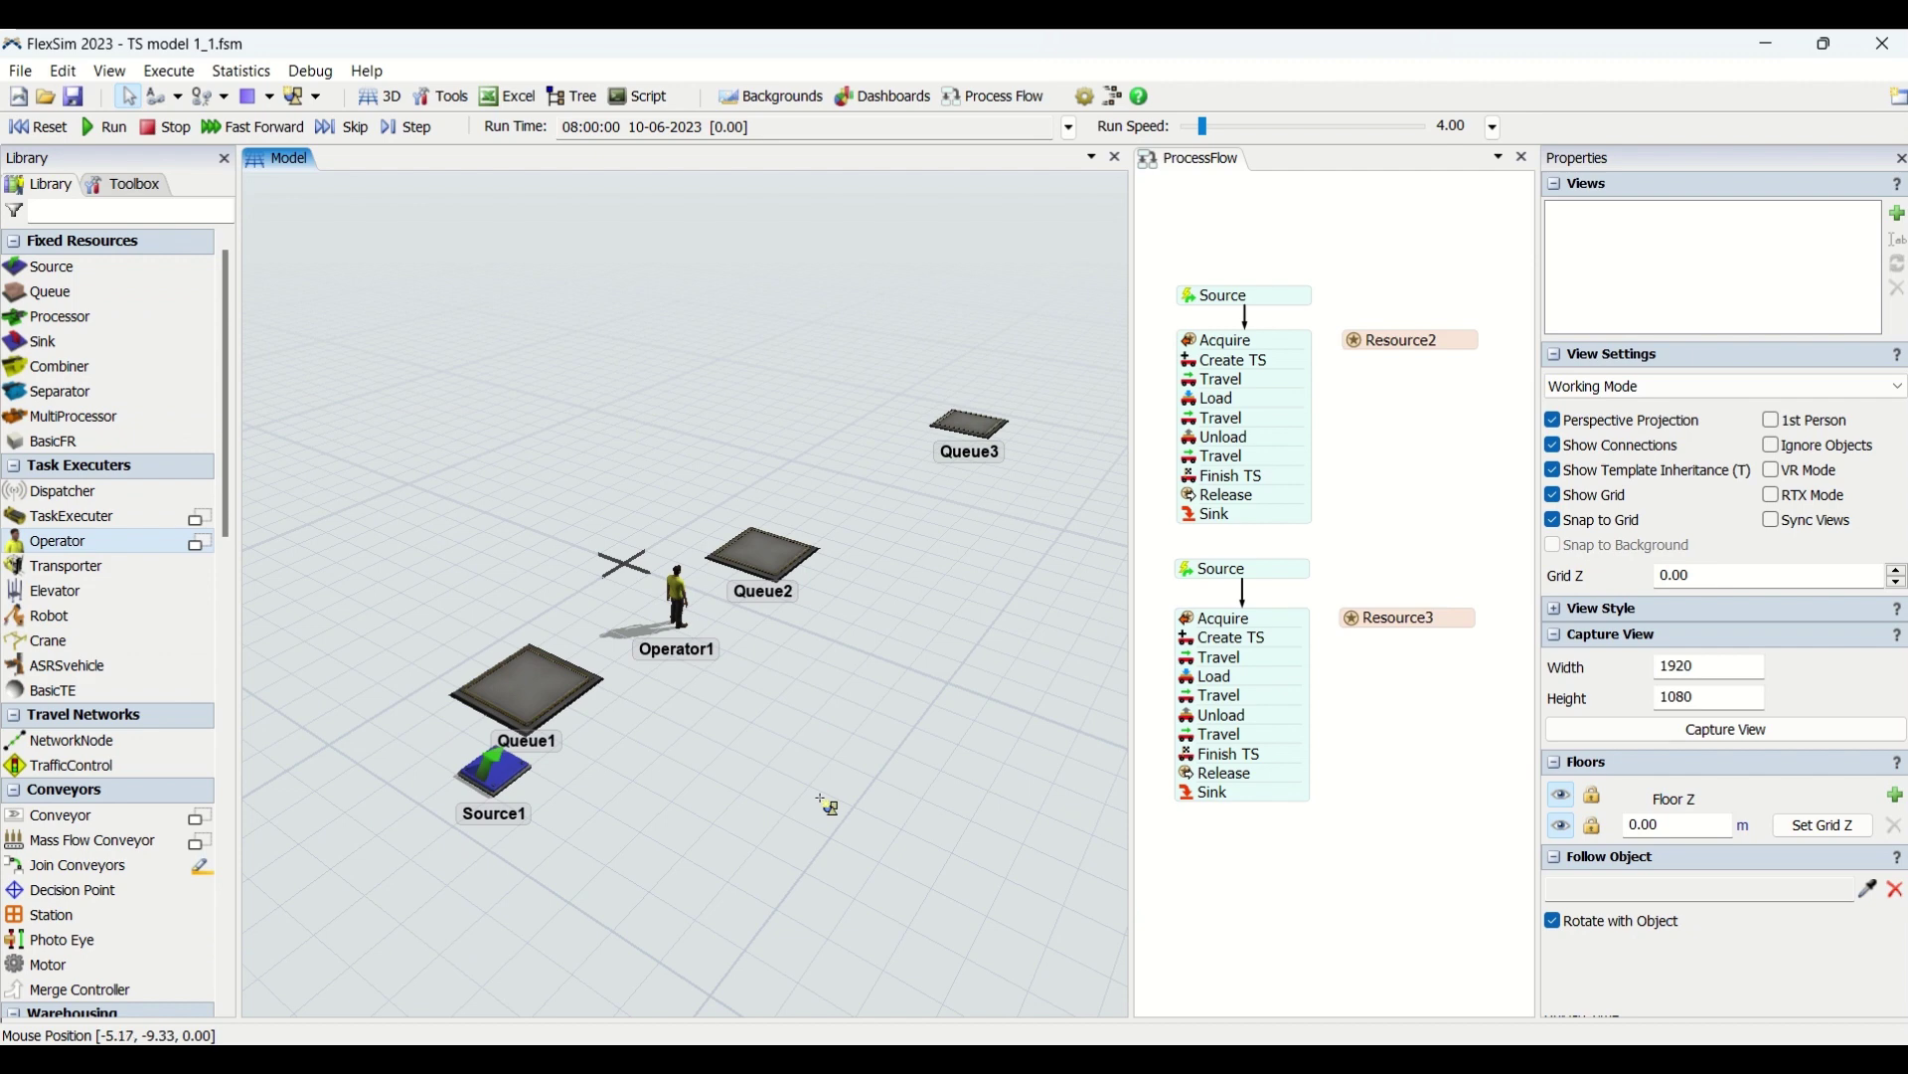
click(100, 566)
click(898, 497)
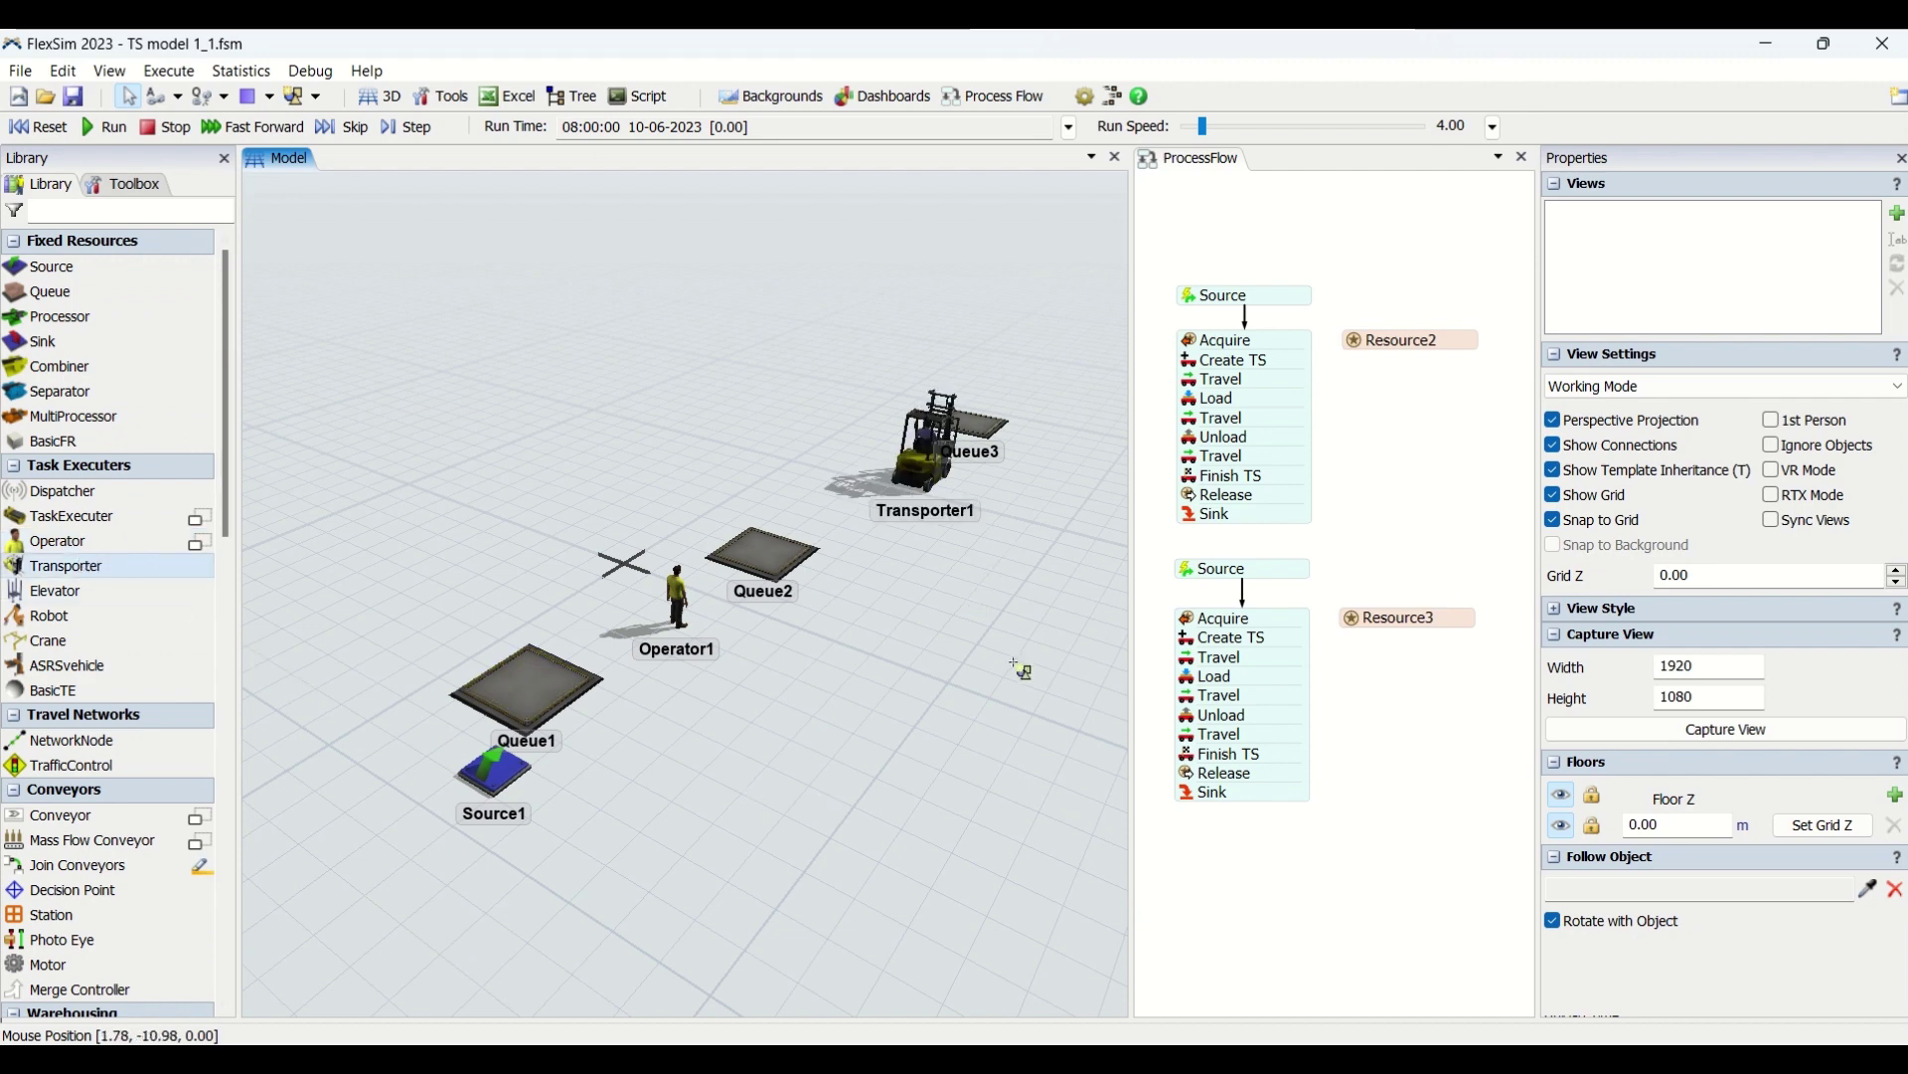
click(48, 341)
click(1057, 412)
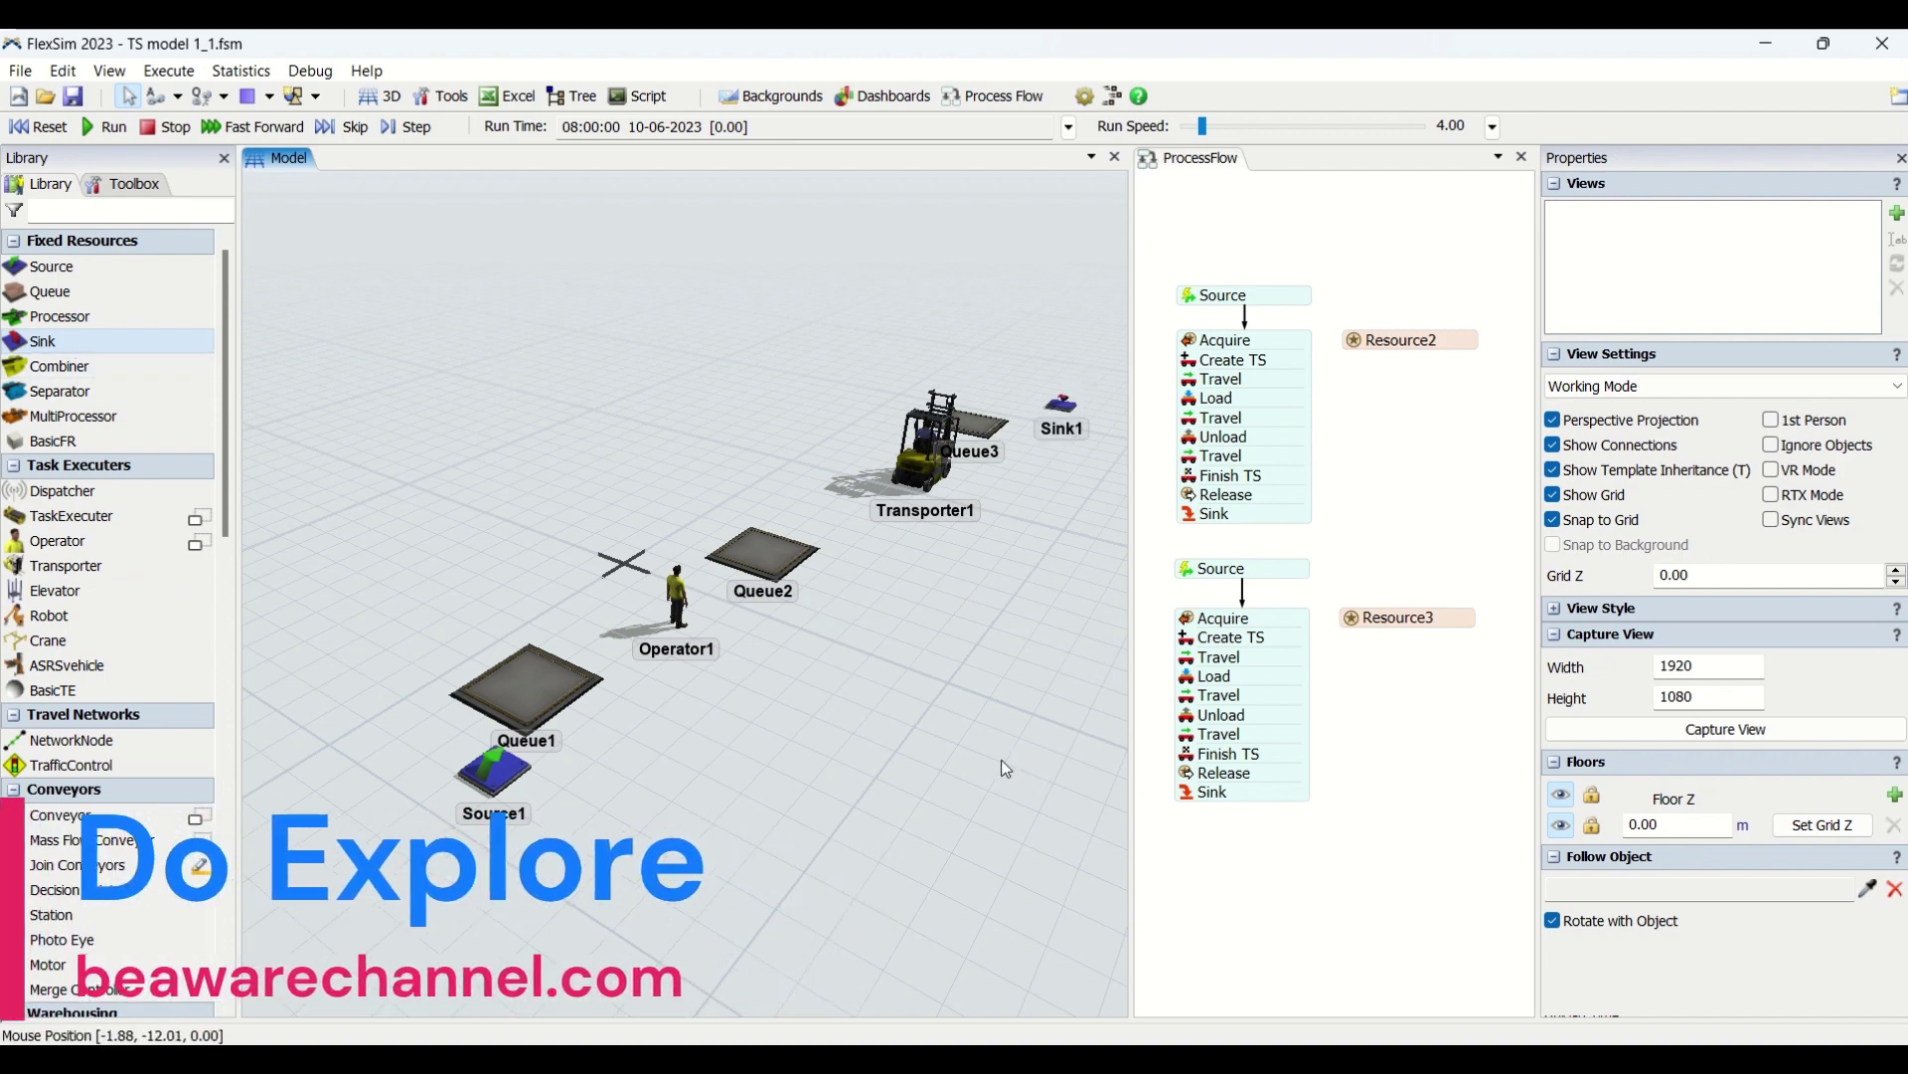
Step: Connect Source1 to Queue1
click(494, 788)
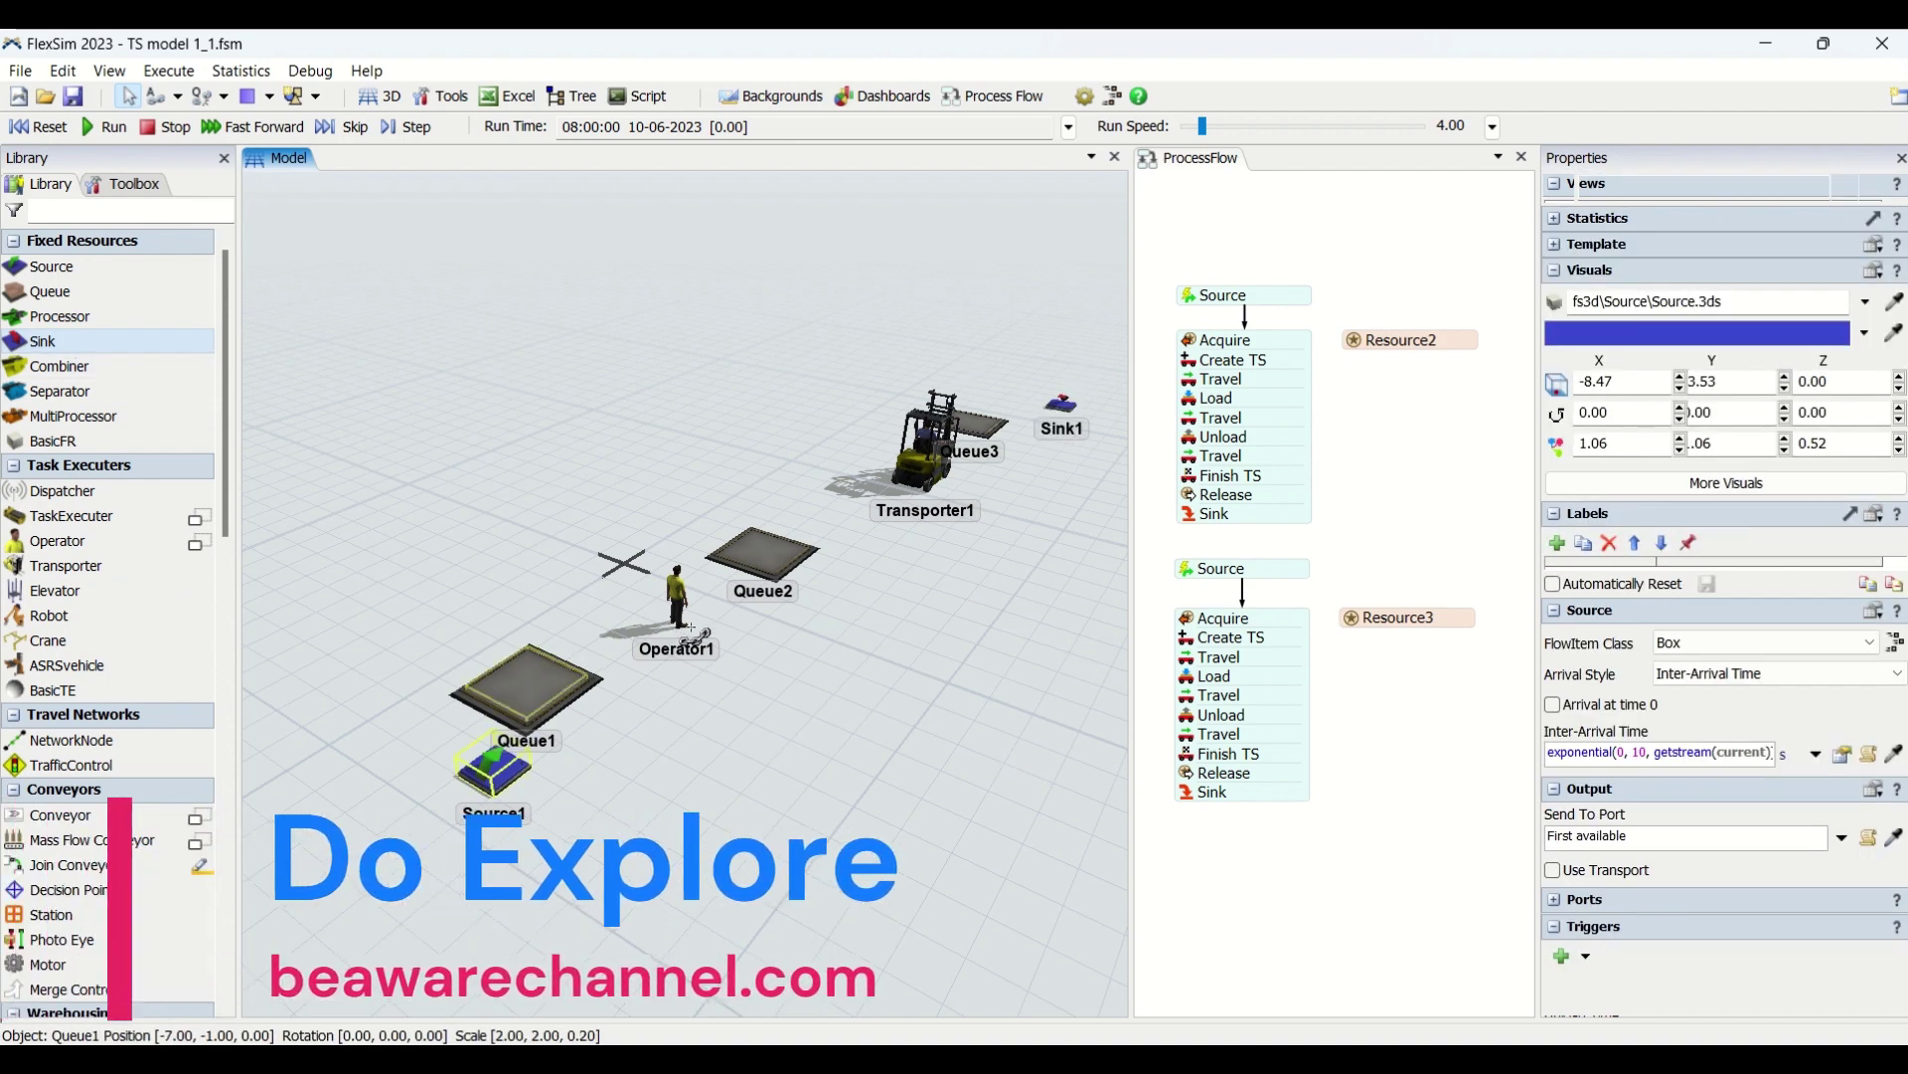
click(549, 727)
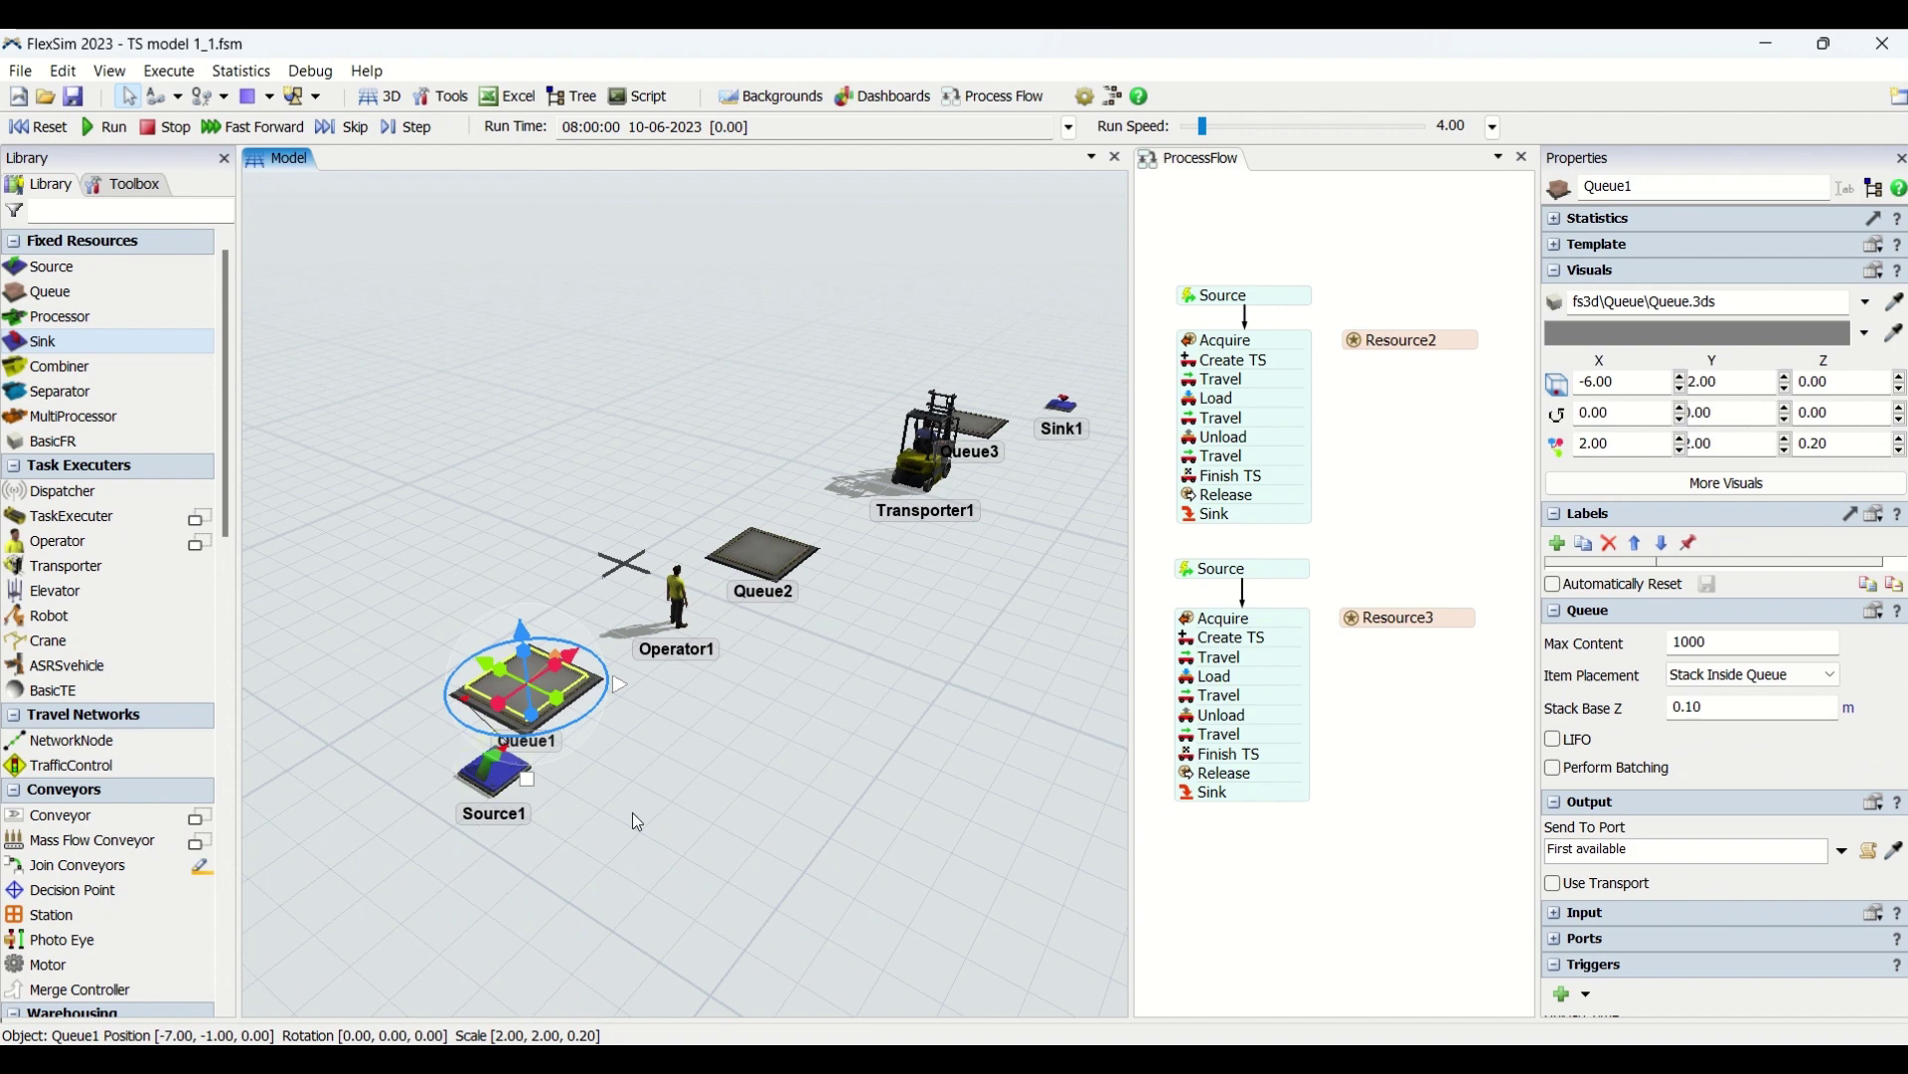
click(577, 810)
Step: Enable arrival at time 0 for Source1 and set its inter-arrival time to 3 s
click(493, 774)
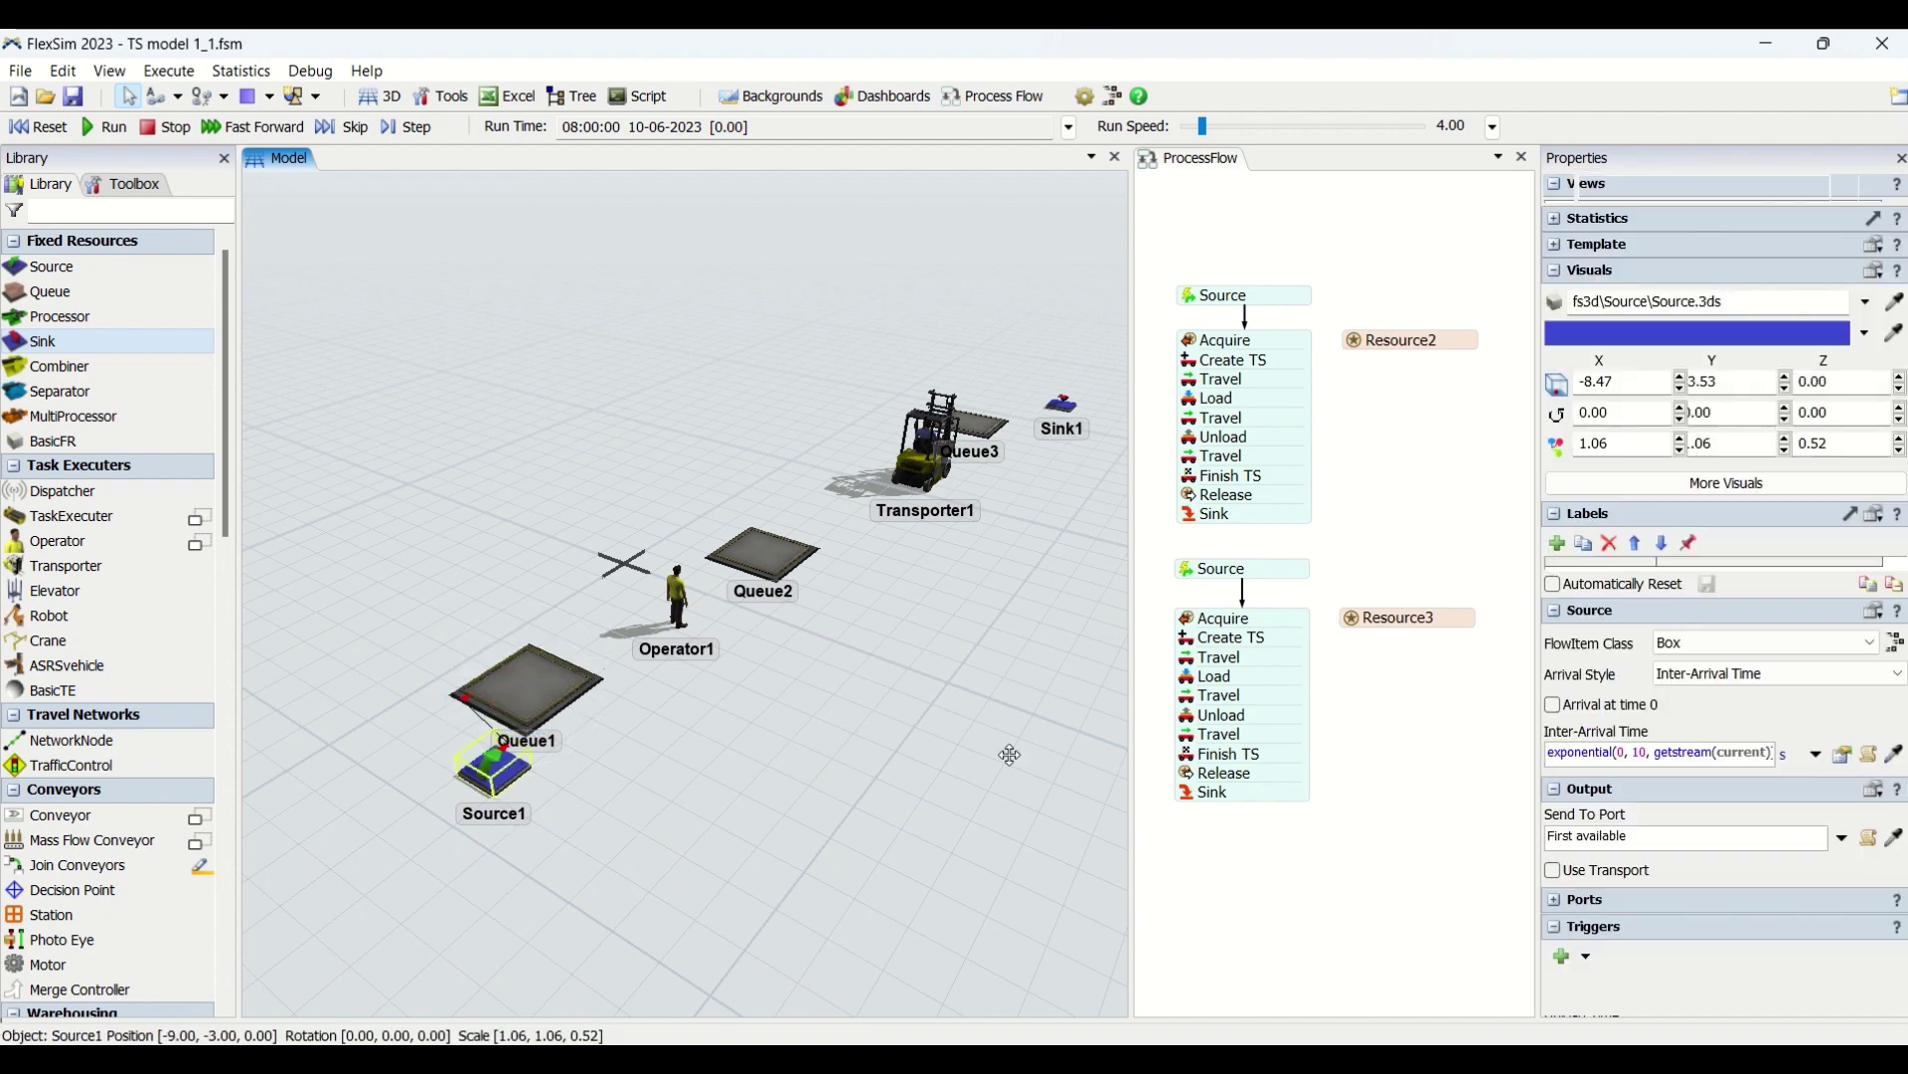
click(1583, 751)
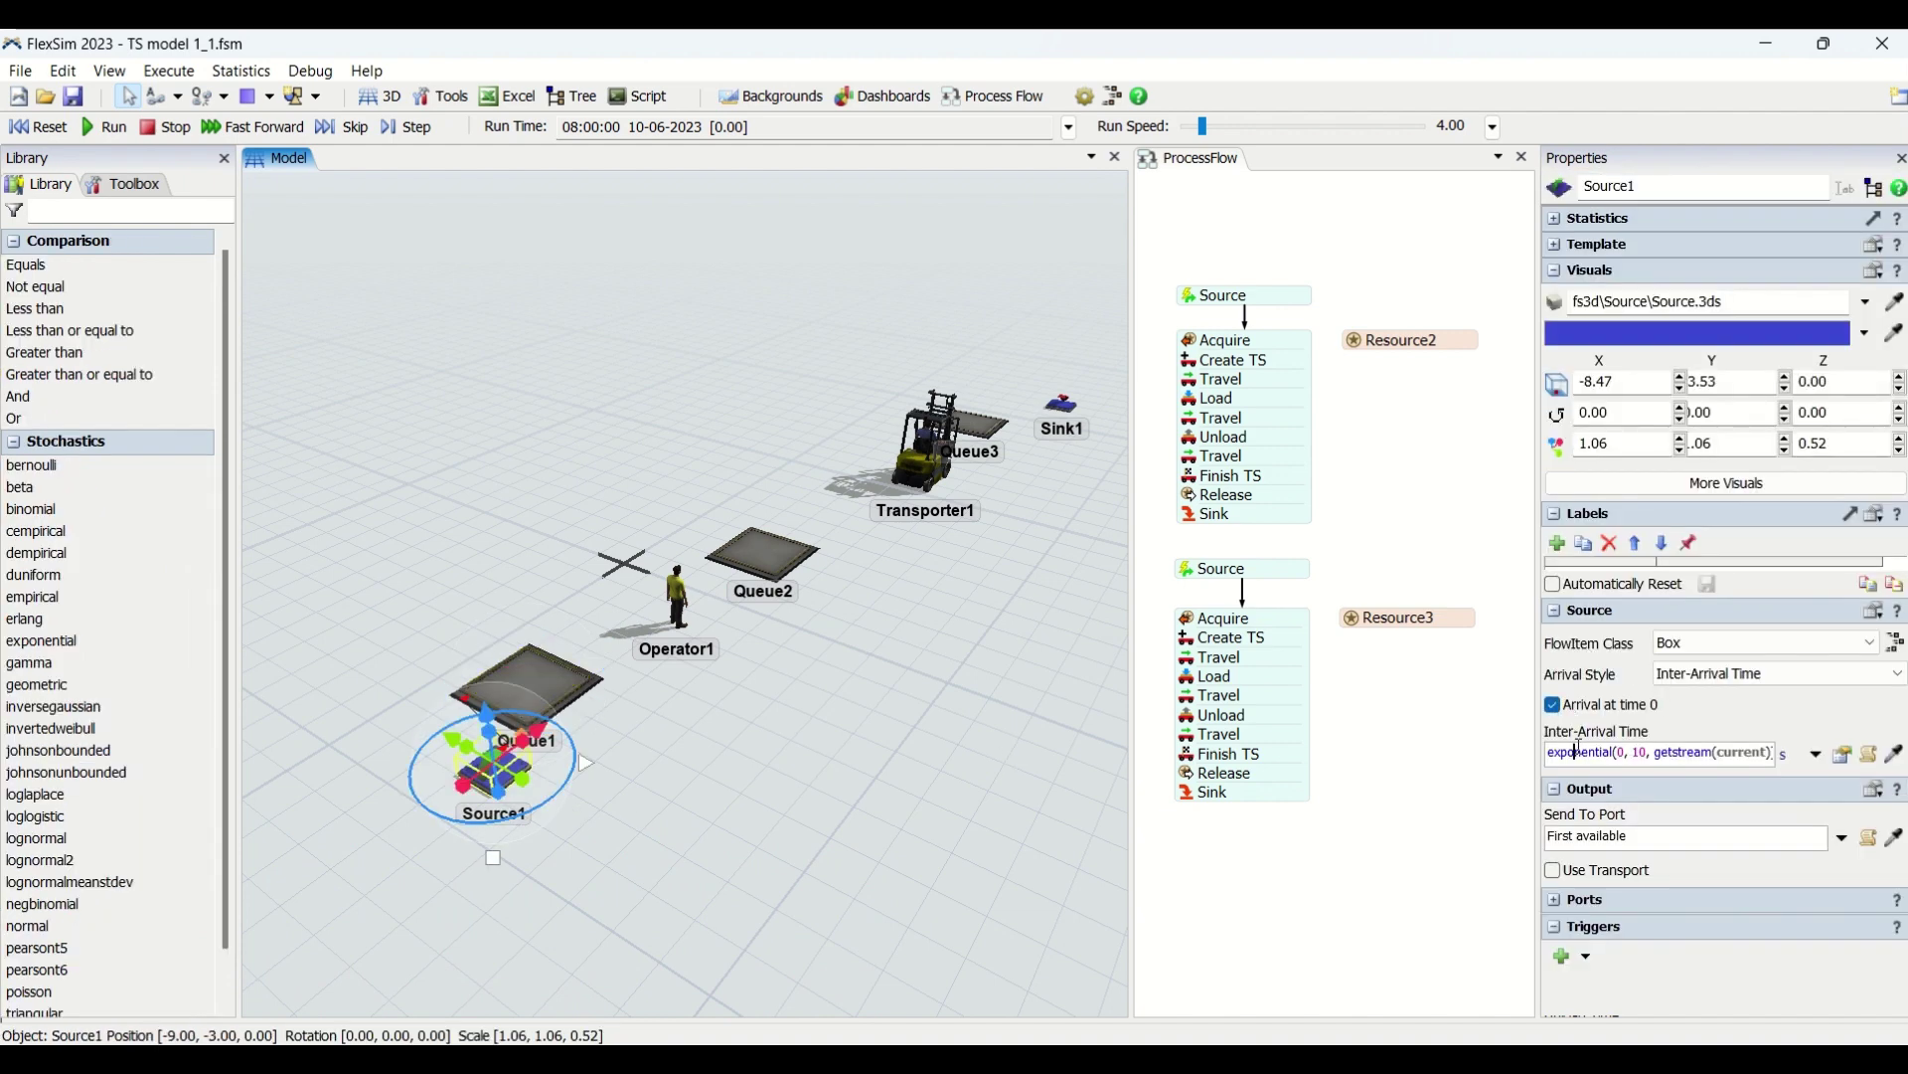
key(ctrl+a)
text(3)
click(753, 905)
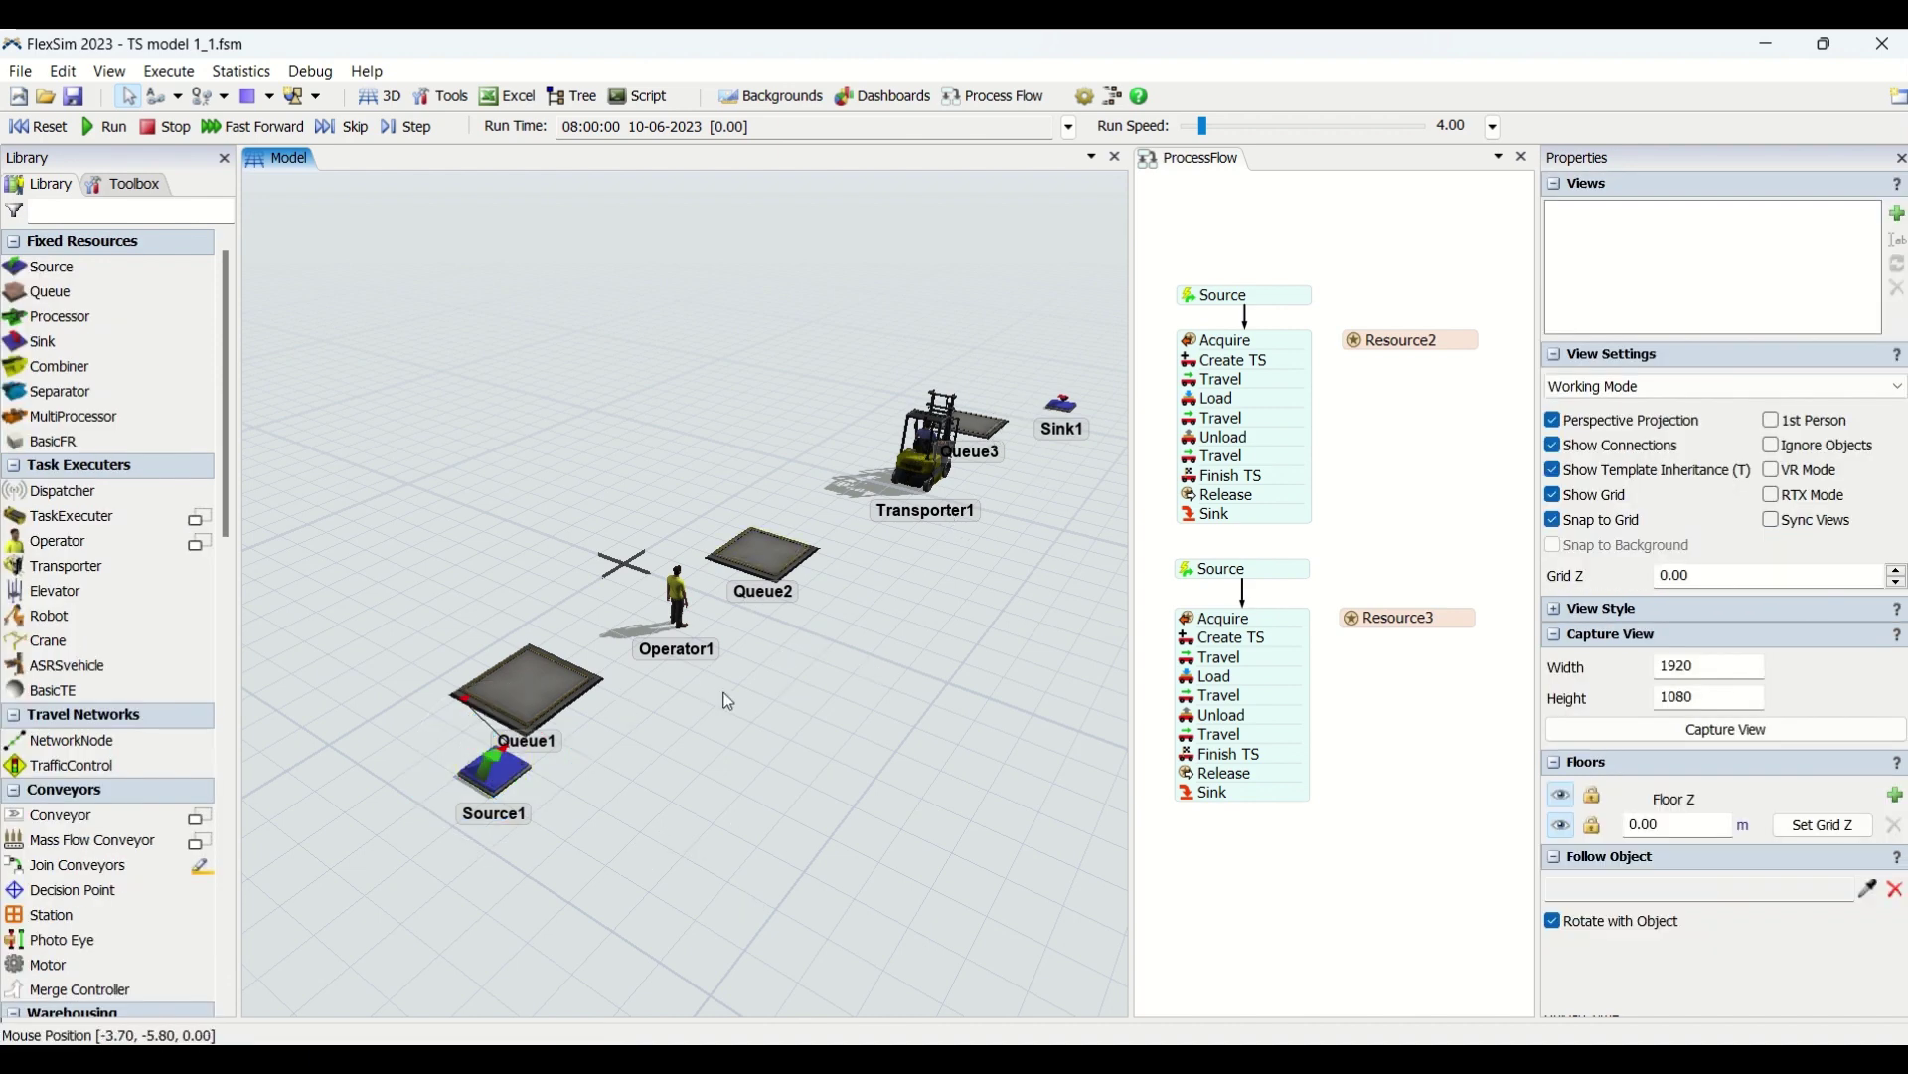
Step: Move Transporter1 away from Queue3 so that it stands clear between Queue2 and Queue3
drag(967, 646, 915, 623)
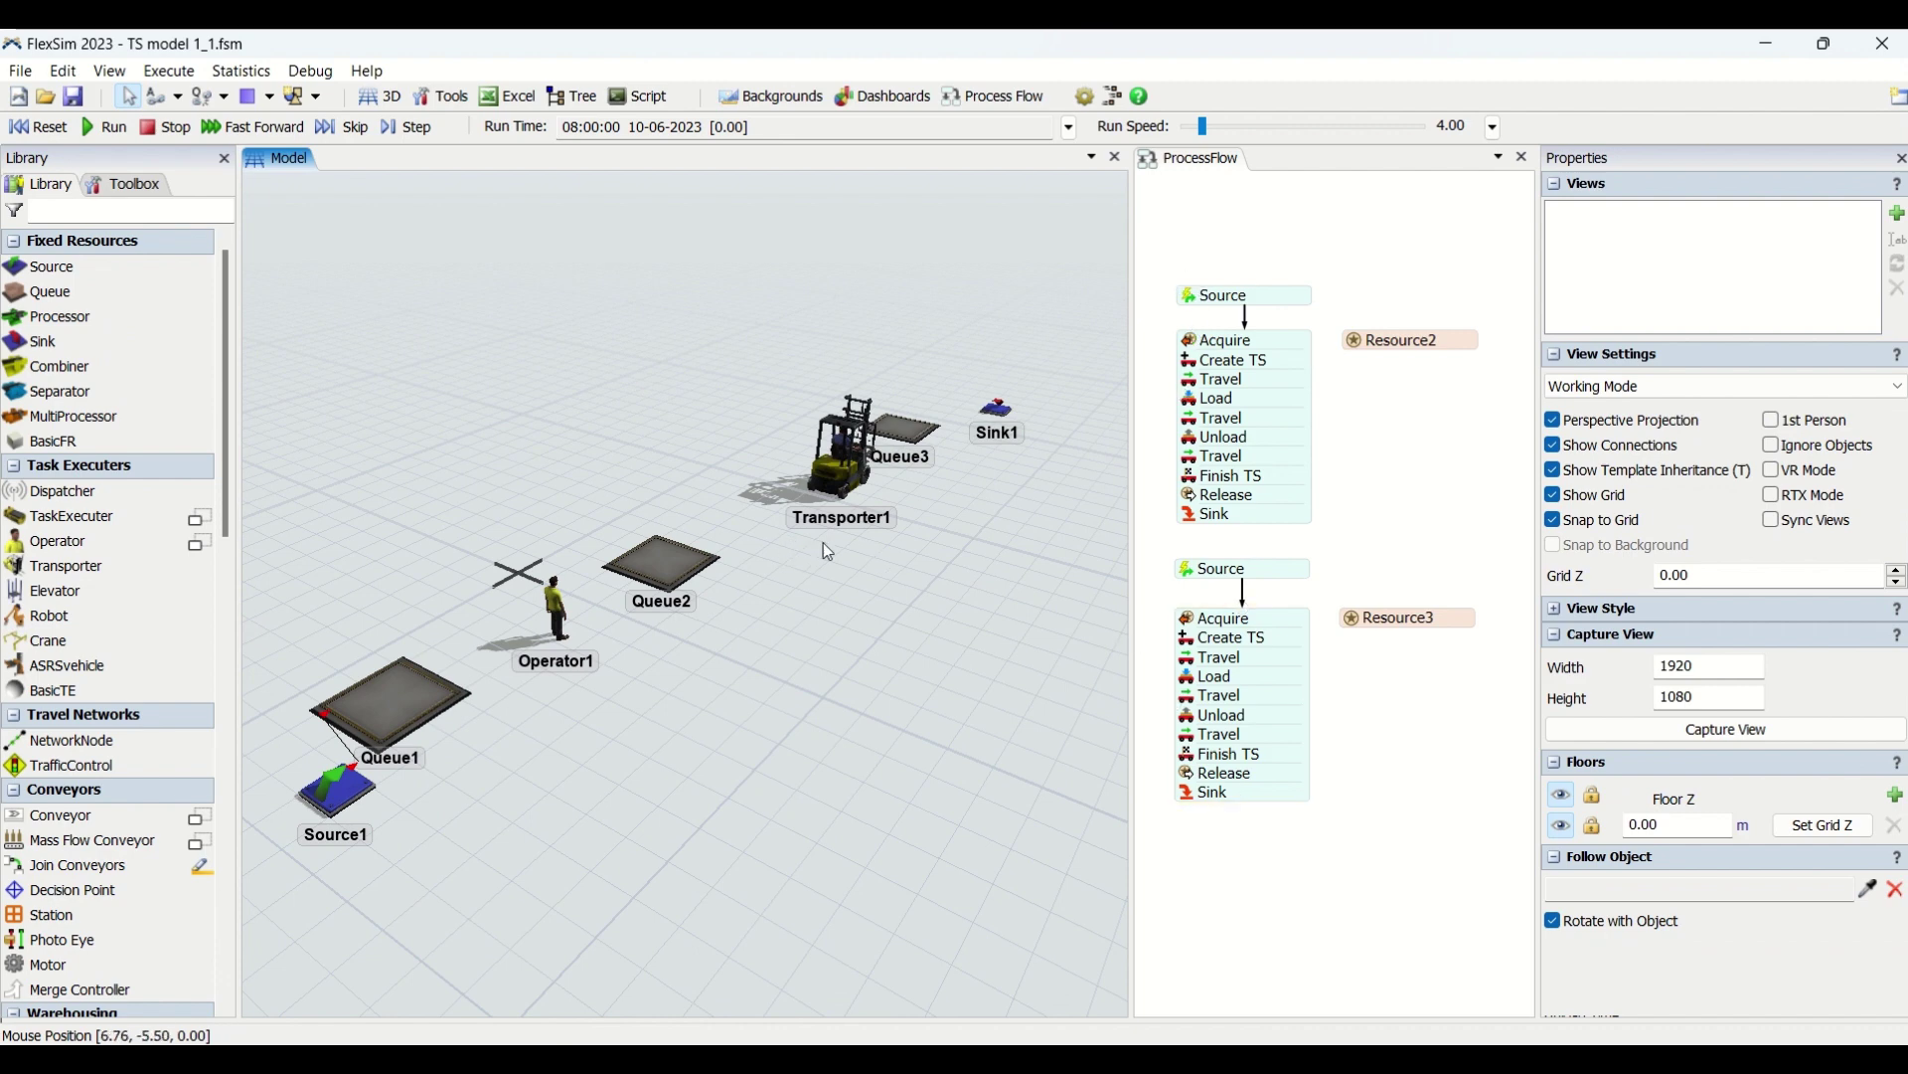
click(861, 483)
drag(830, 483, 770, 492)
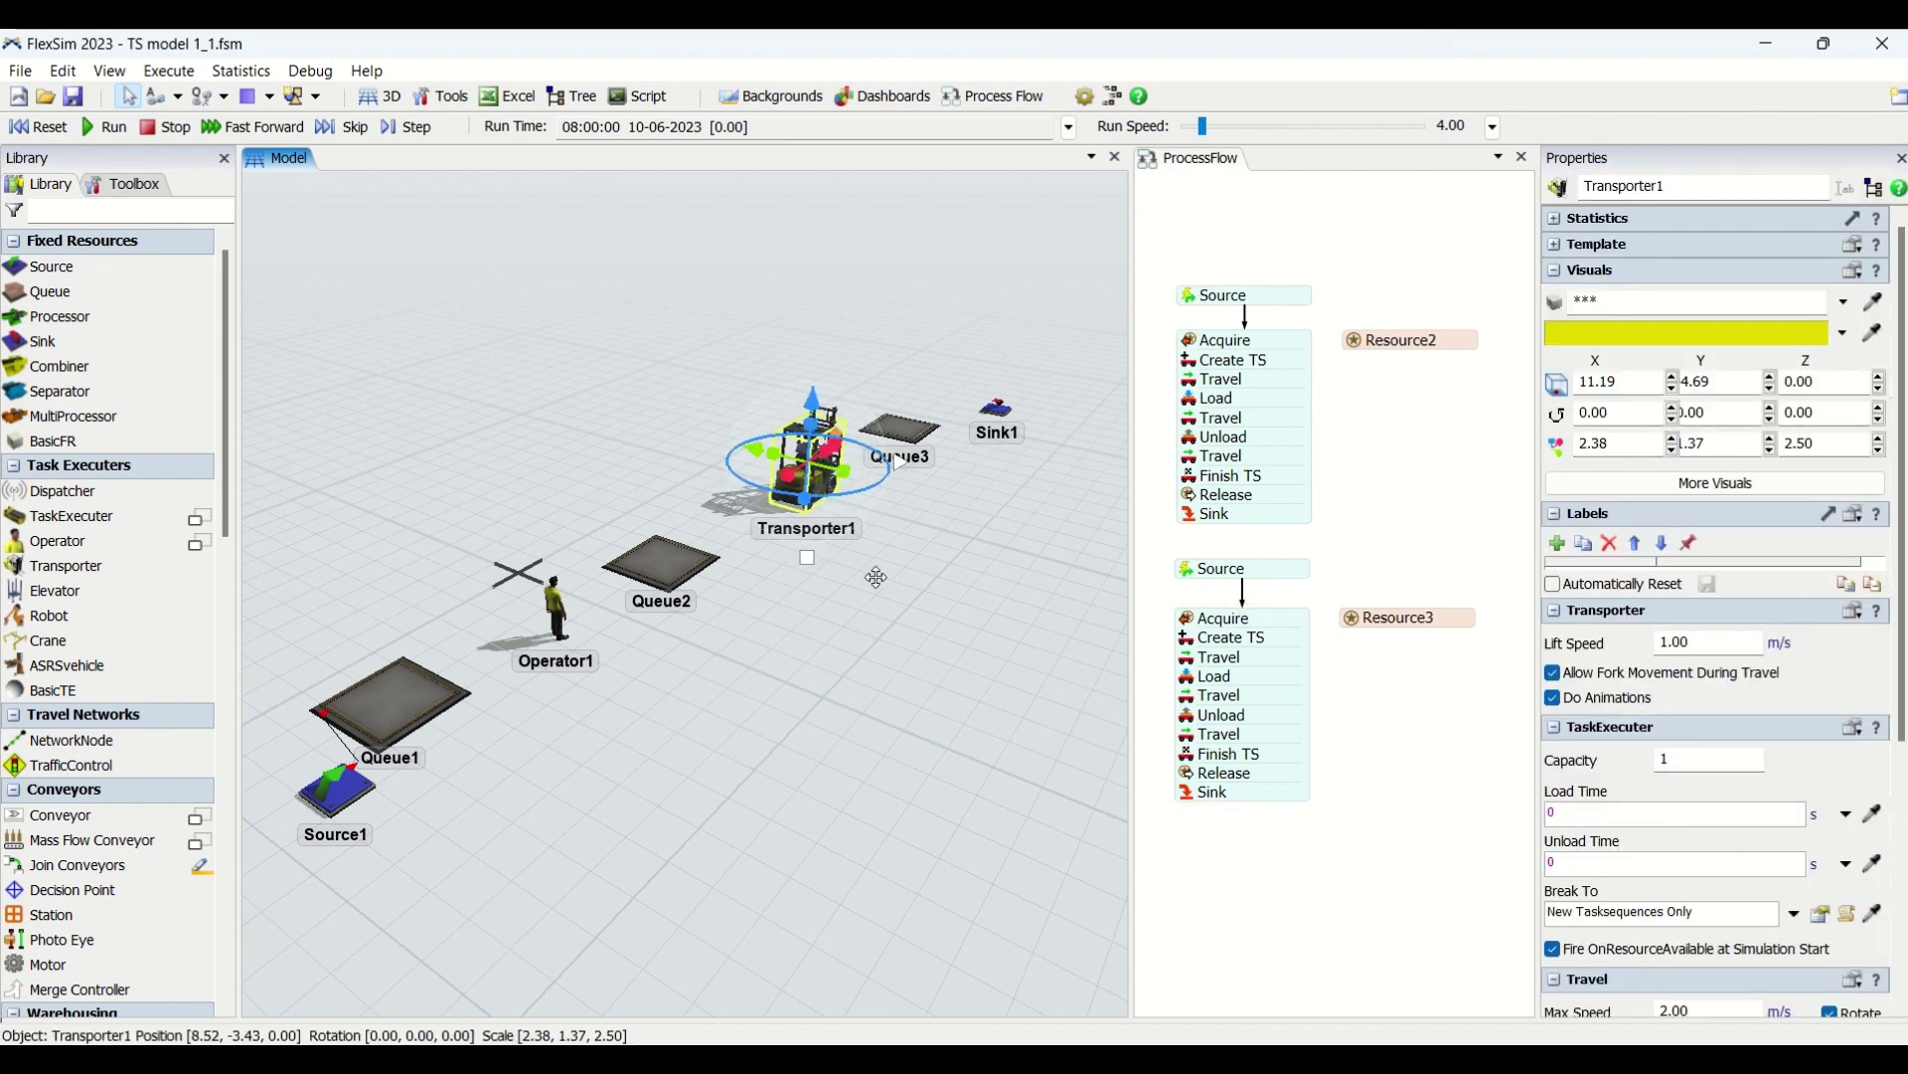
click(885, 680)
scroll(886, 680, down, 2)
scroll(909, 681, up, 2)
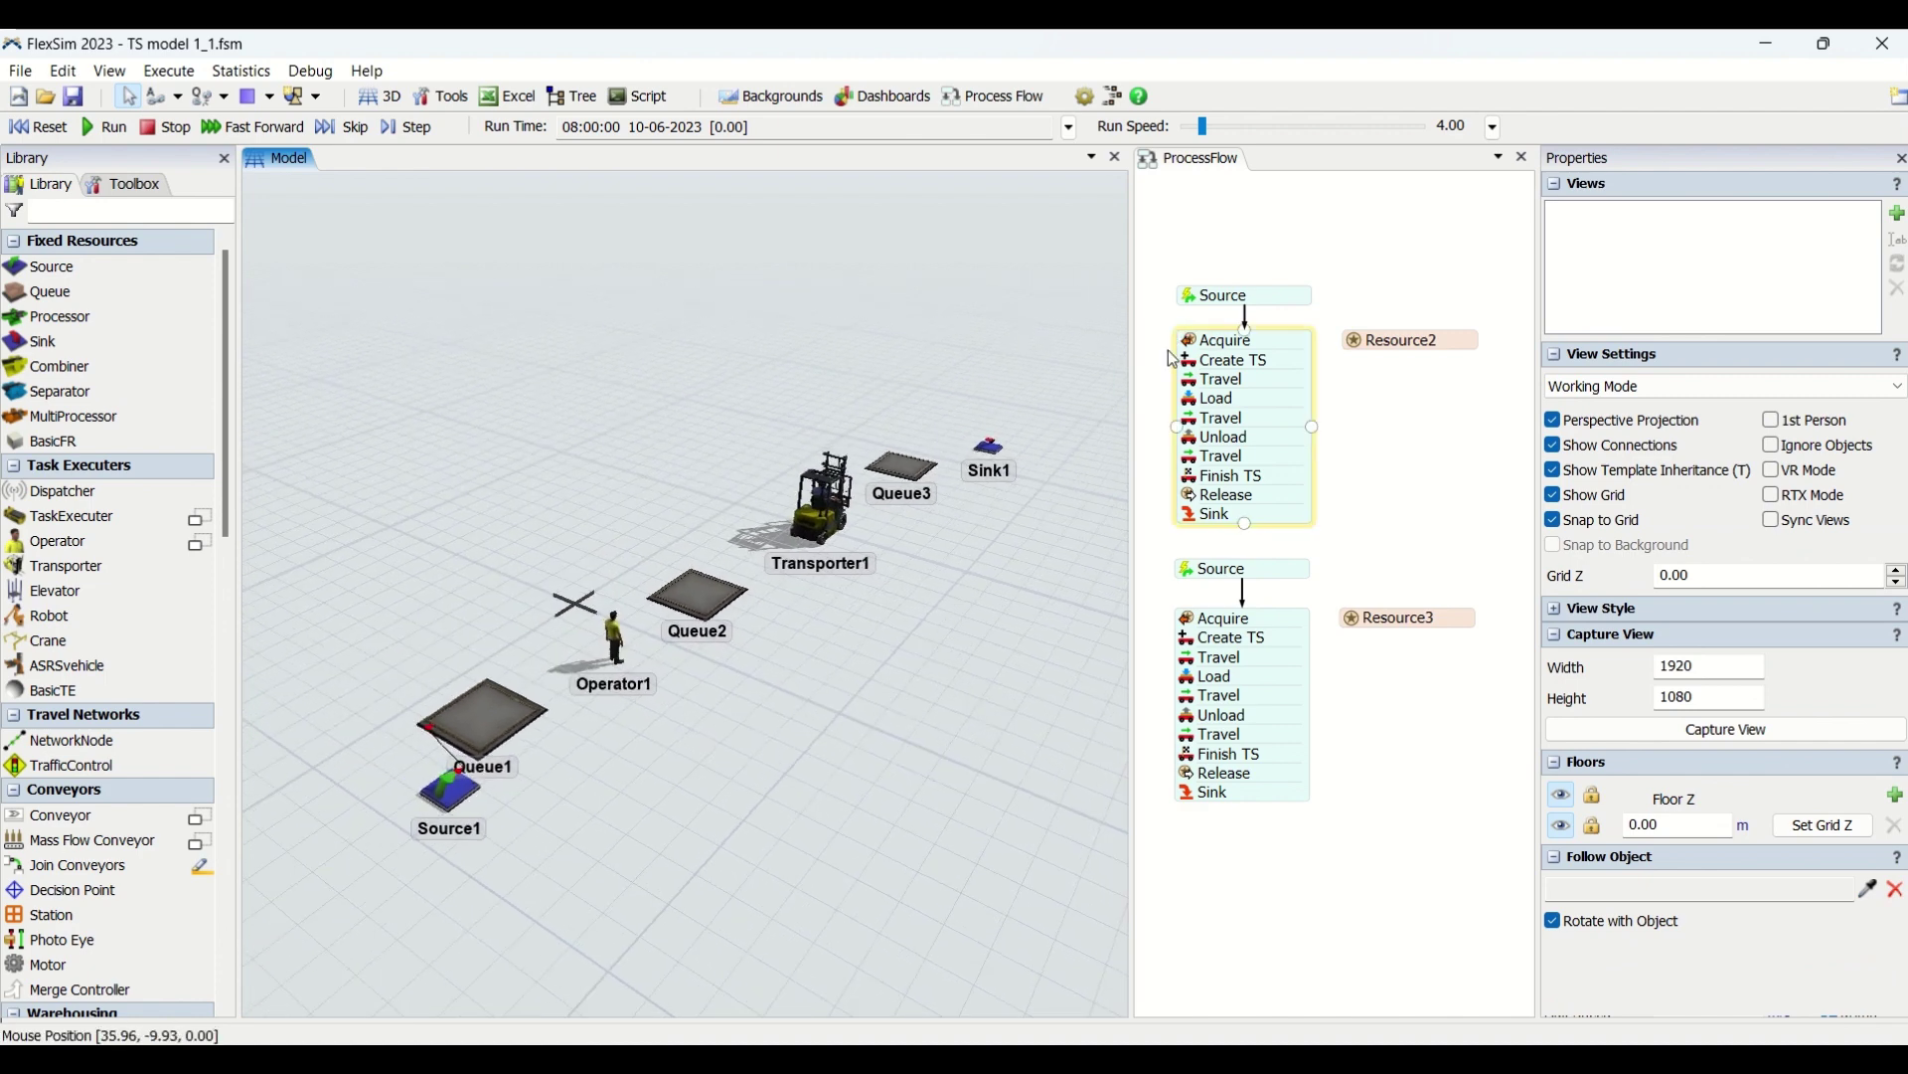
click(490, 758)
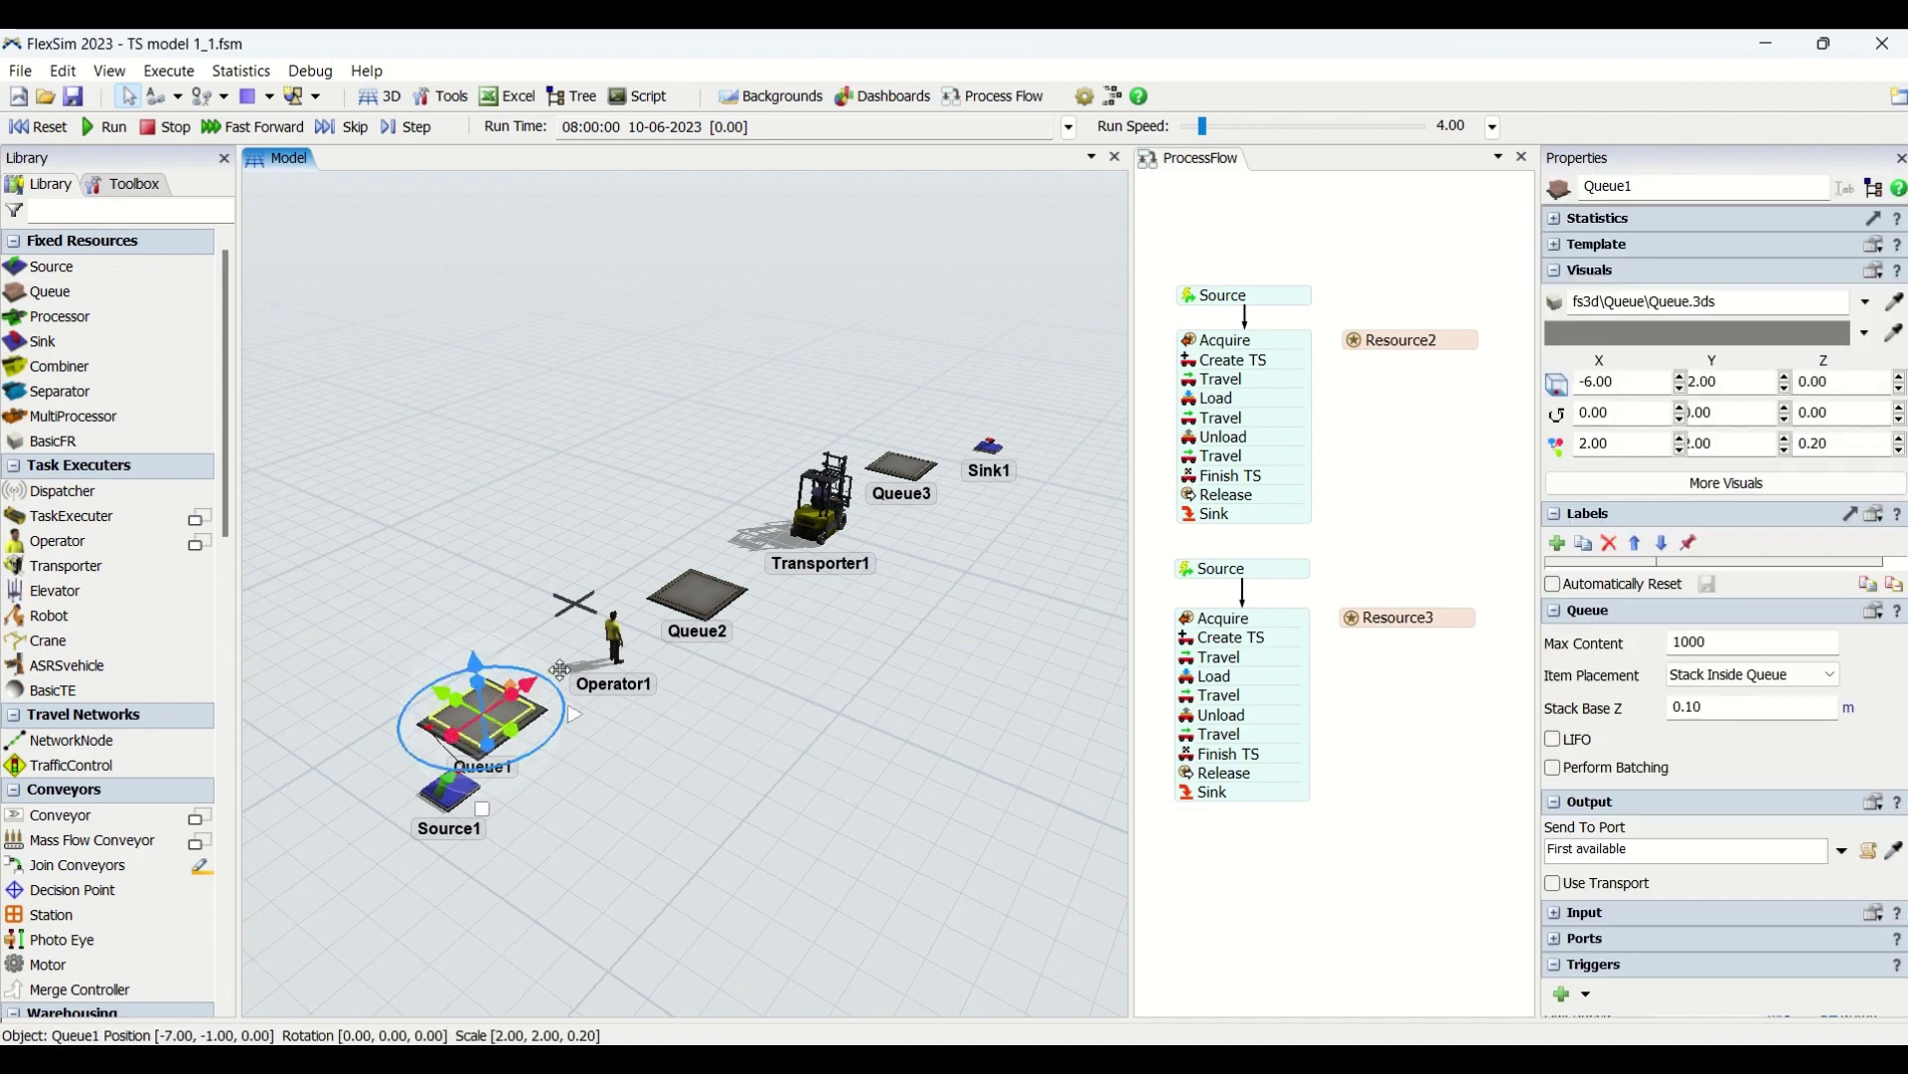
click(744, 593)
click(696, 595)
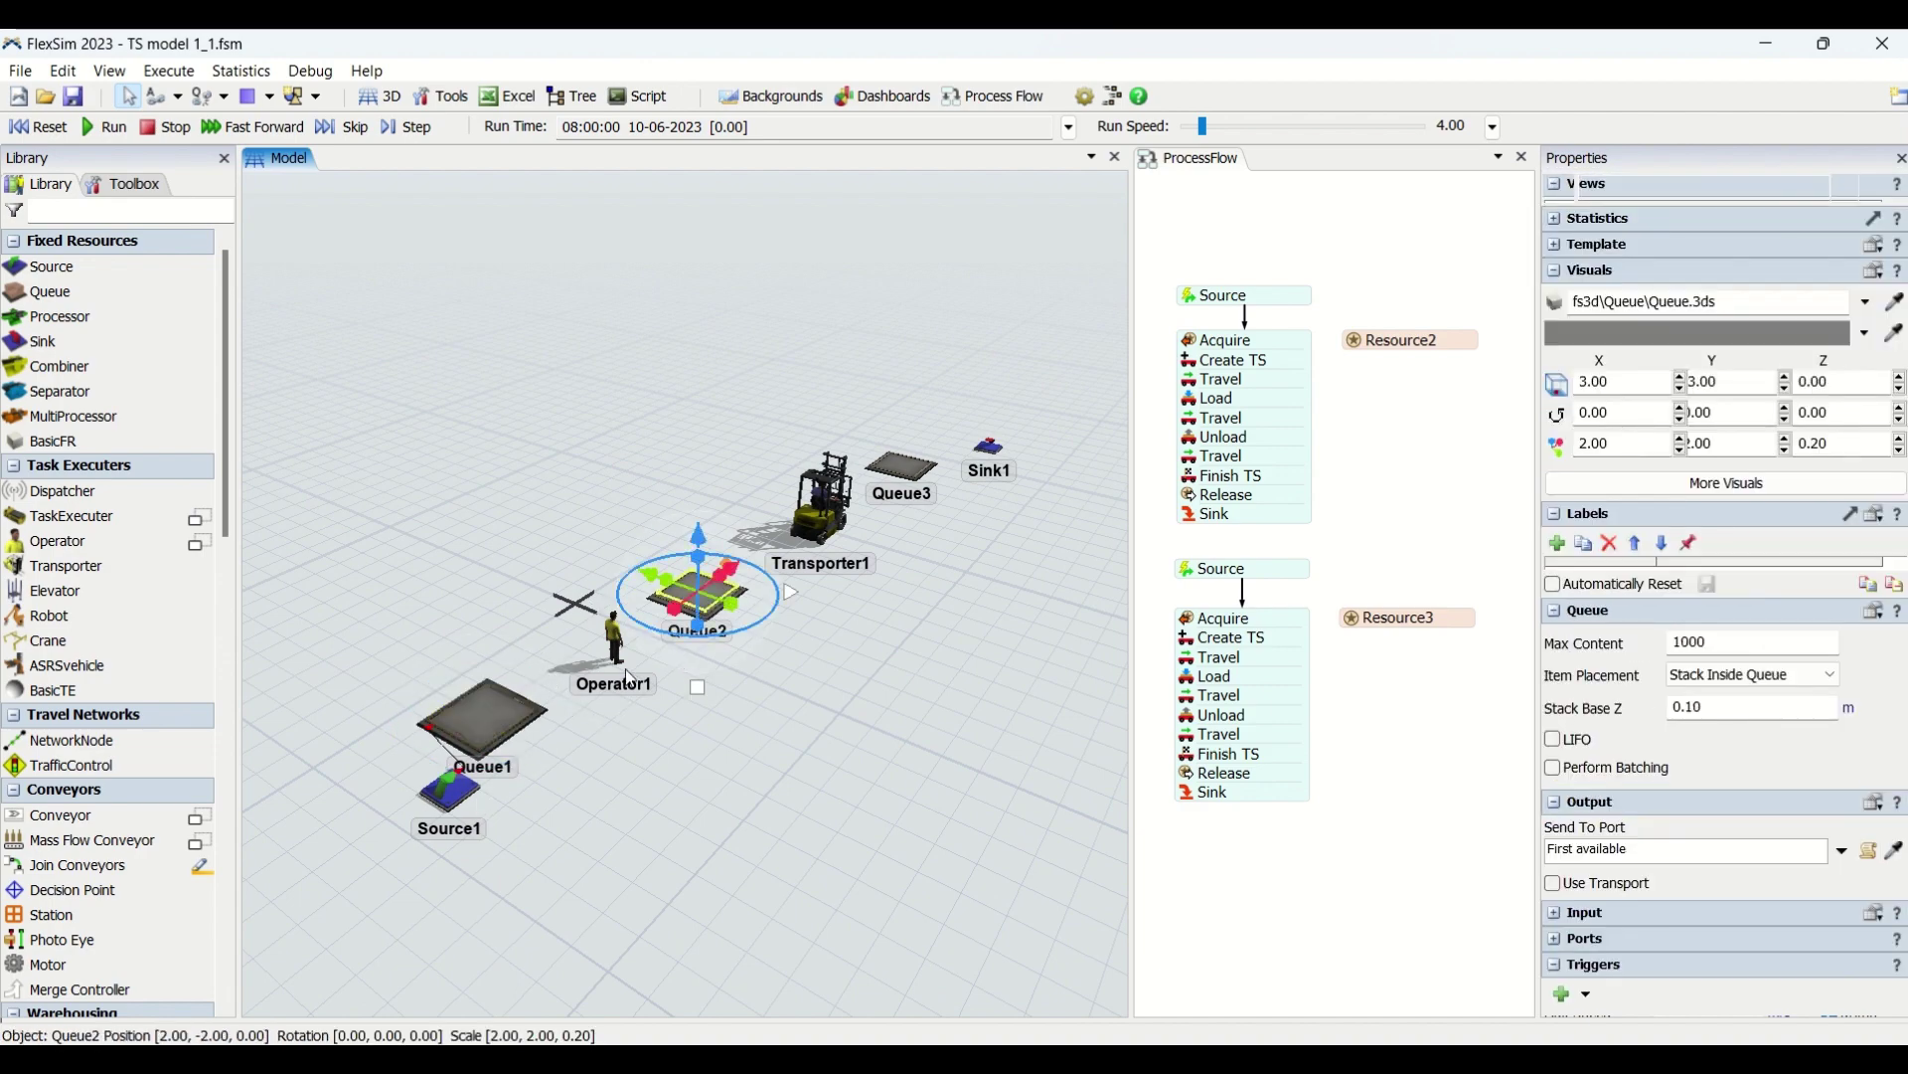
click(867, 747)
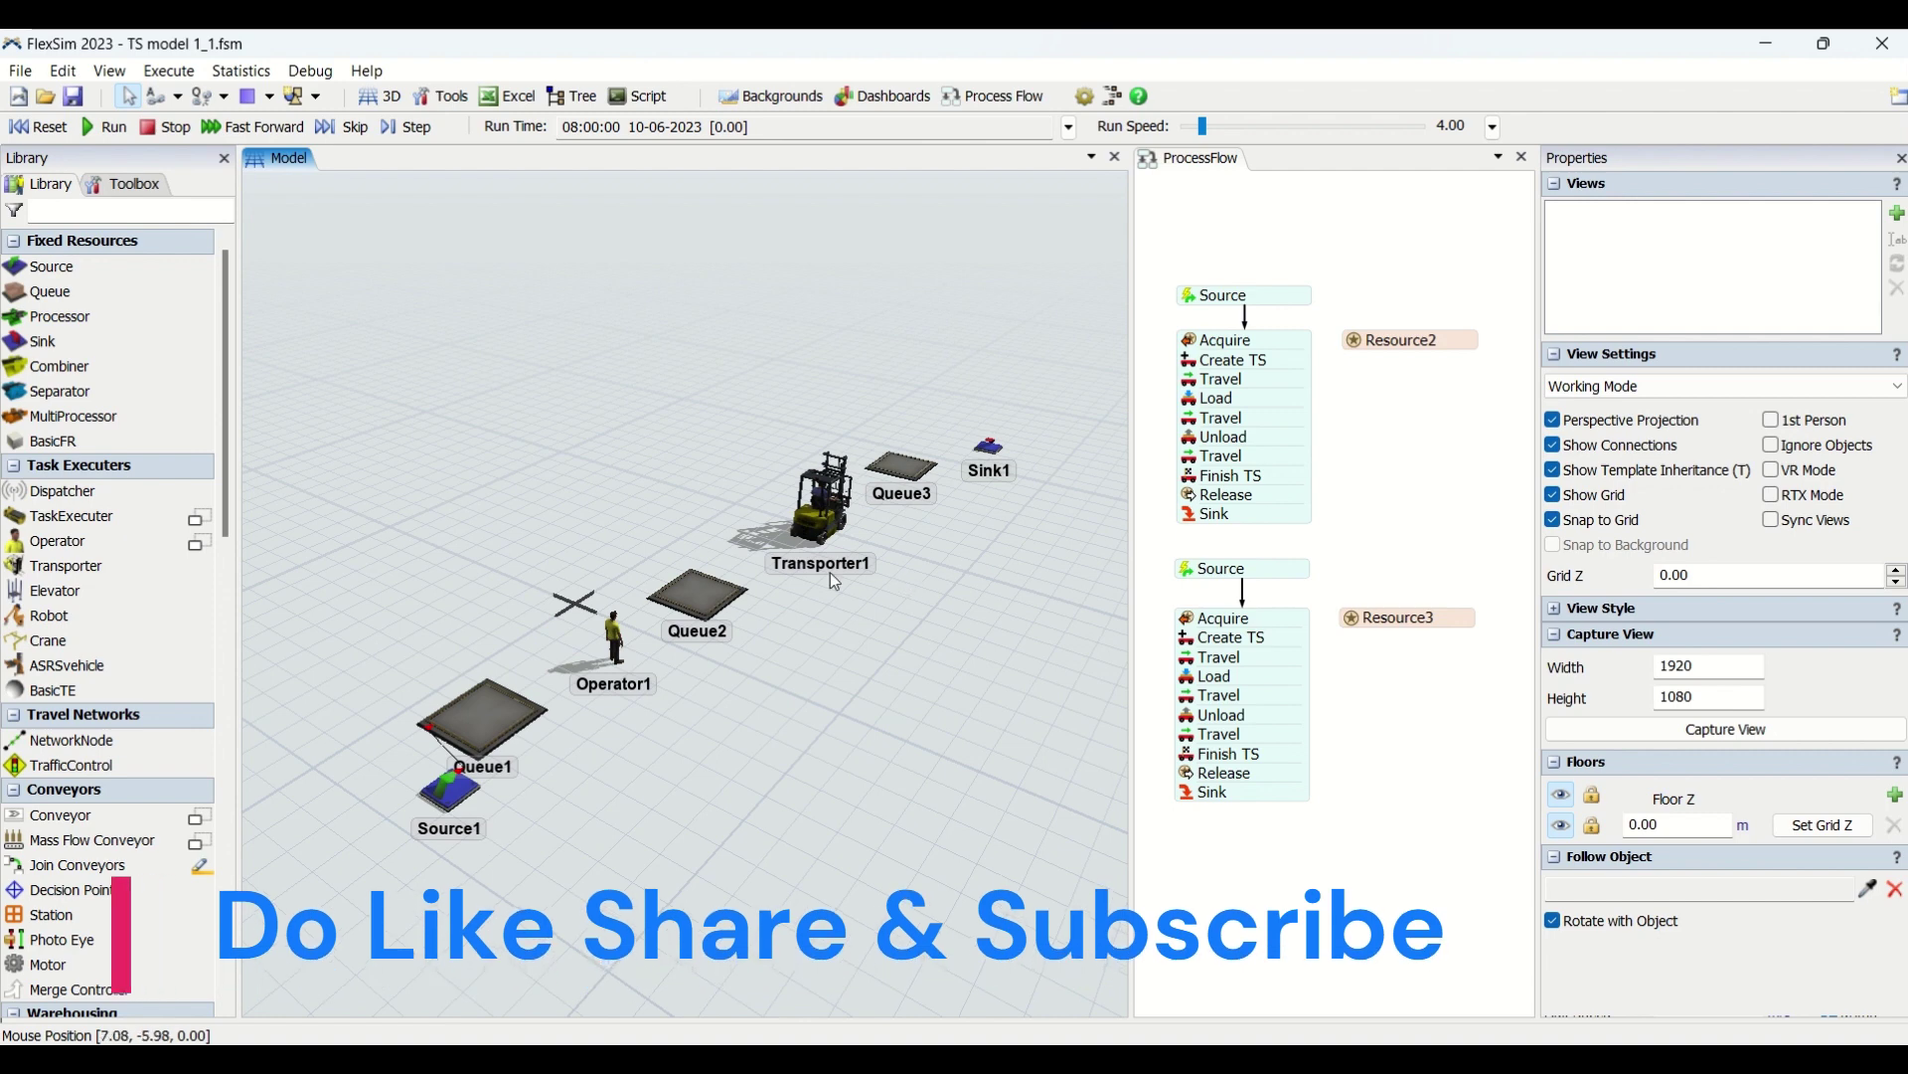
Step: Connect Queue3 to Sink1
click(900, 465)
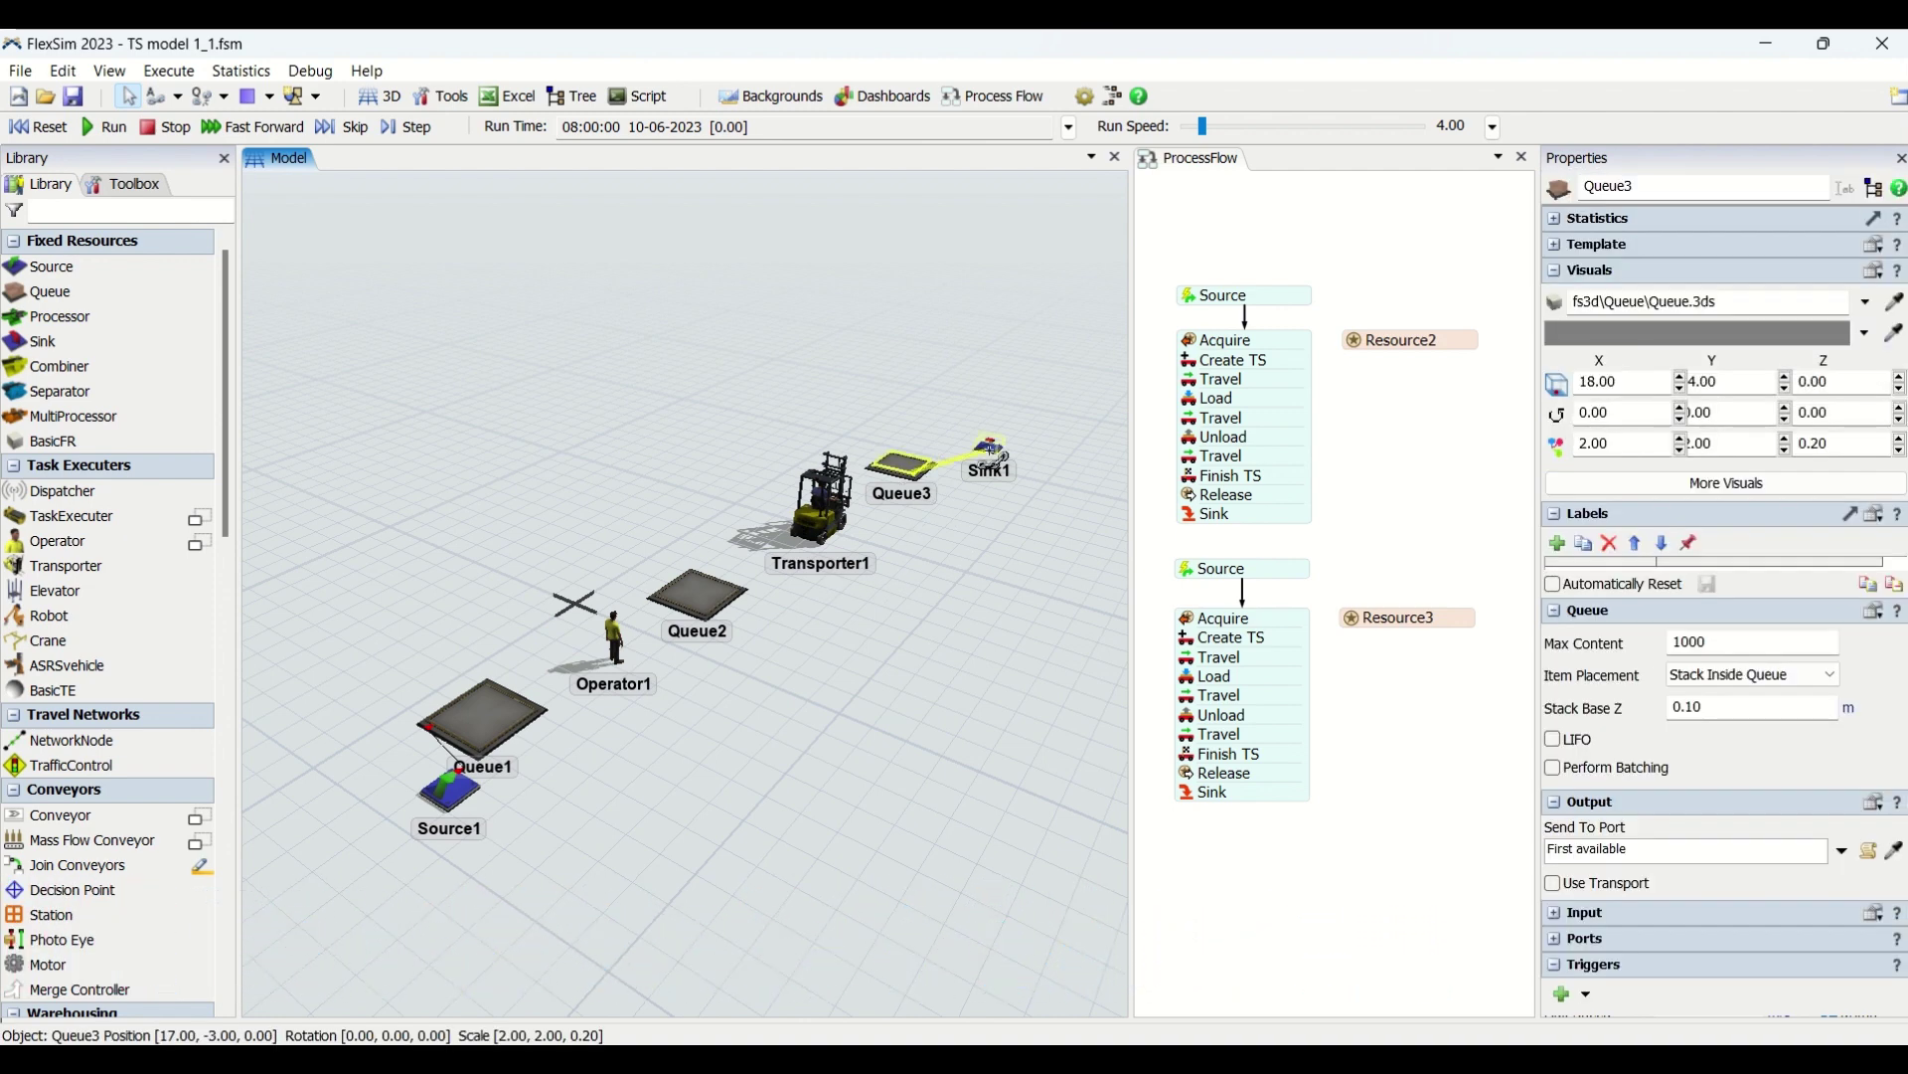
click(982, 456)
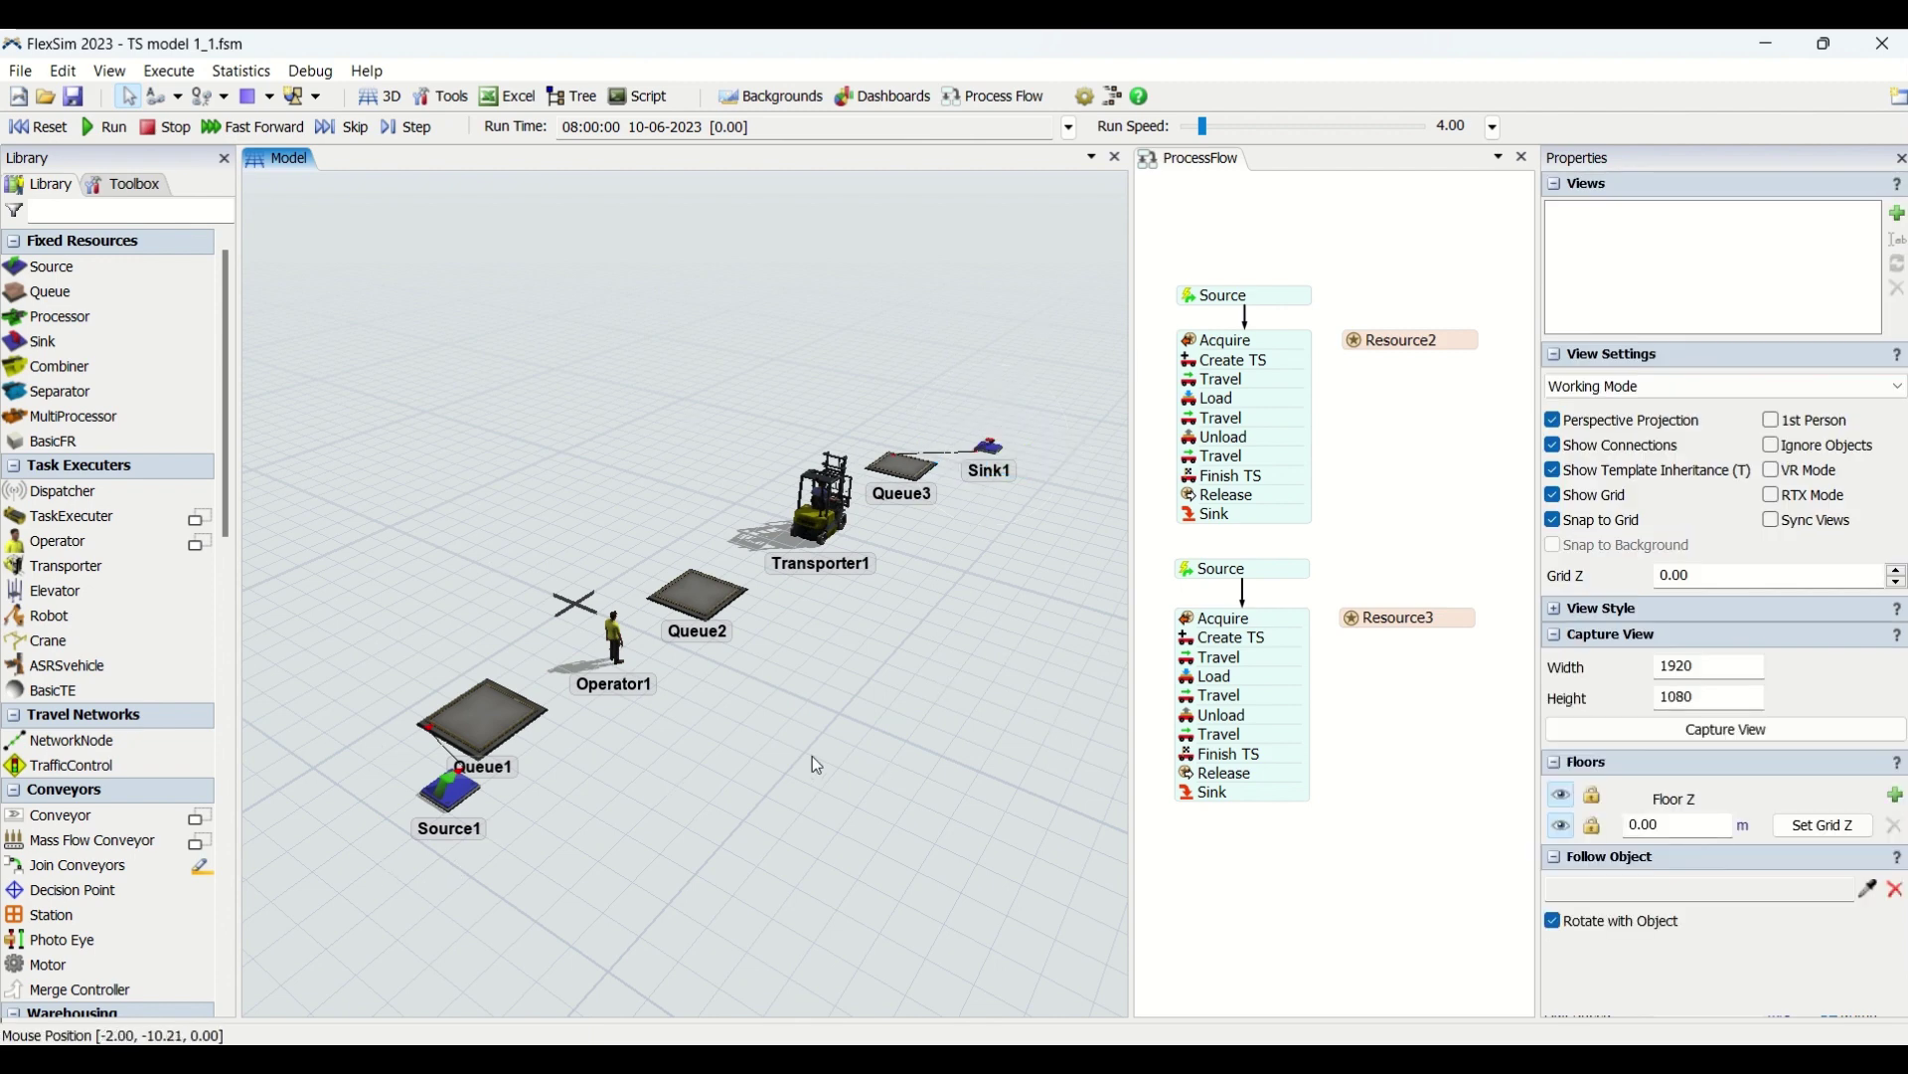
scroll(813, 755, up, 2)
scroll(820, 772, down, 1)
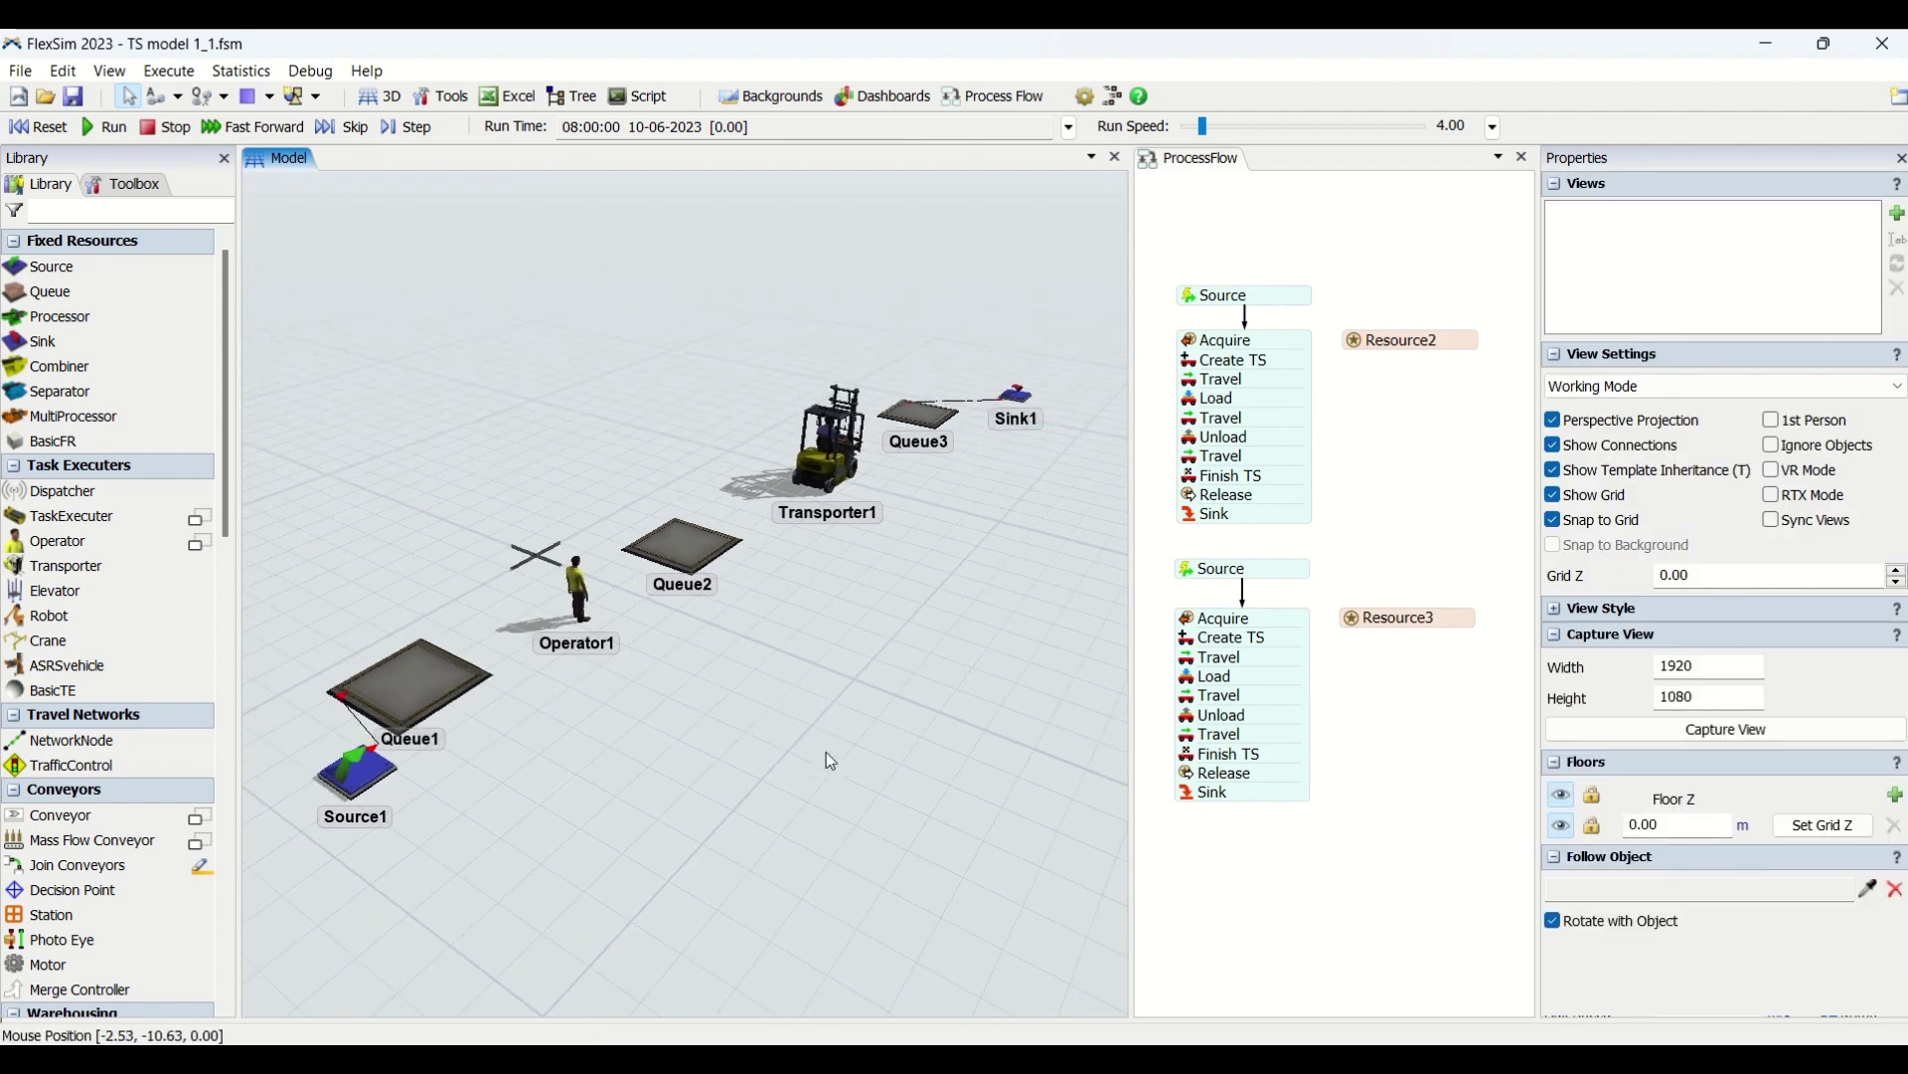
click(1340, 266)
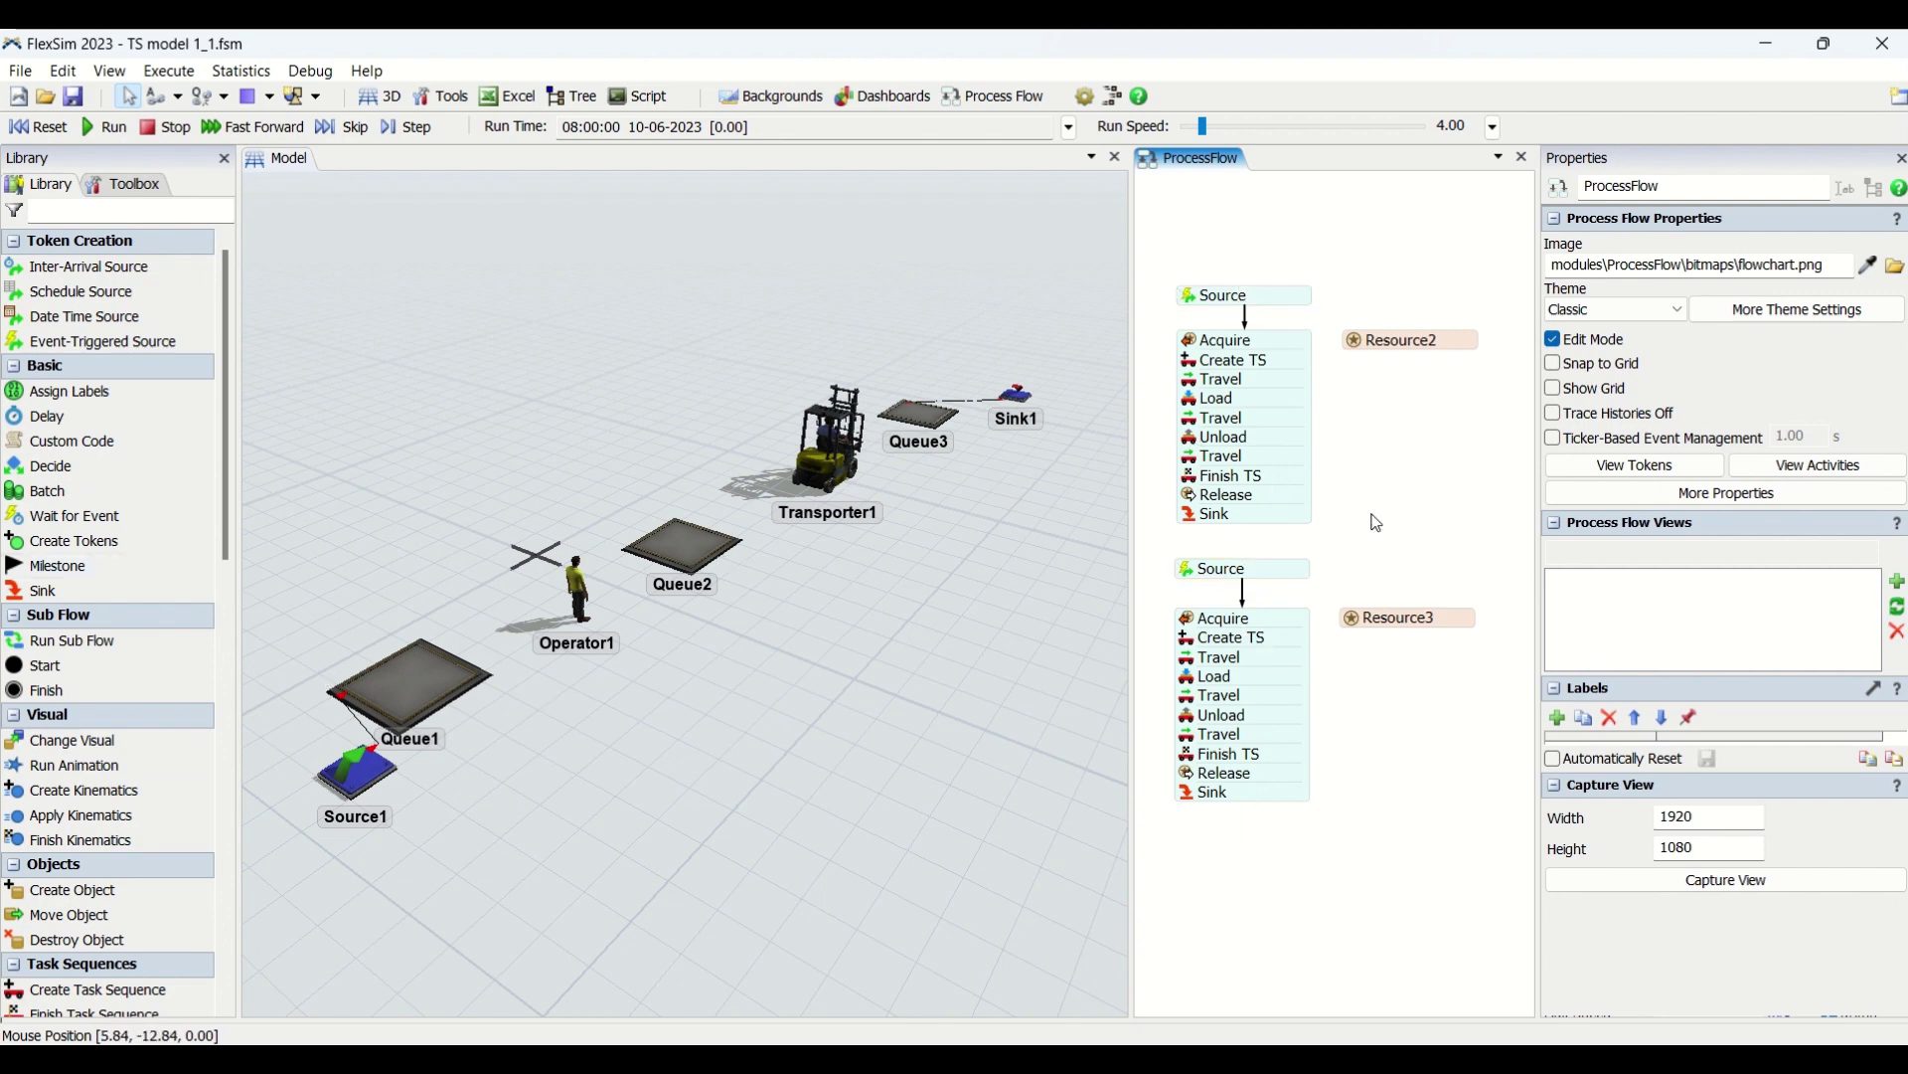
scroll(119, 767, down, 5)
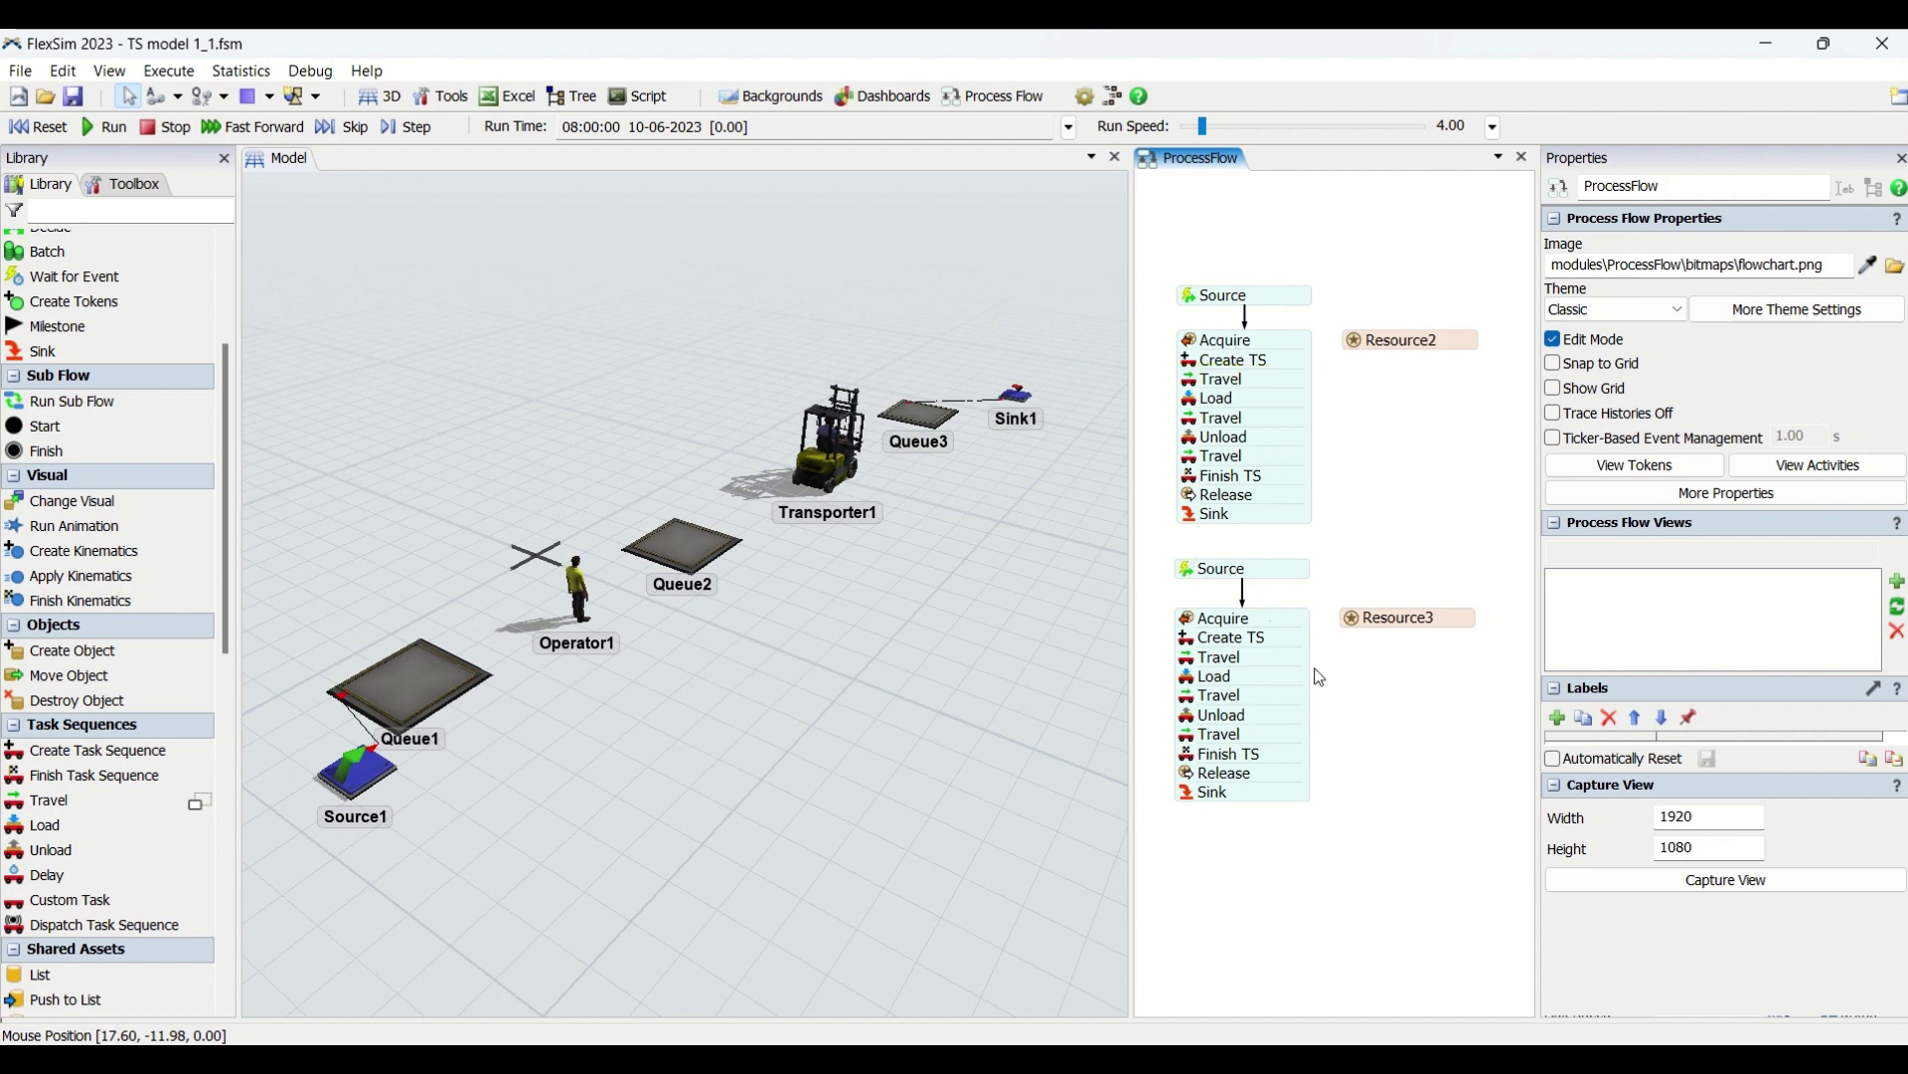
double_click(1237, 298)
click(1285, 309)
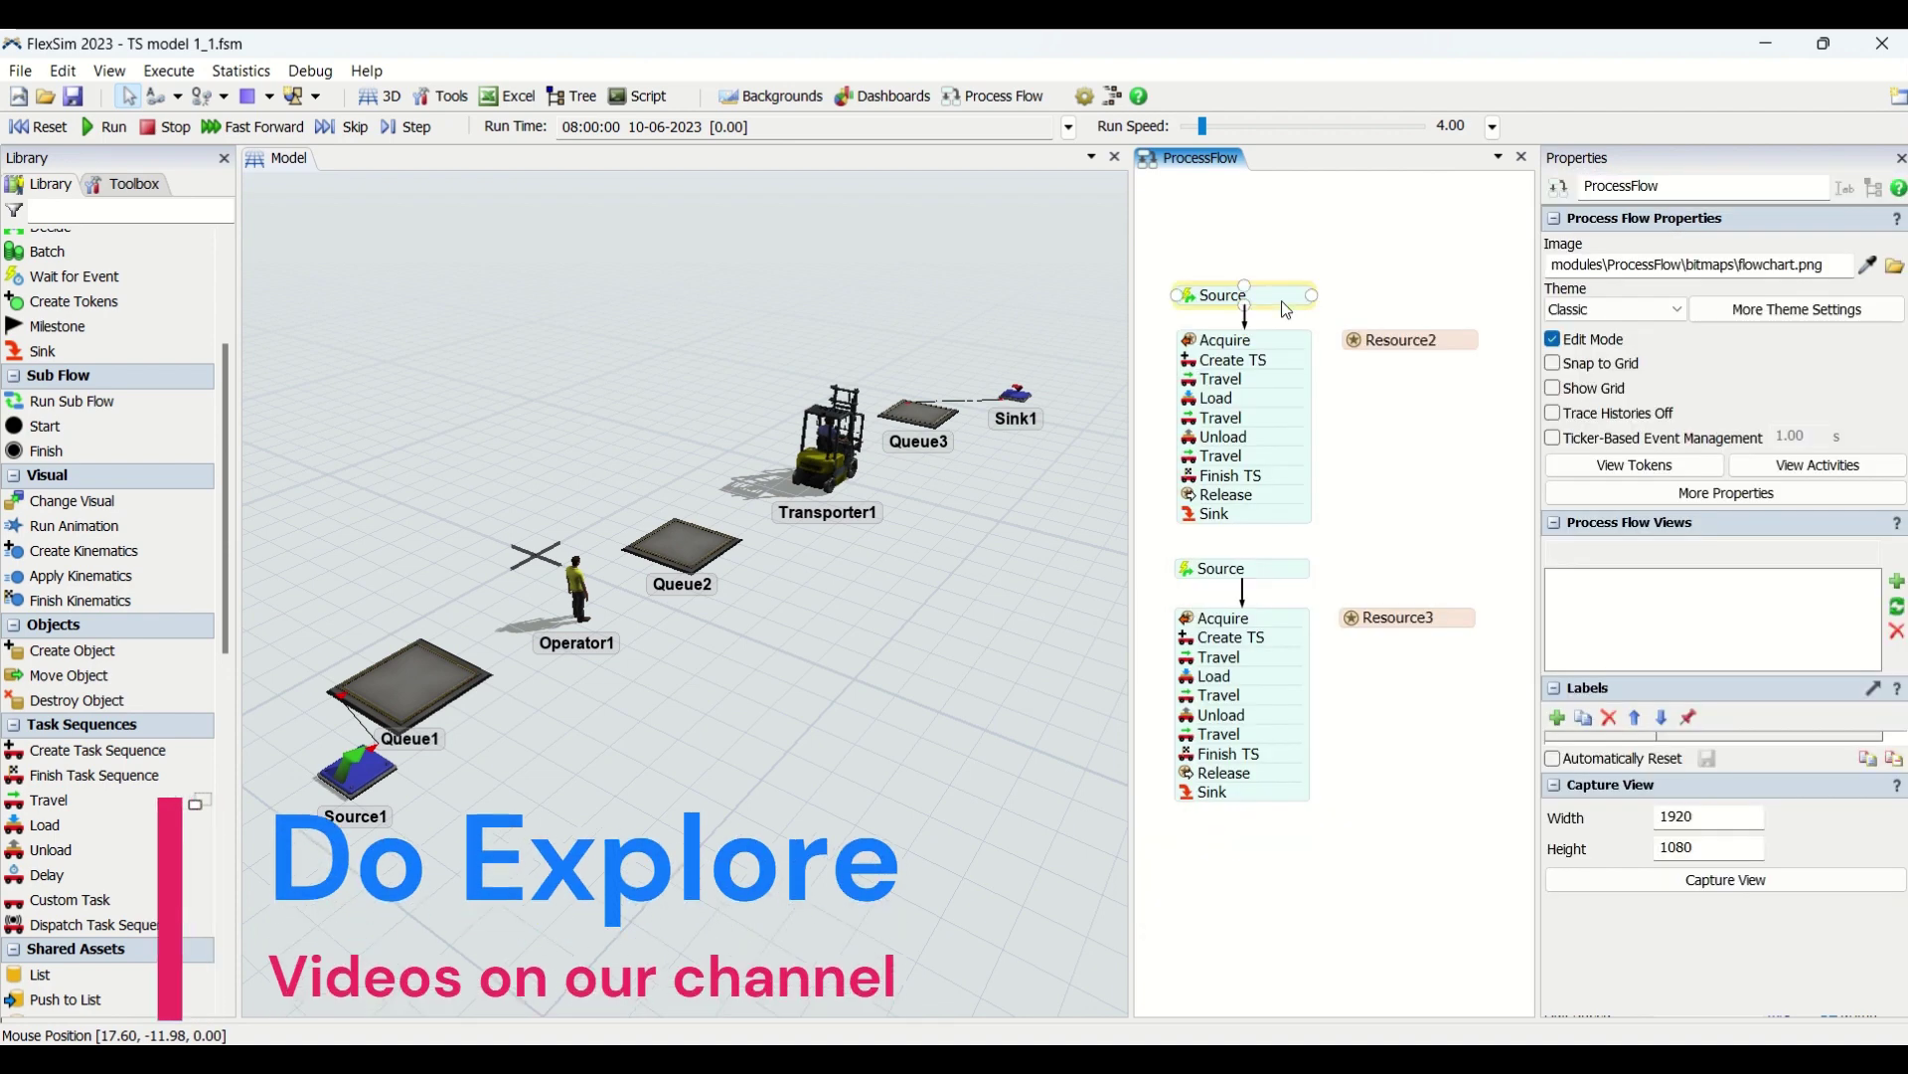
click(1280, 300)
click(1280, 300)
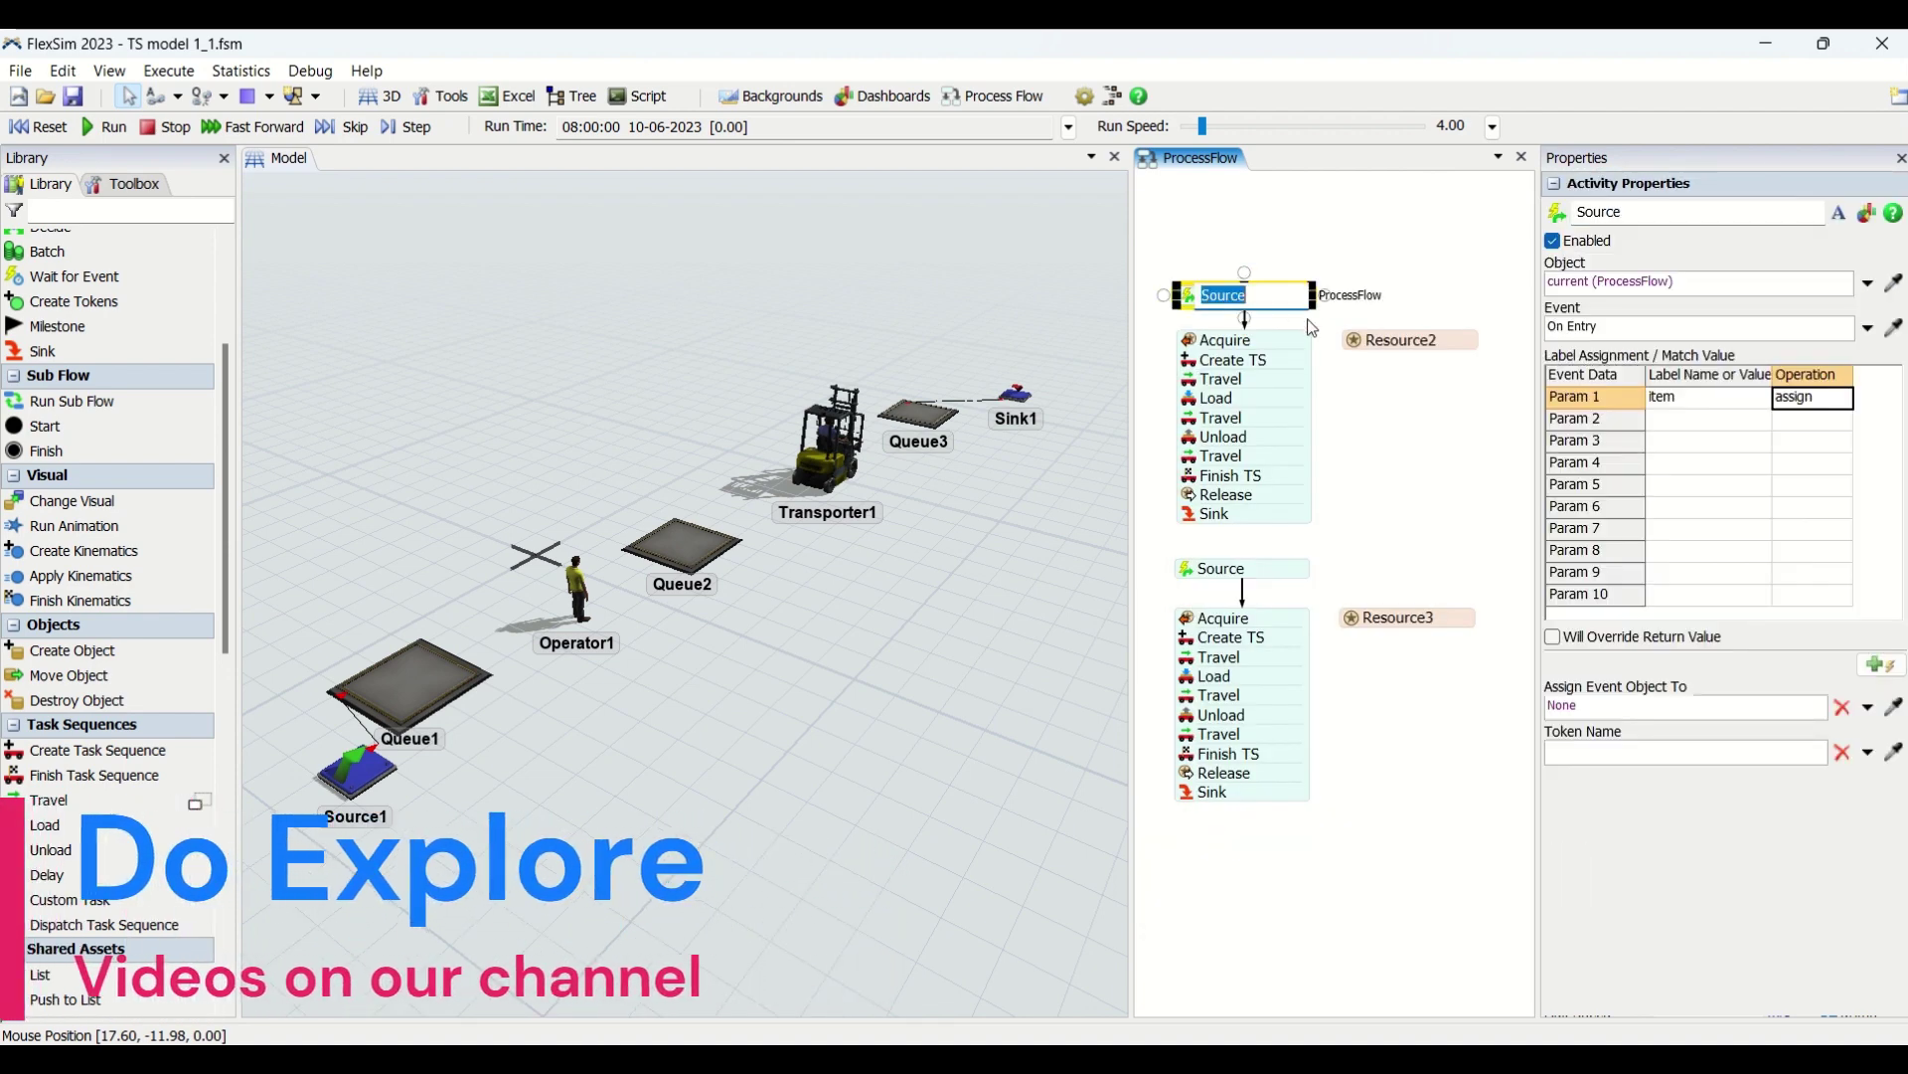
click(1311, 328)
Step: Delete the upper flow from the process flow: the Acquire-to-Sink activity block, its Source and Resource2
drag(1432, 542, 1496, 542)
click(1377, 434)
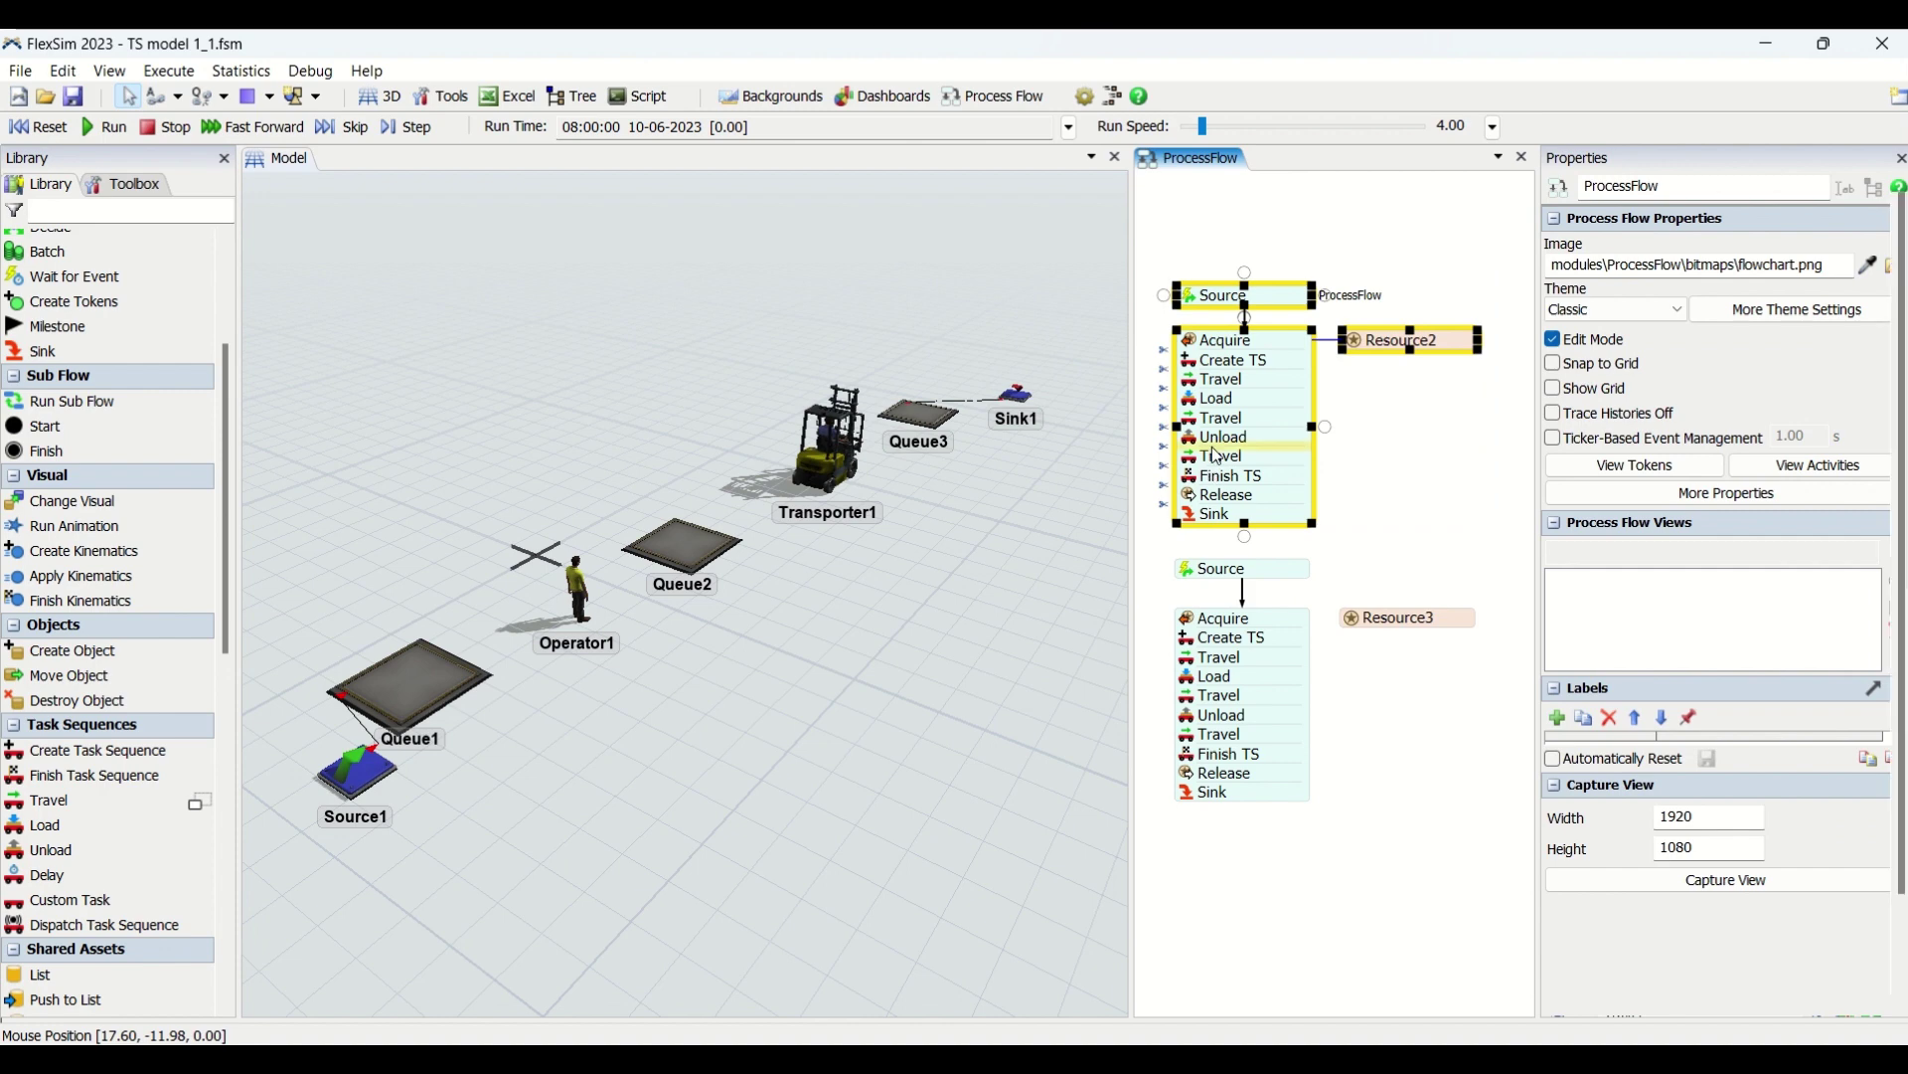
click(1216, 456)
key(Delete)
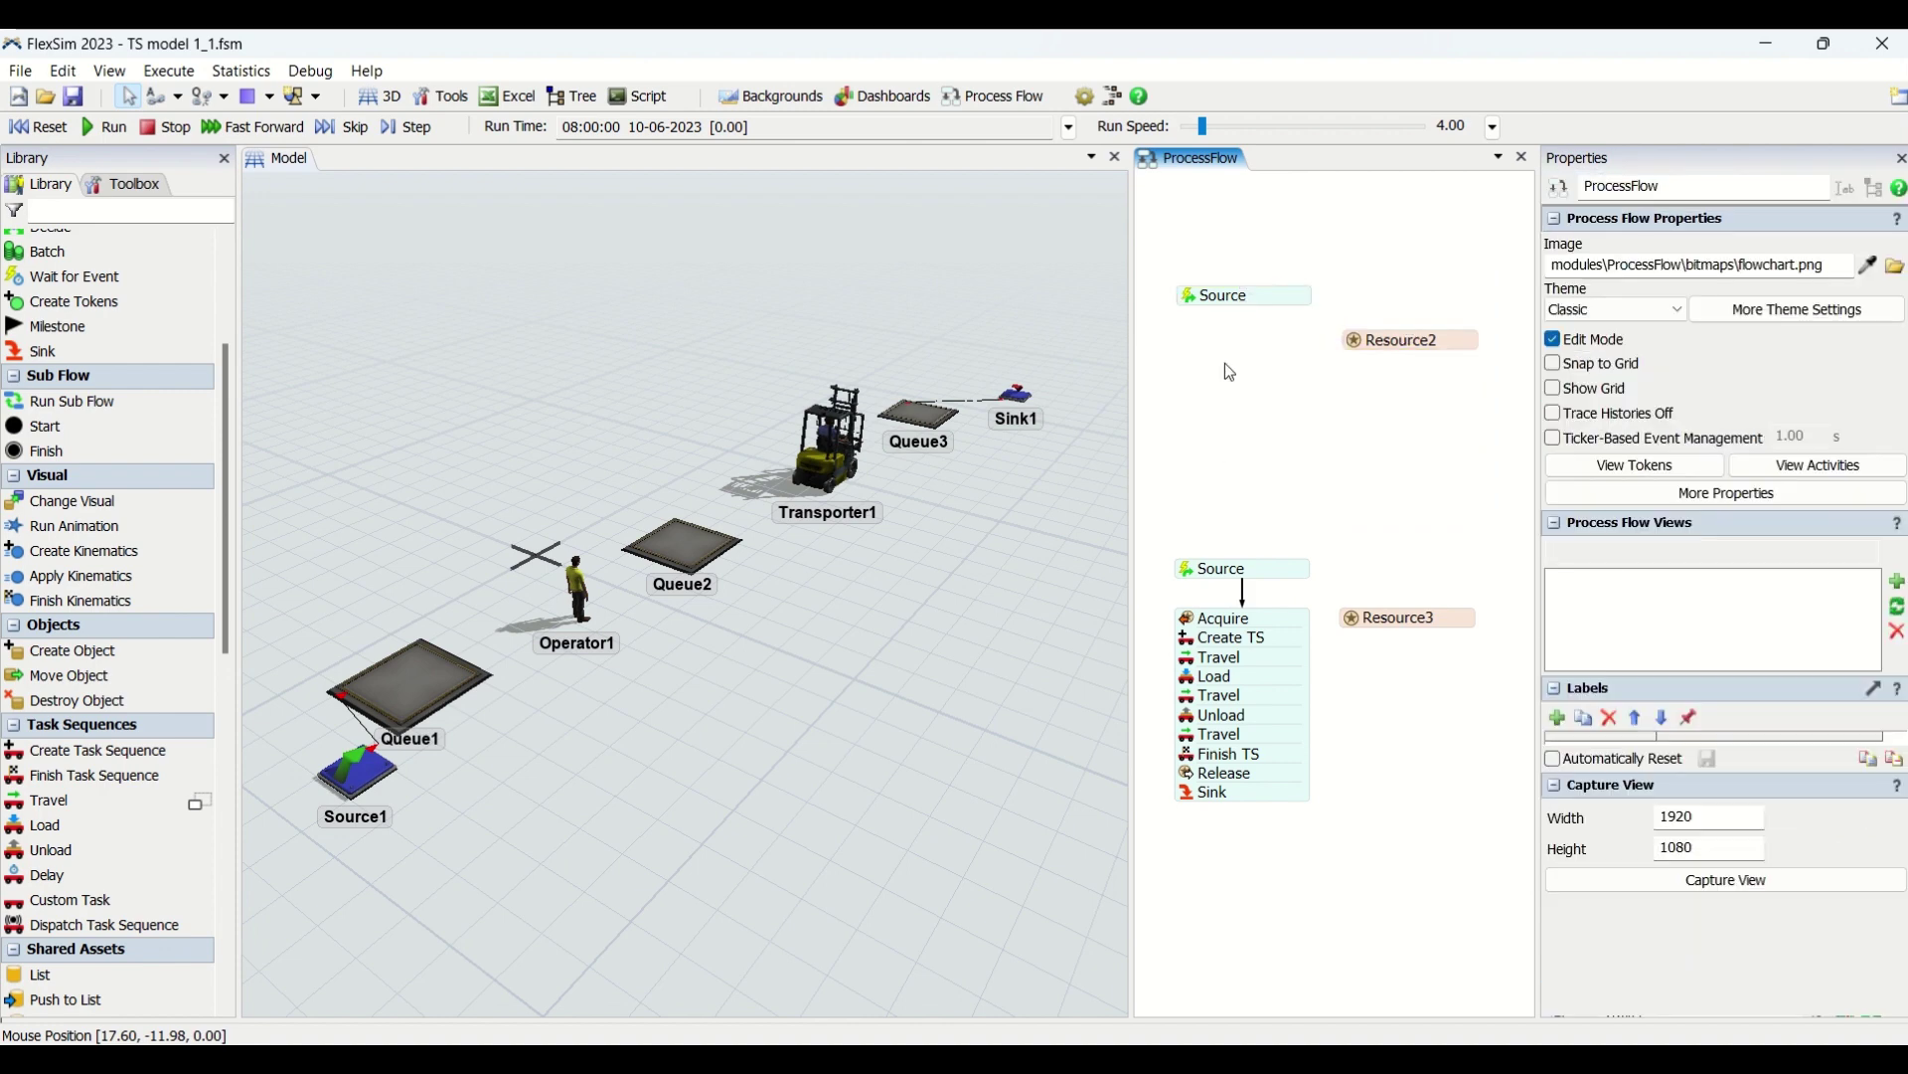
click(1241, 304)
key(Delete)
click(1439, 343)
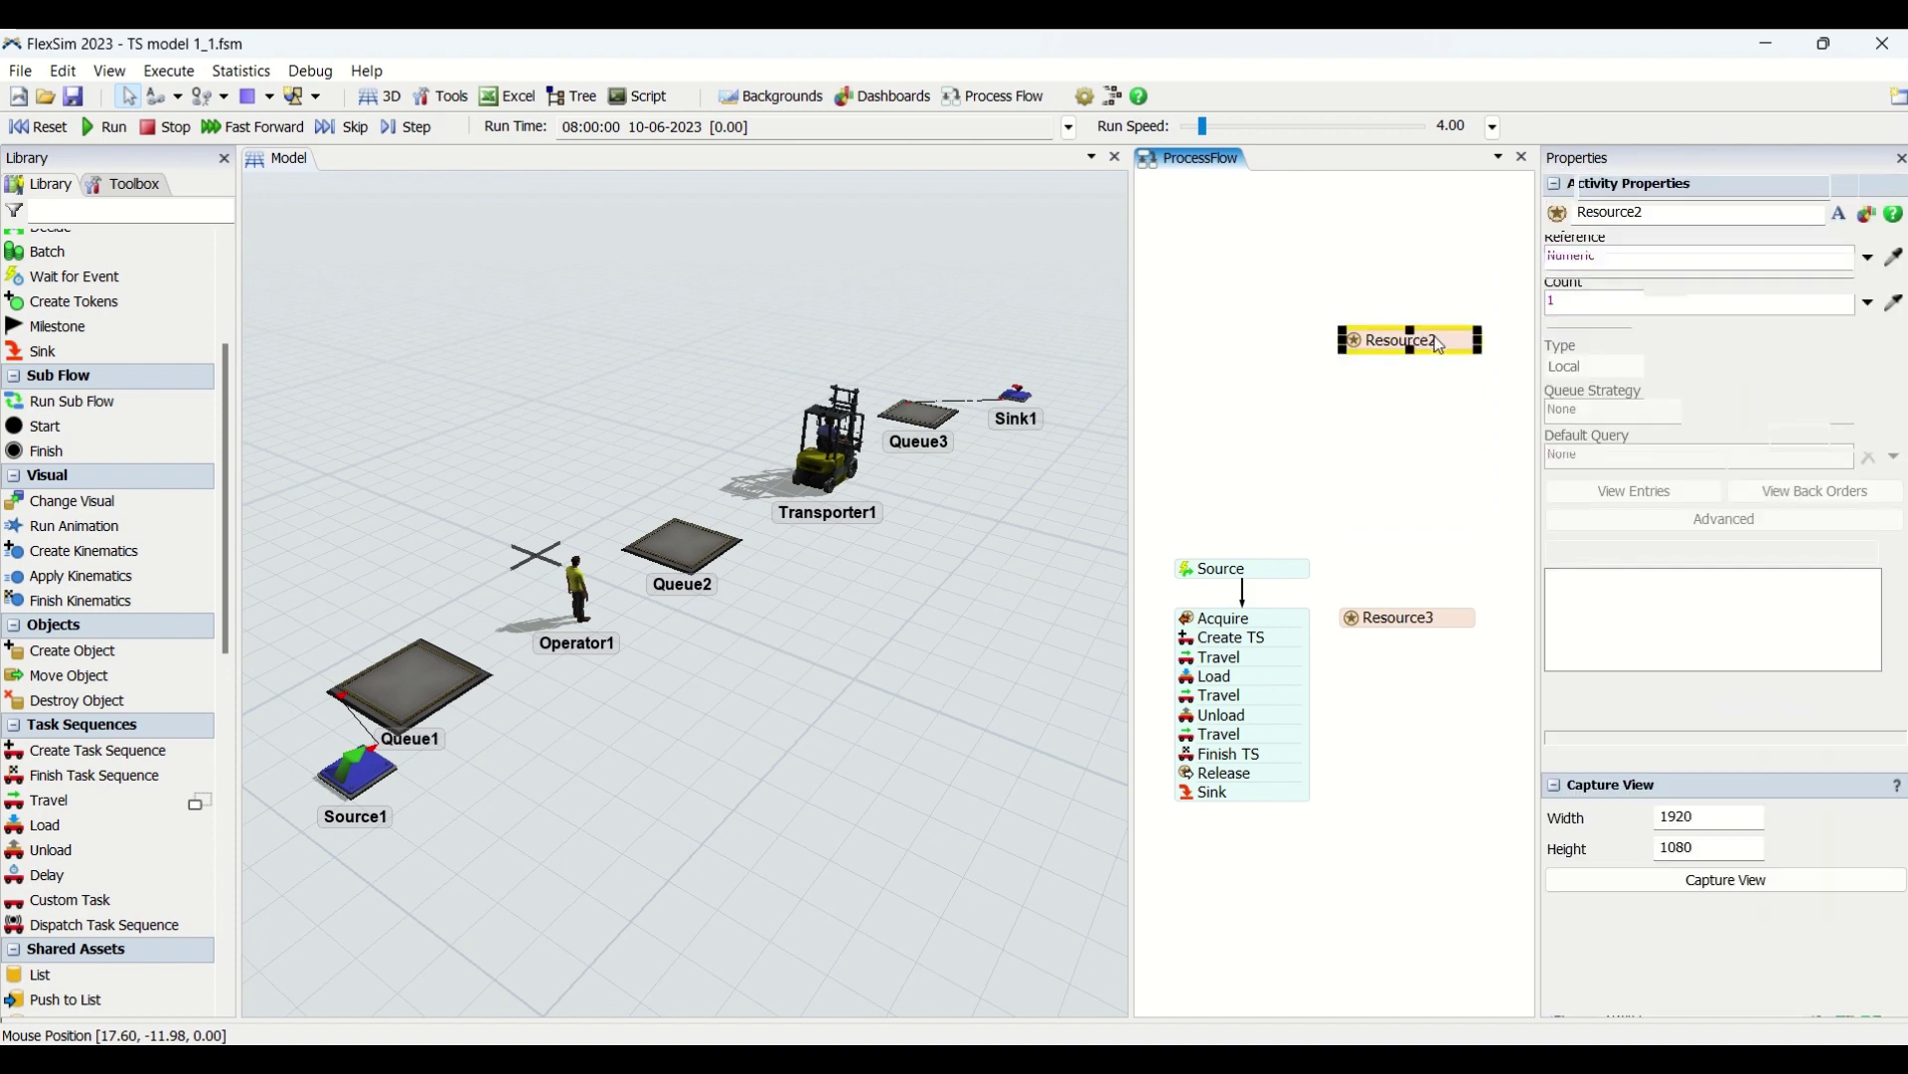
key(Delete)
Step: Add an Event-Triggered Source to the empty area above the remaining flow
double_click(1229, 297)
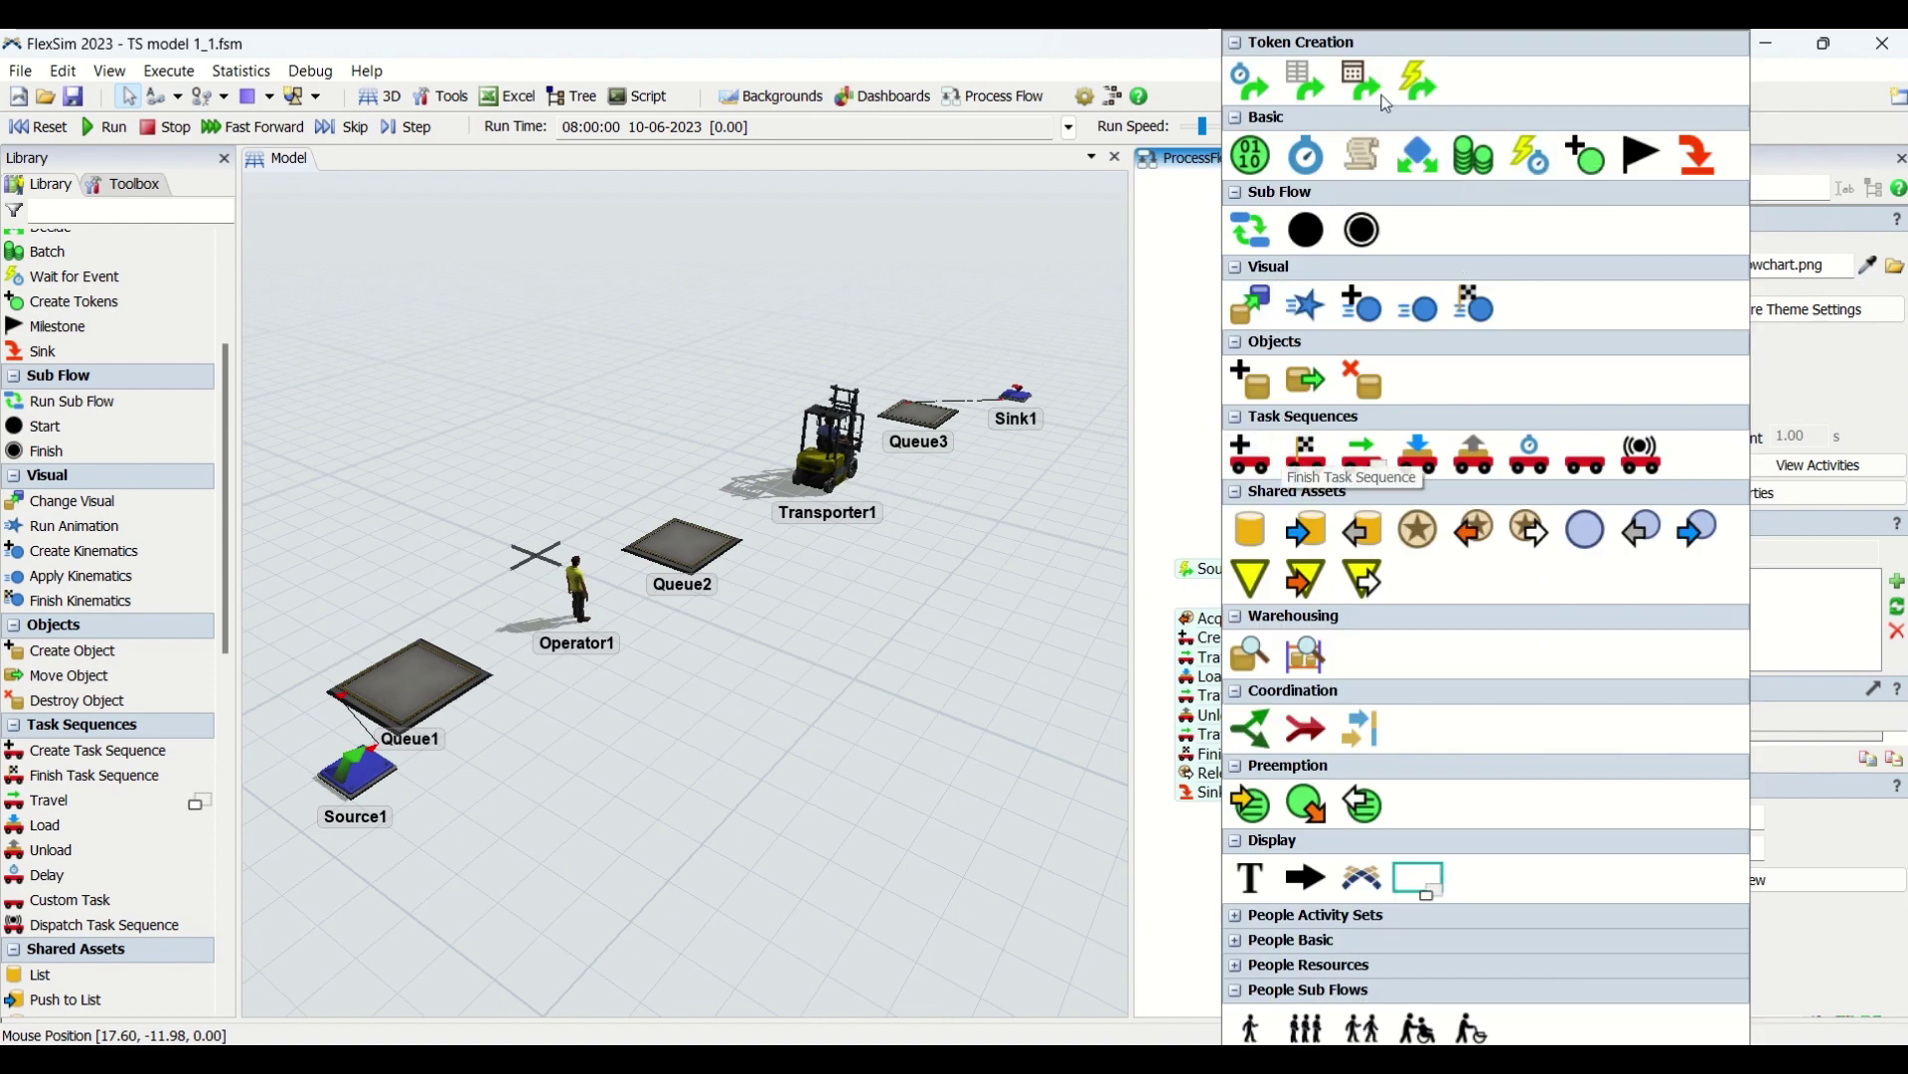
click(1418, 80)
drag(1328, 304, 1279, 326)
Step: Link the new event-triggered source to Queue1 and set its event to On Entry
click(1322, 316)
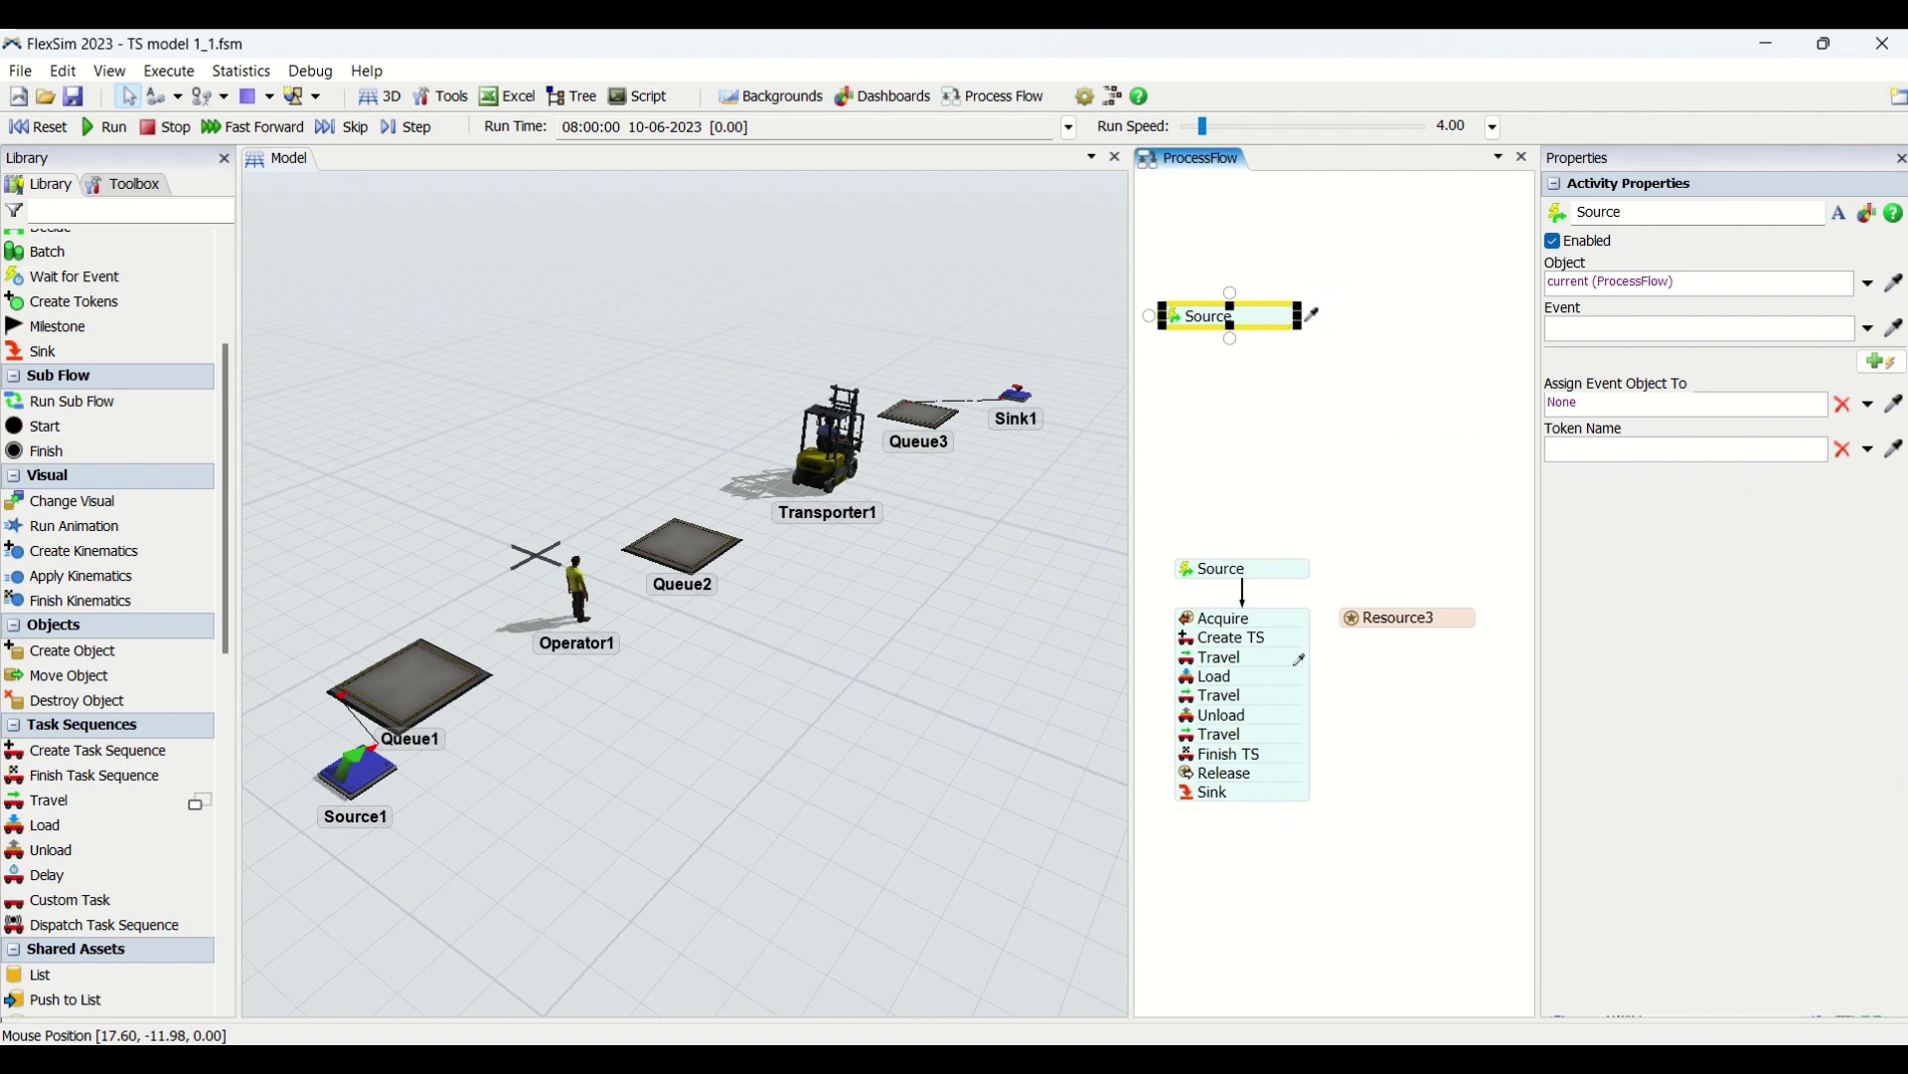
click(392, 696)
click(621, 248)
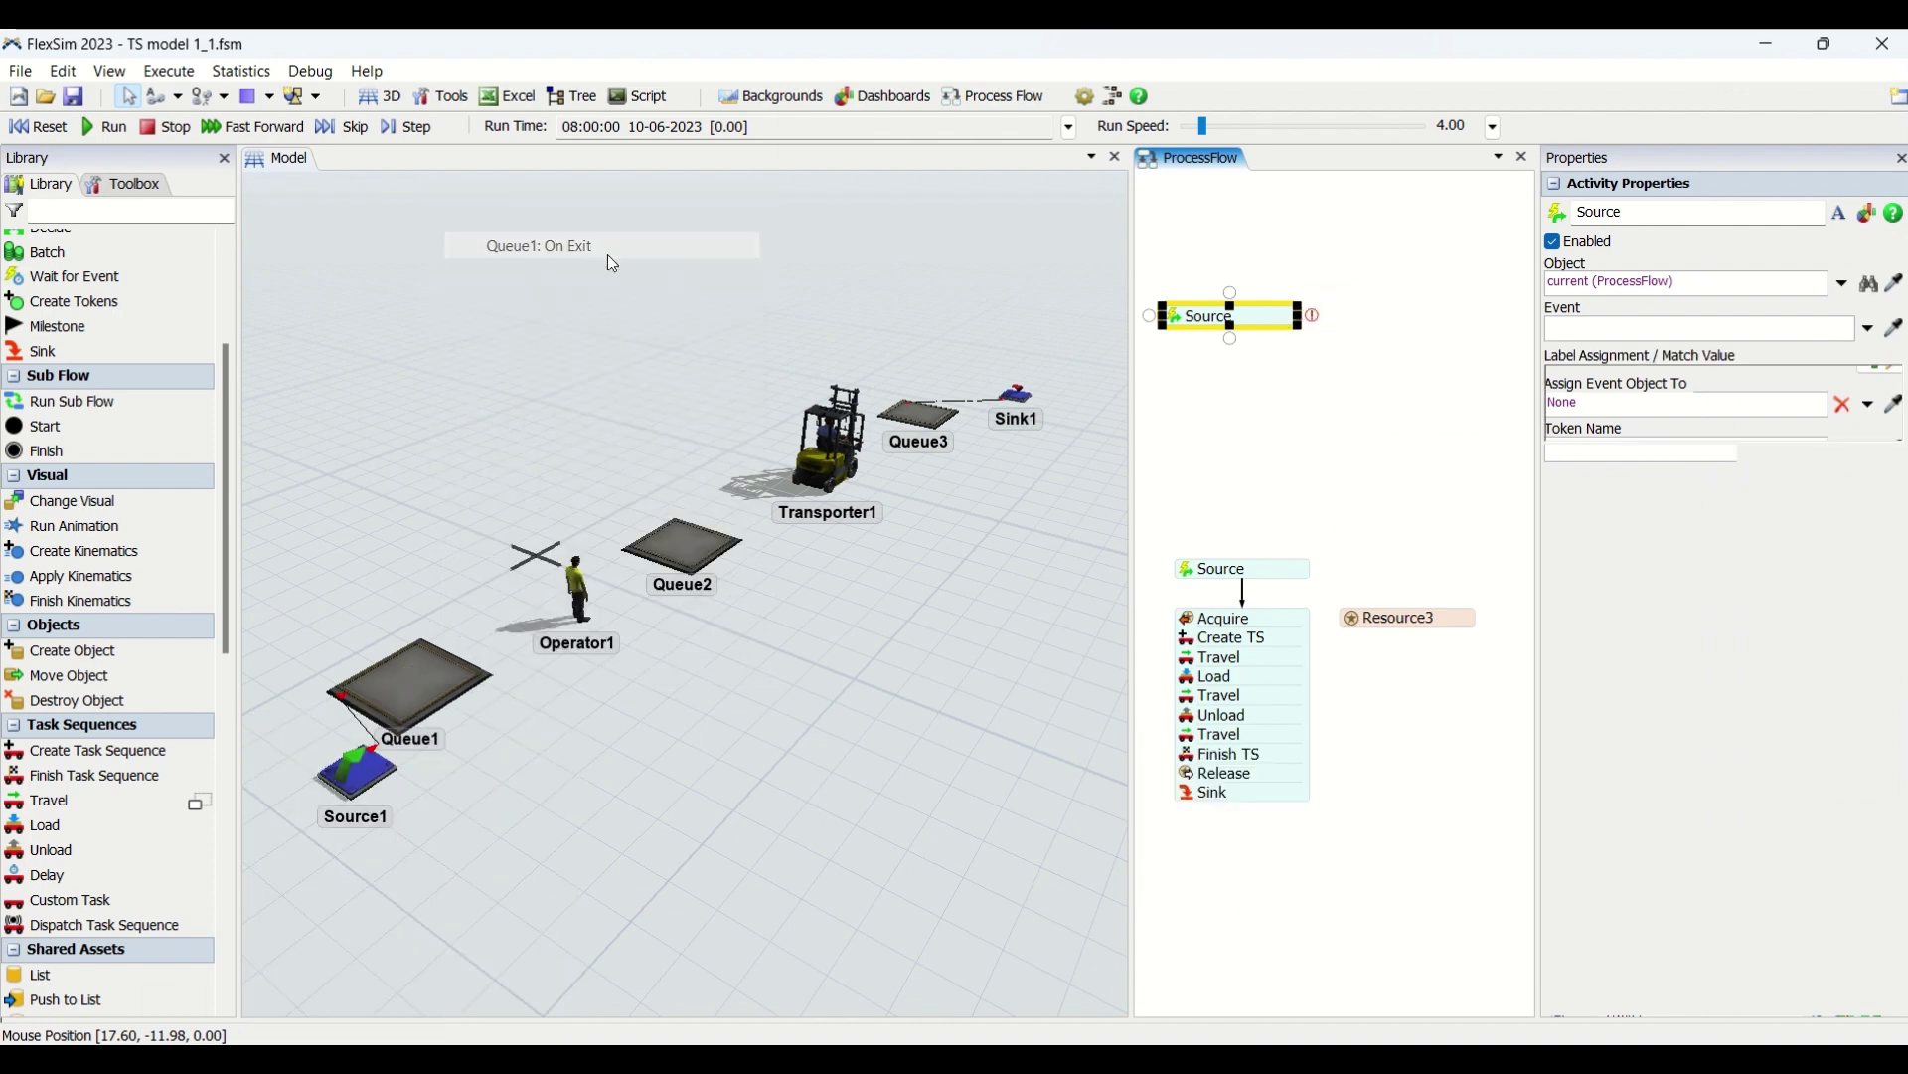
click(1869, 328)
click(1708, 507)
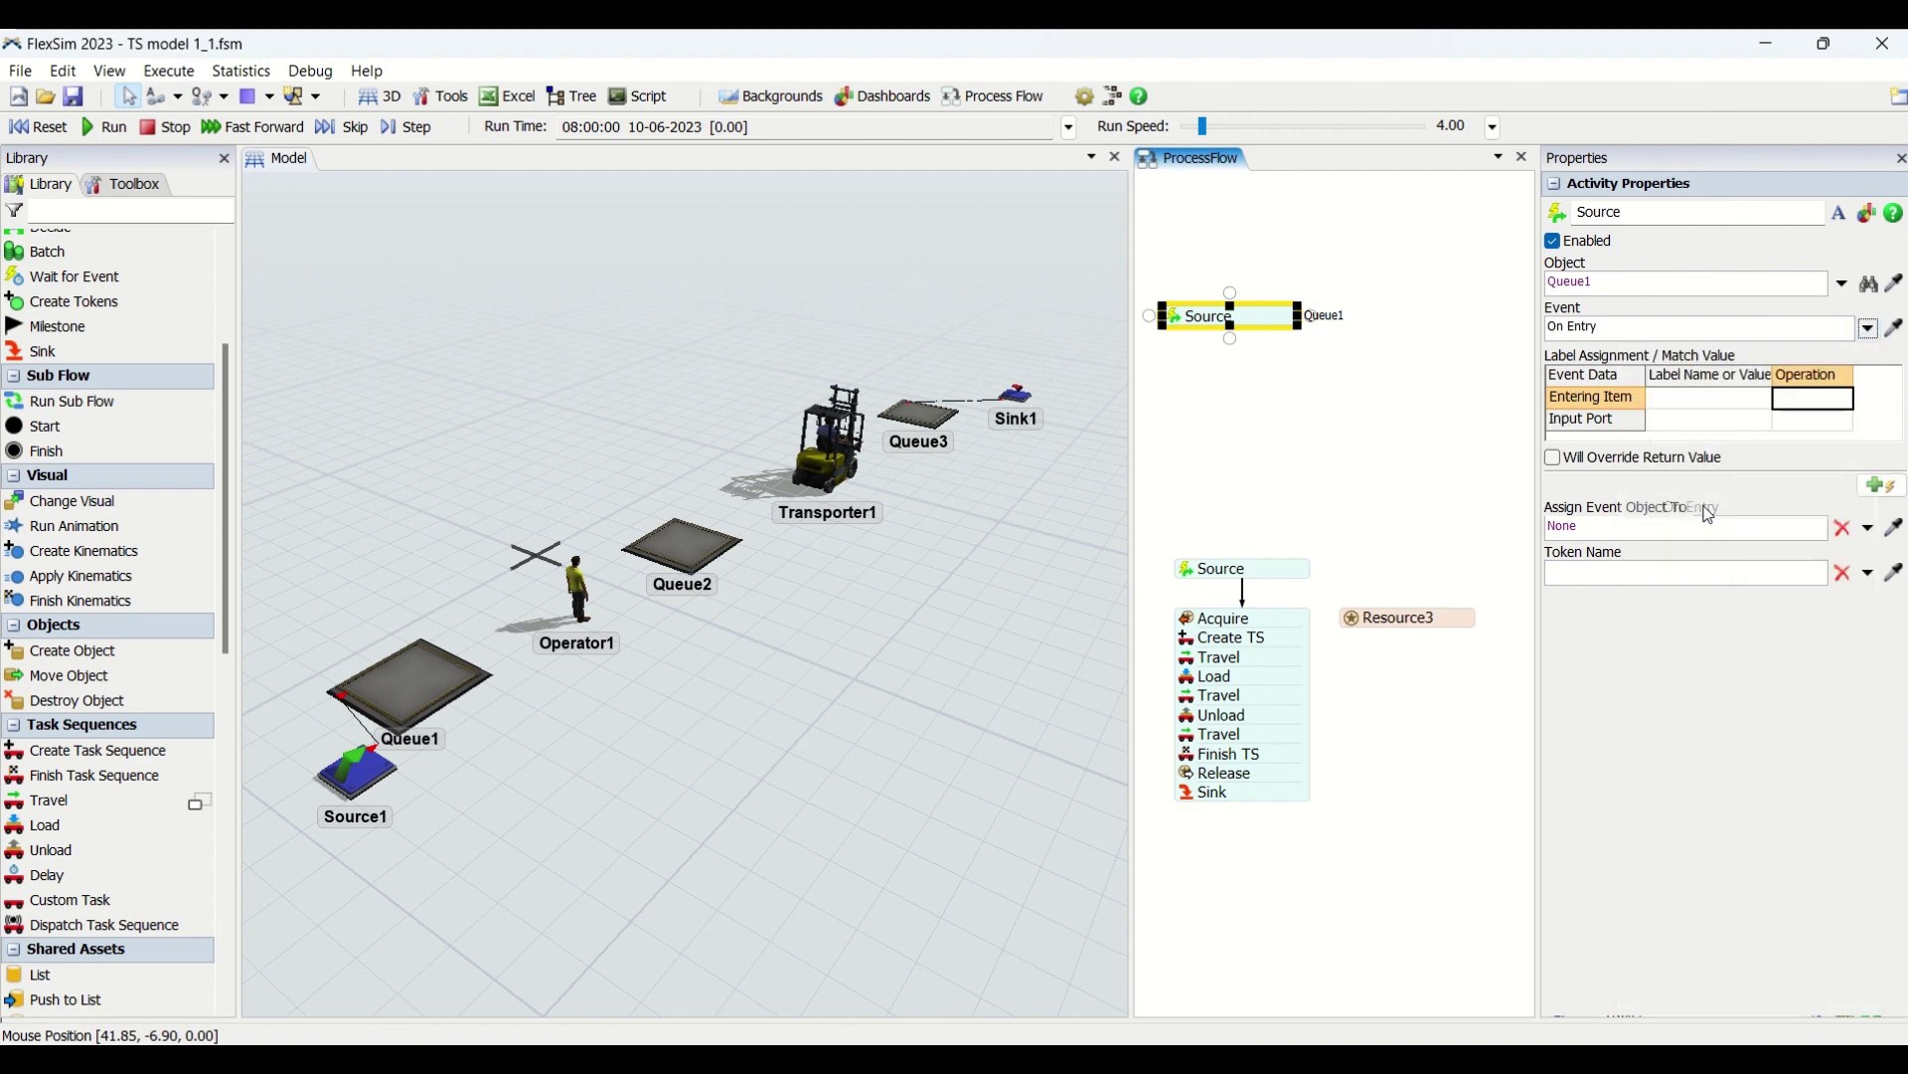
Step: Add an Acquire Resource activity below the new upper Source and connect the Source to it
click(1318, 455)
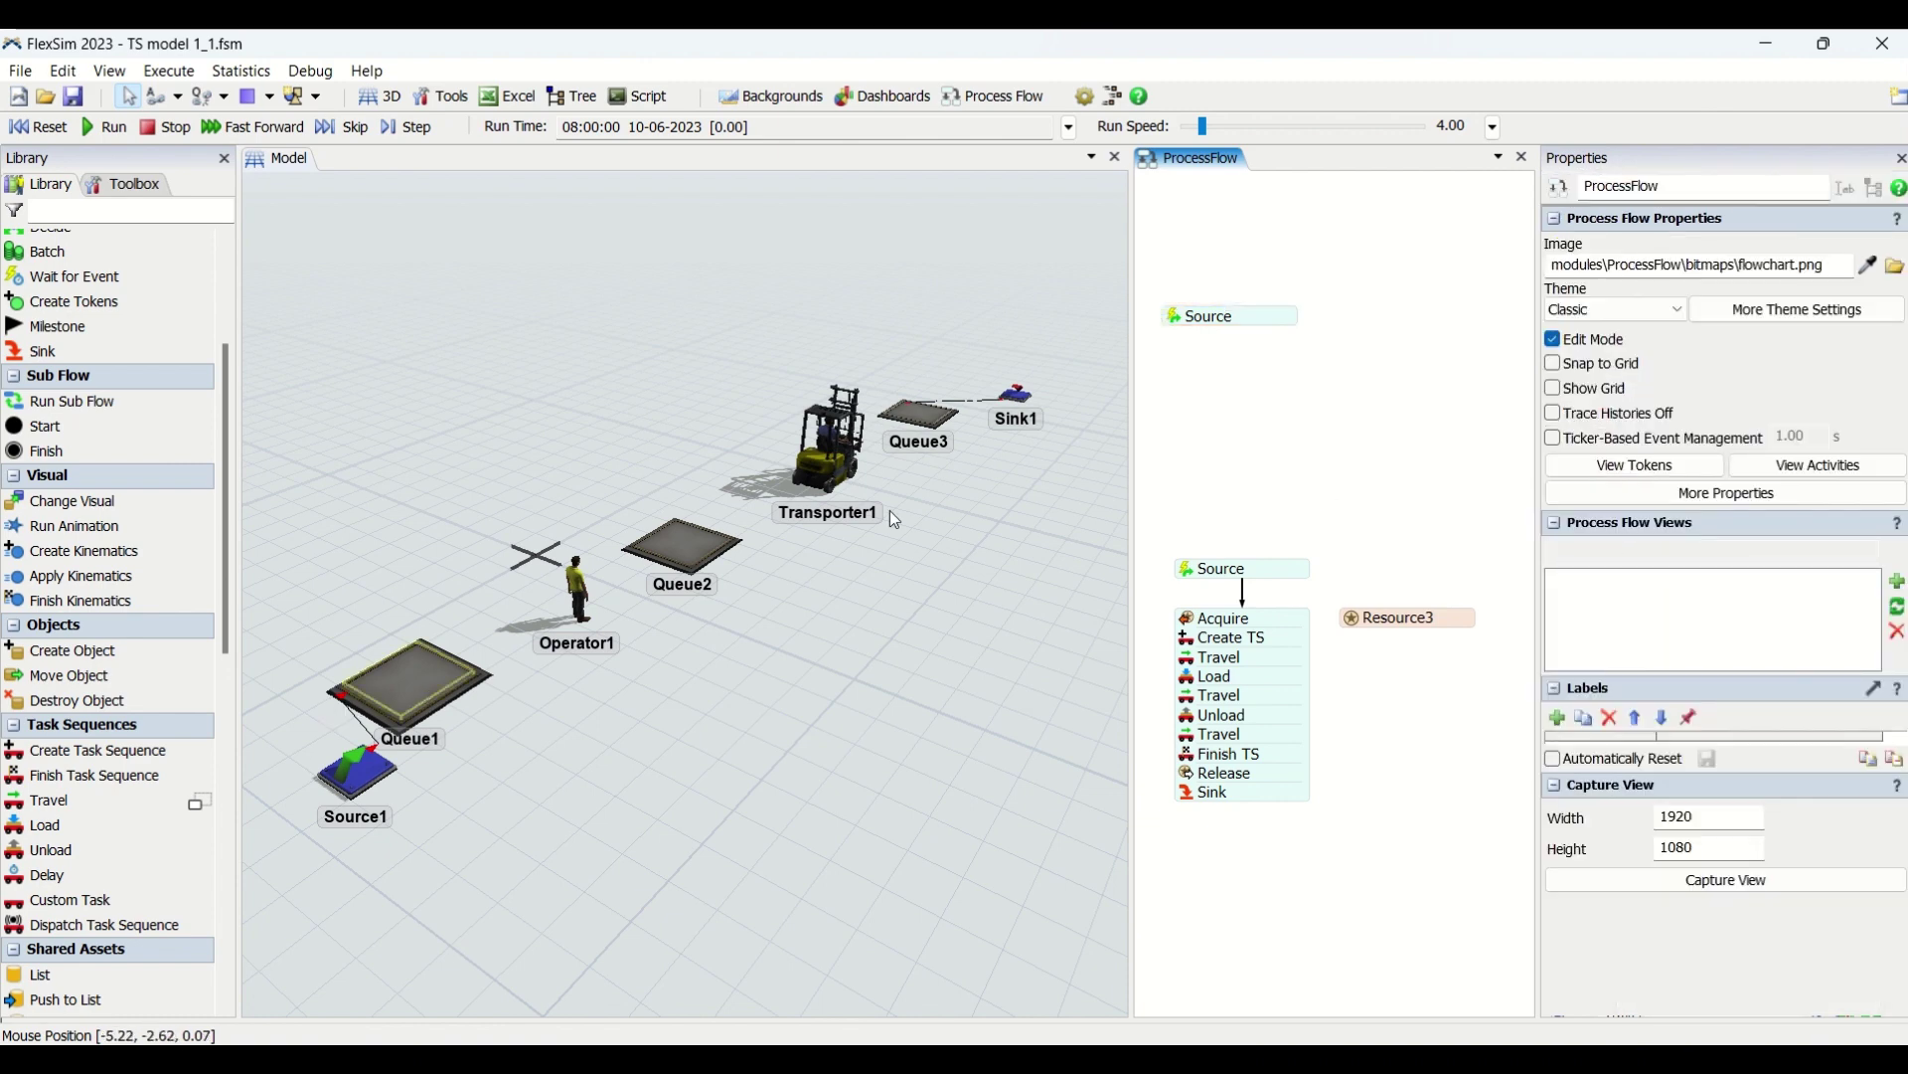
click(1270, 316)
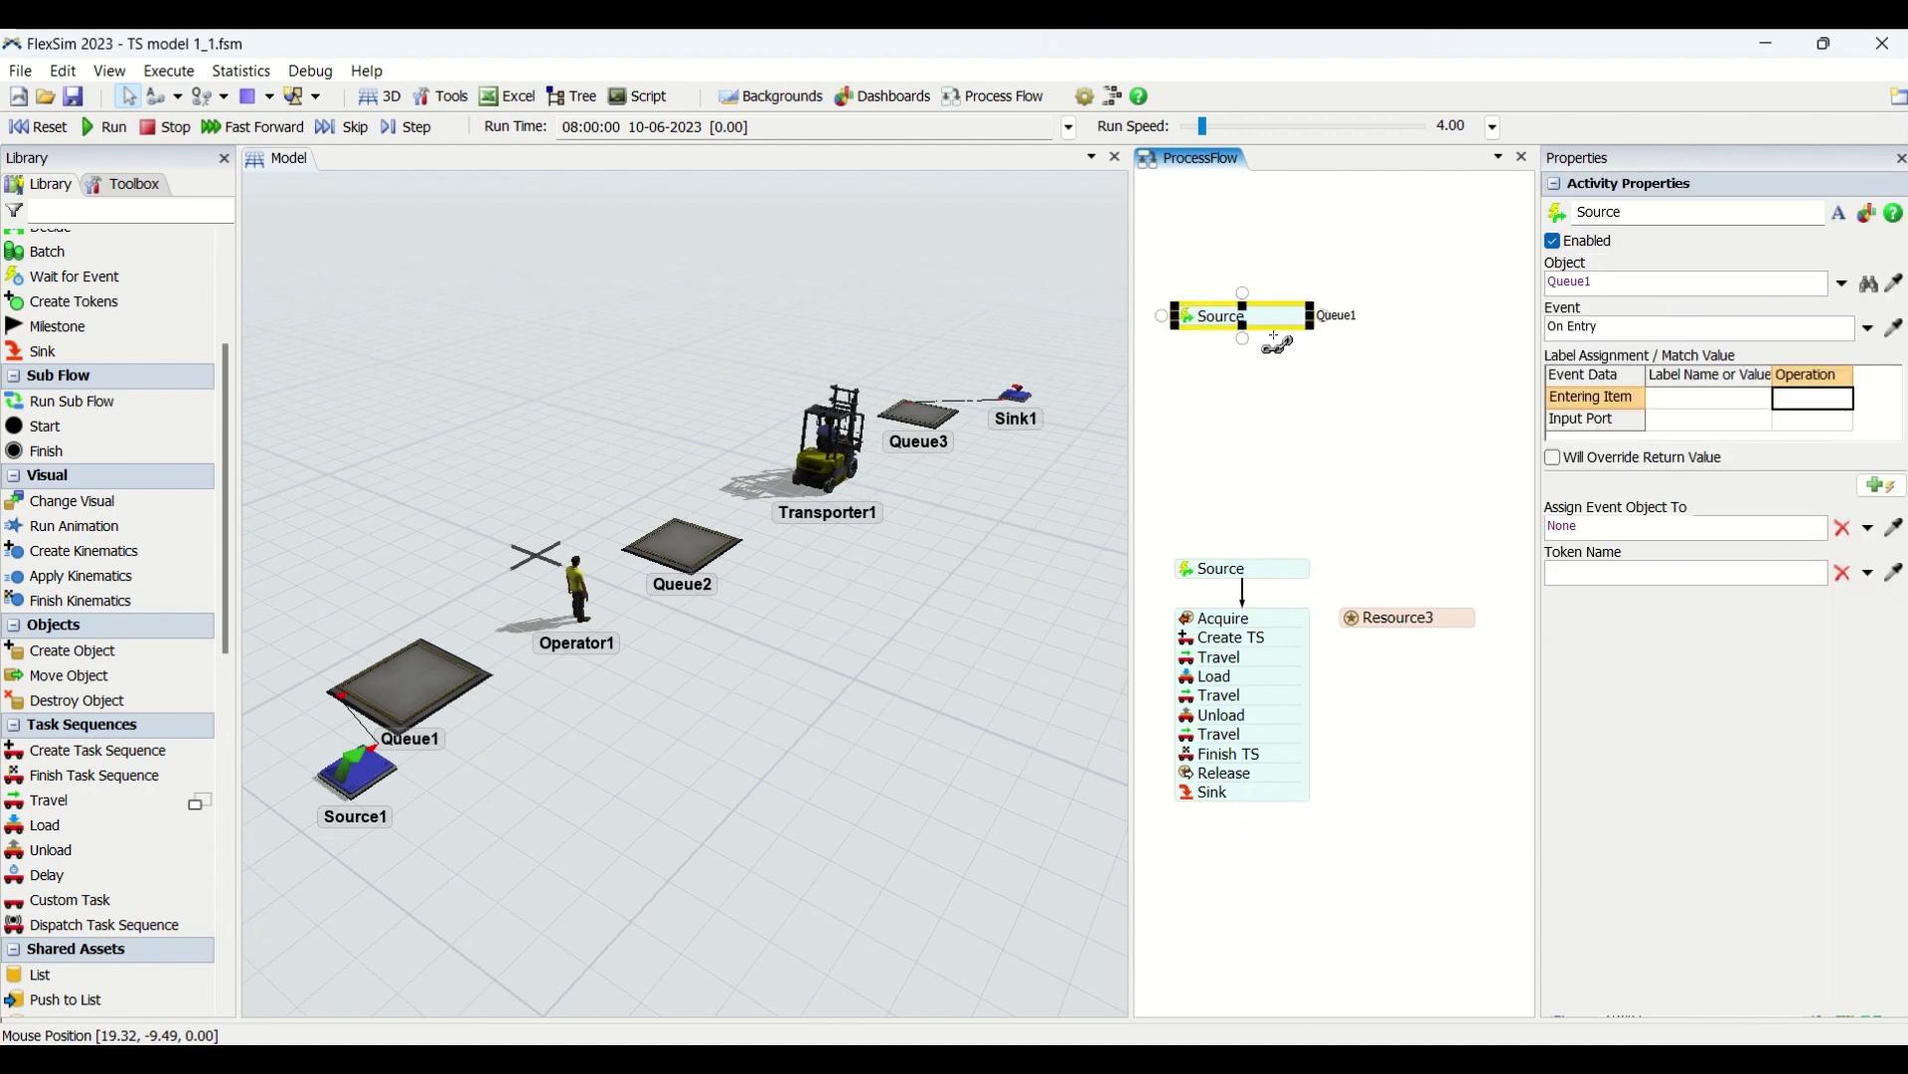
drag(1243, 330, 1245, 378)
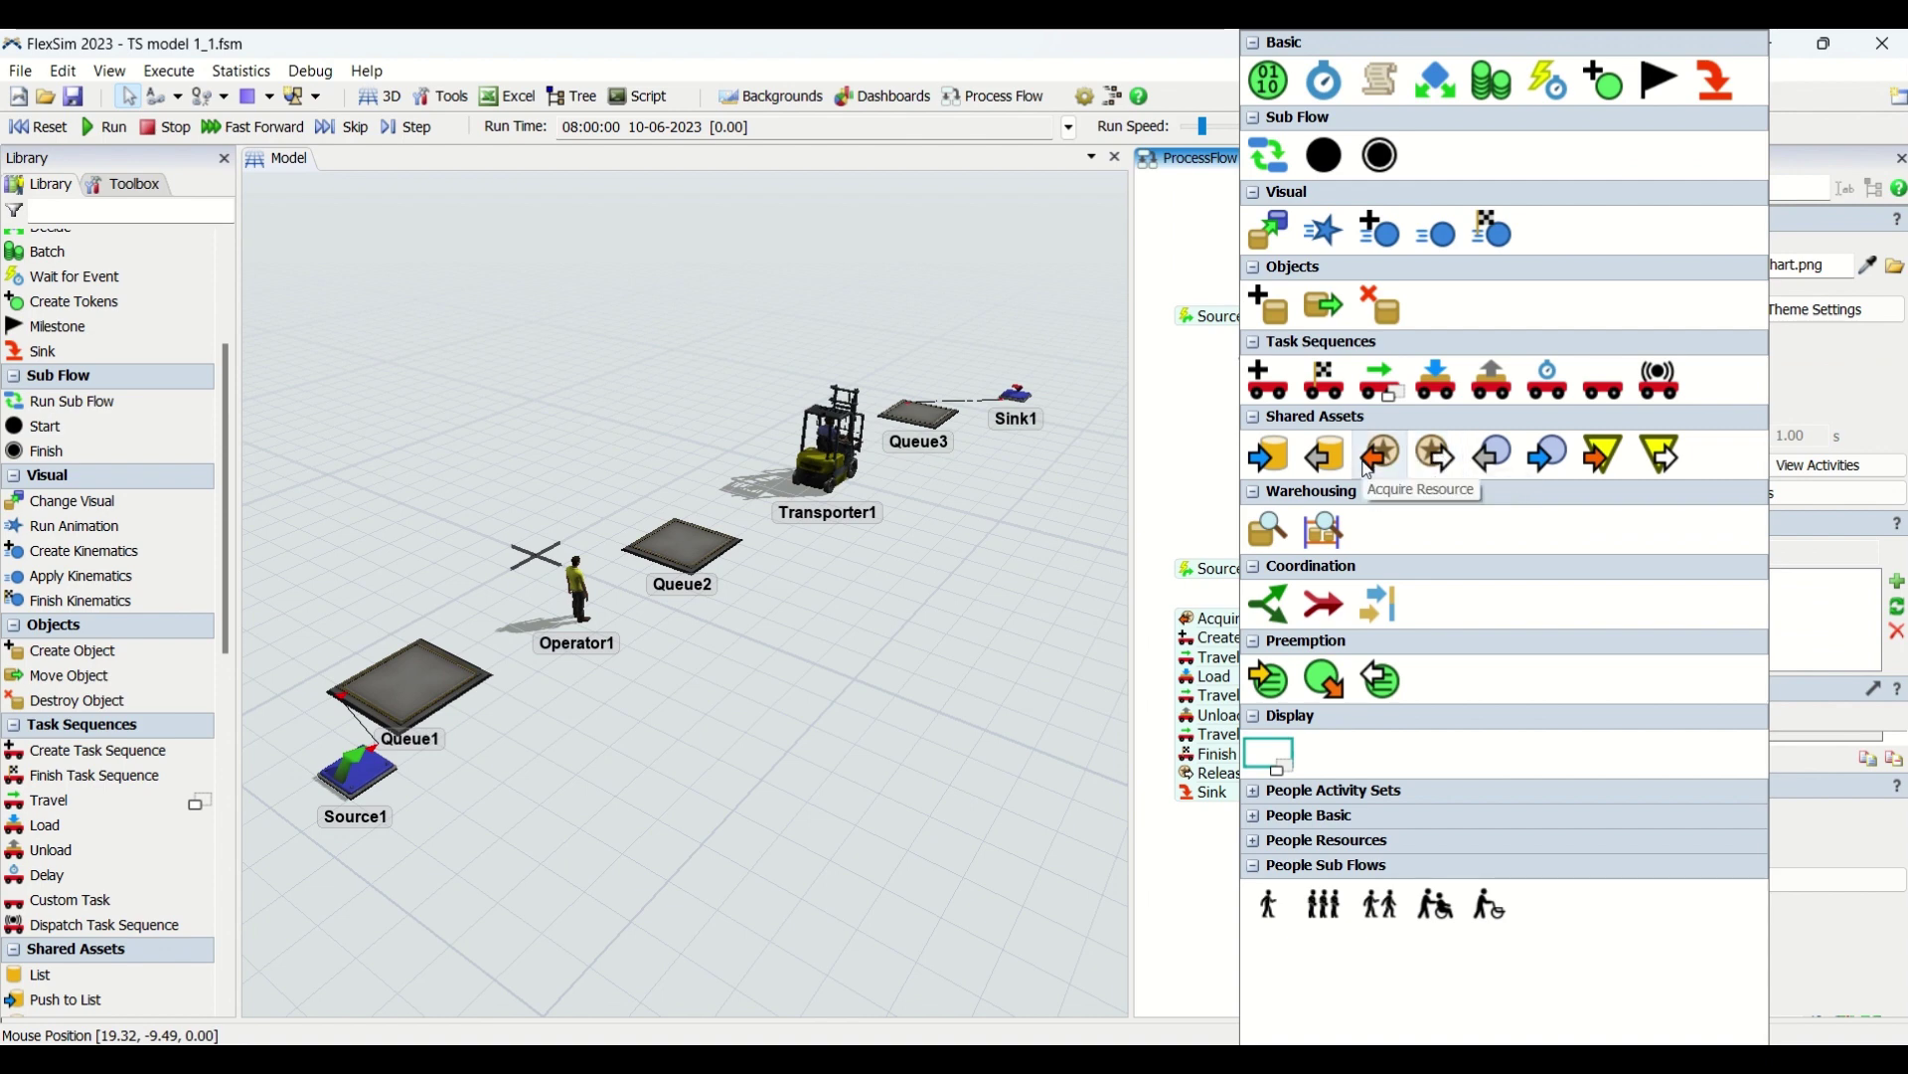
click(1371, 463)
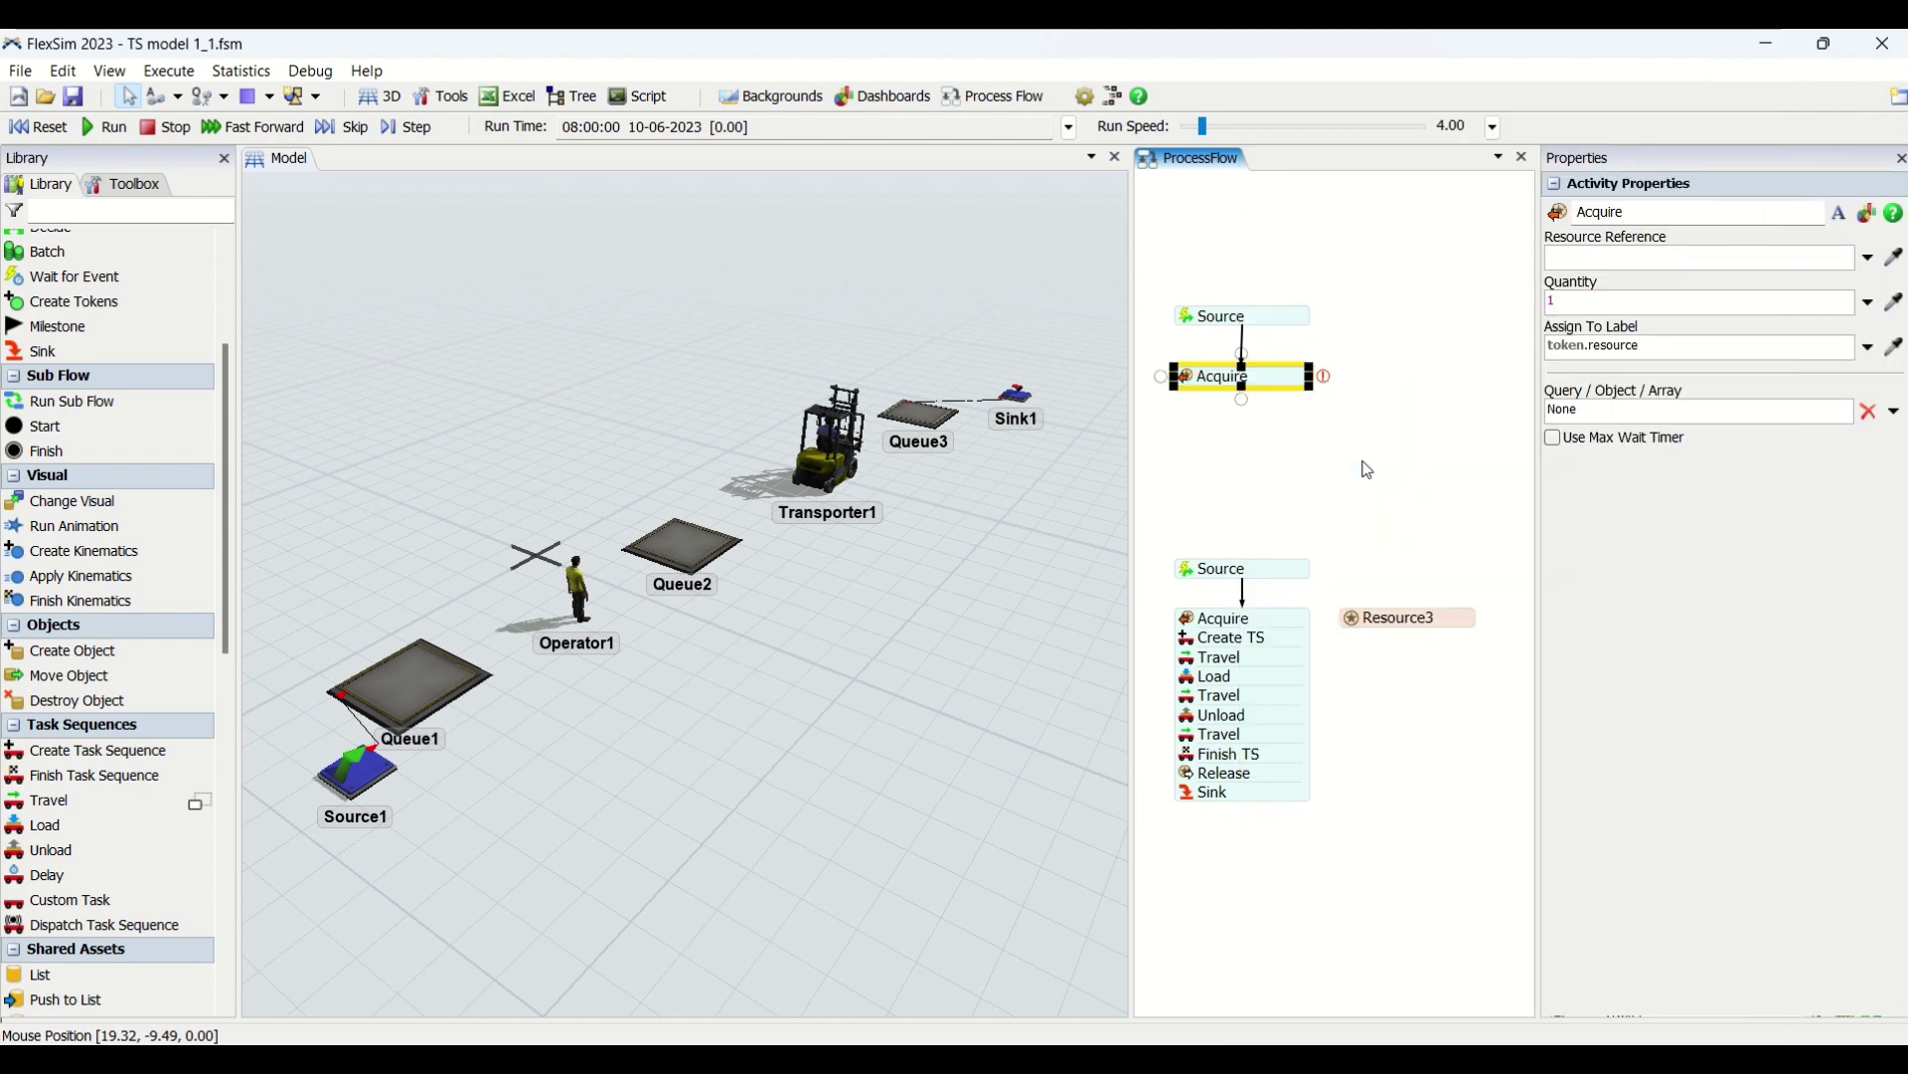
Step: Create a Resource linked to the new Acquire activity, place it beside that activity, and check the Acquire's resource reference
click(1324, 376)
click(1465, 385)
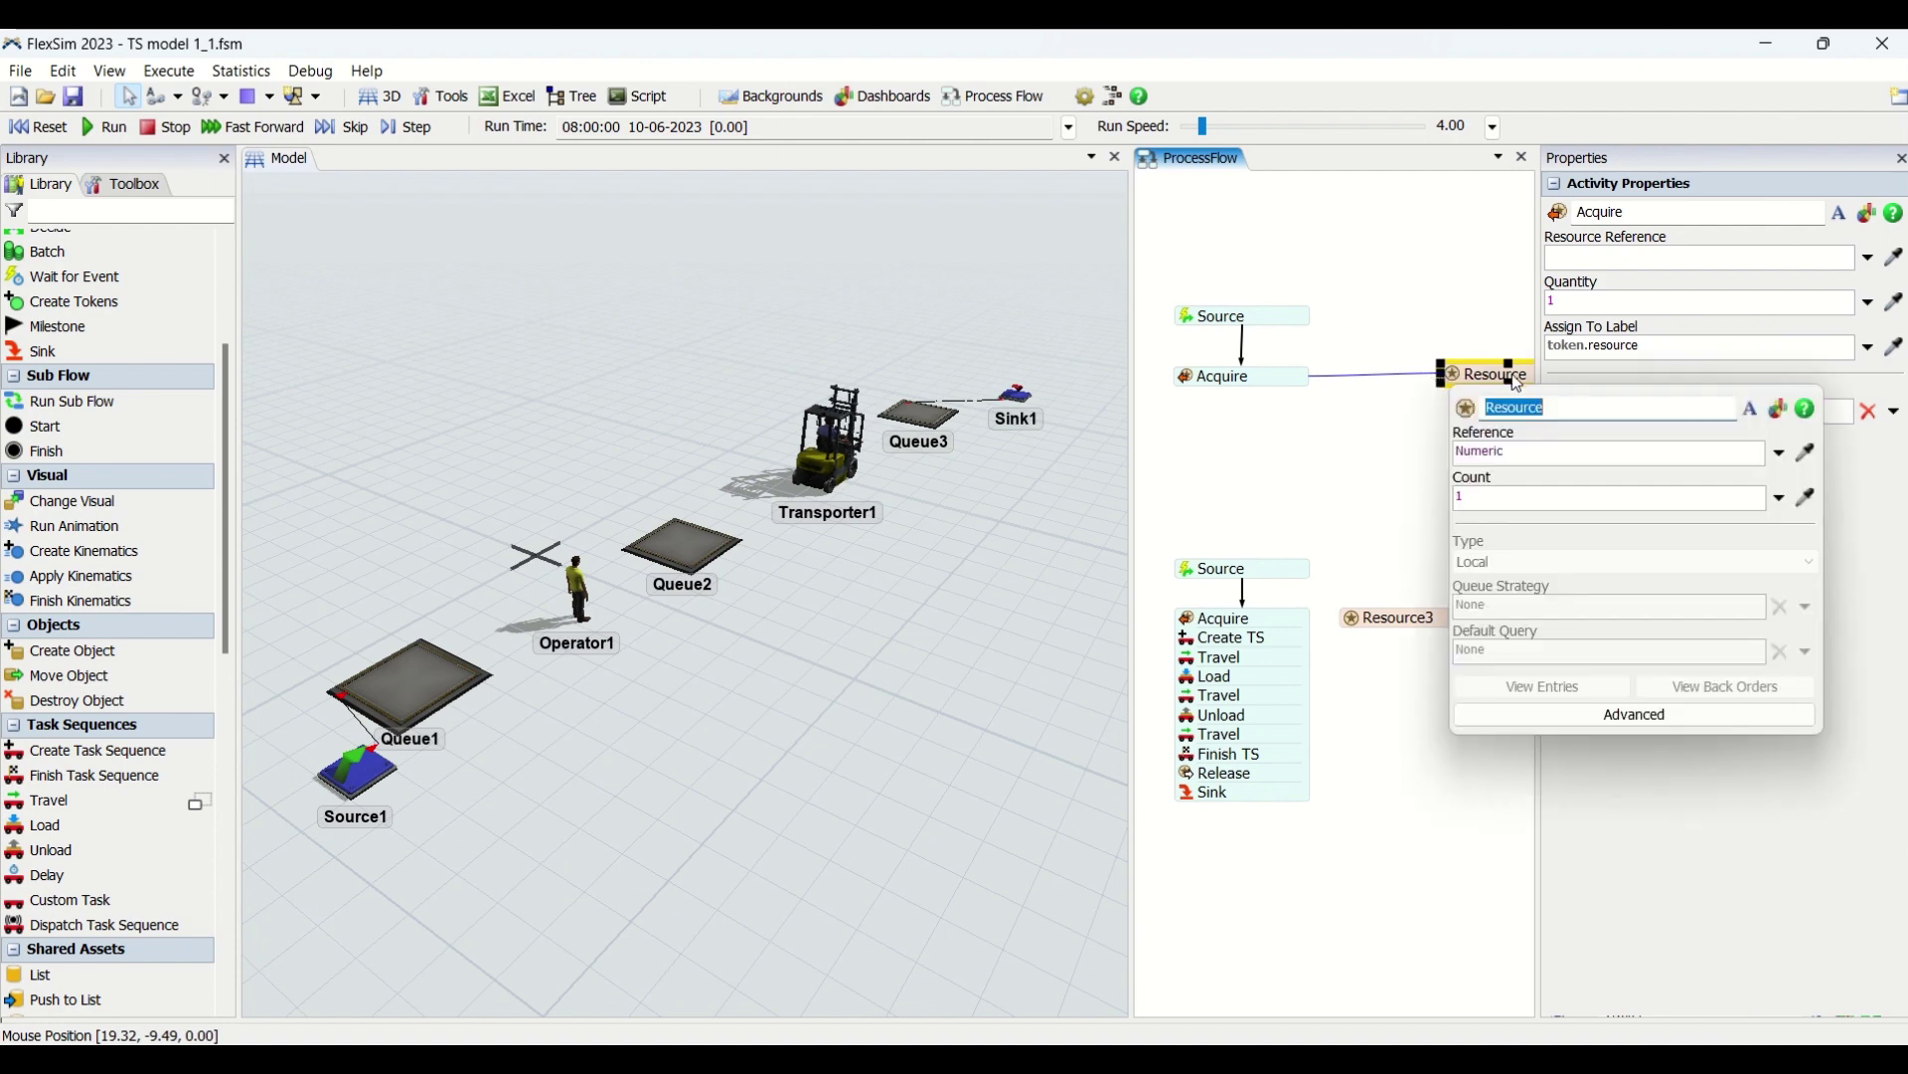
drag(1465, 384, 1425, 390)
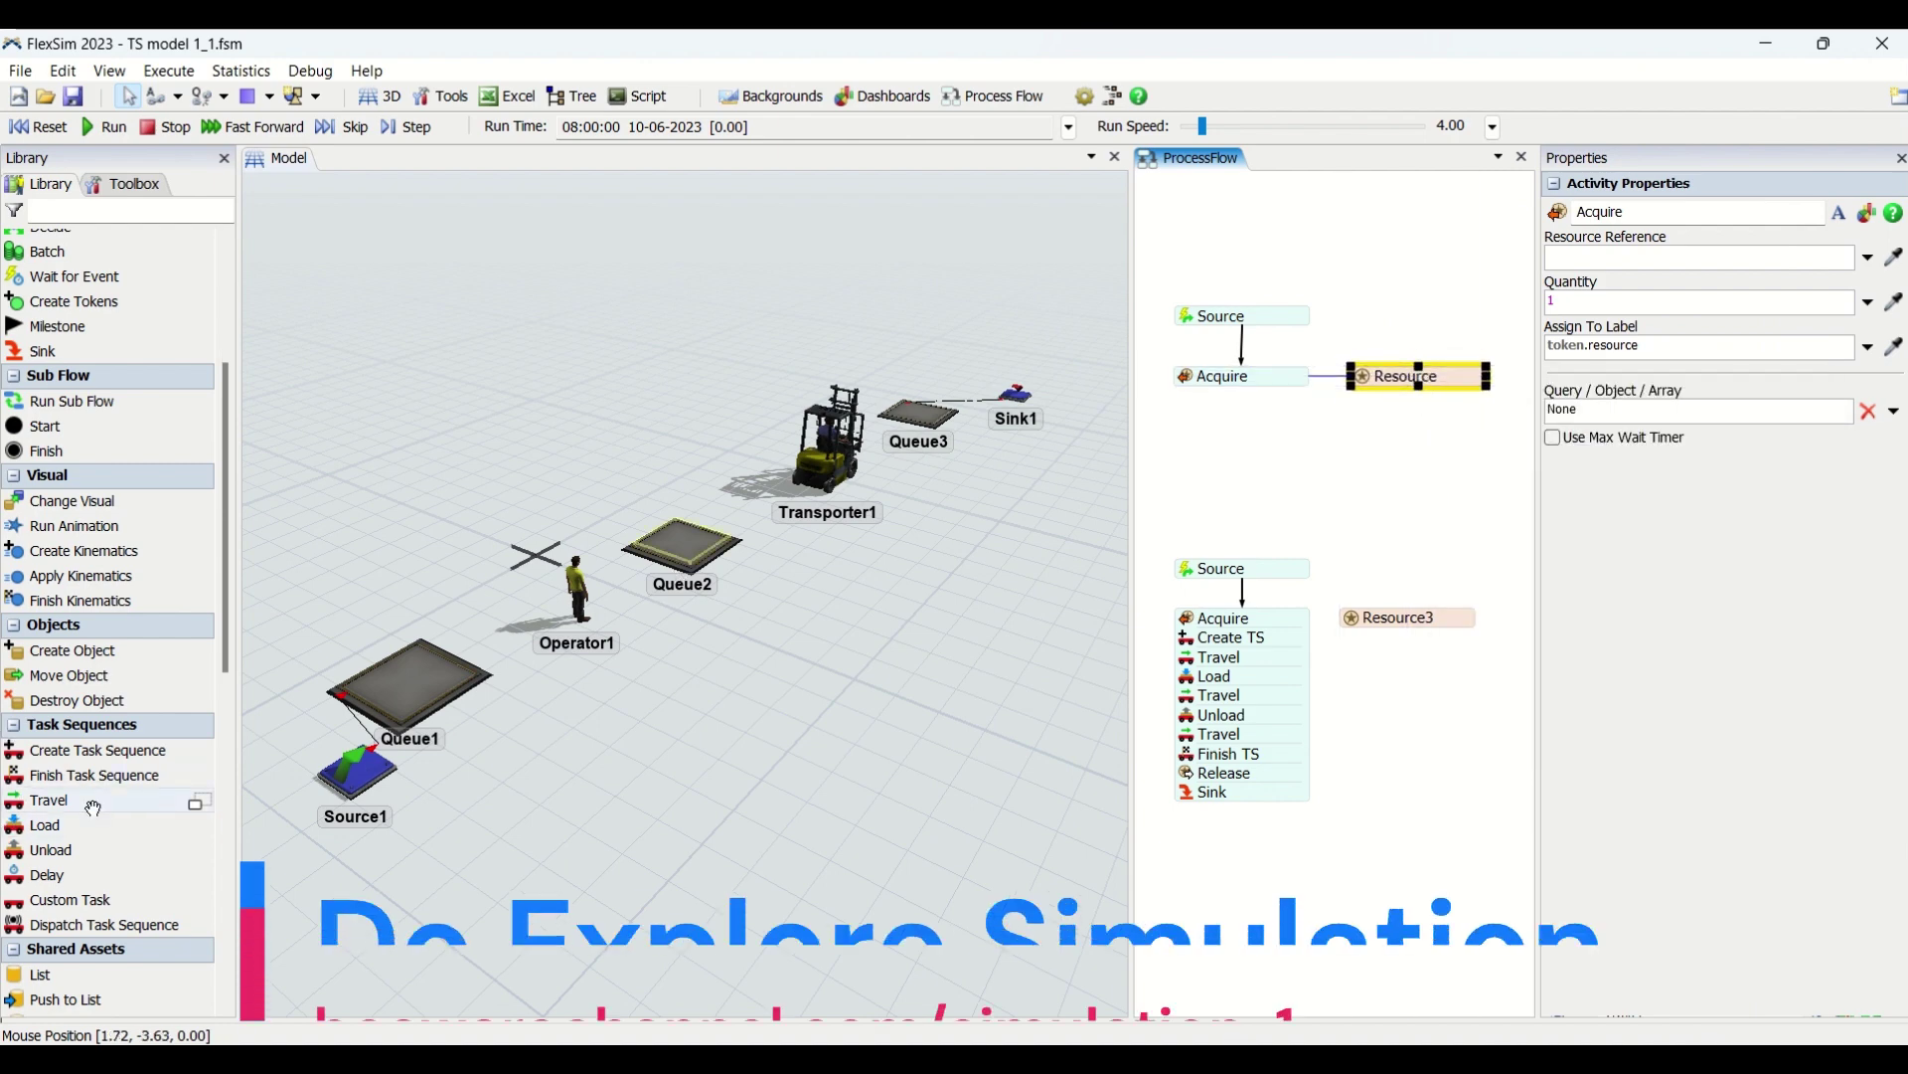
scroll(101, 718, down, 3)
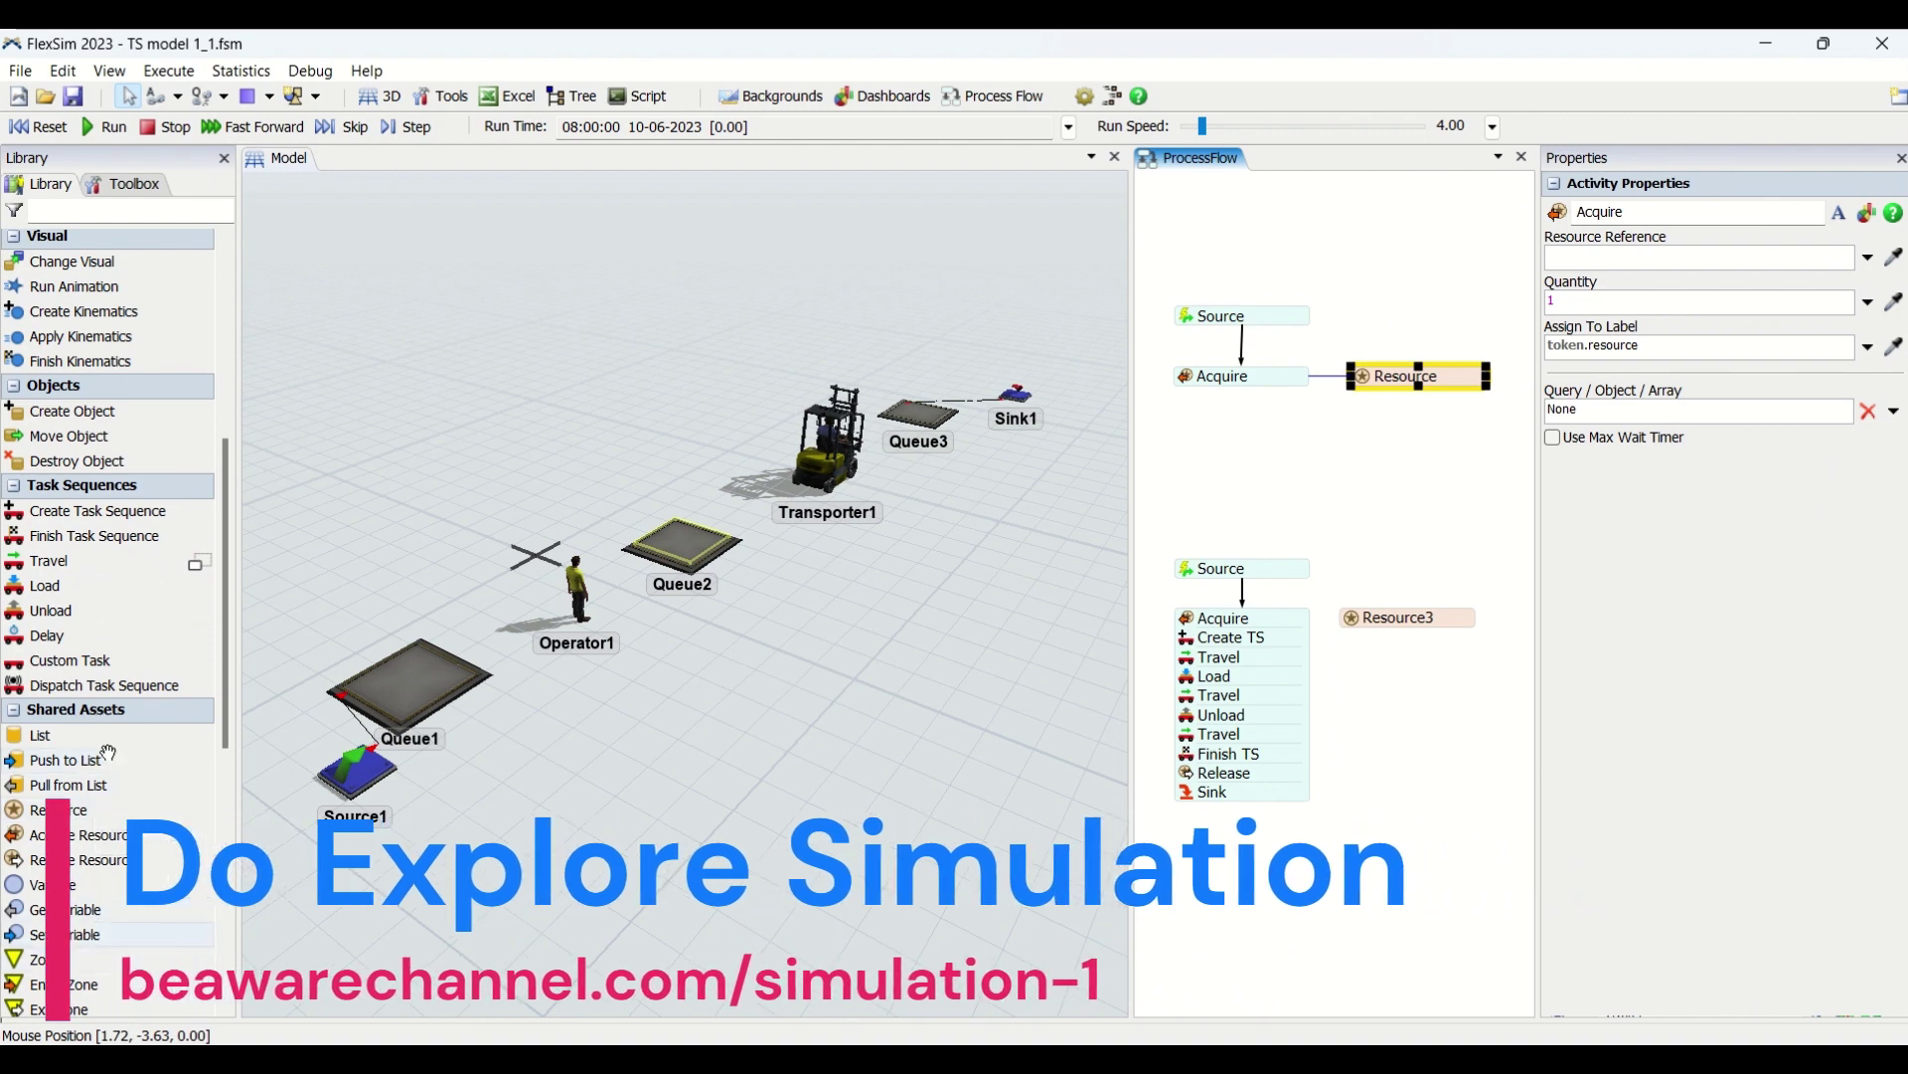
click(1232, 450)
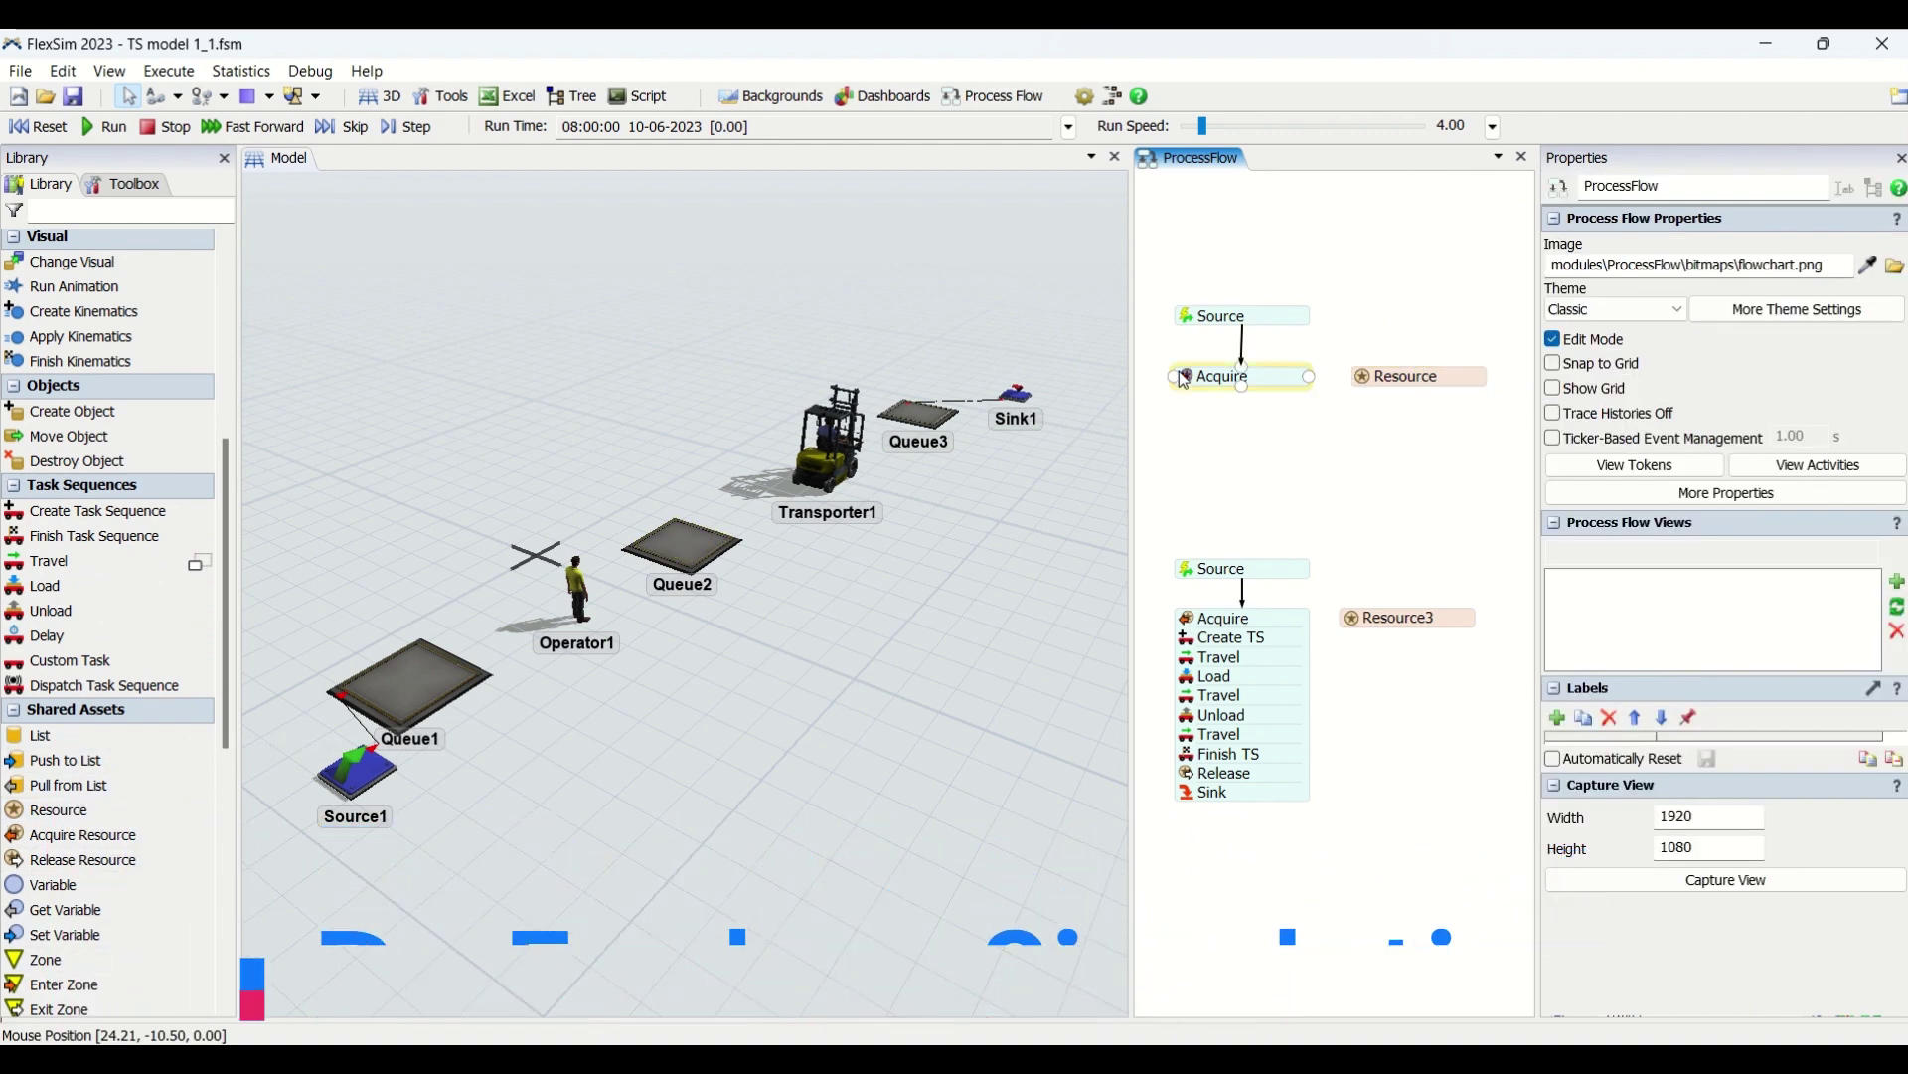
double_click(1222, 376)
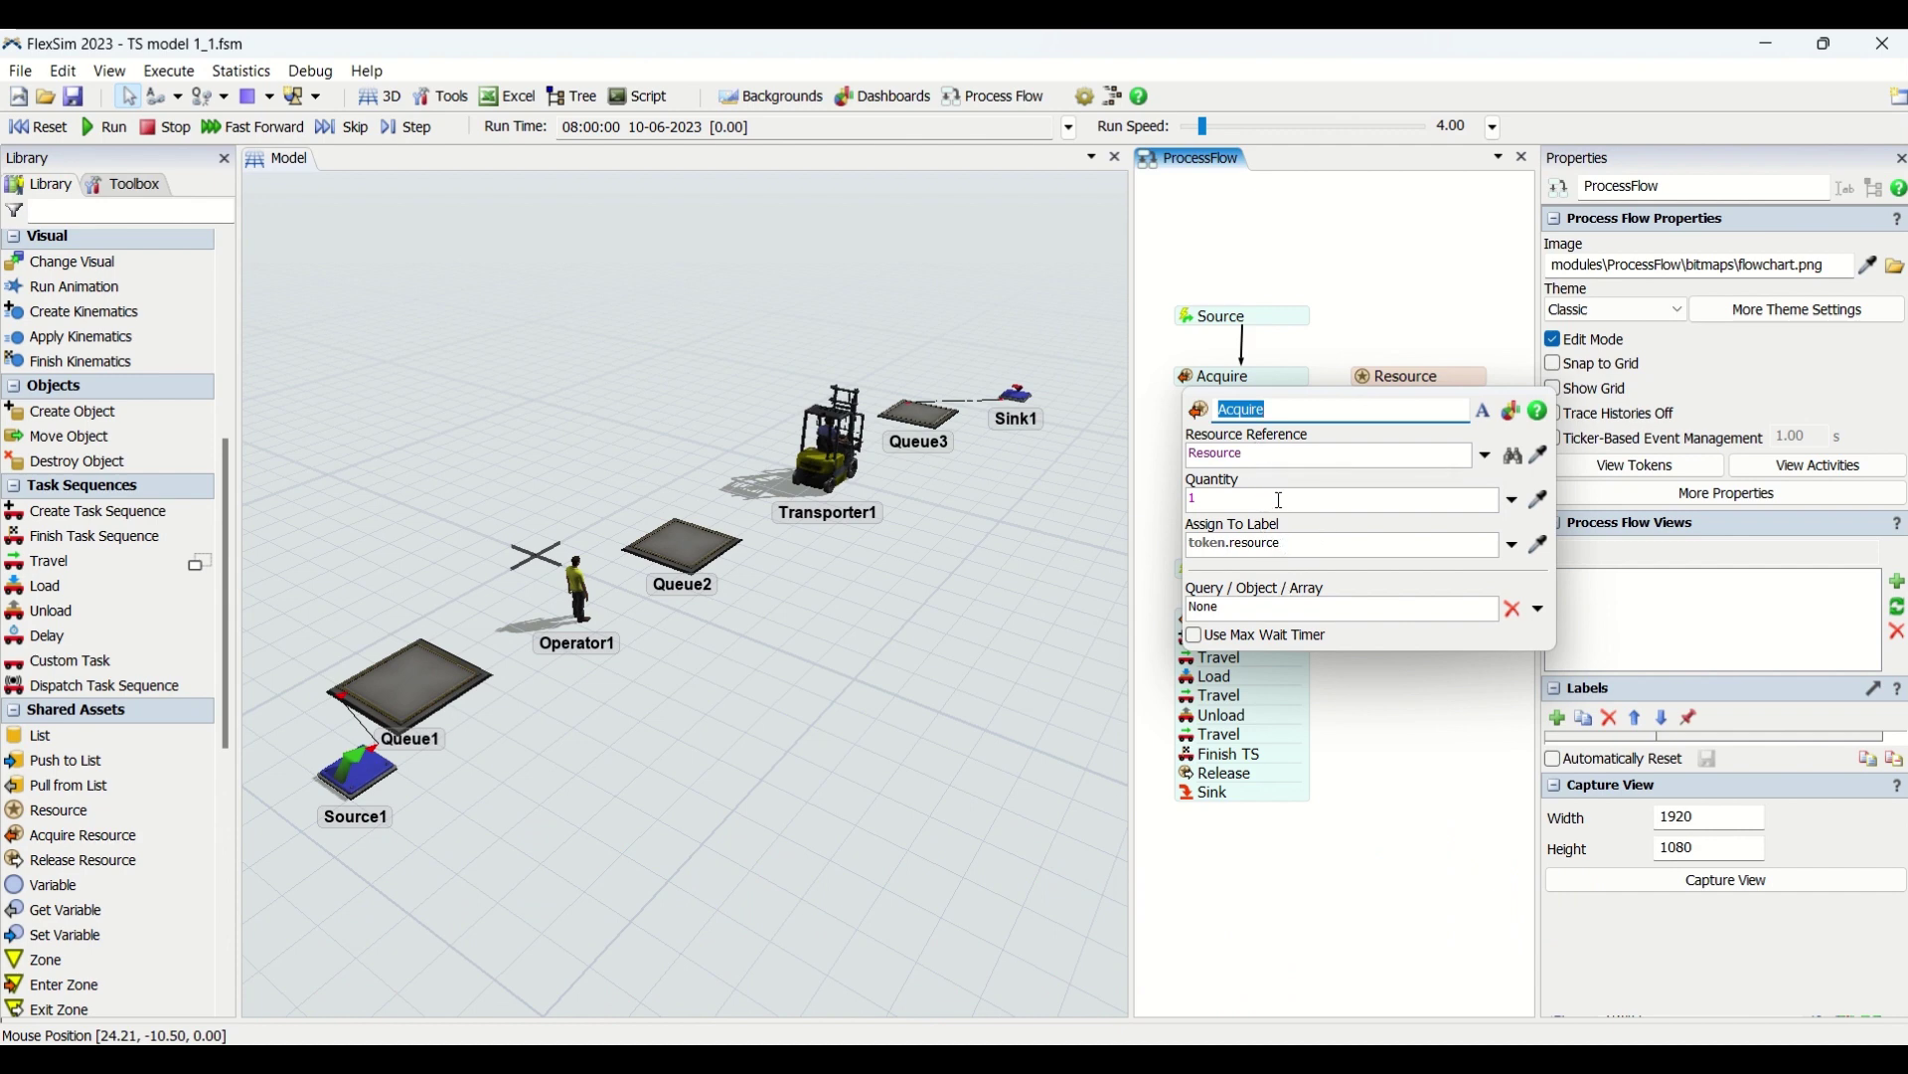
click(1224, 379)
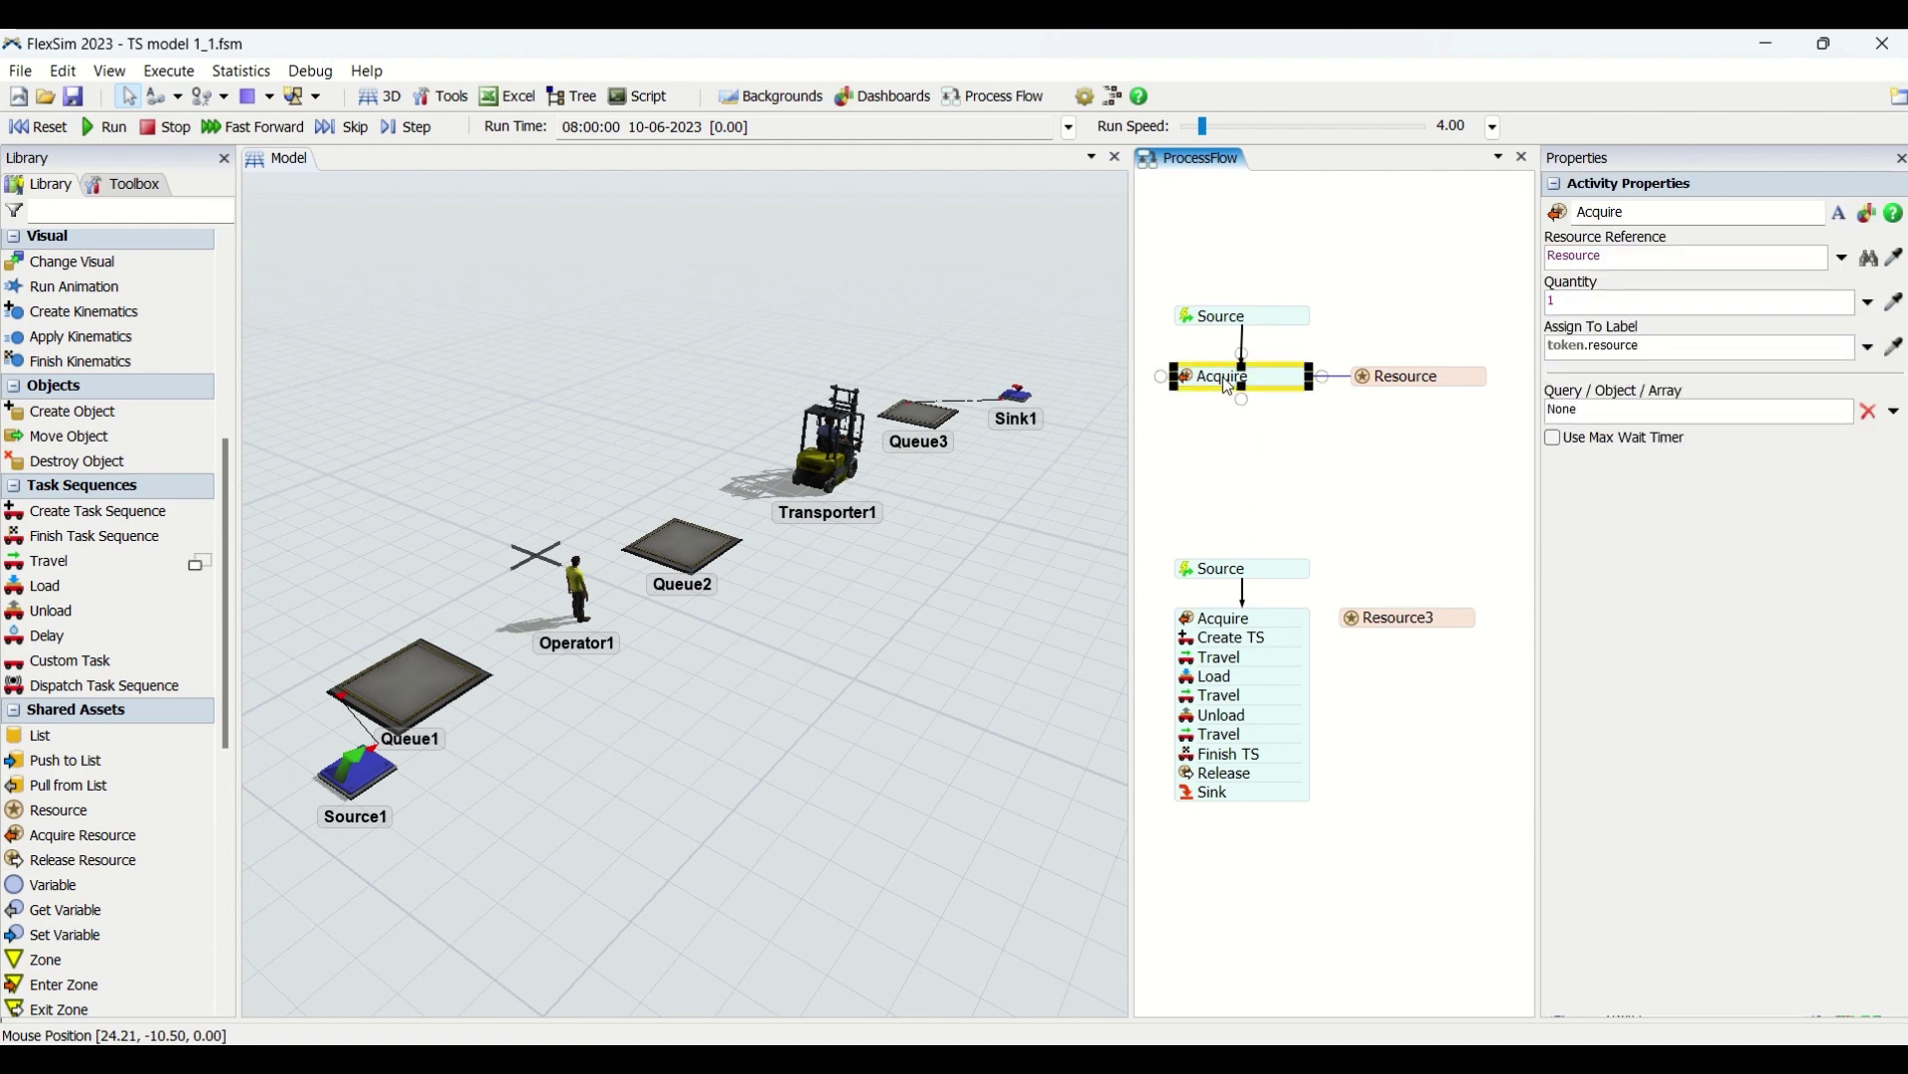
Step: Set the new Resource's reference to Operator1 from the 3D model
click(1406, 379)
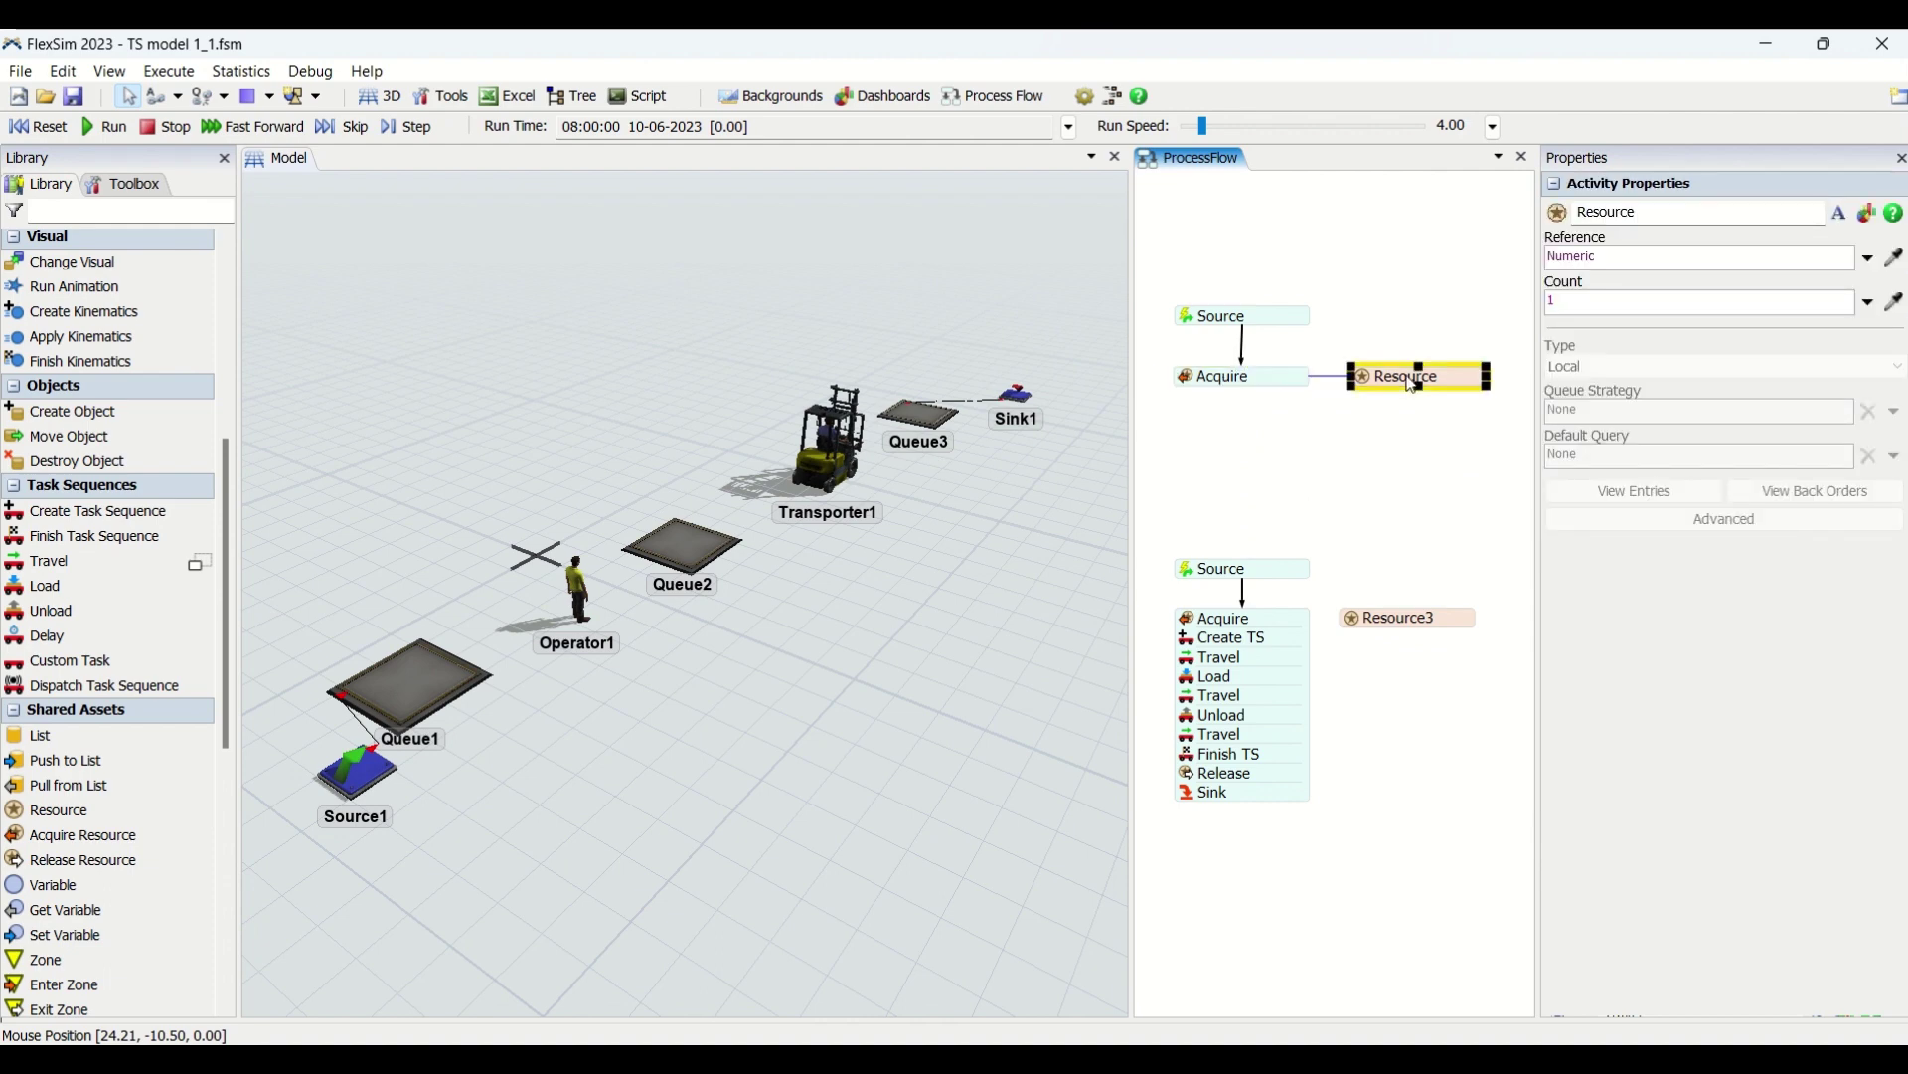
click(1898, 263)
click(589, 588)
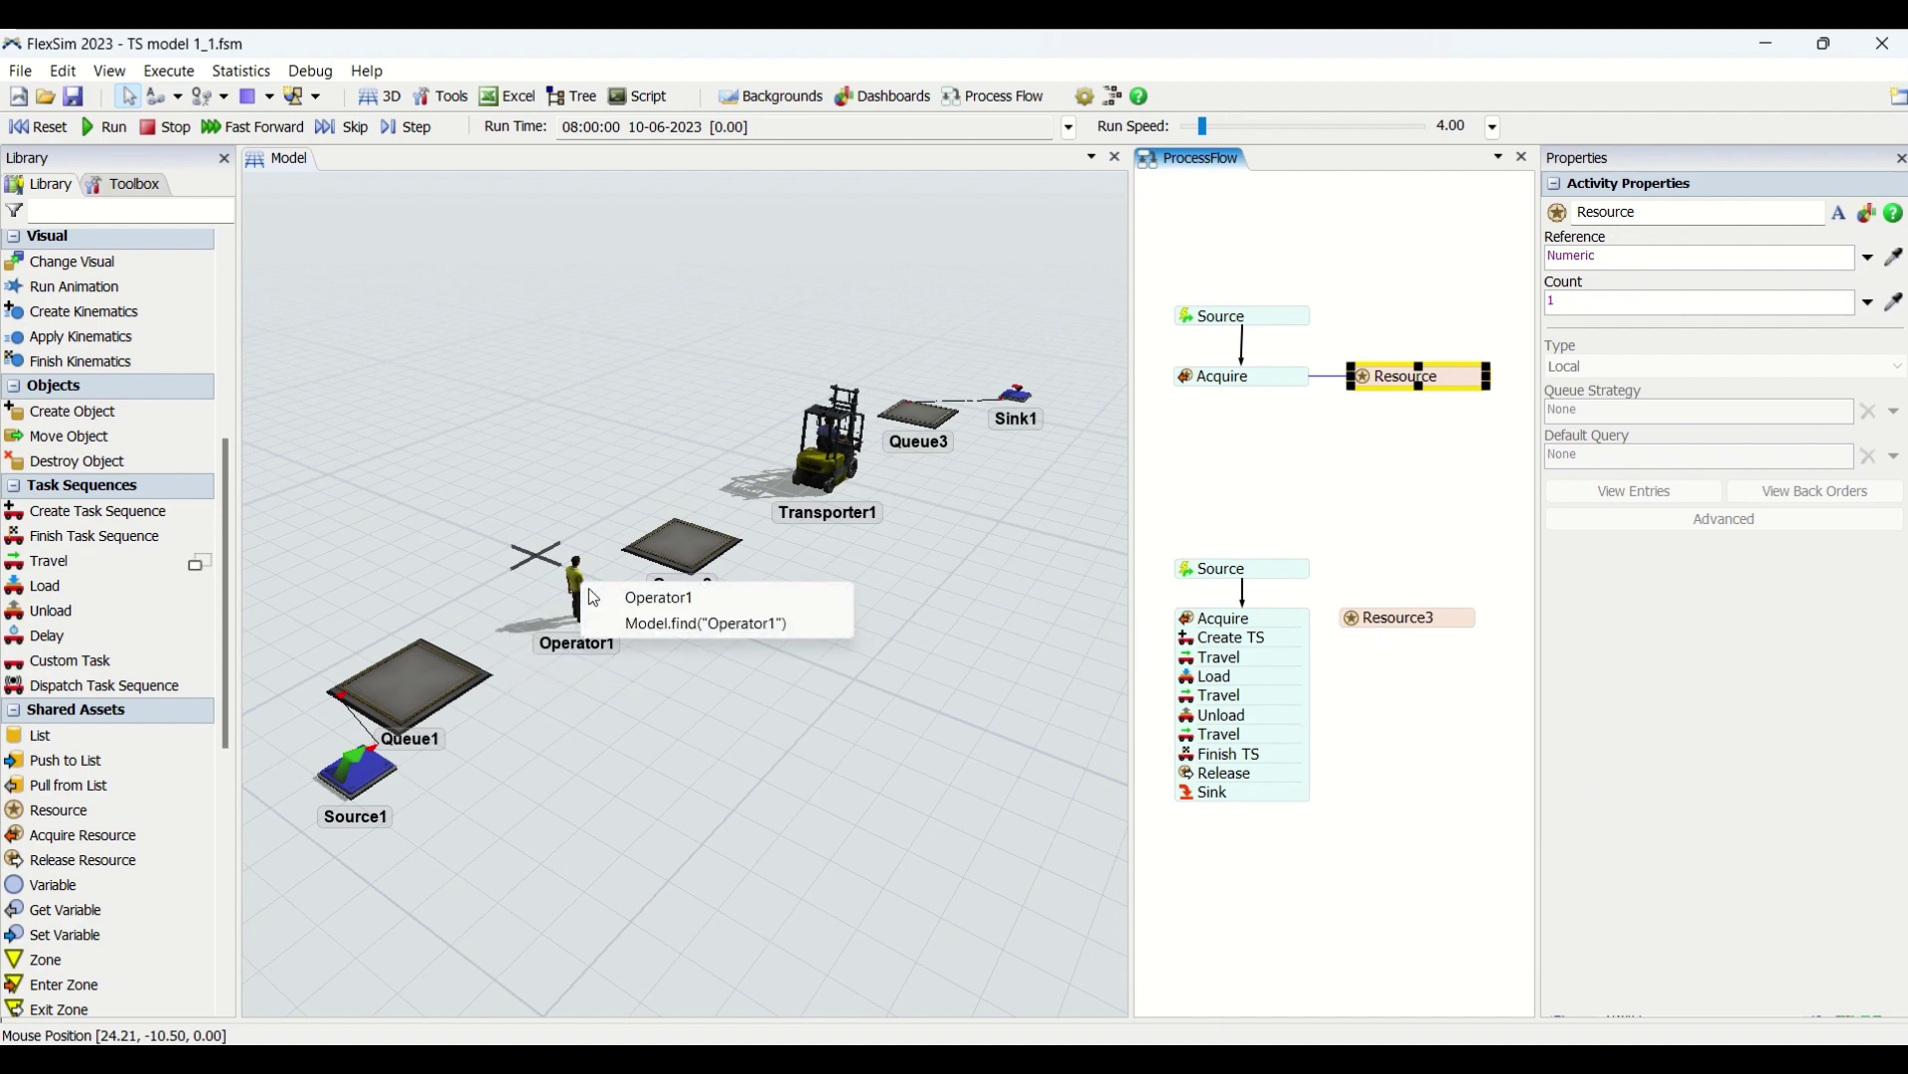
click(716, 602)
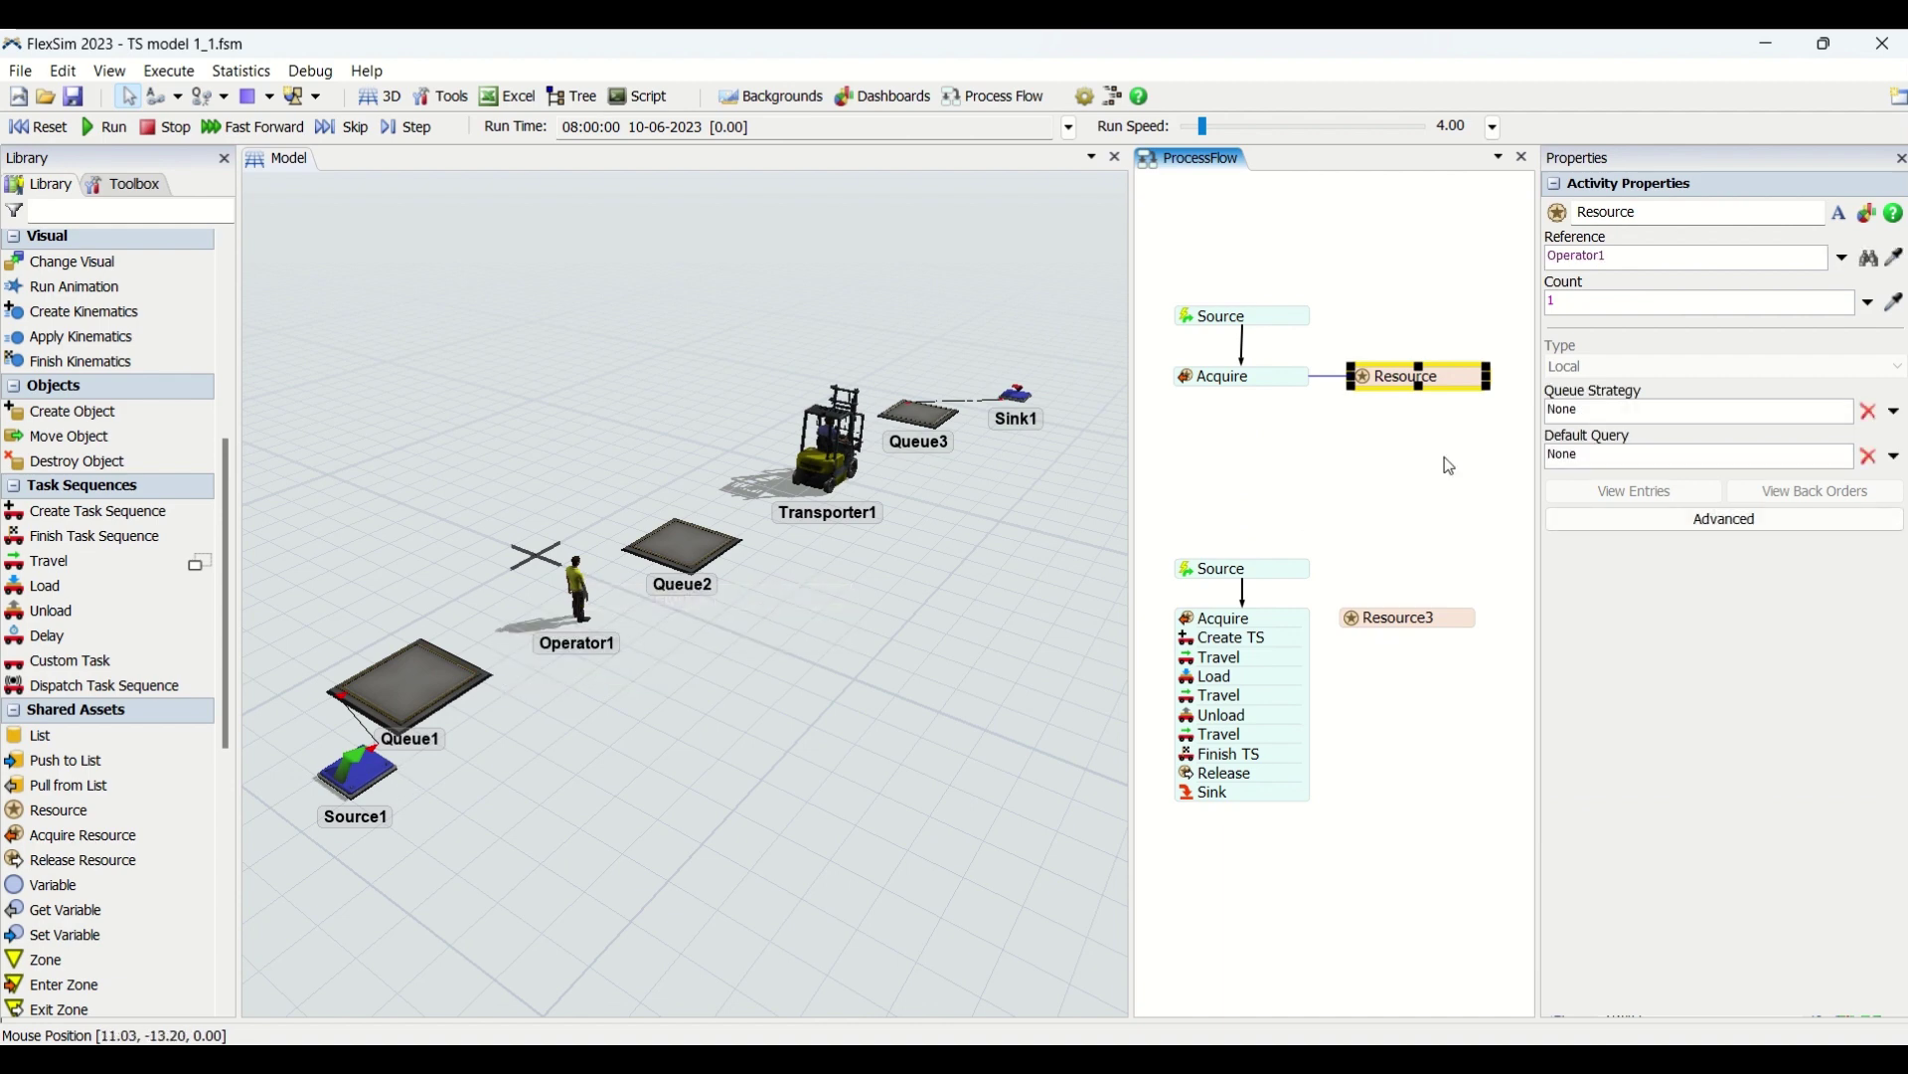
Step: Add a Create Task Sequence activity and snap it directly beneath the upper Acquire activity
click(1233, 443)
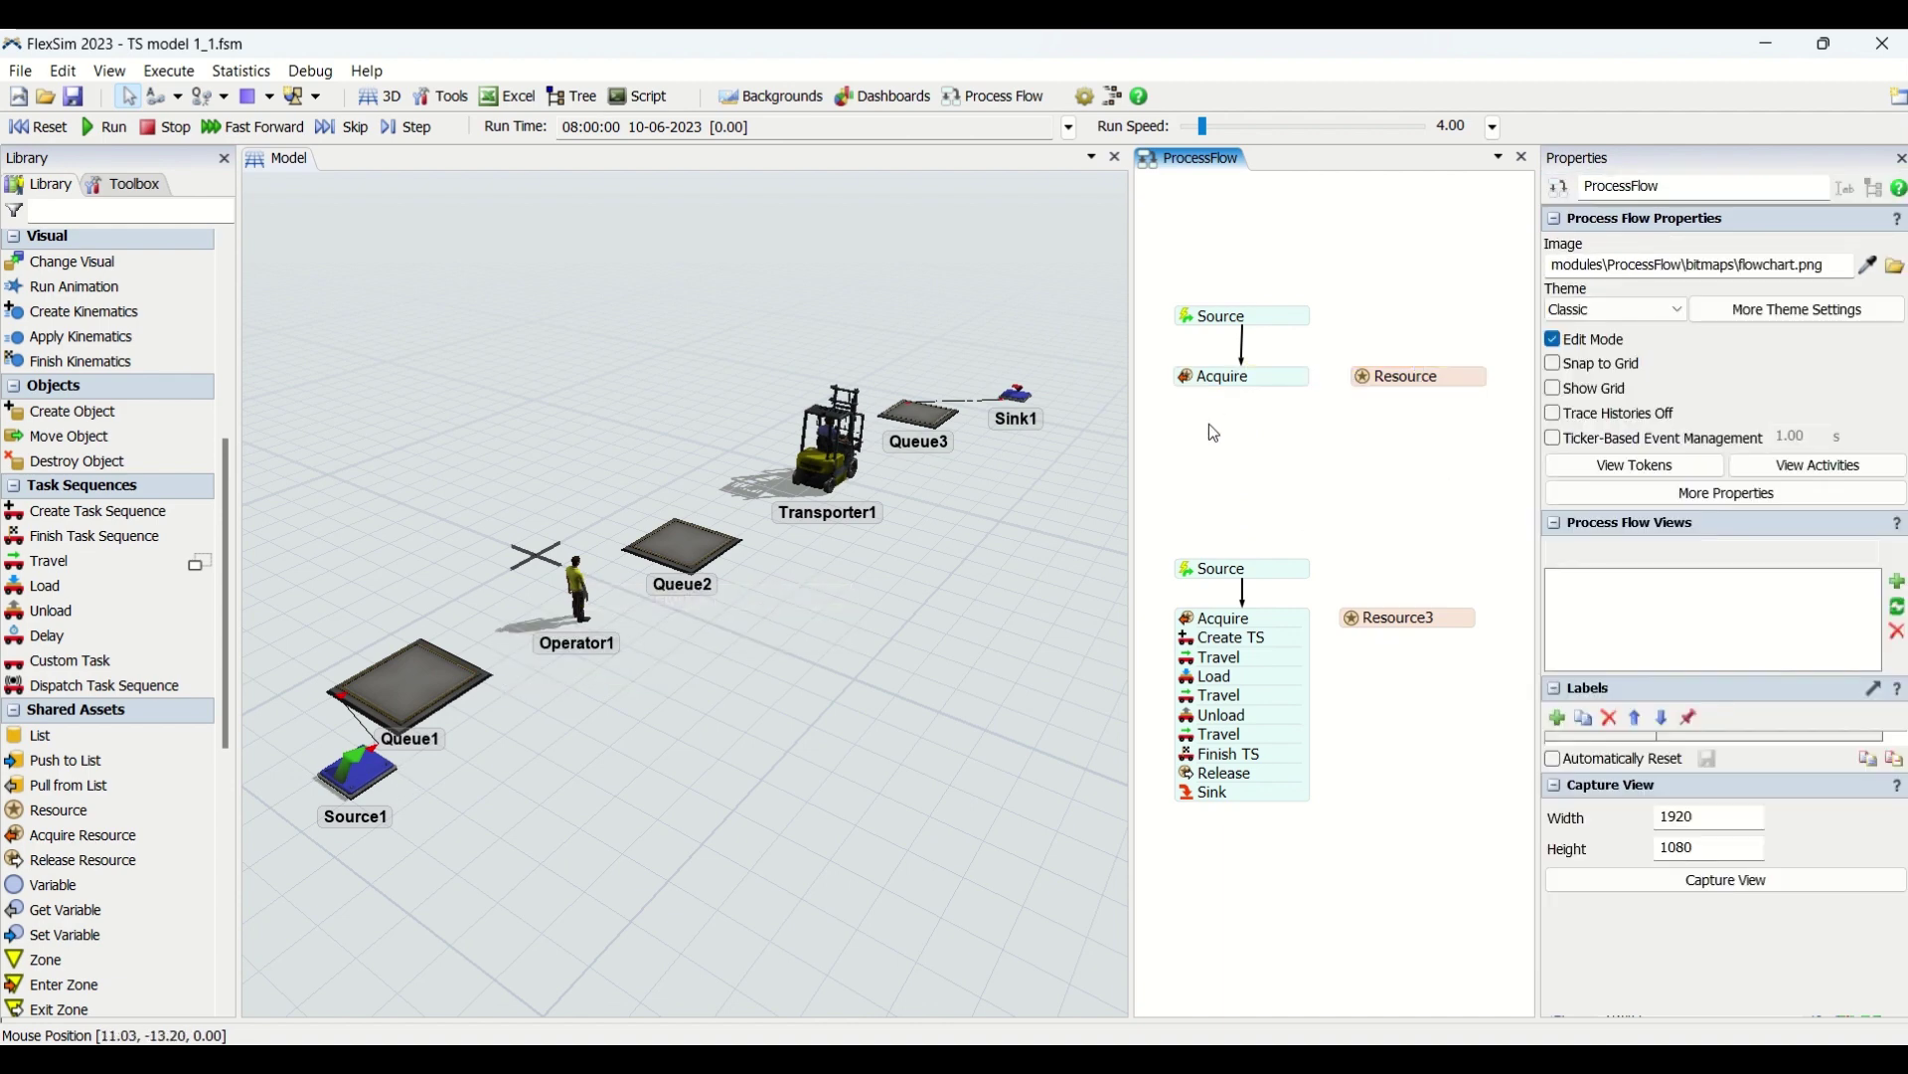
double_click(1208, 423)
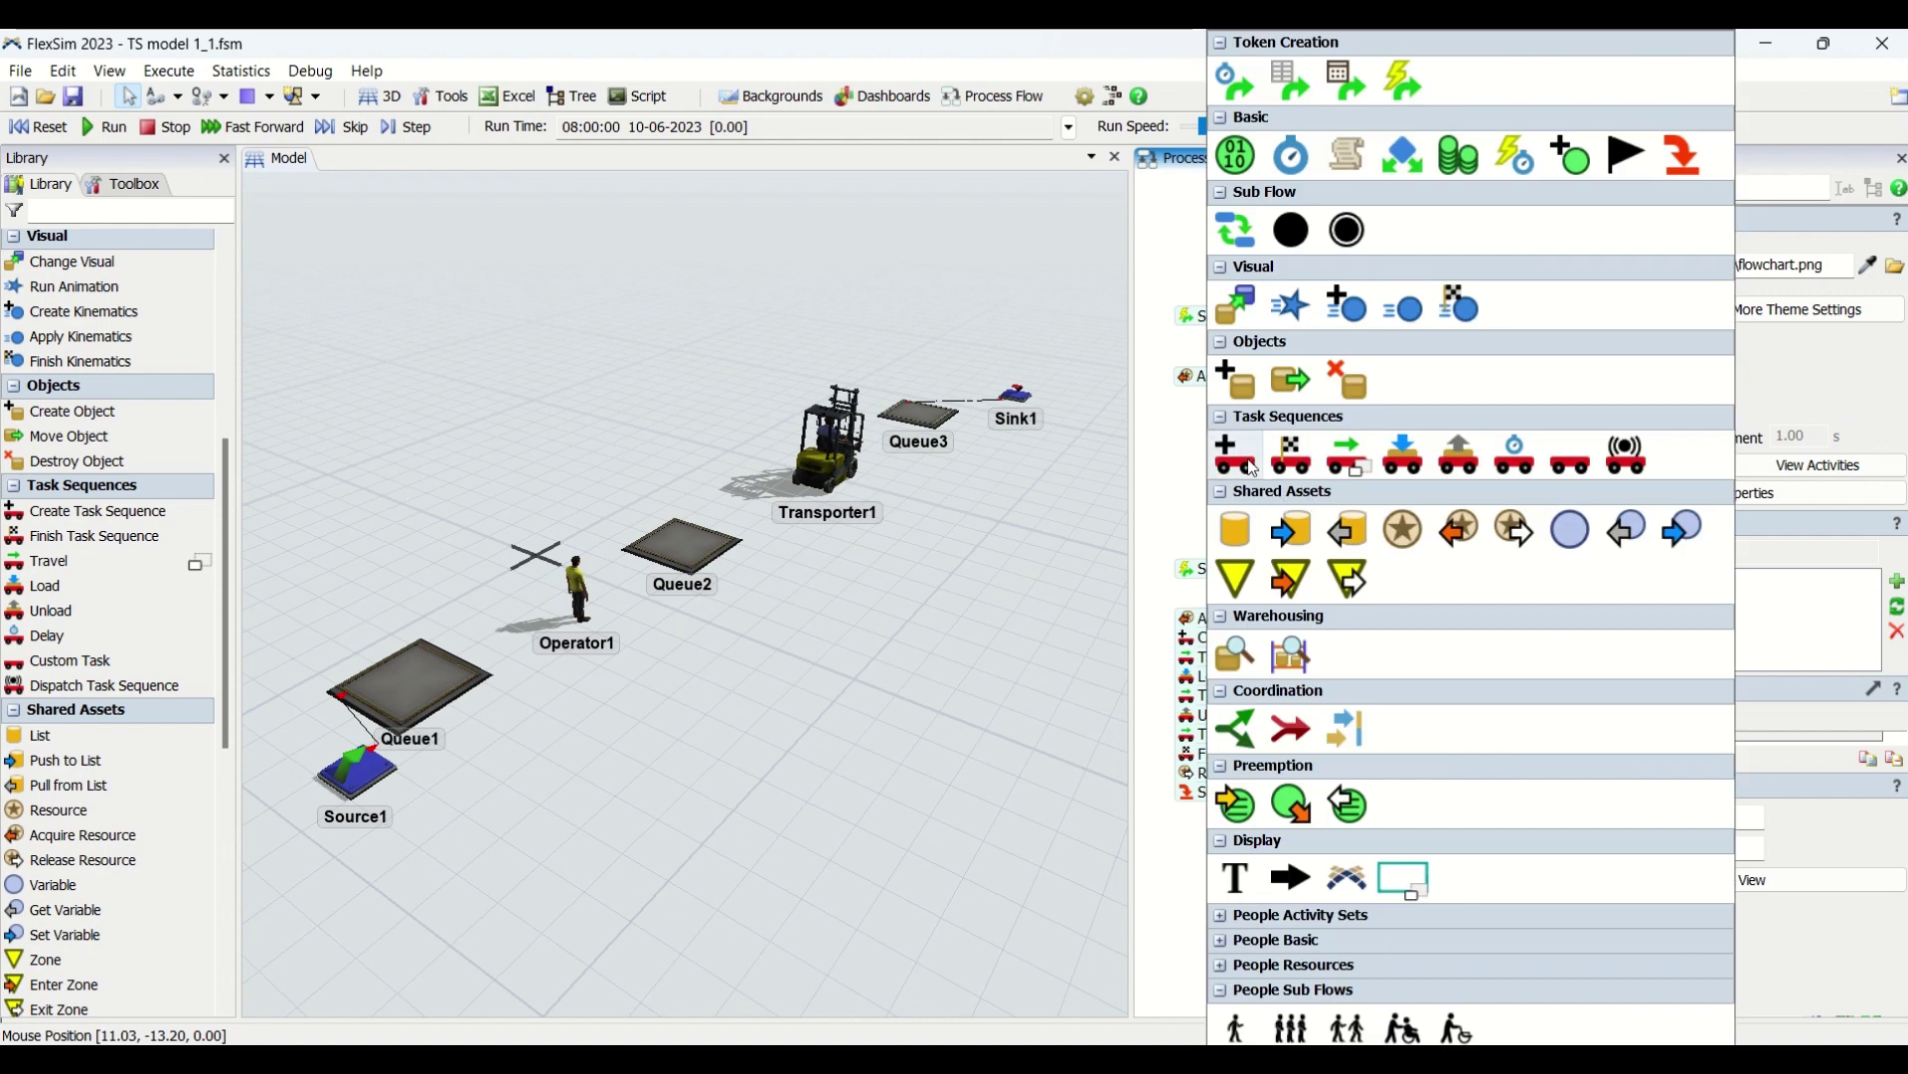
click(1236, 455)
drag(1310, 441, 1270, 402)
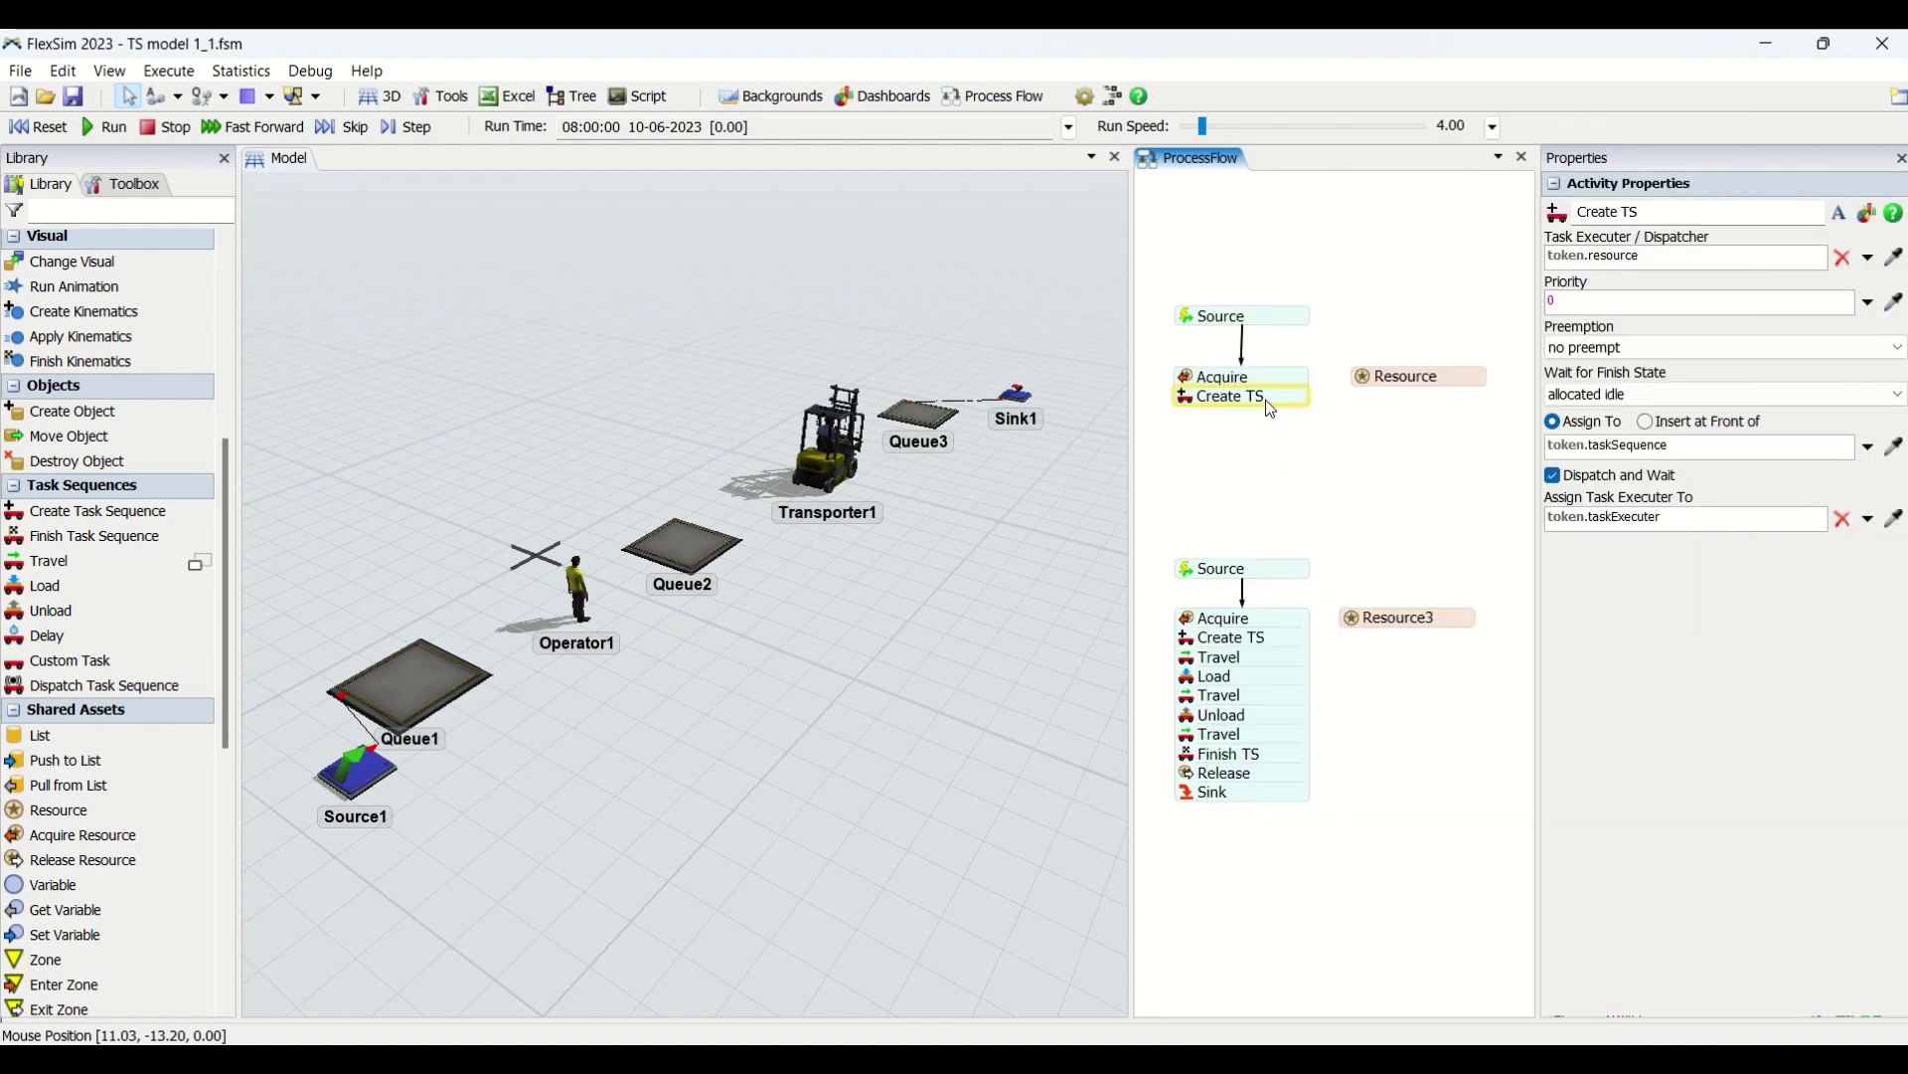
Step: Open the new Create TS activity's properties and examine its Task Executer / Dispatcher setting and the Priority options
double_click(1184, 402)
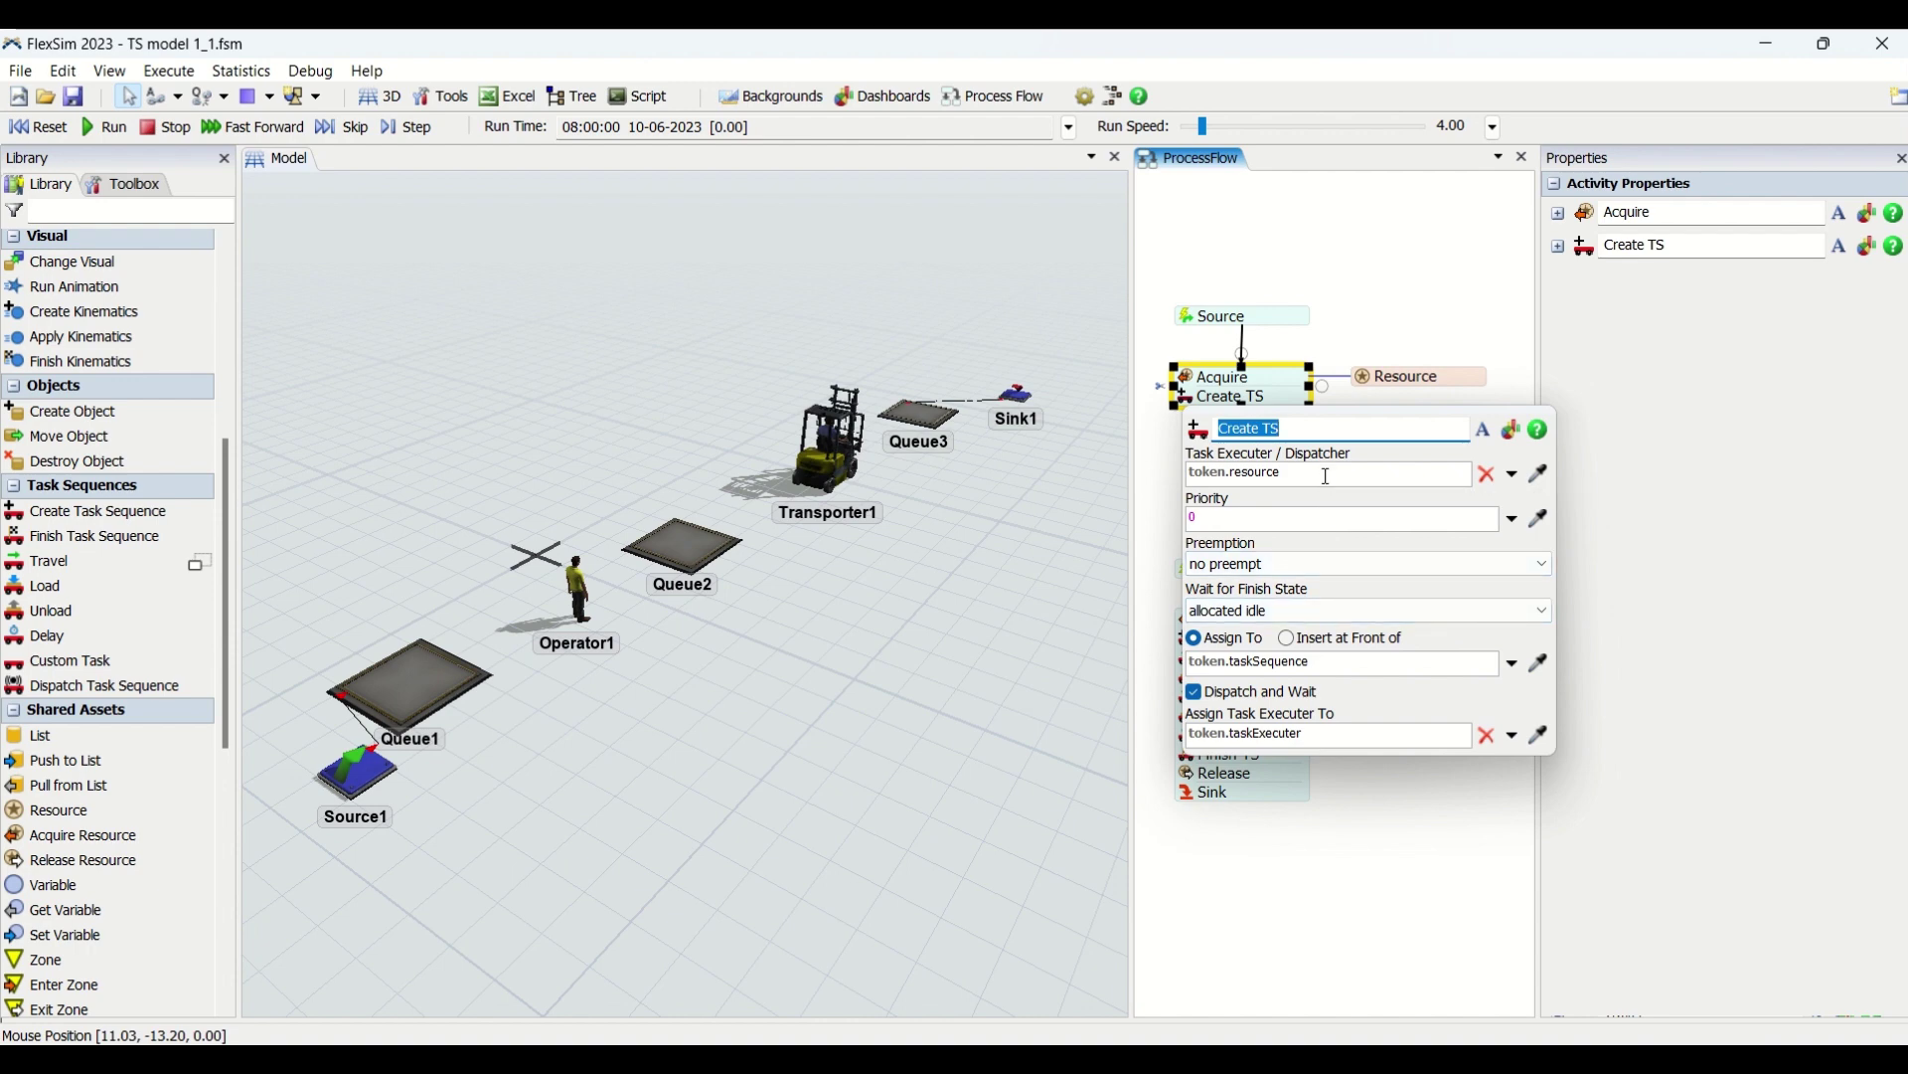
drag(1317, 474, 1179, 475)
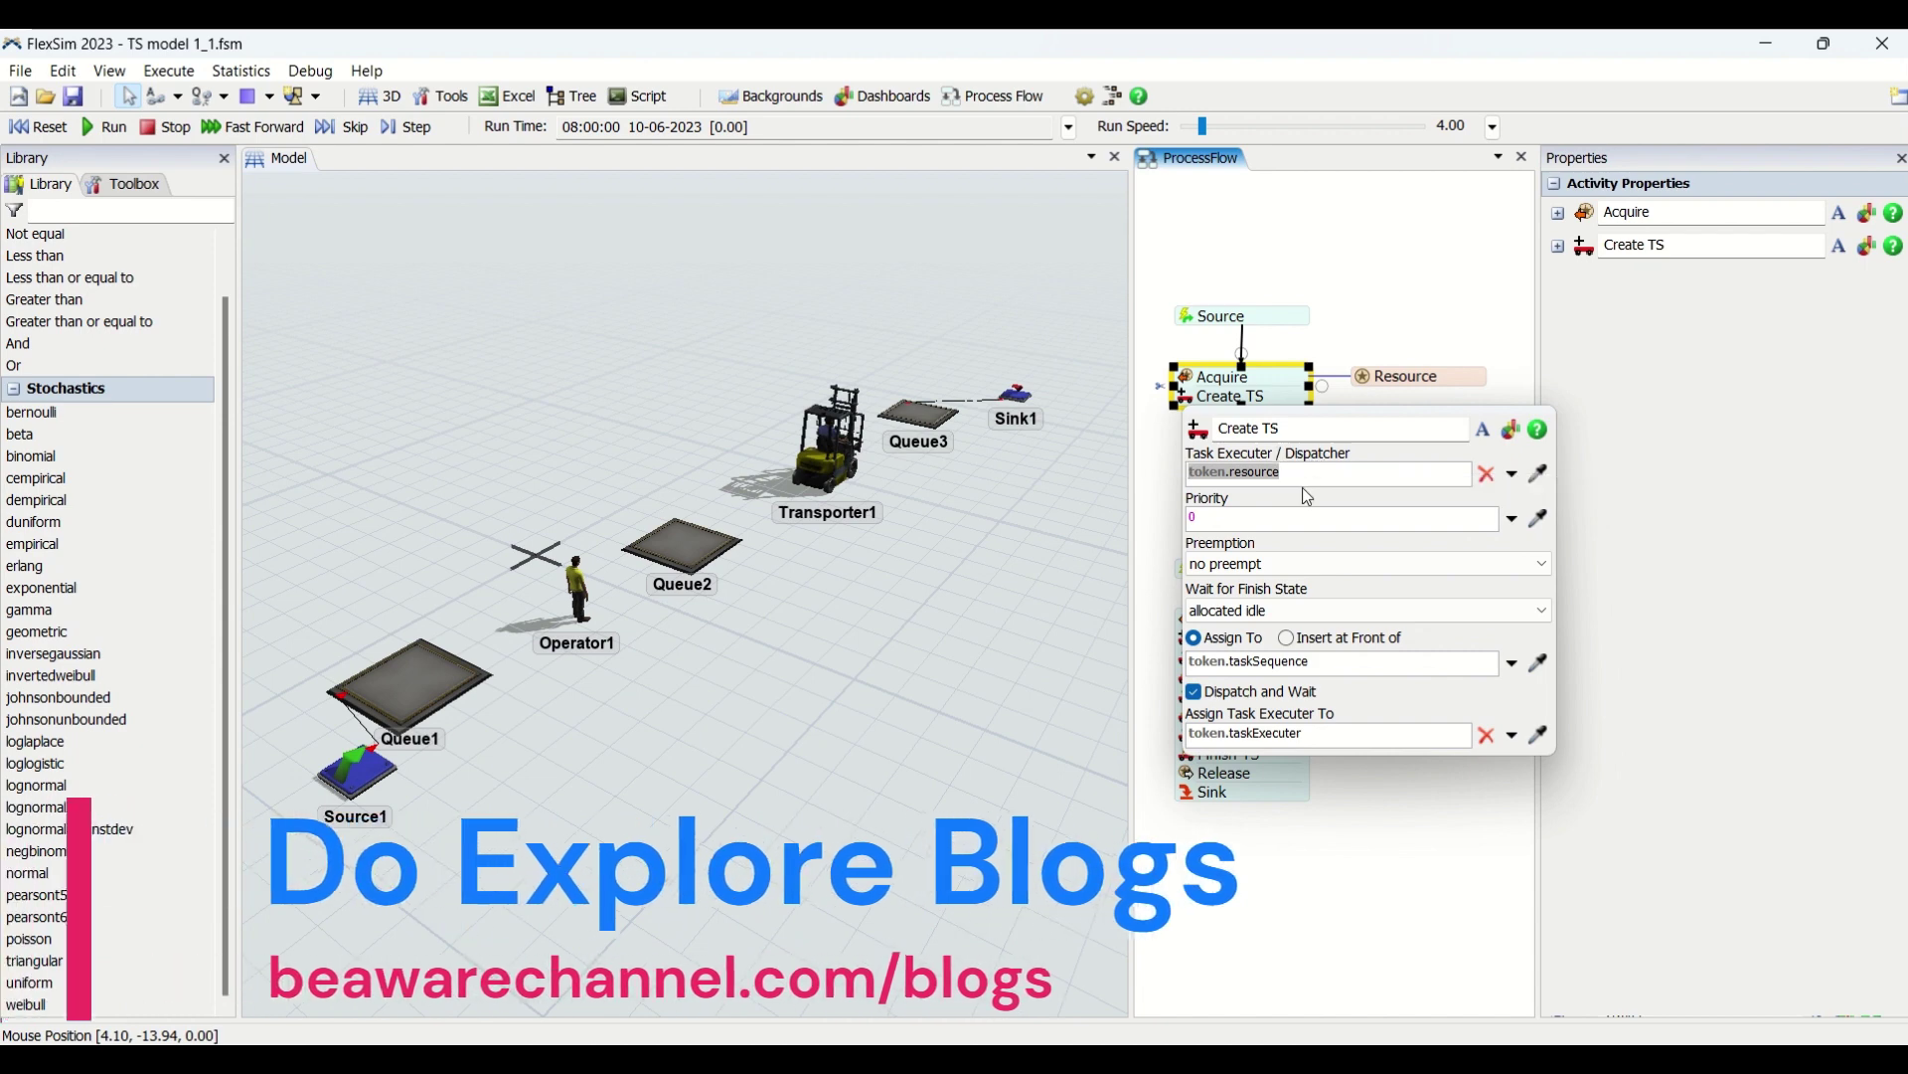
click(1337, 475)
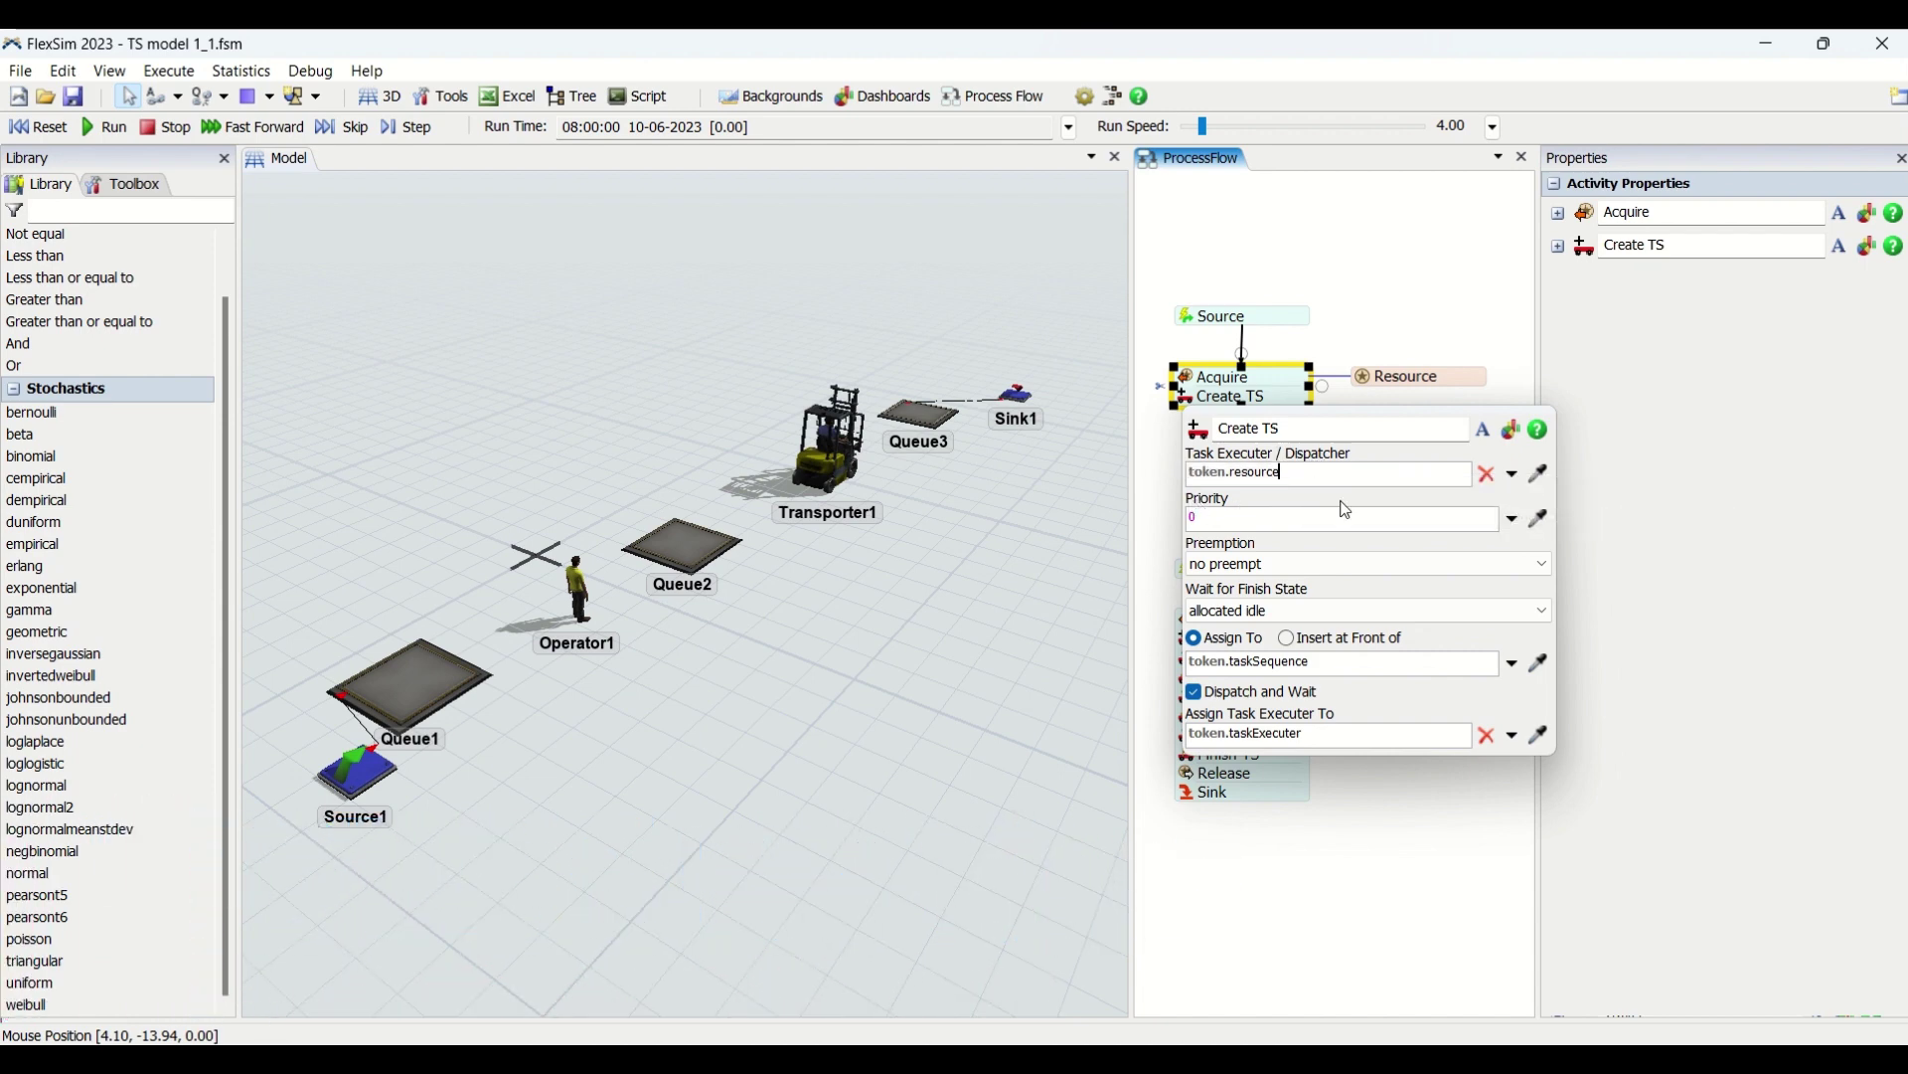
click(1337, 518)
click(1515, 520)
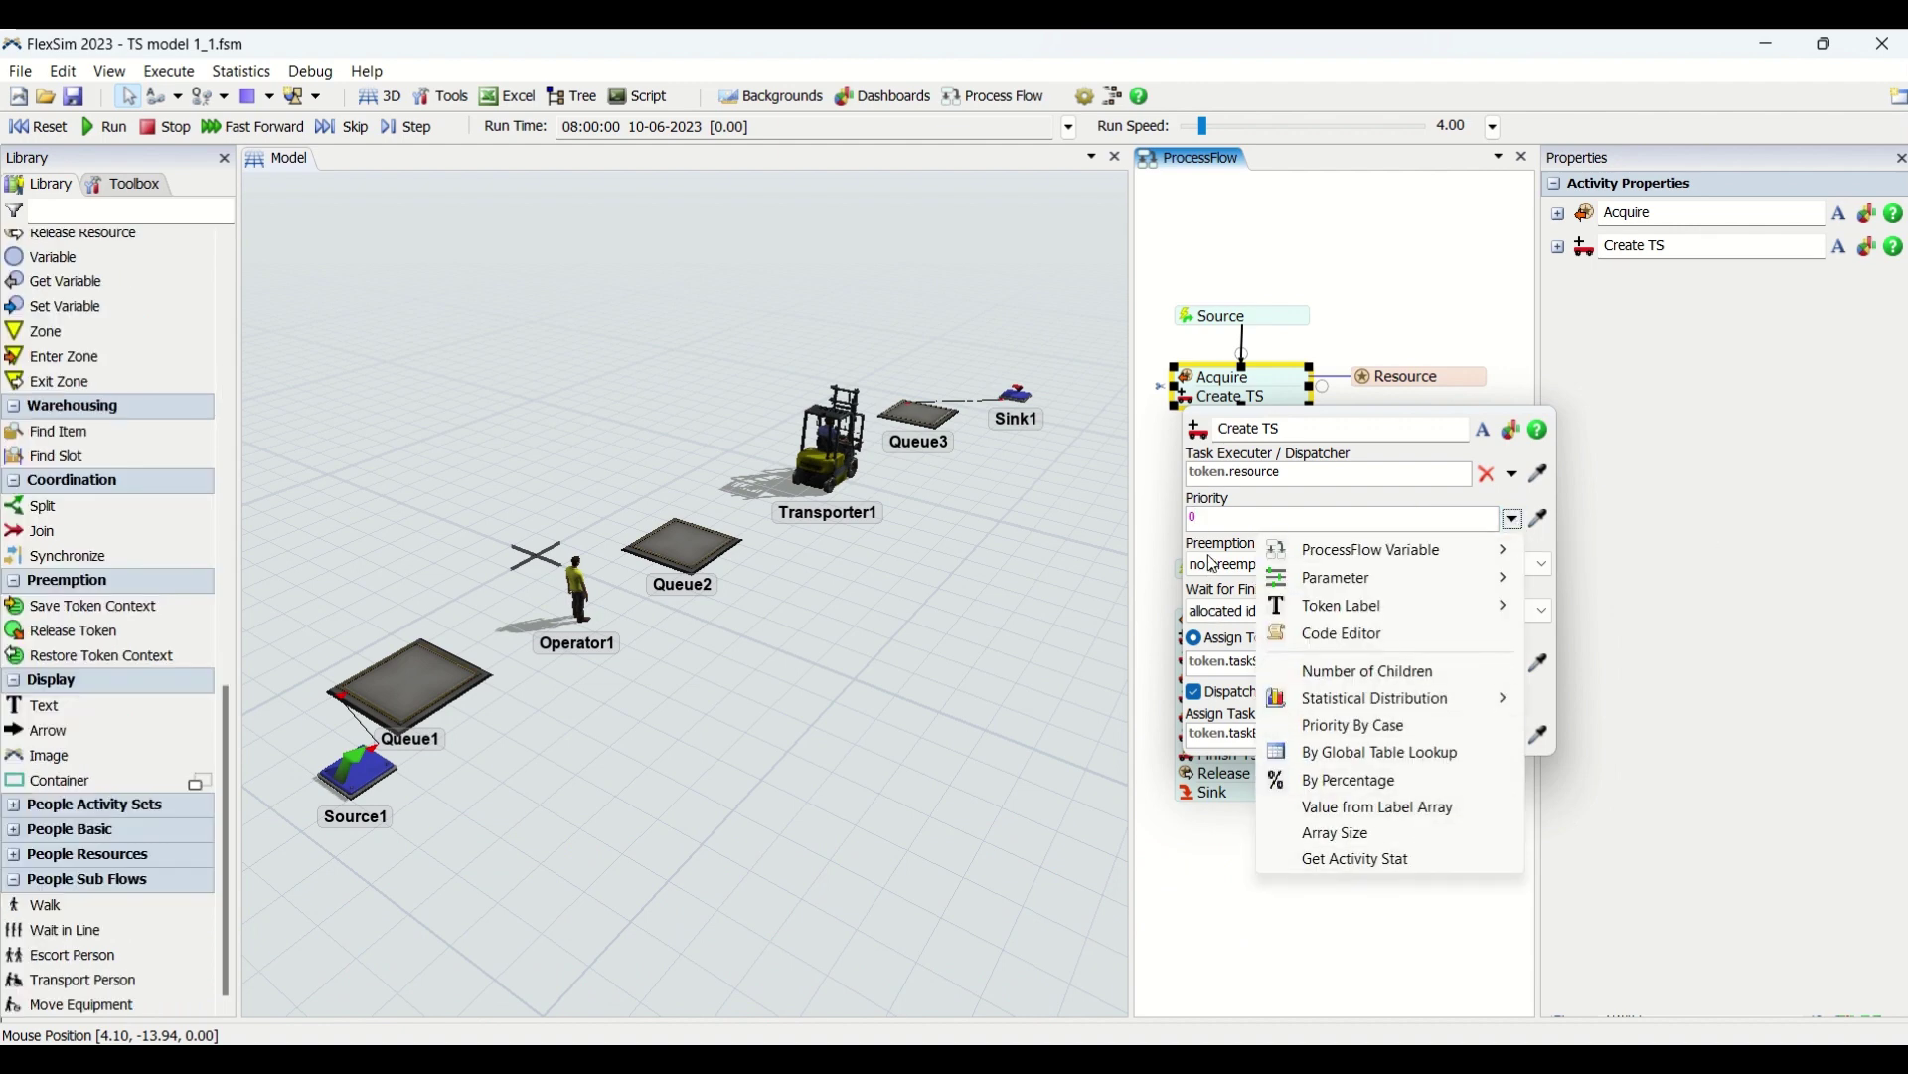
click(1229, 524)
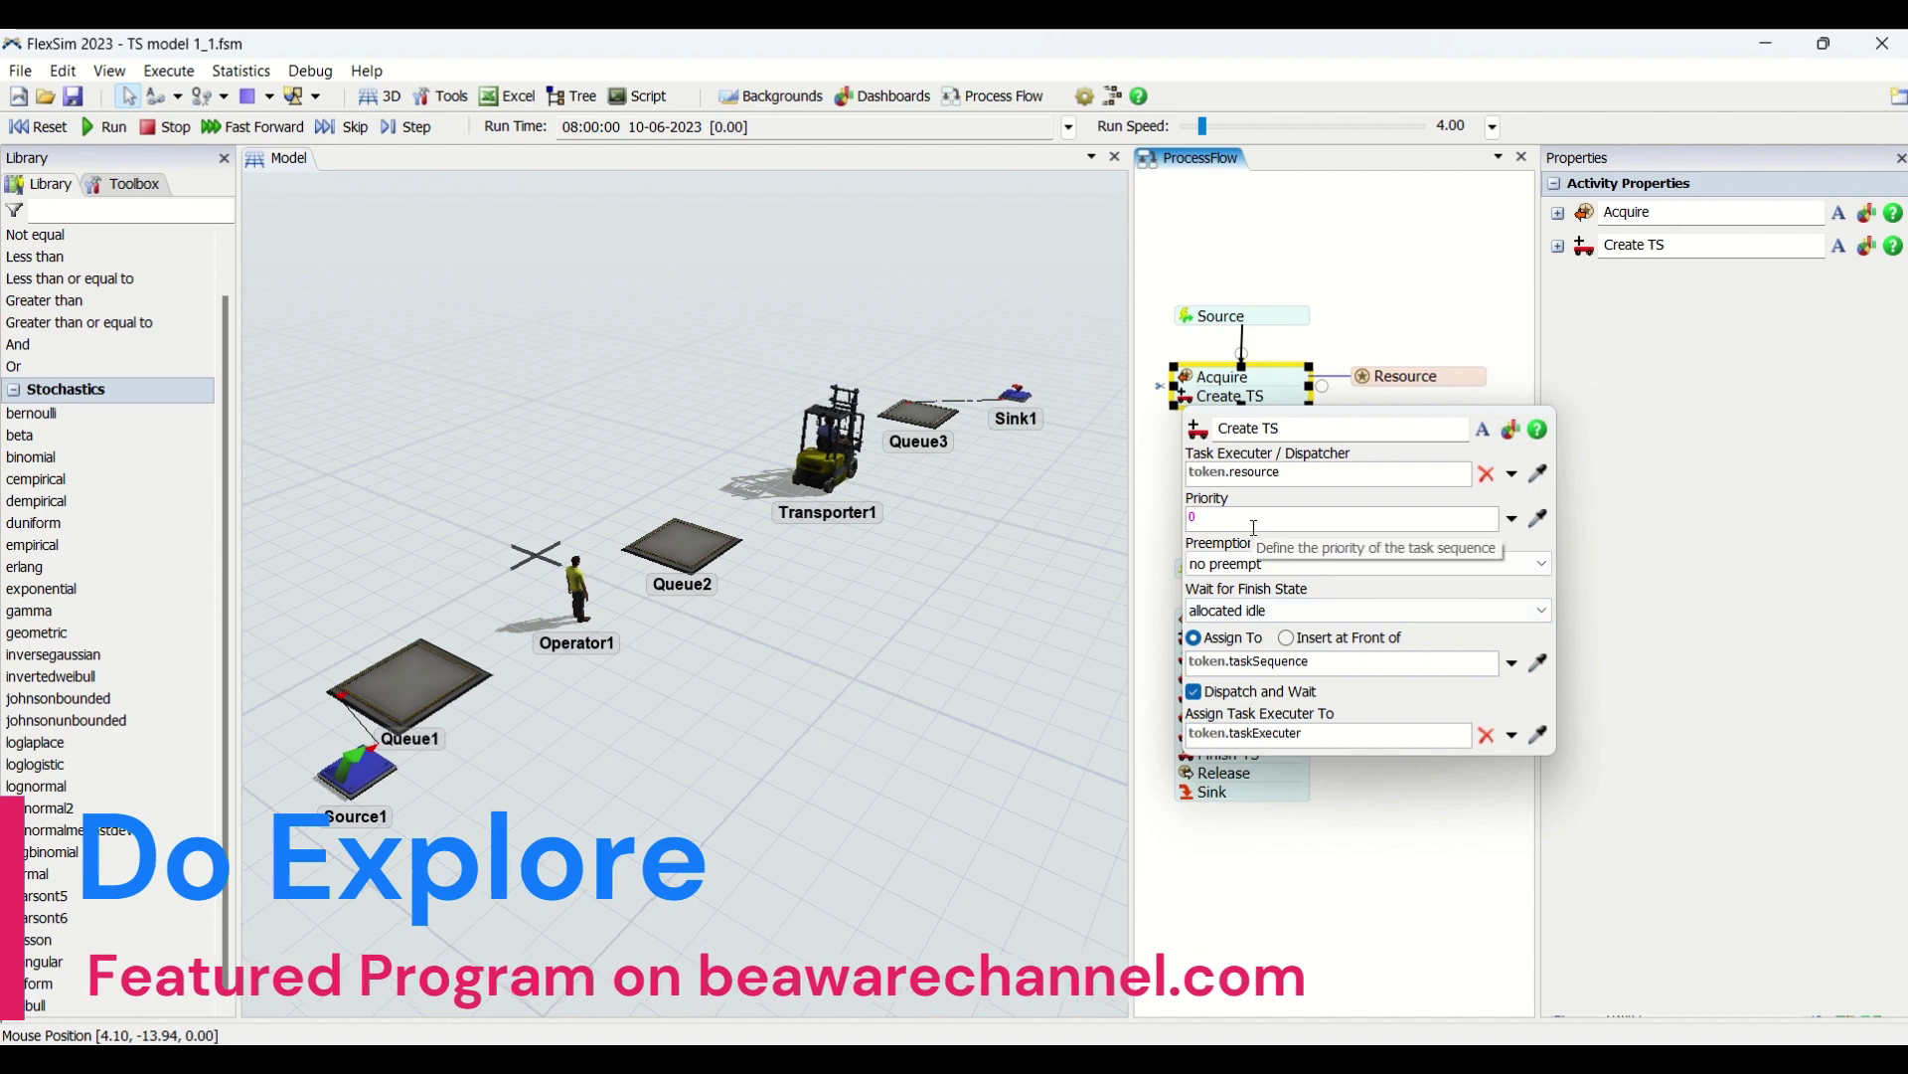
Step: Try a priority of 100 for the Create TS activity, and set it back to 0
double_click(1212, 514)
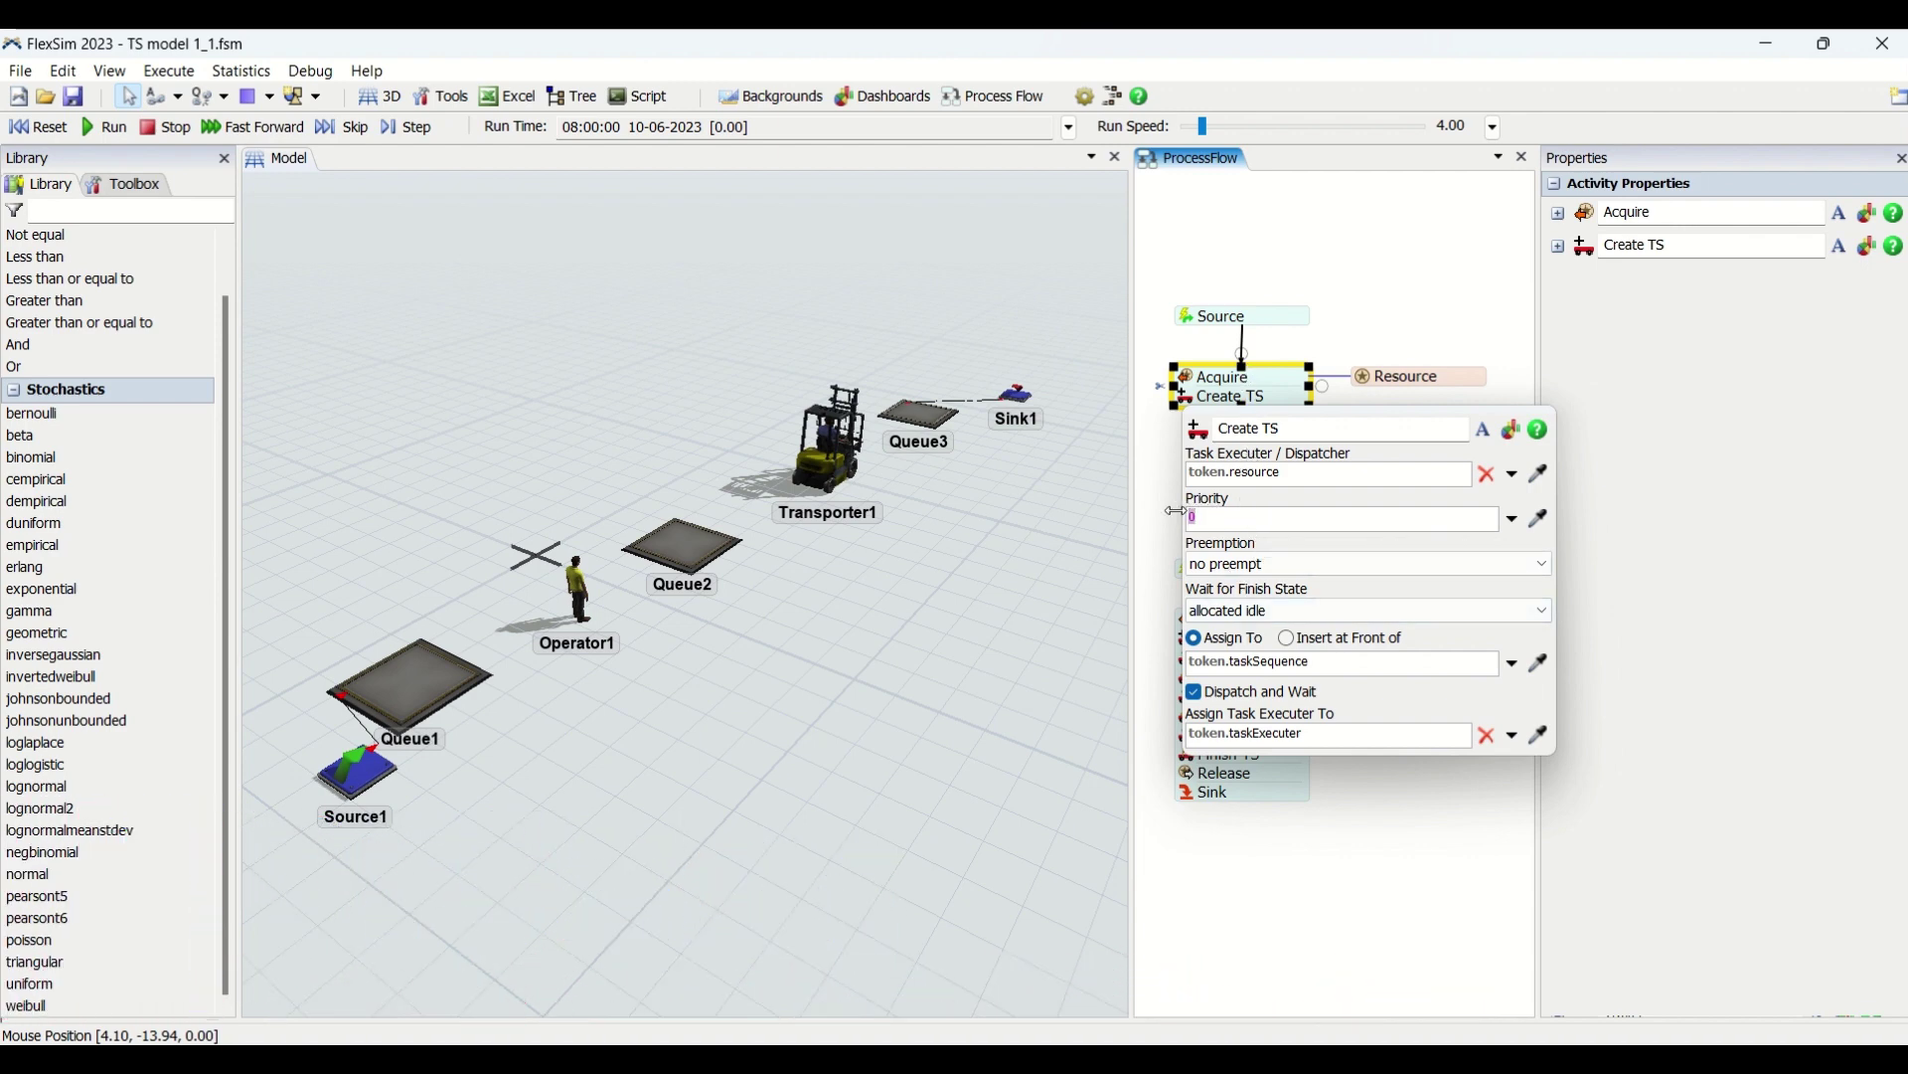
text(10)
text(0)
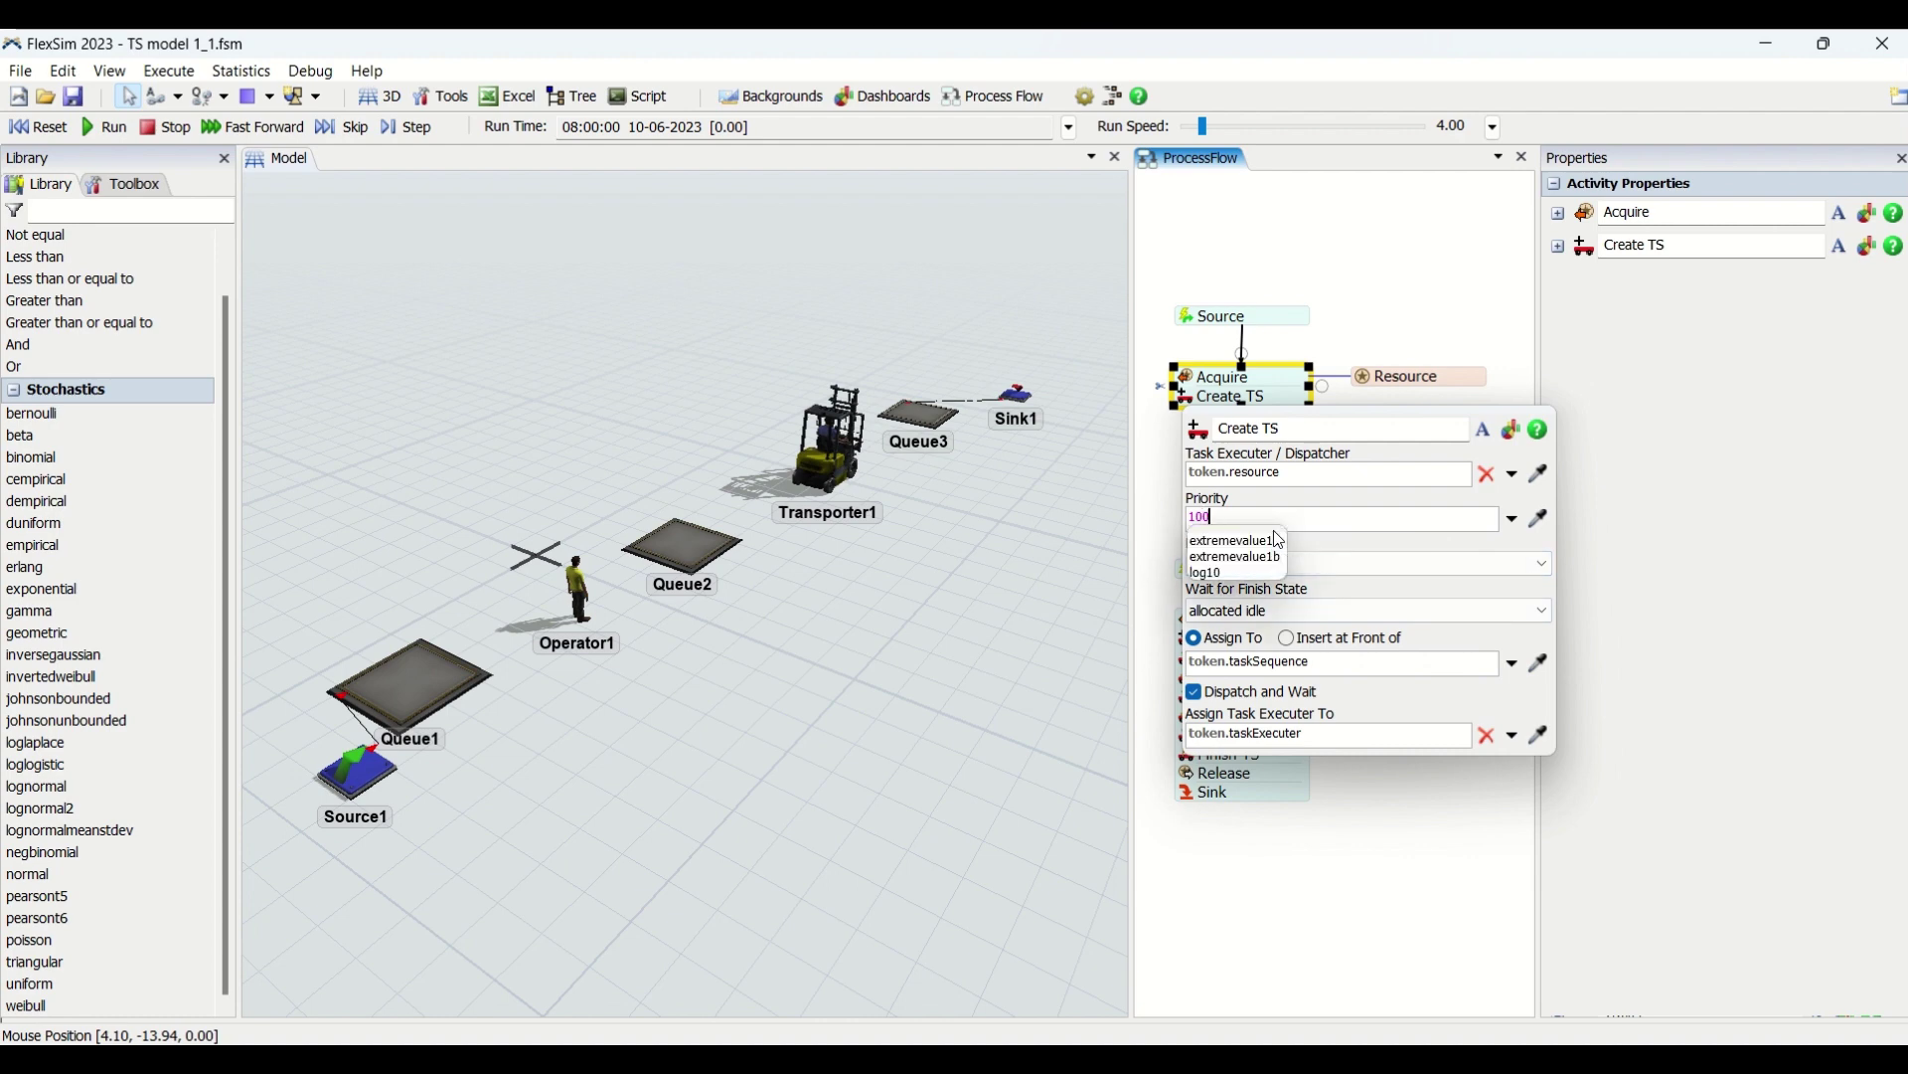
click(1299, 519)
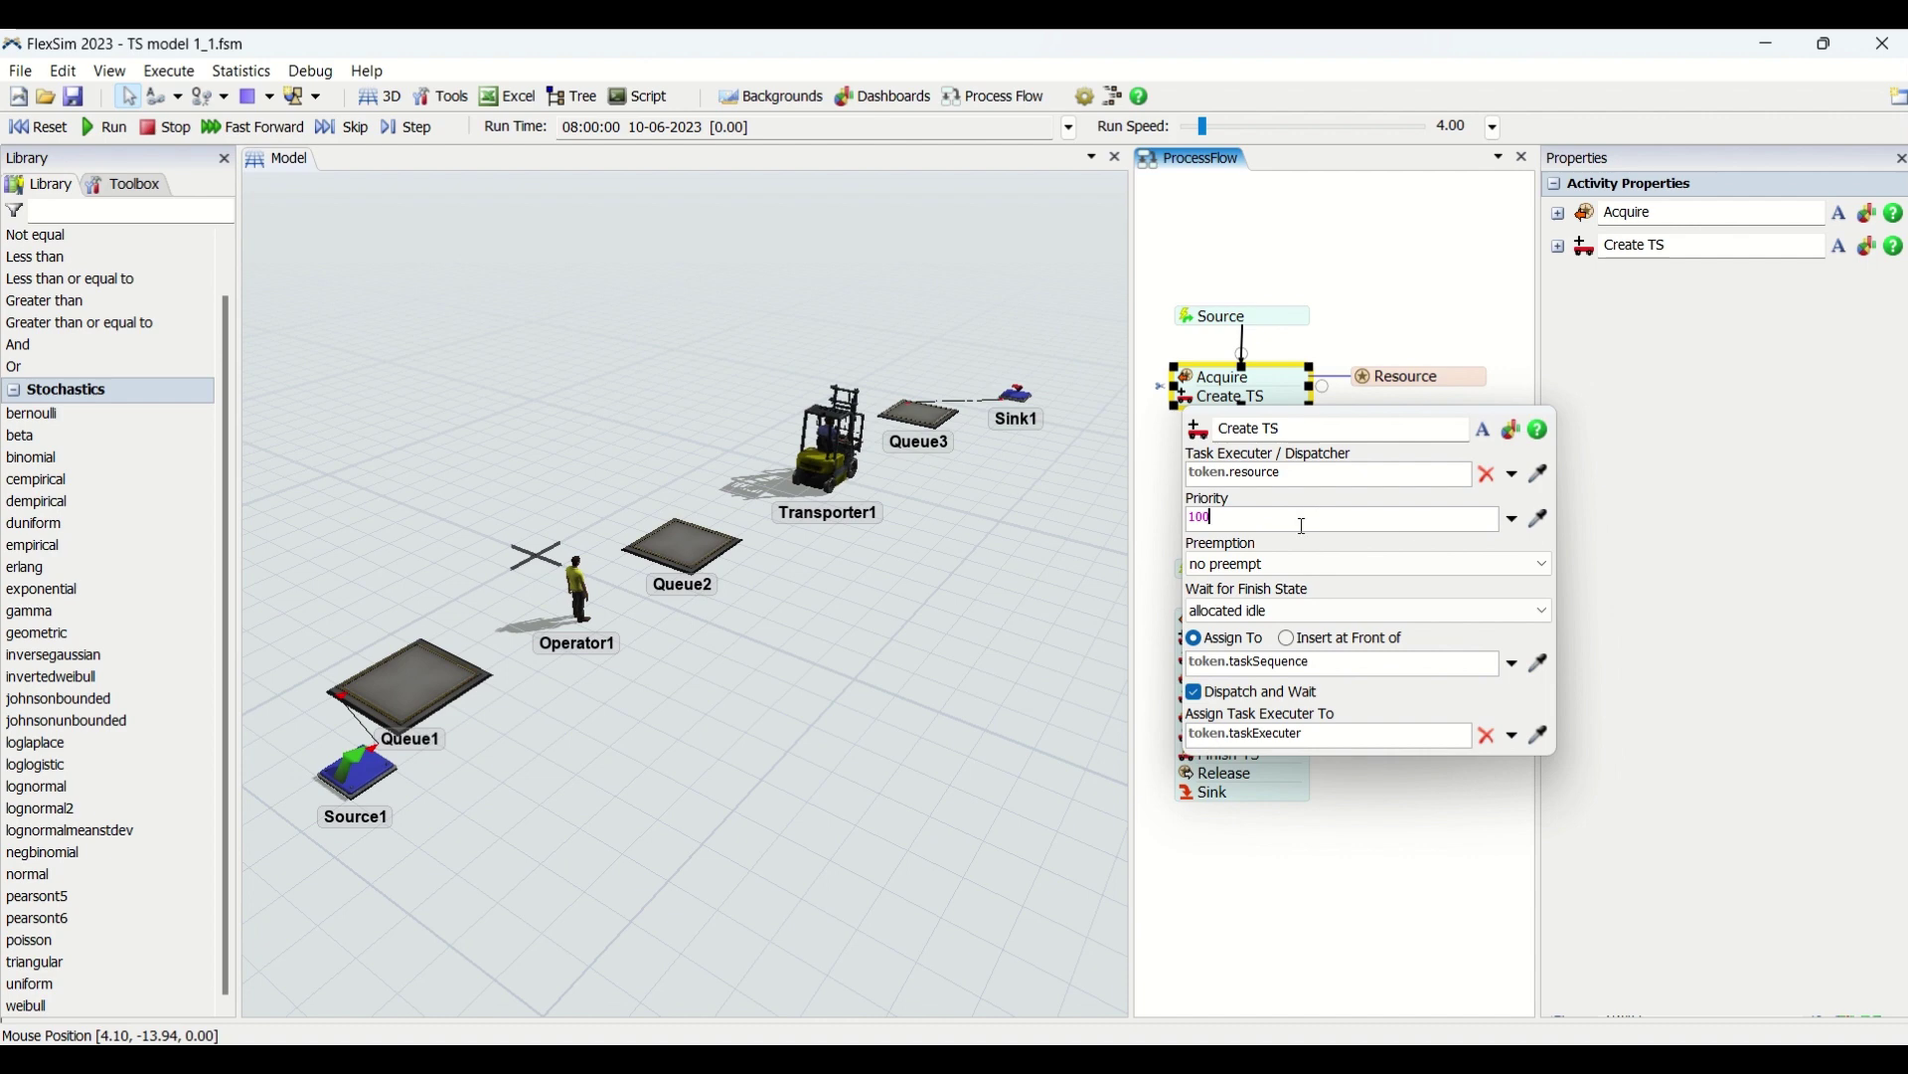
key(BackSpace)
key(BackSpace)
key(BackSpace)
text(0)
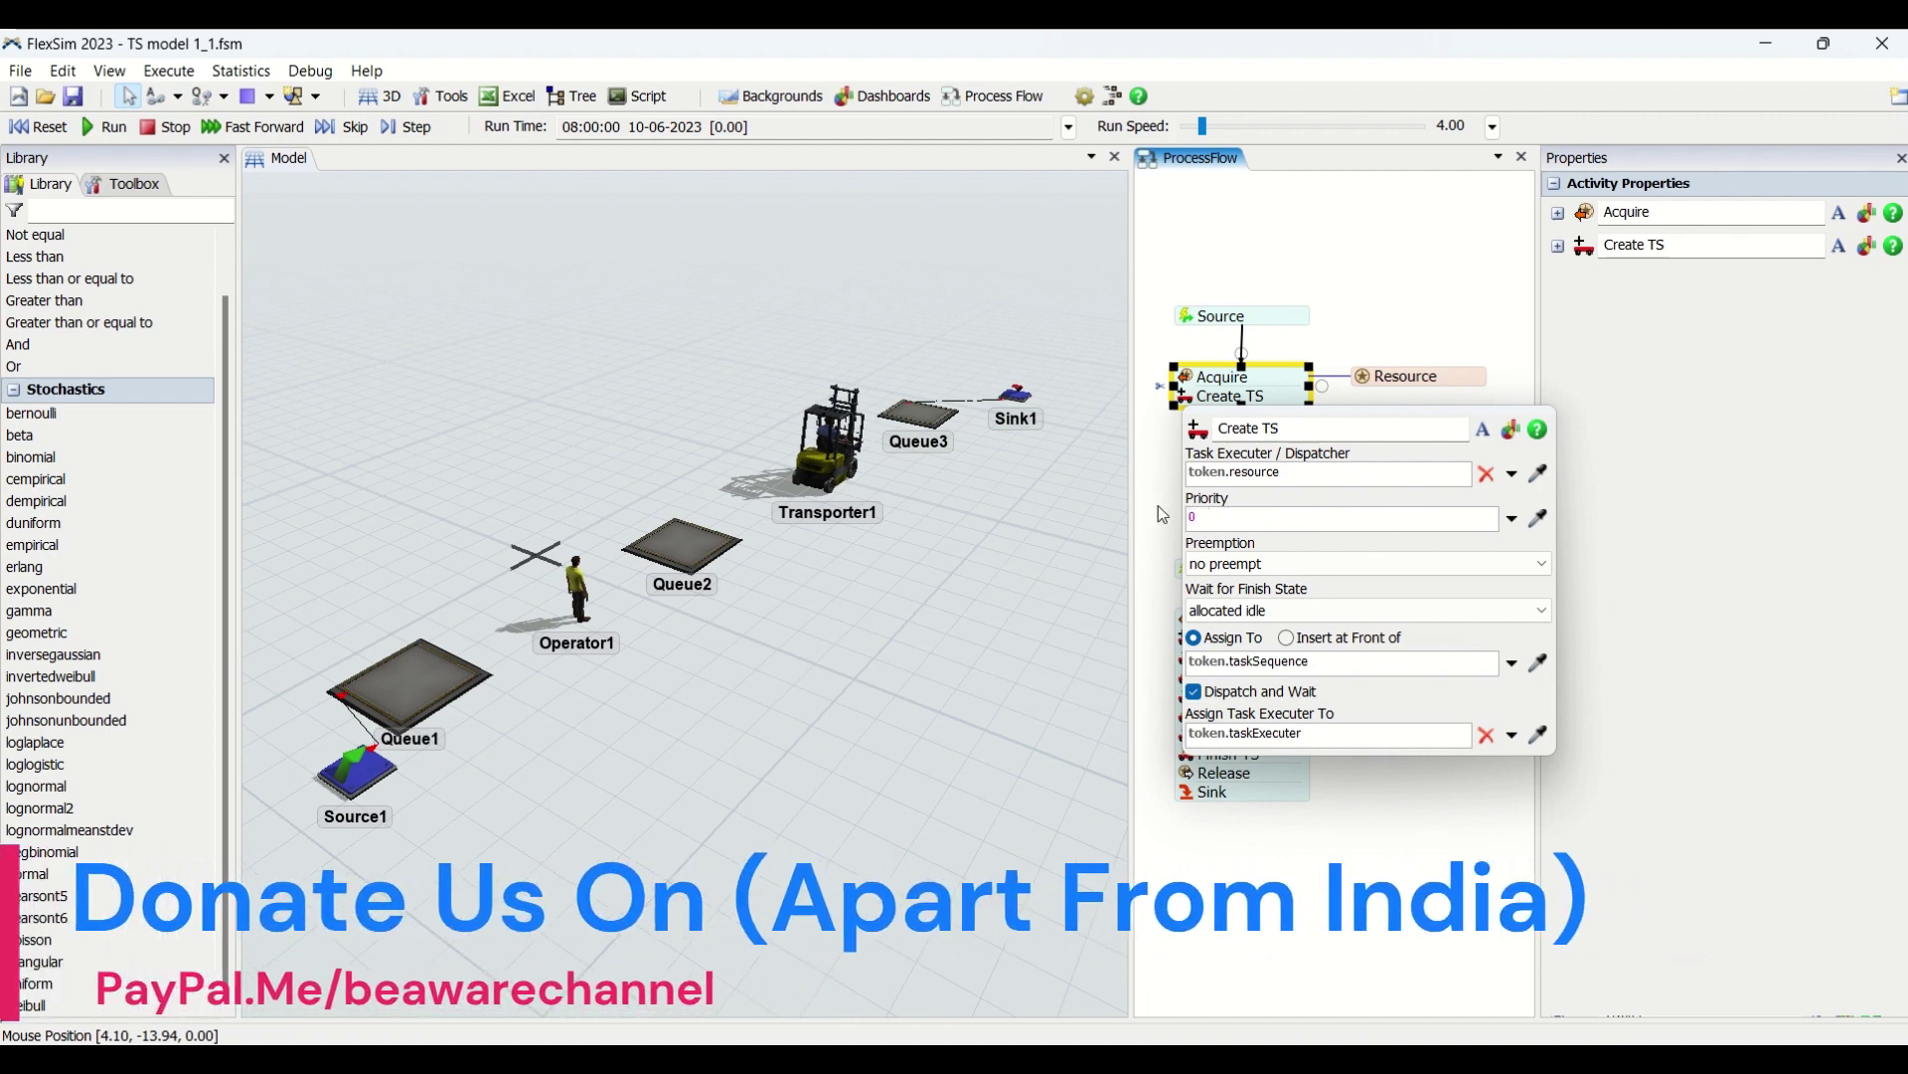
Step: Examine the Preemption choices for the Create TS activity without picking a different one
click(1288, 549)
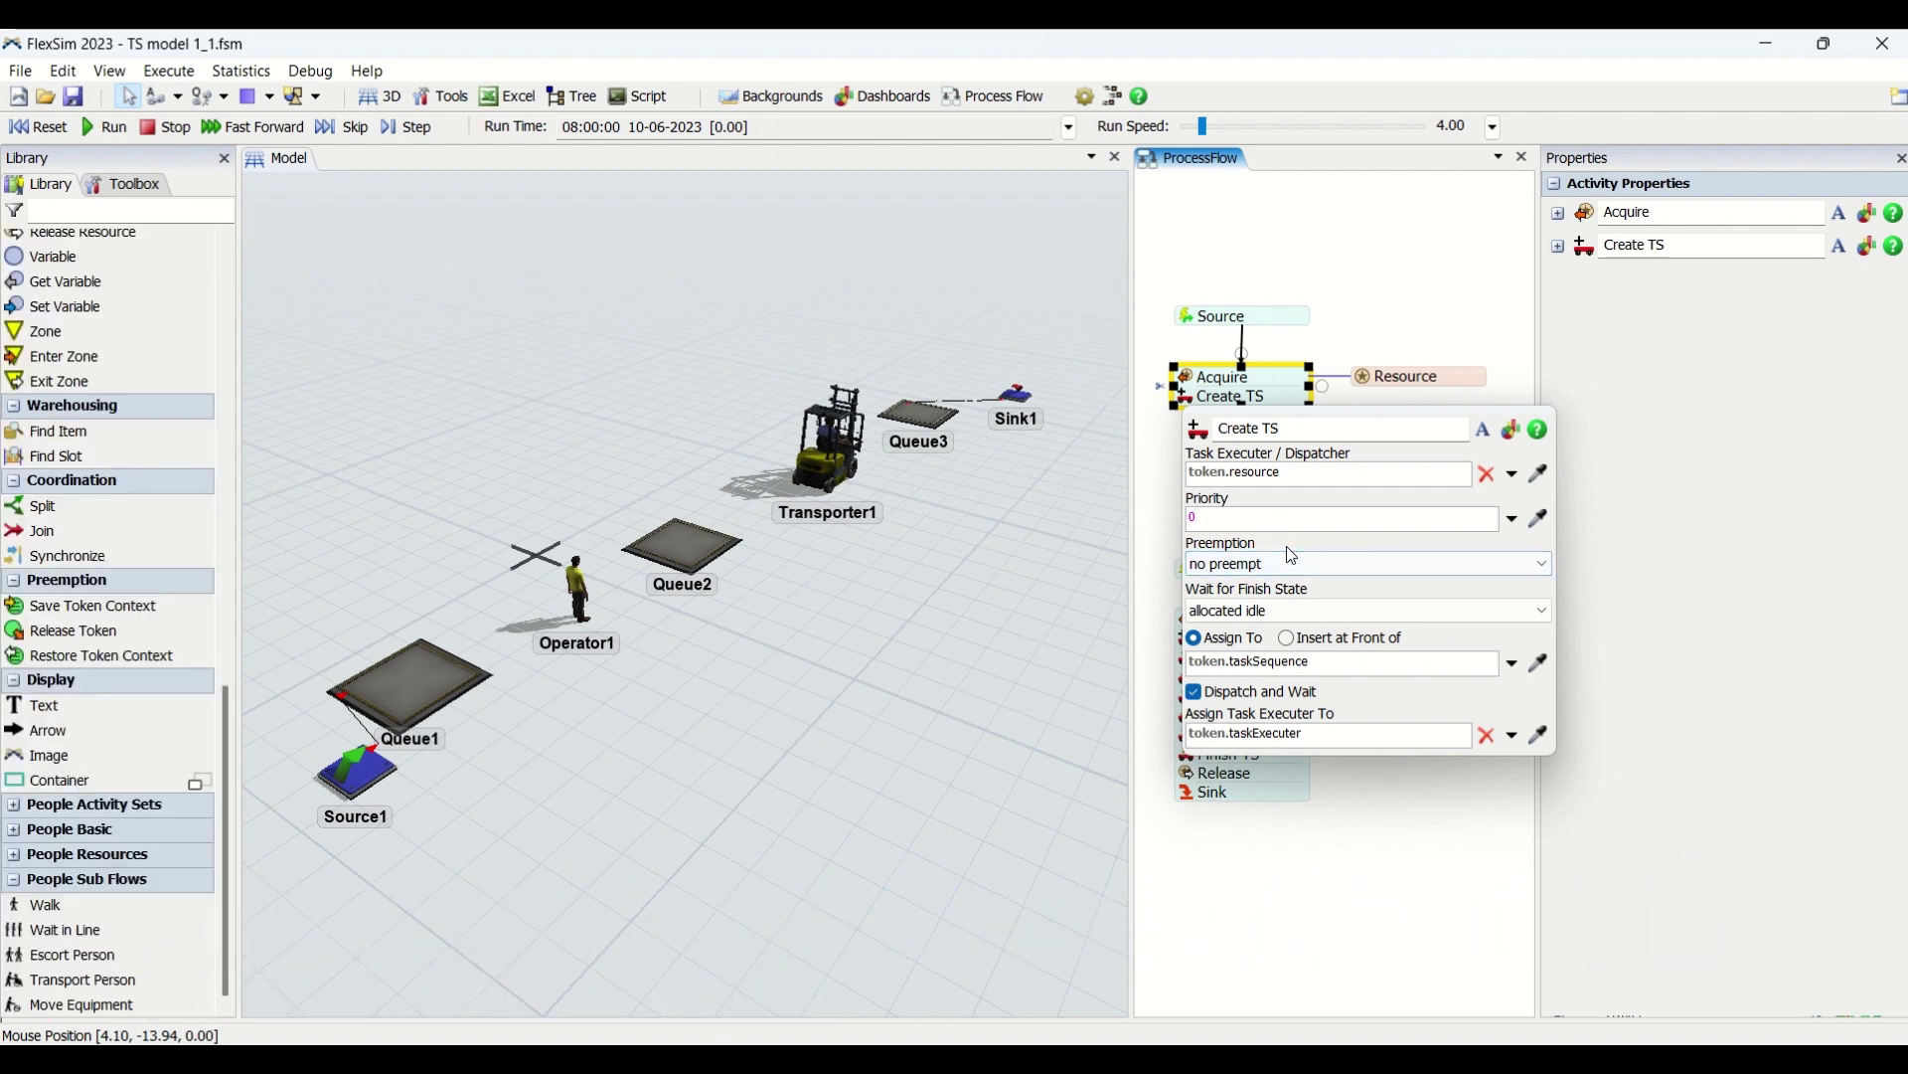
click(1289, 558)
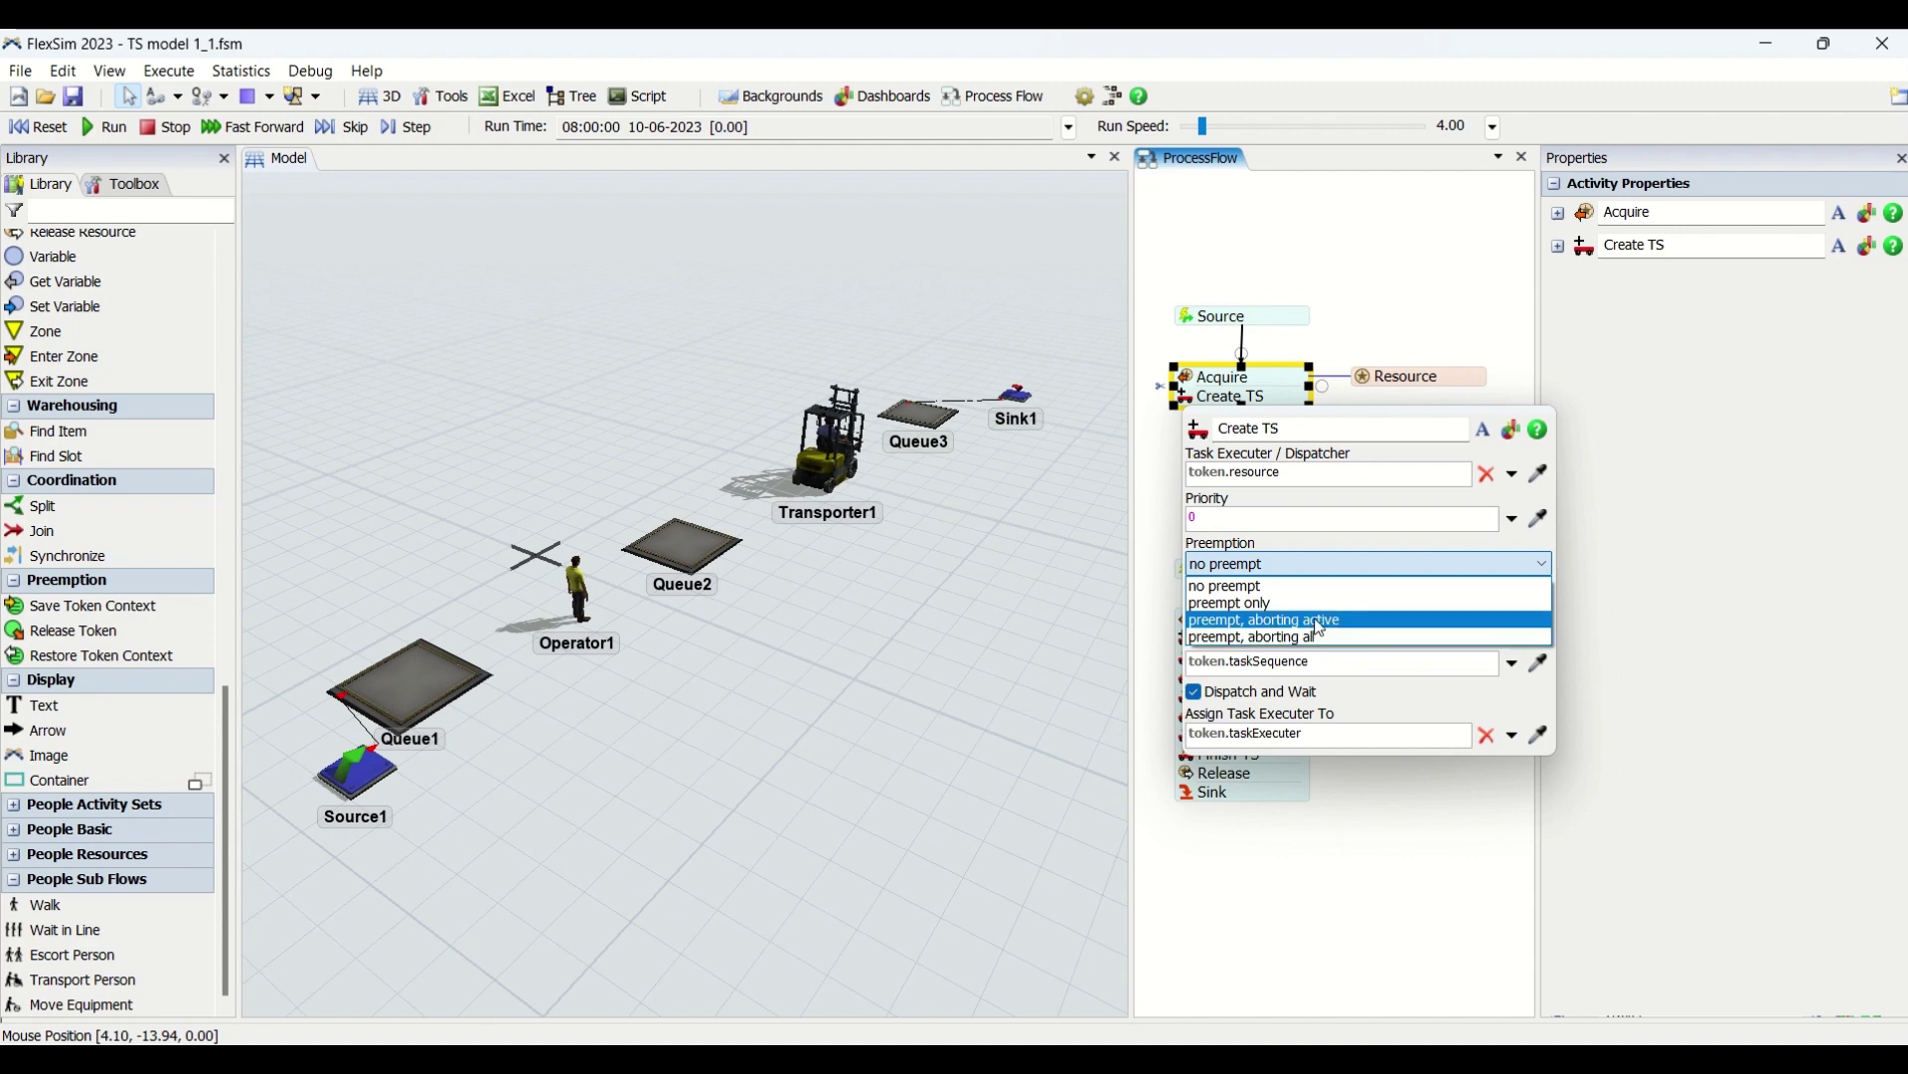
click(1320, 547)
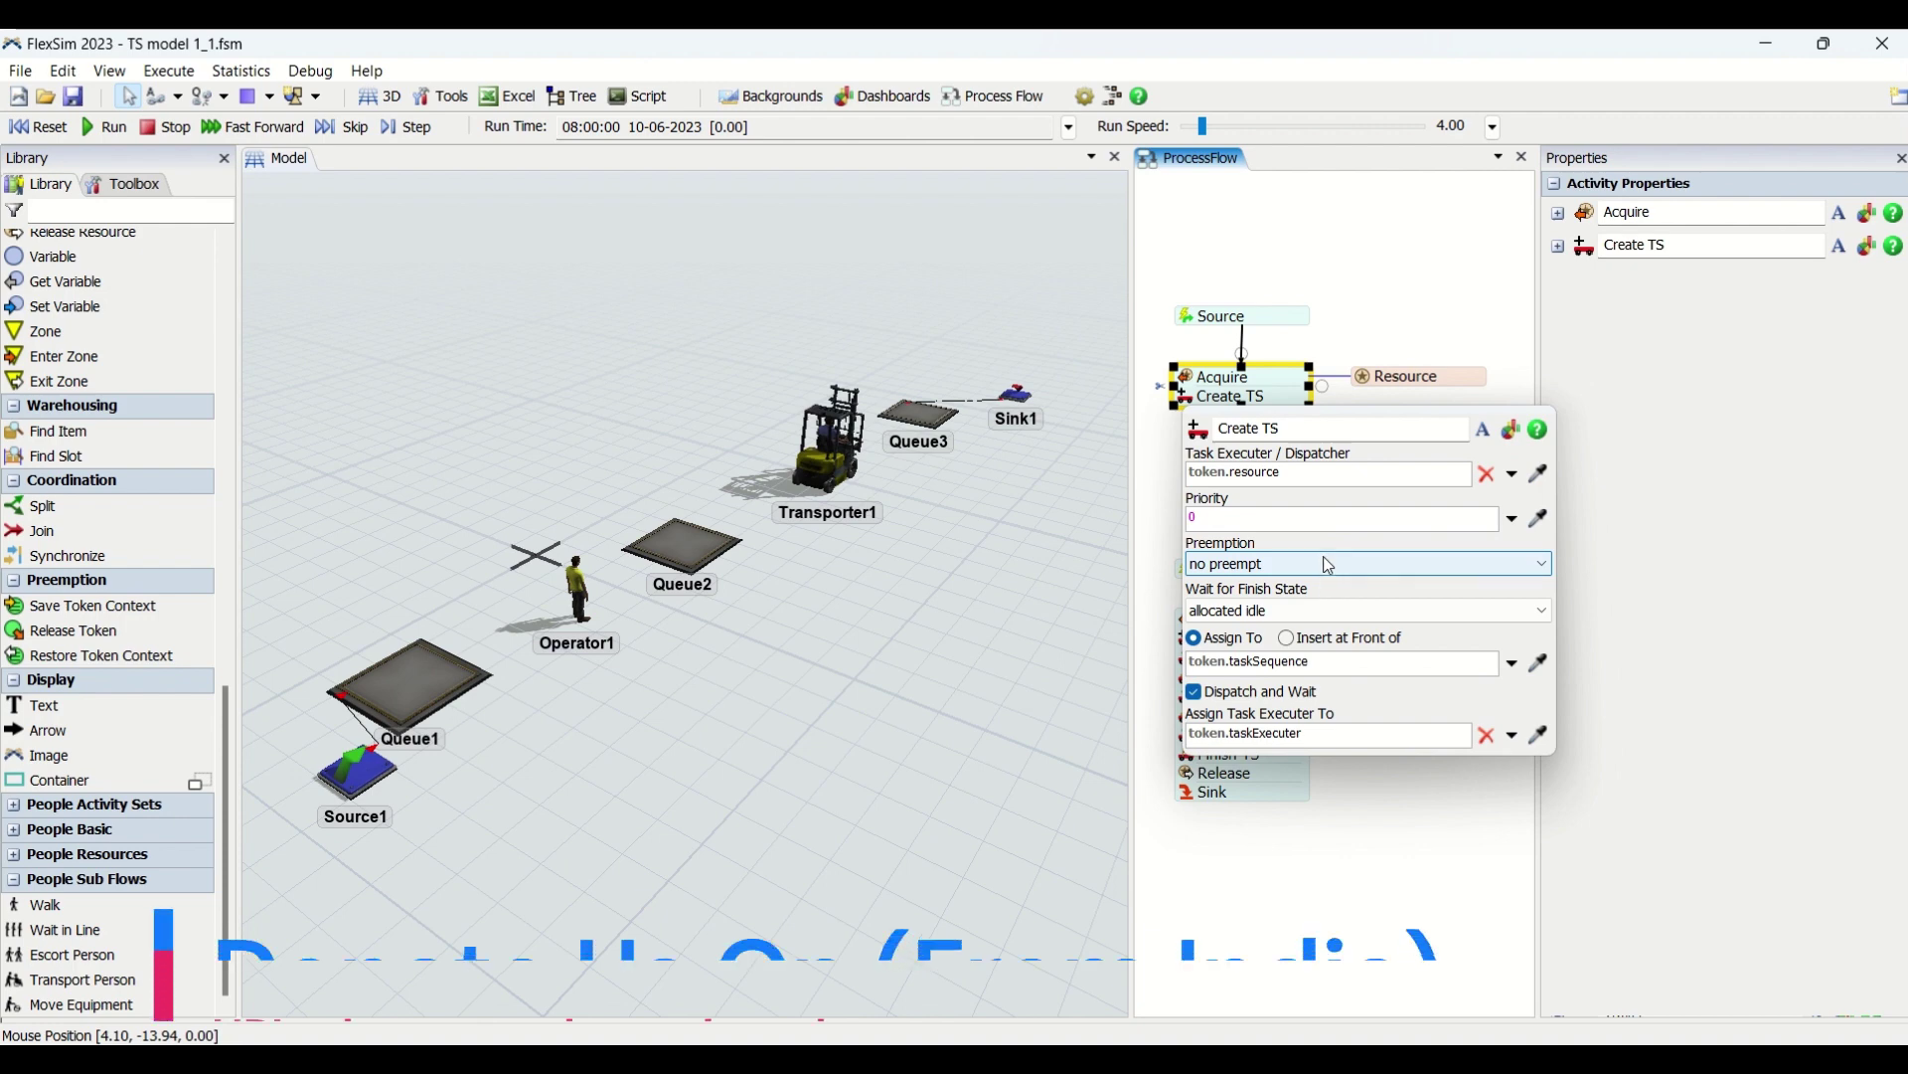
click(1333, 564)
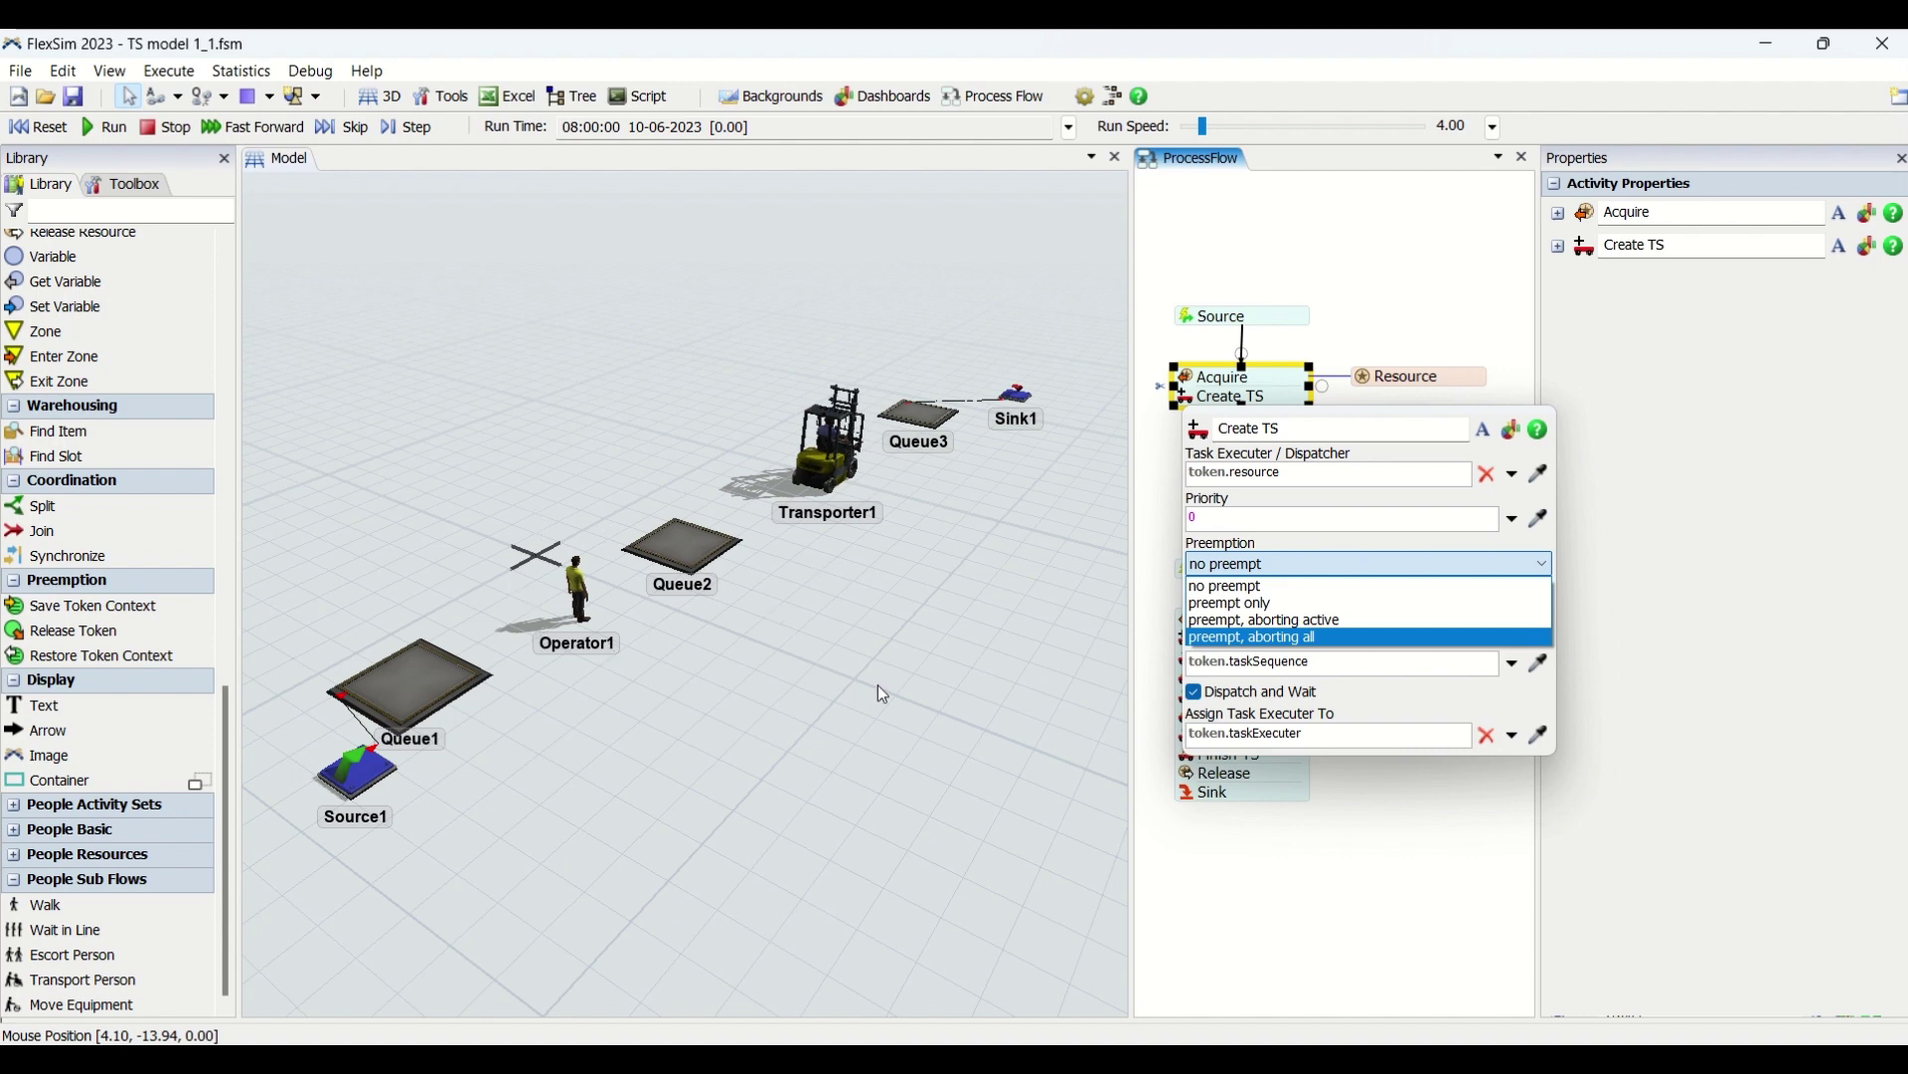
click(1377, 542)
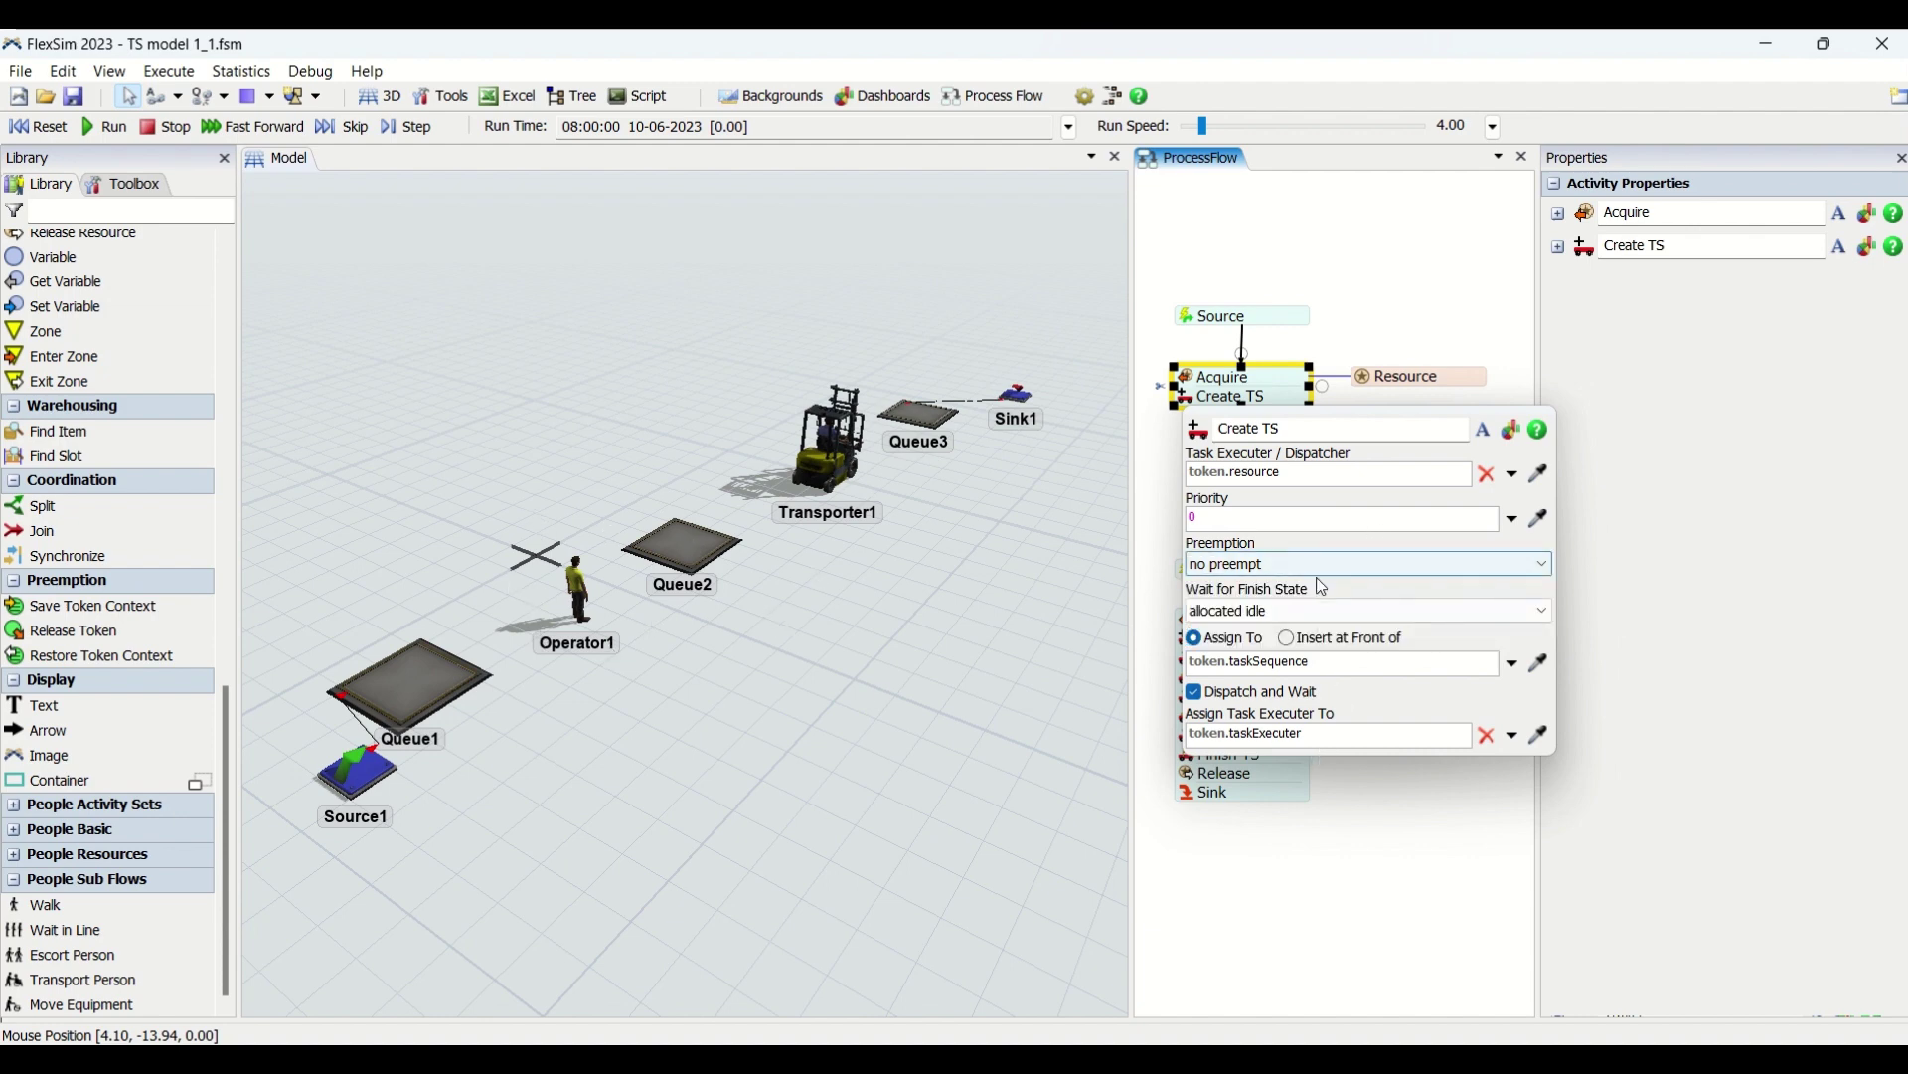
Step: Review the Wait for Finish State choices, keeping allocated idle, and examine the label that the task sequence is assigned to
click(1356, 611)
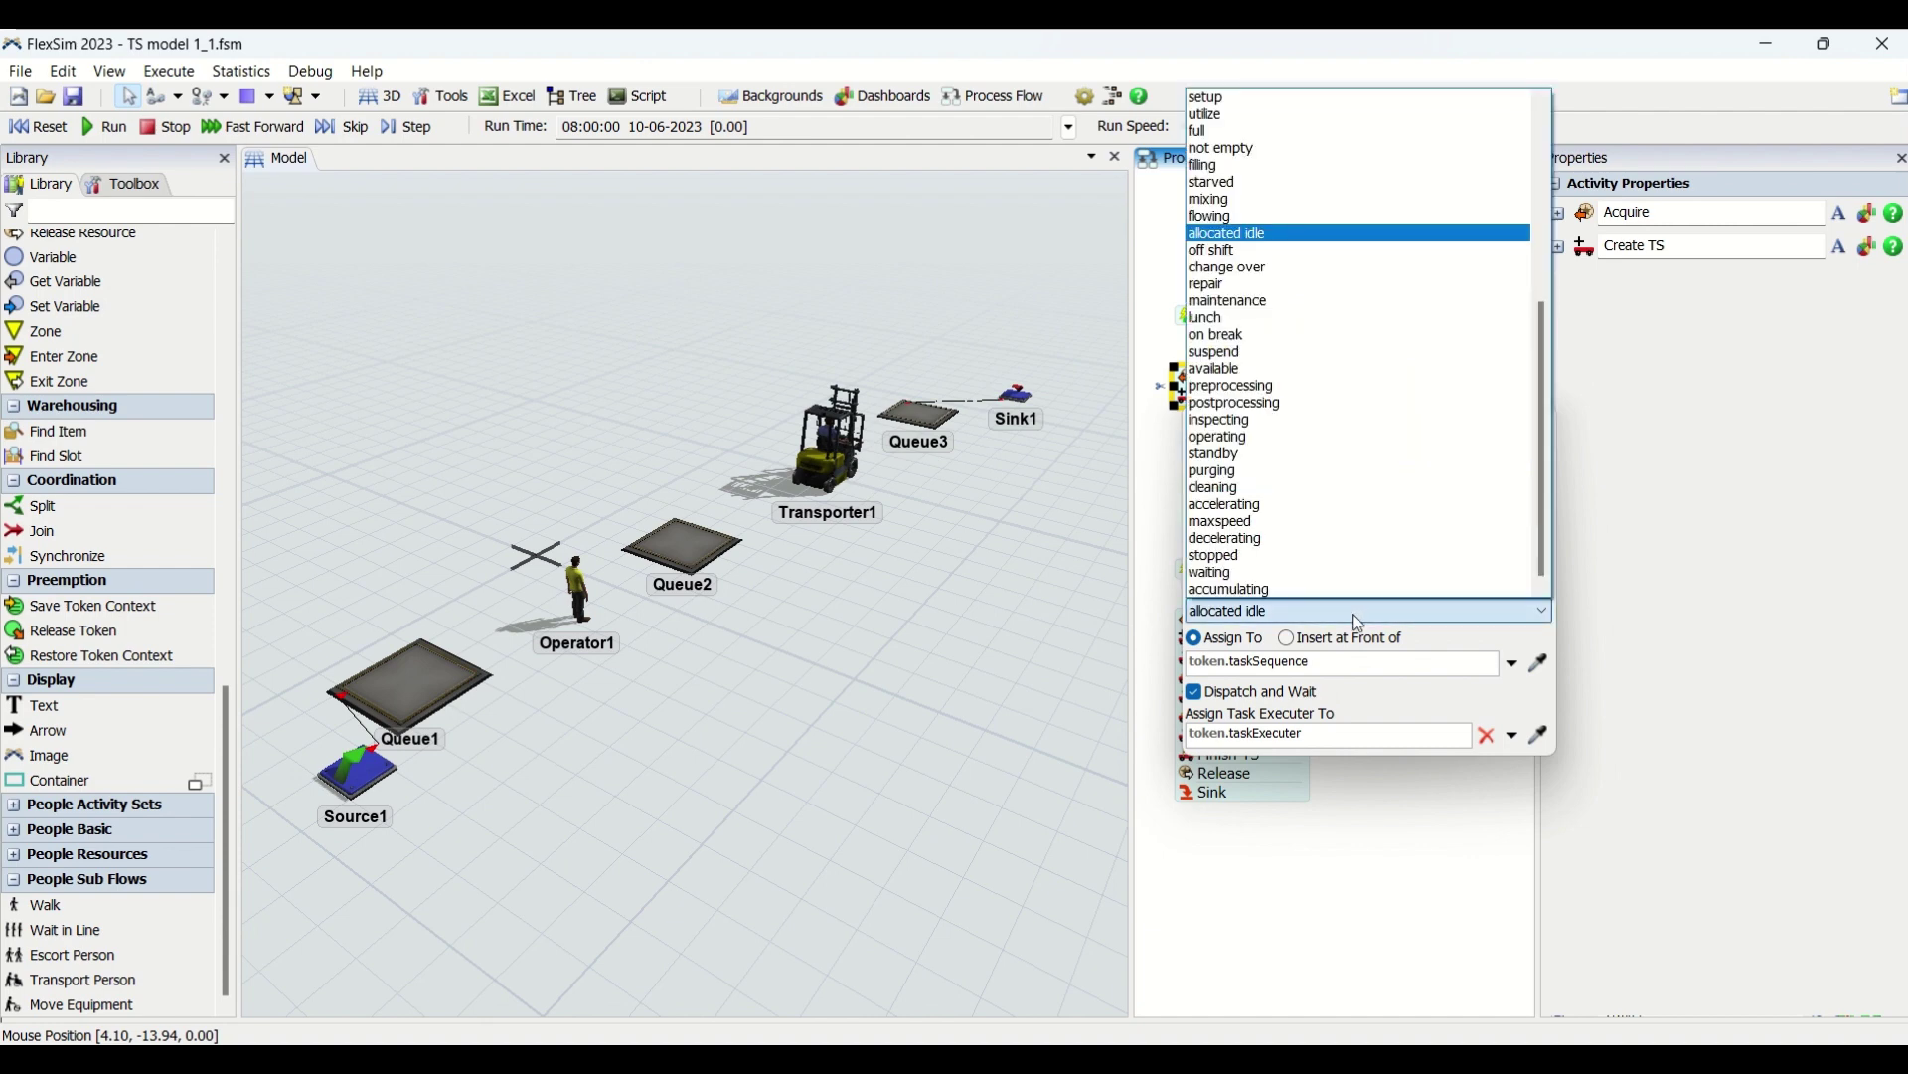
click(1472, 636)
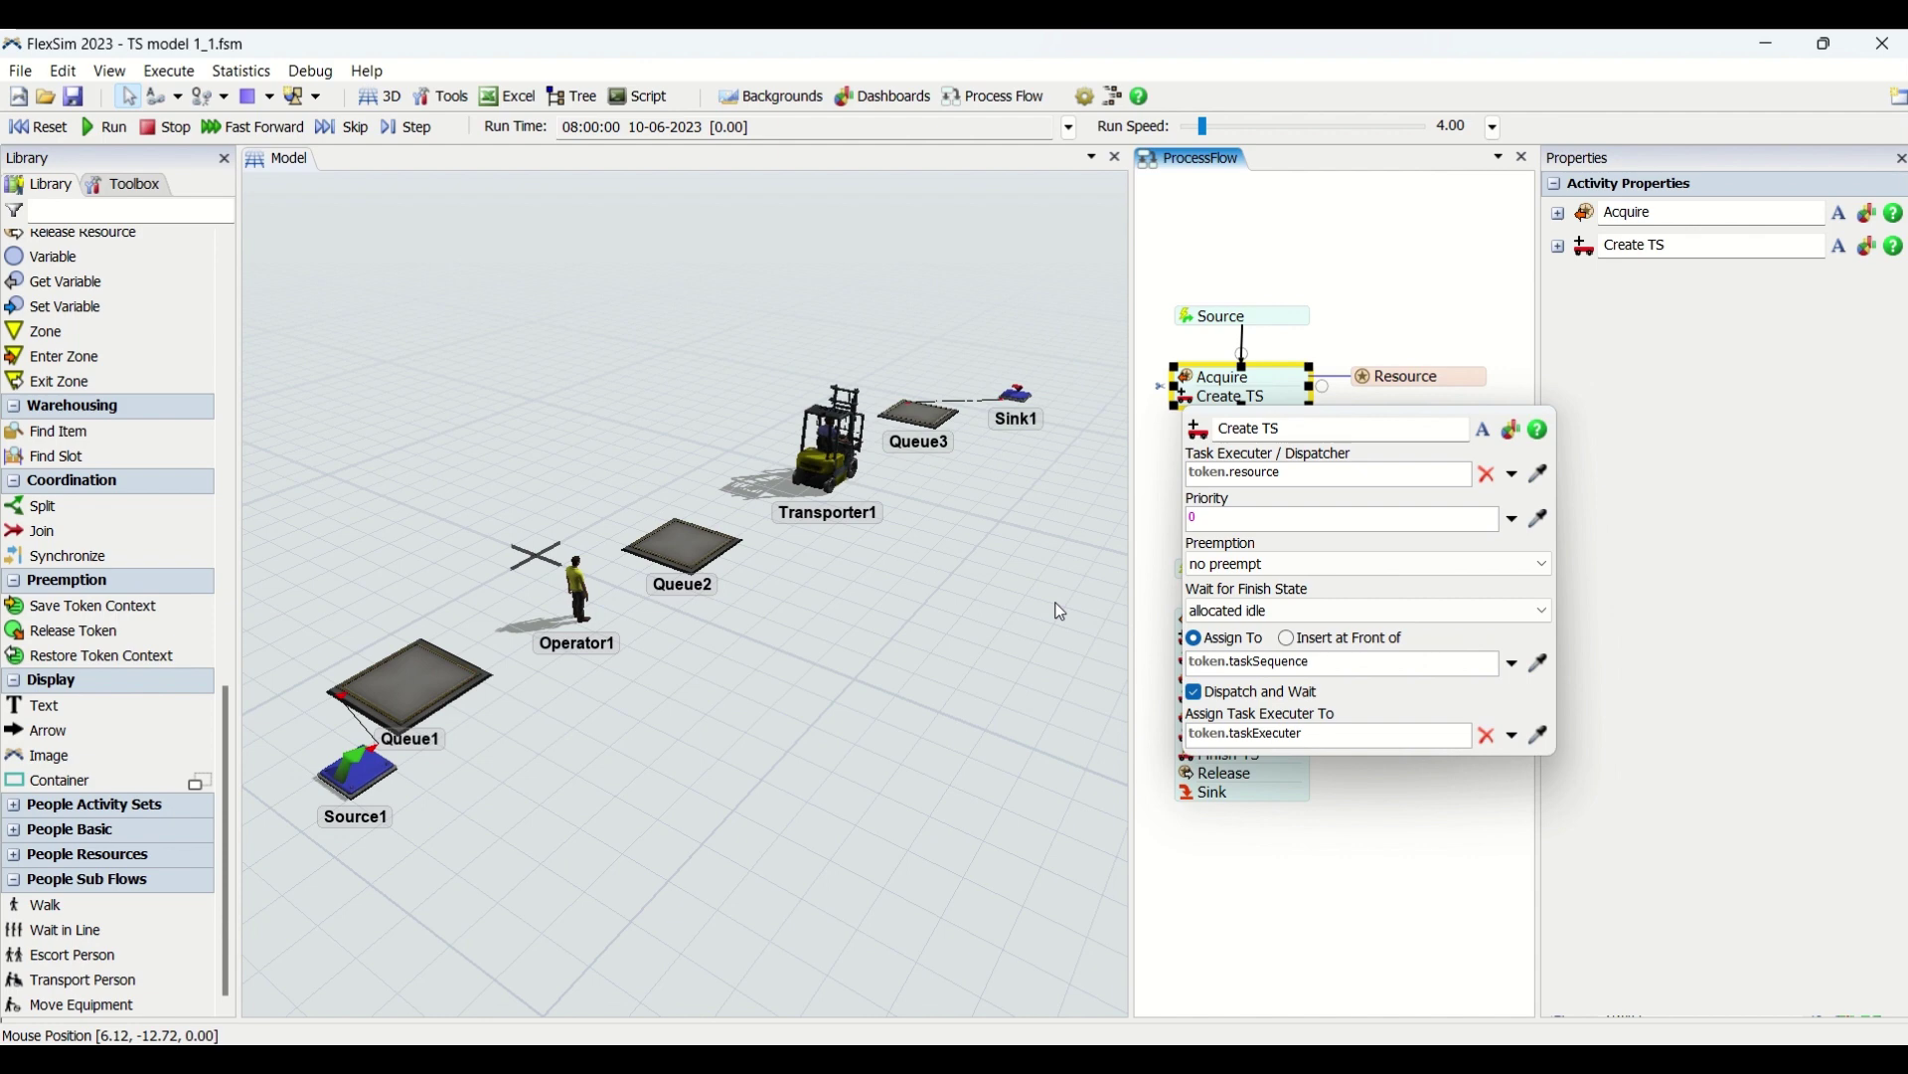
click(1262, 612)
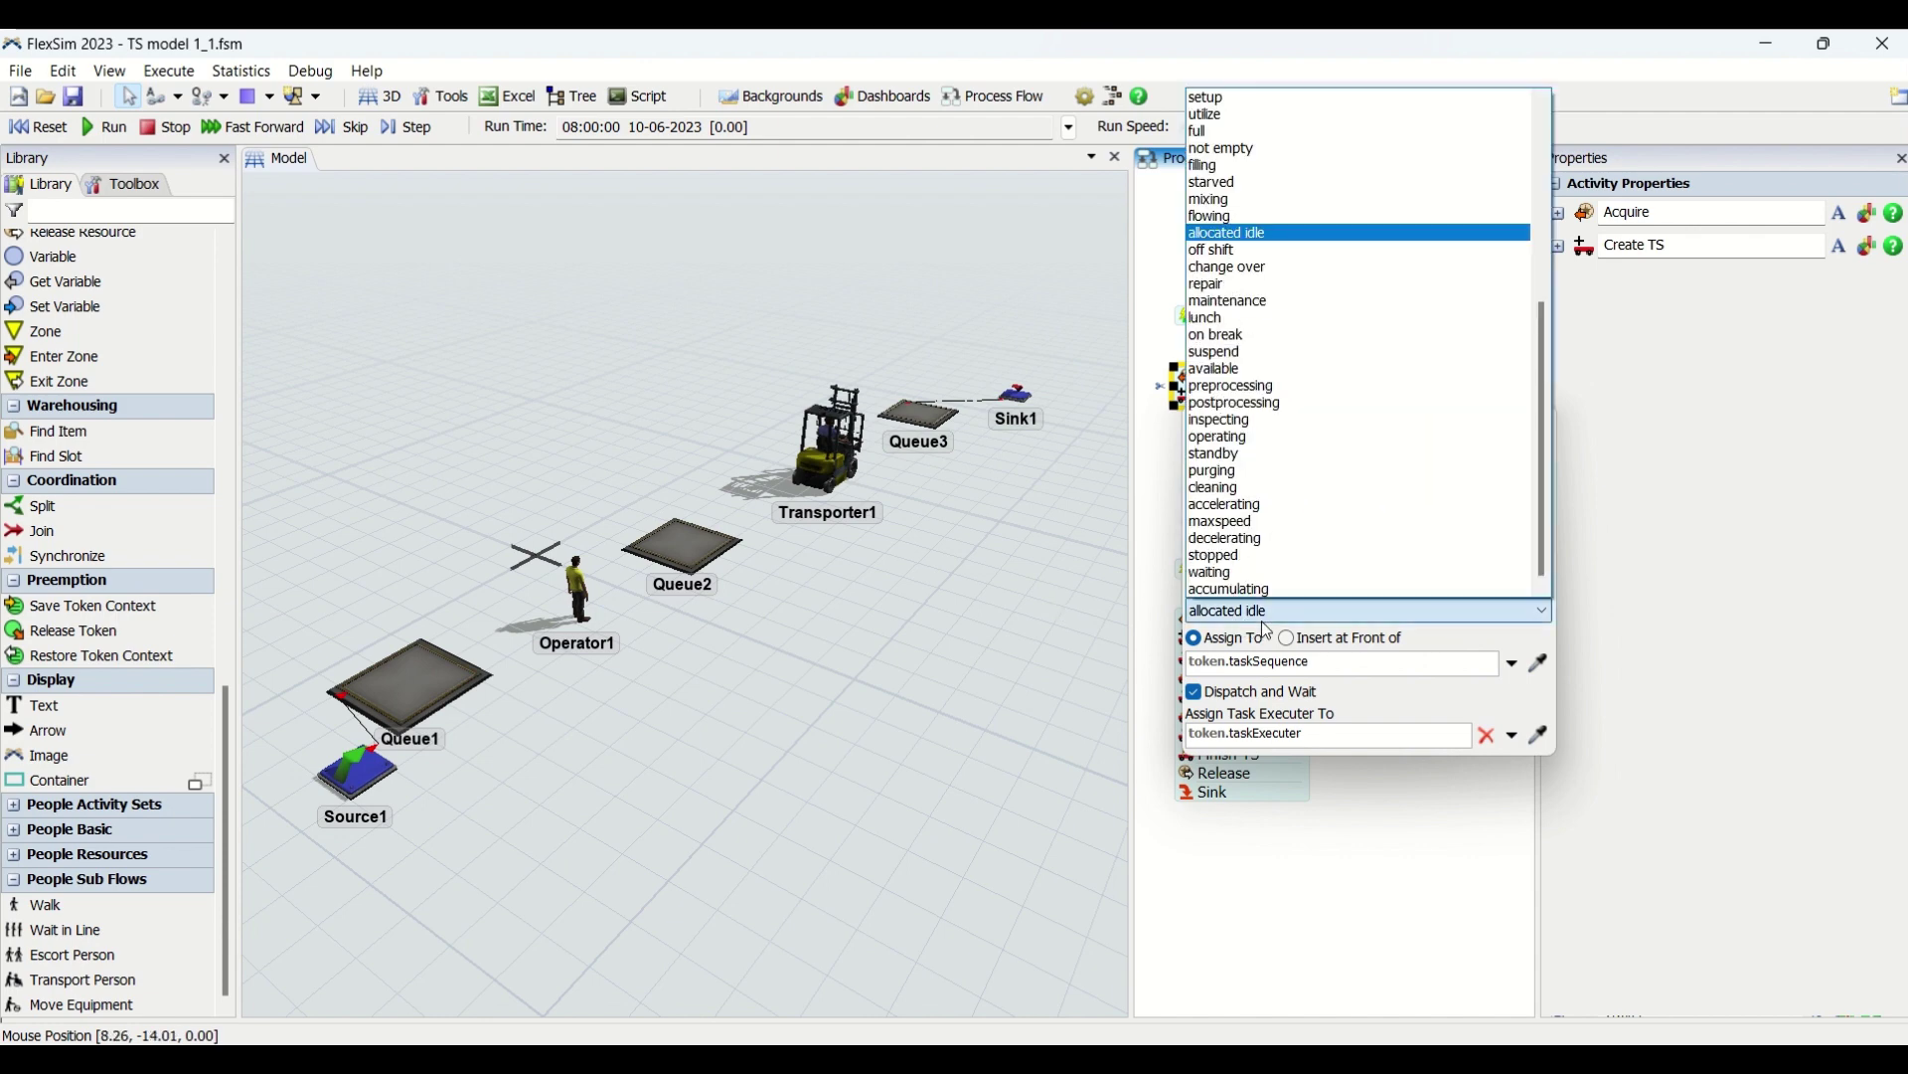
click(1299, 236)
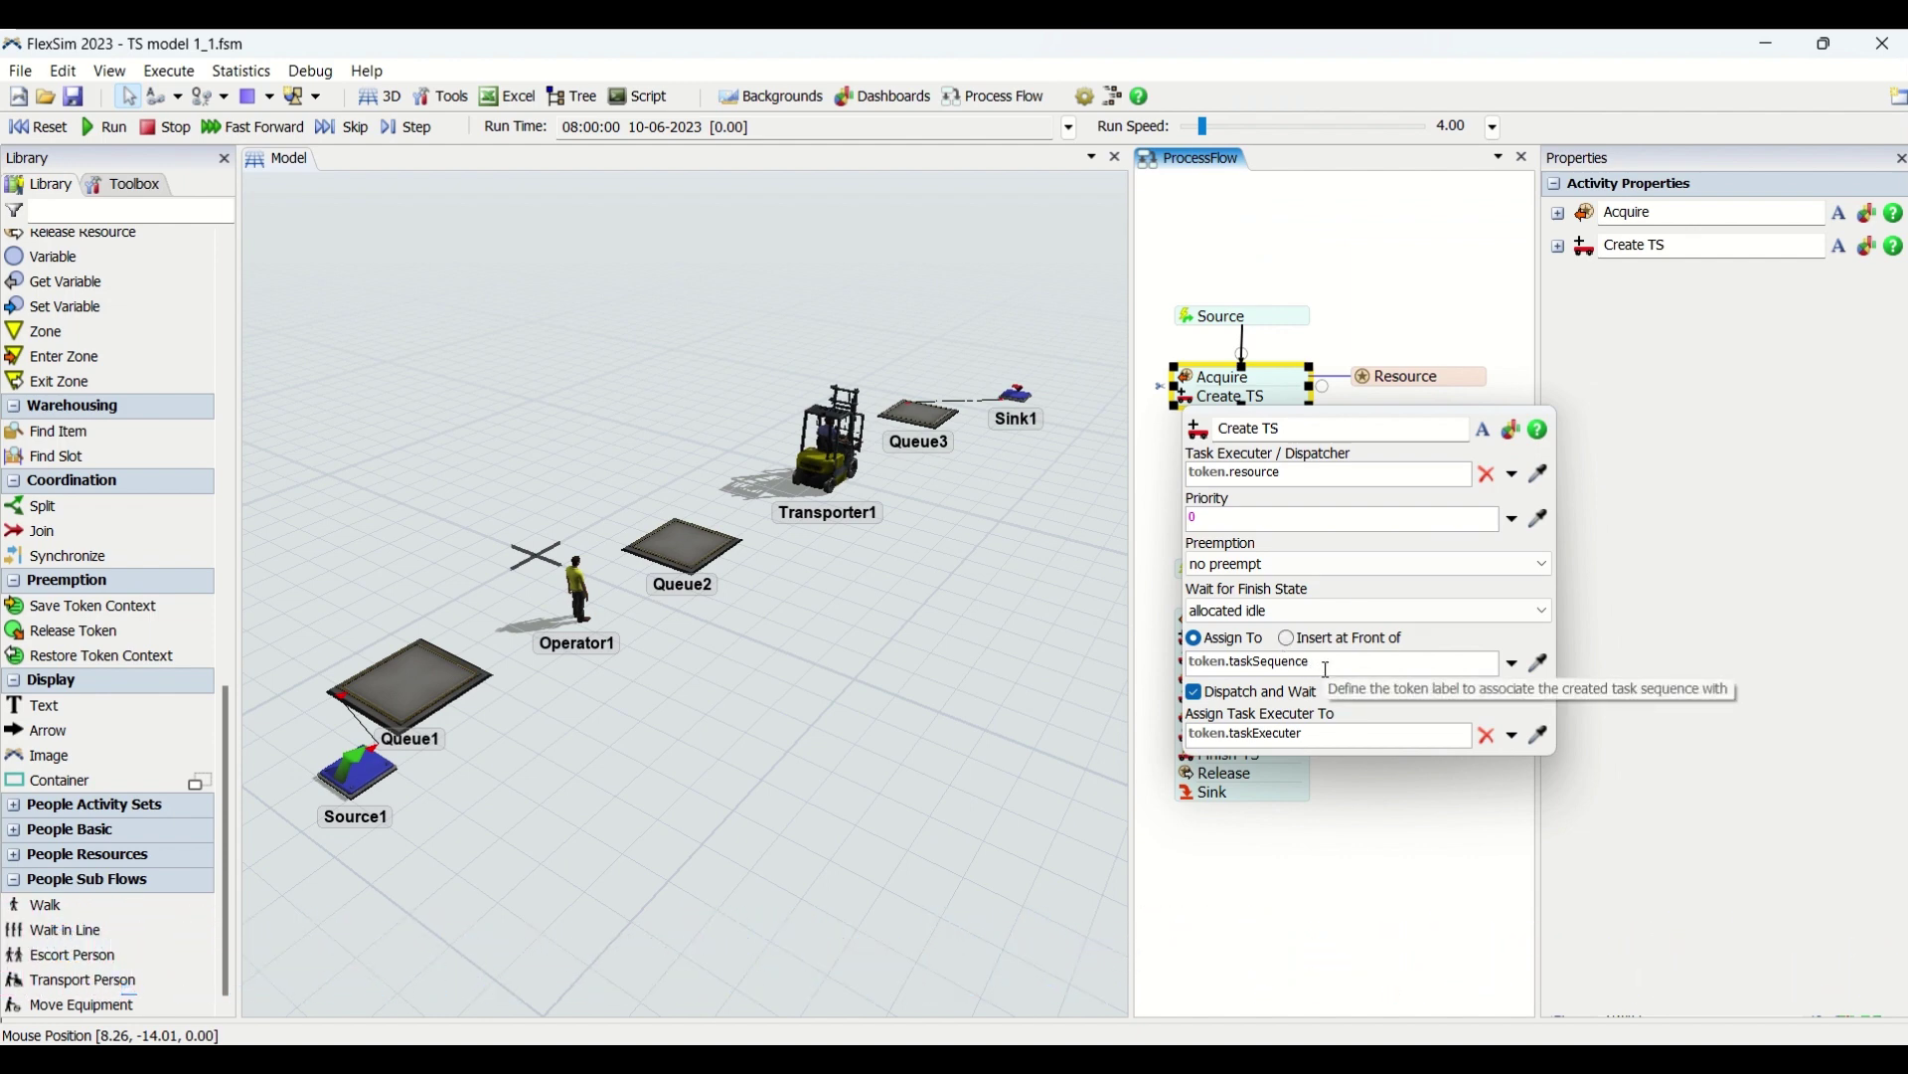
click(1298, 662)
key(ctrl+a)
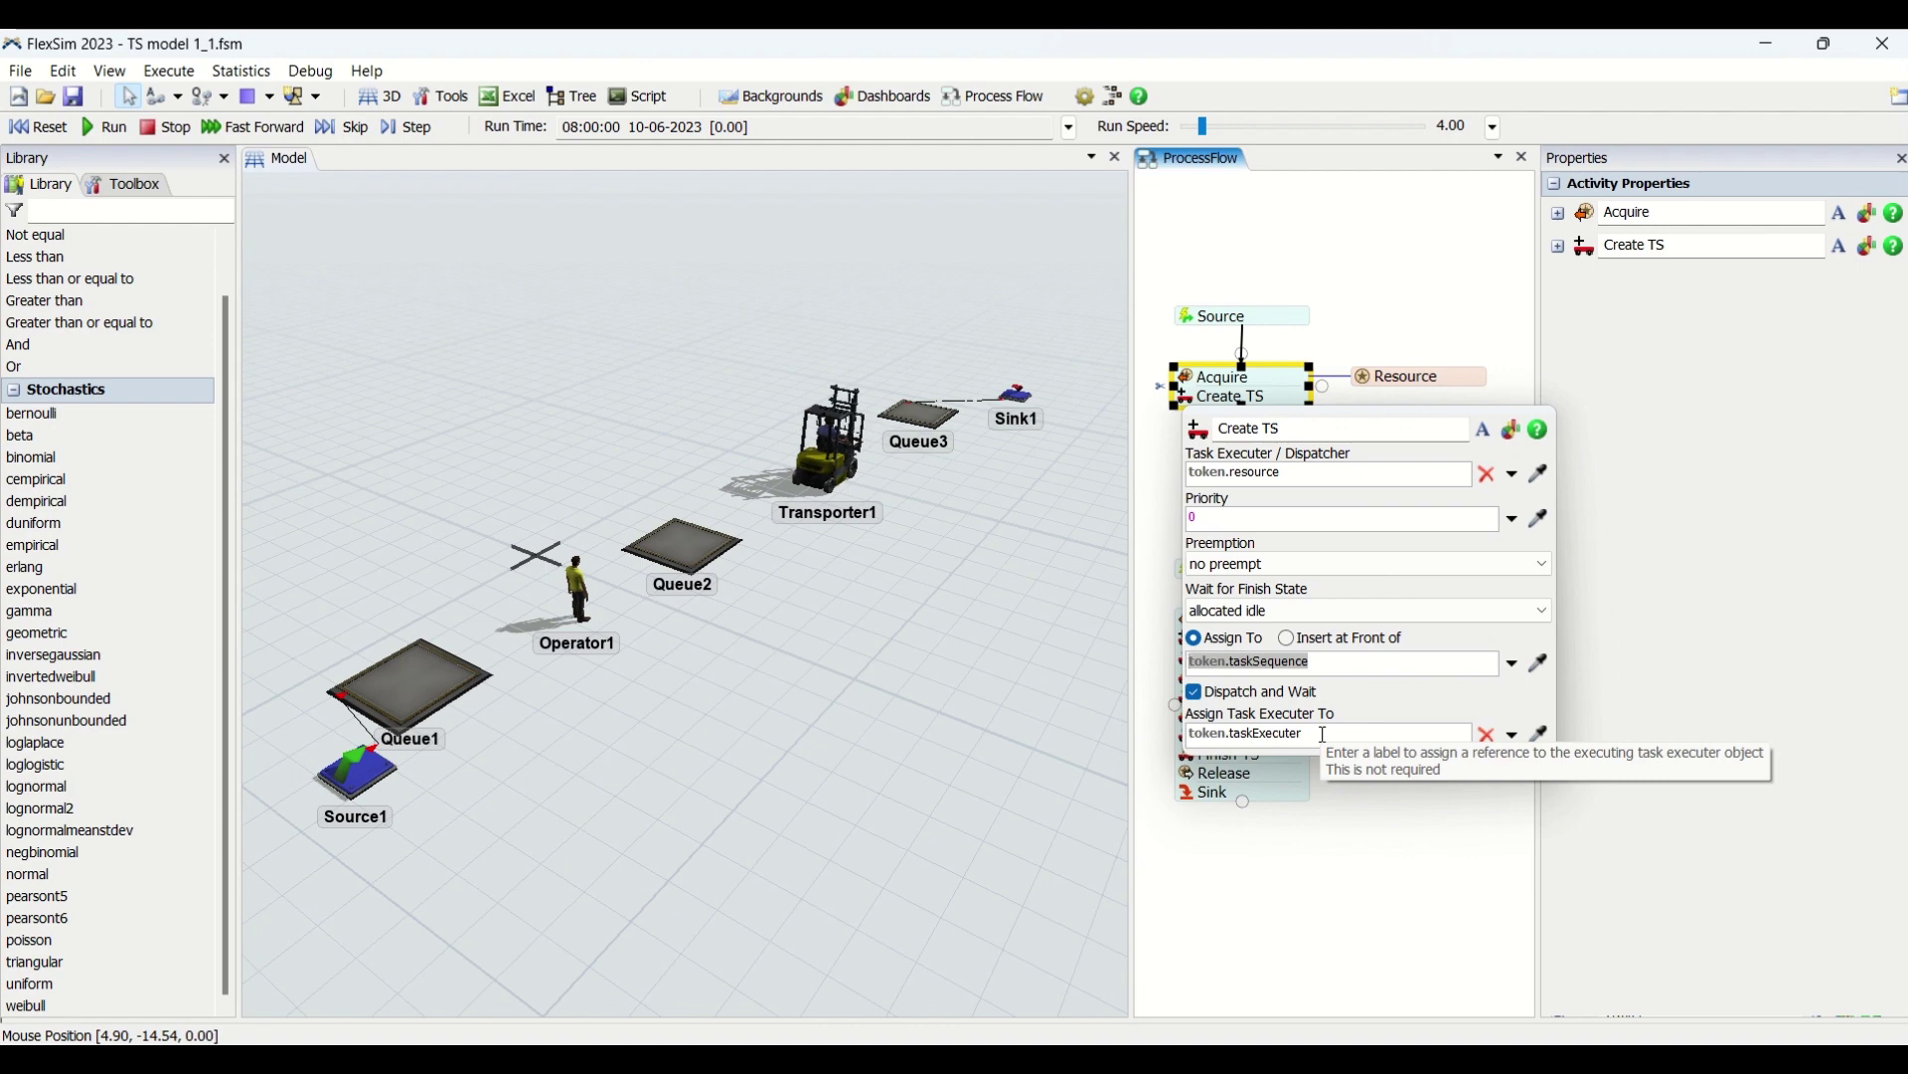
Step: Add a Travel To Object activity and attach it beneath Create TS in the upper flow
click(1344, 343)
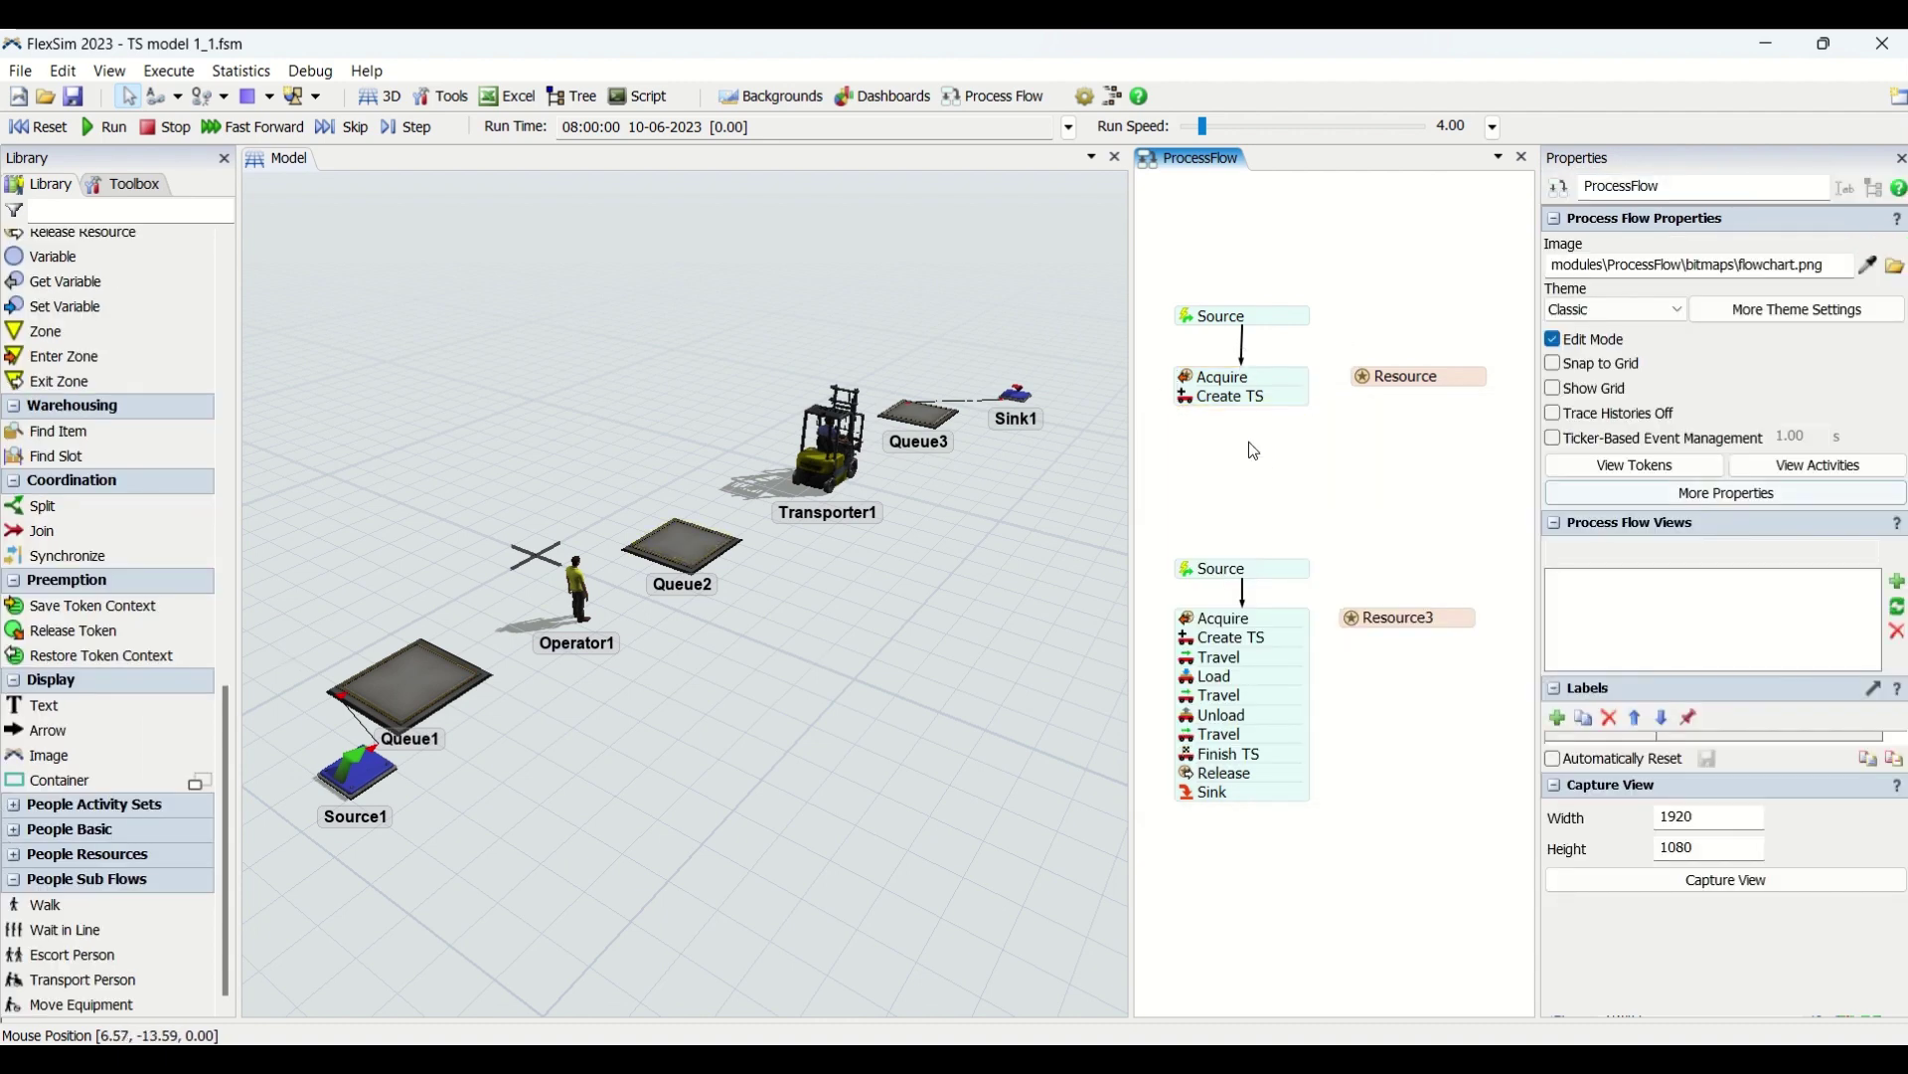
scroll(186, 500, up, 3)
scroll(186, 500, up, 3)
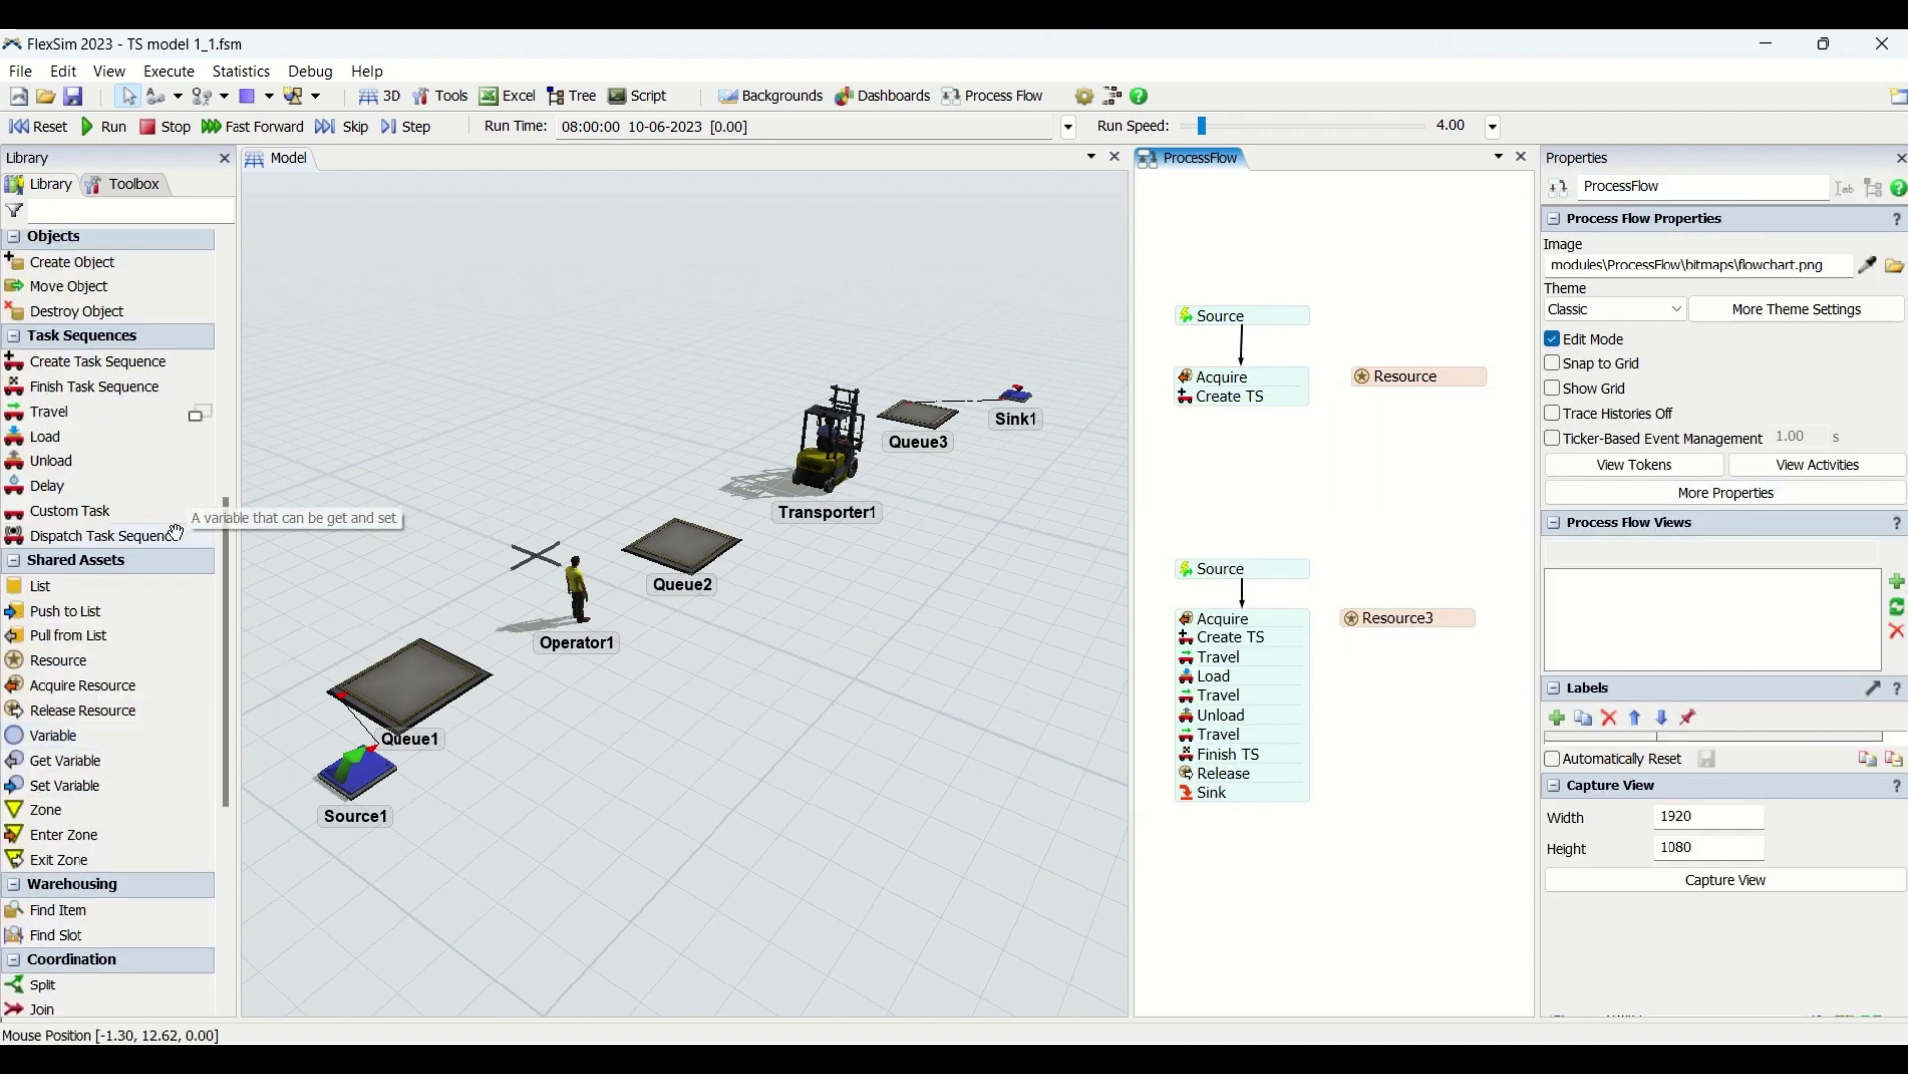
scroll(184, 507, up, 2)
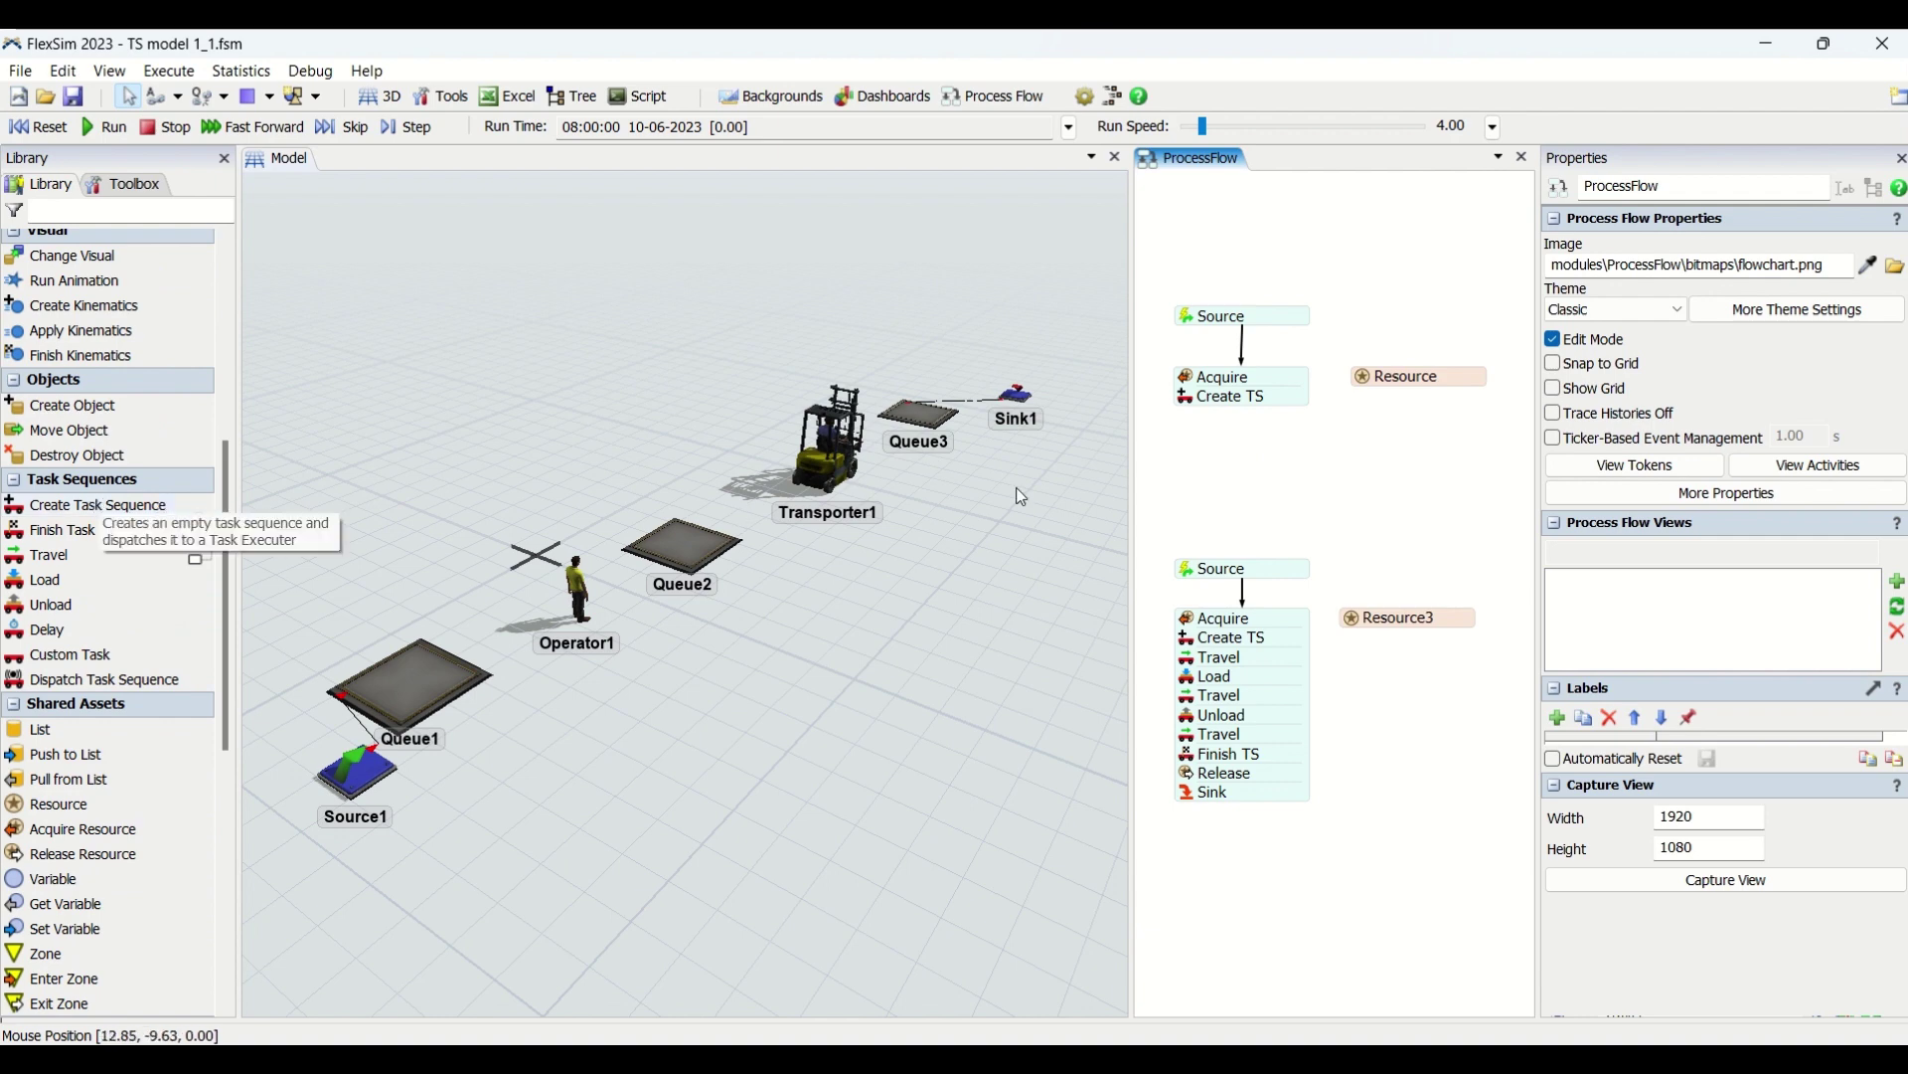
double_click(1225, 438)
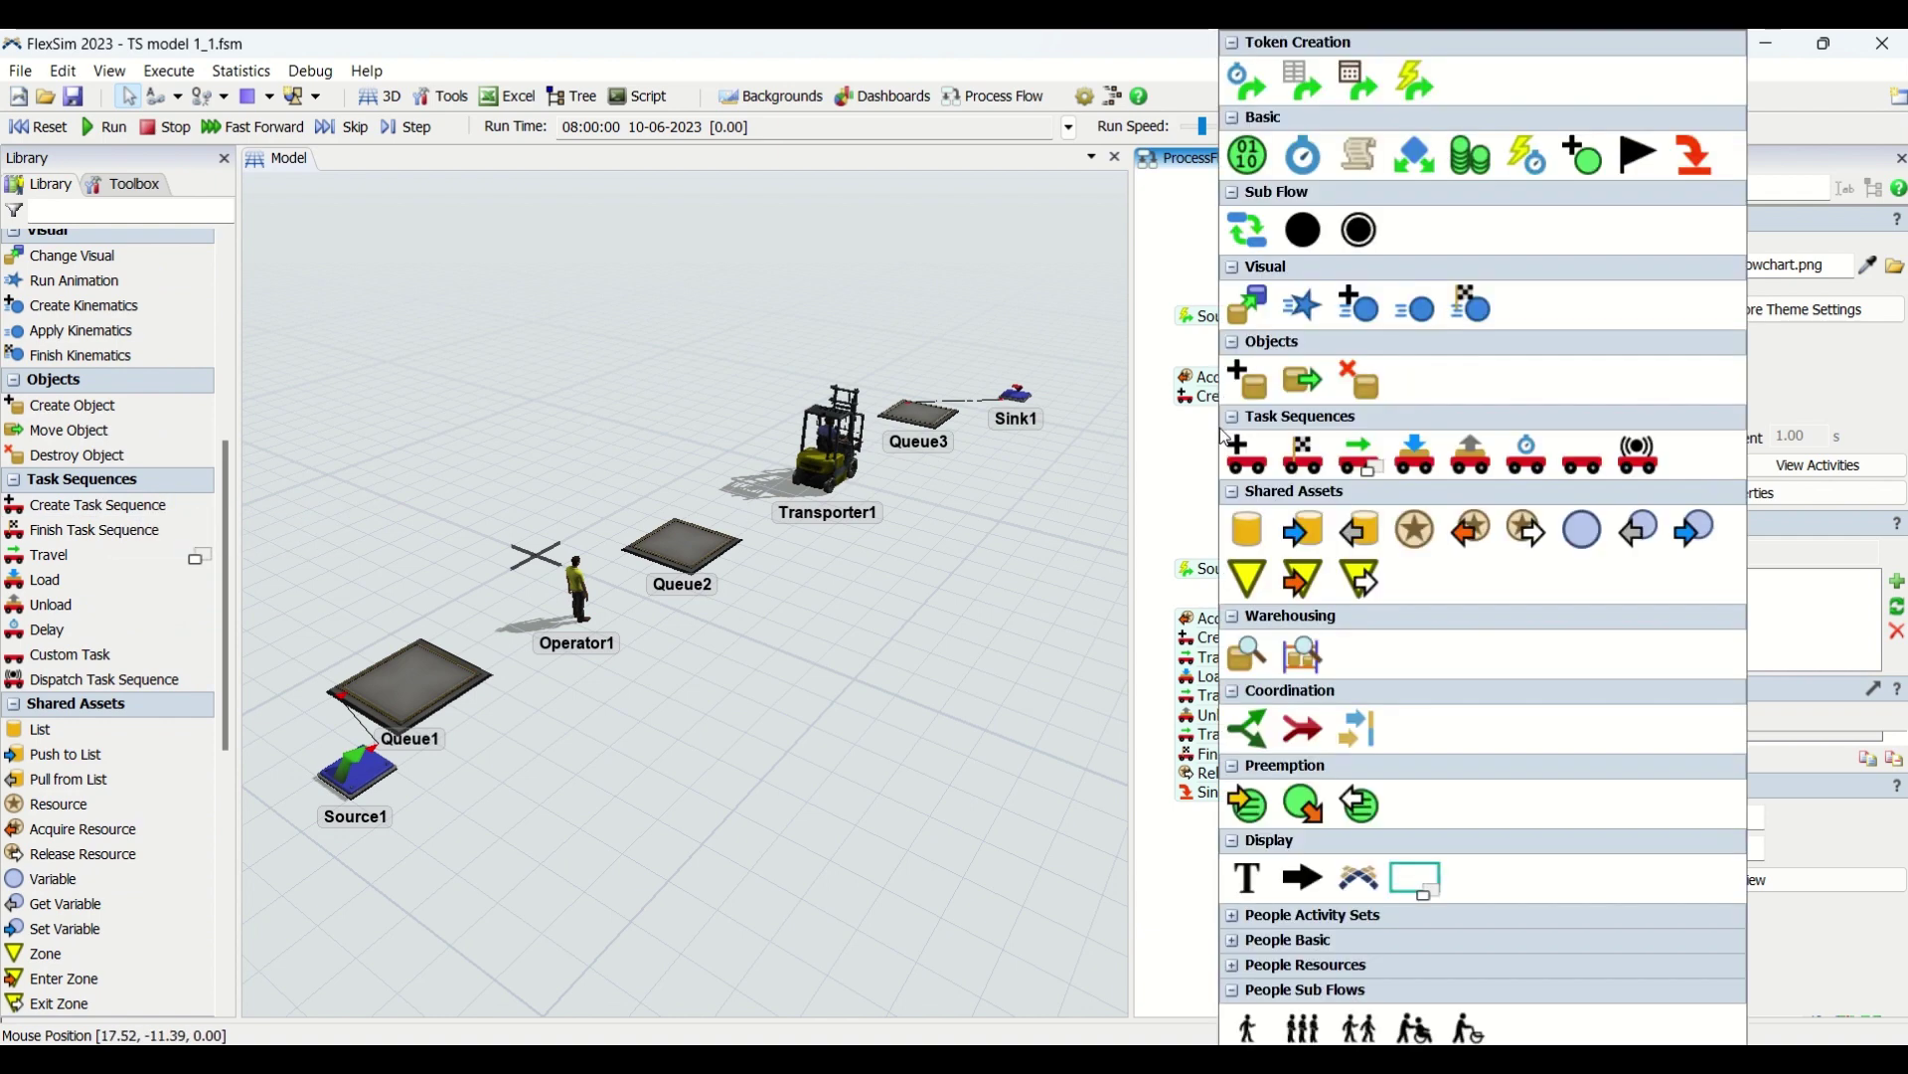
click(1359, 458)
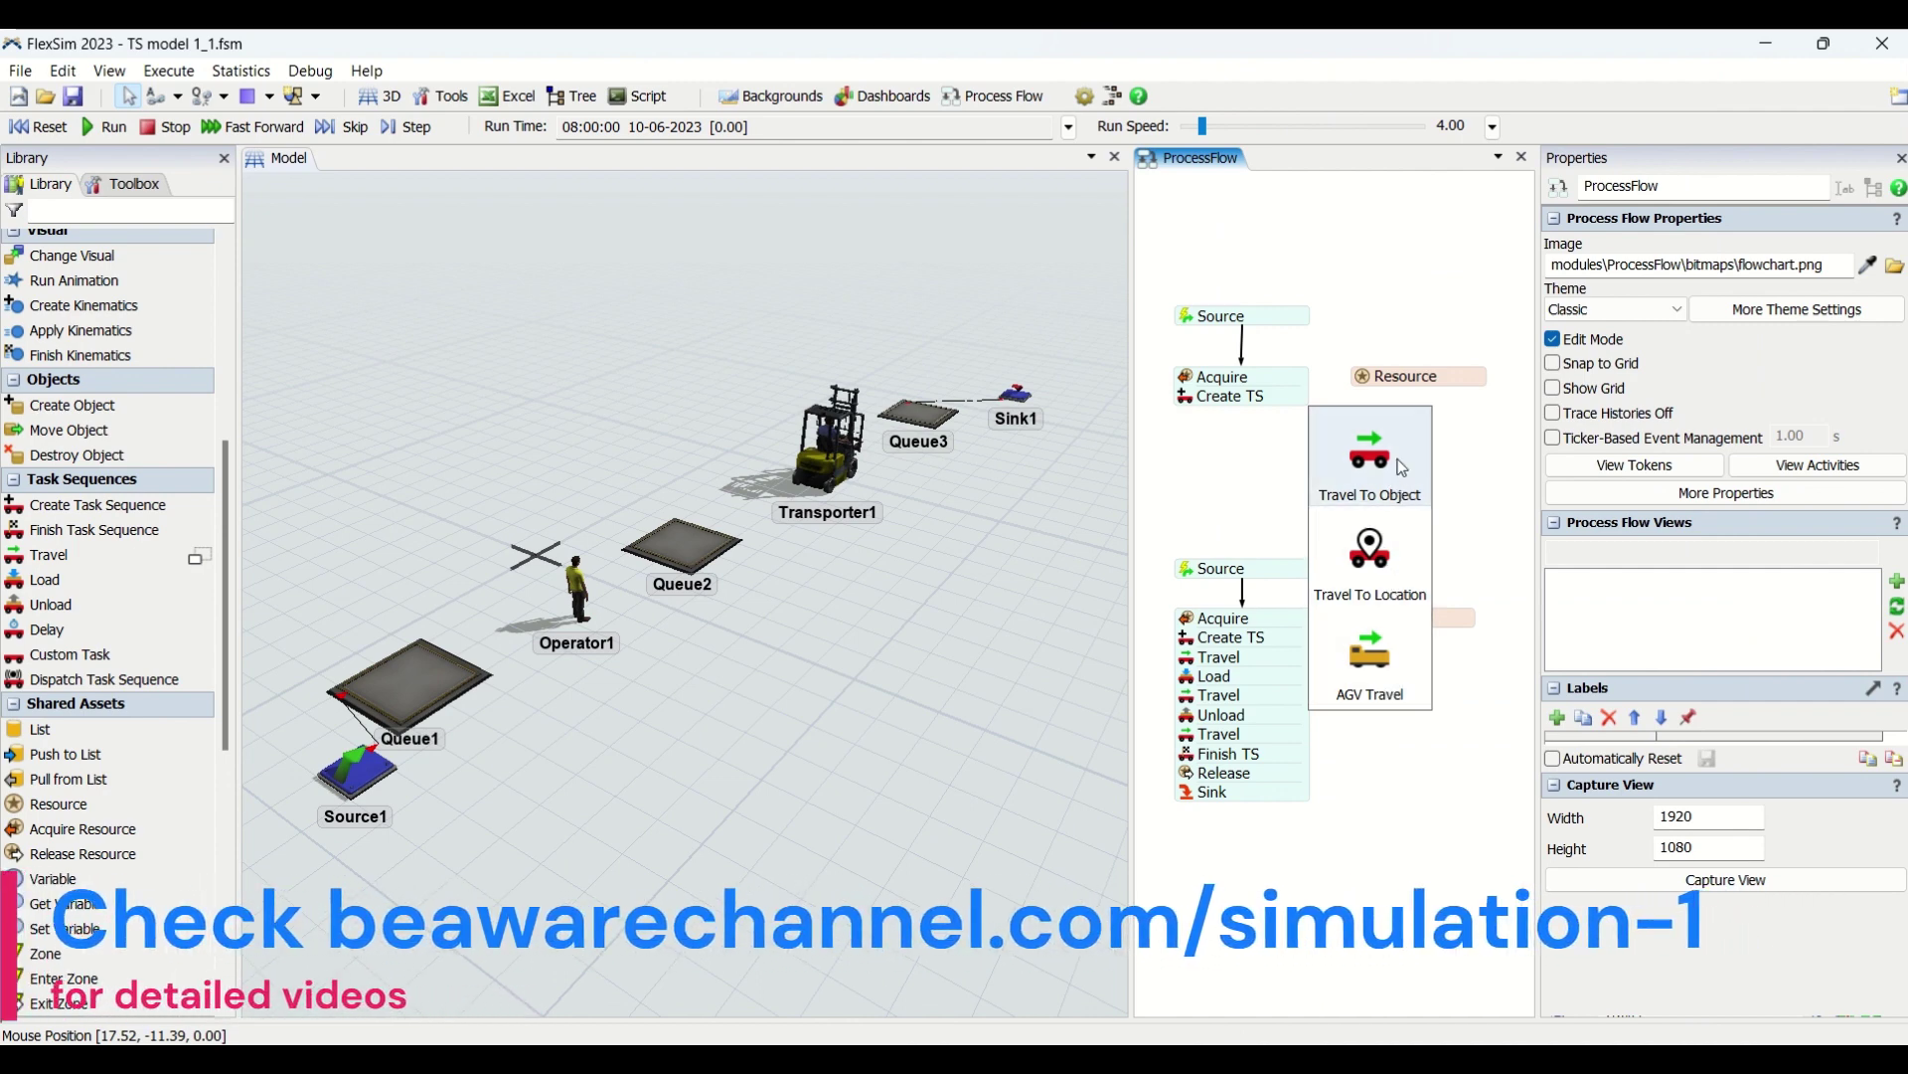
drag(1401, 467, 1275, 421)
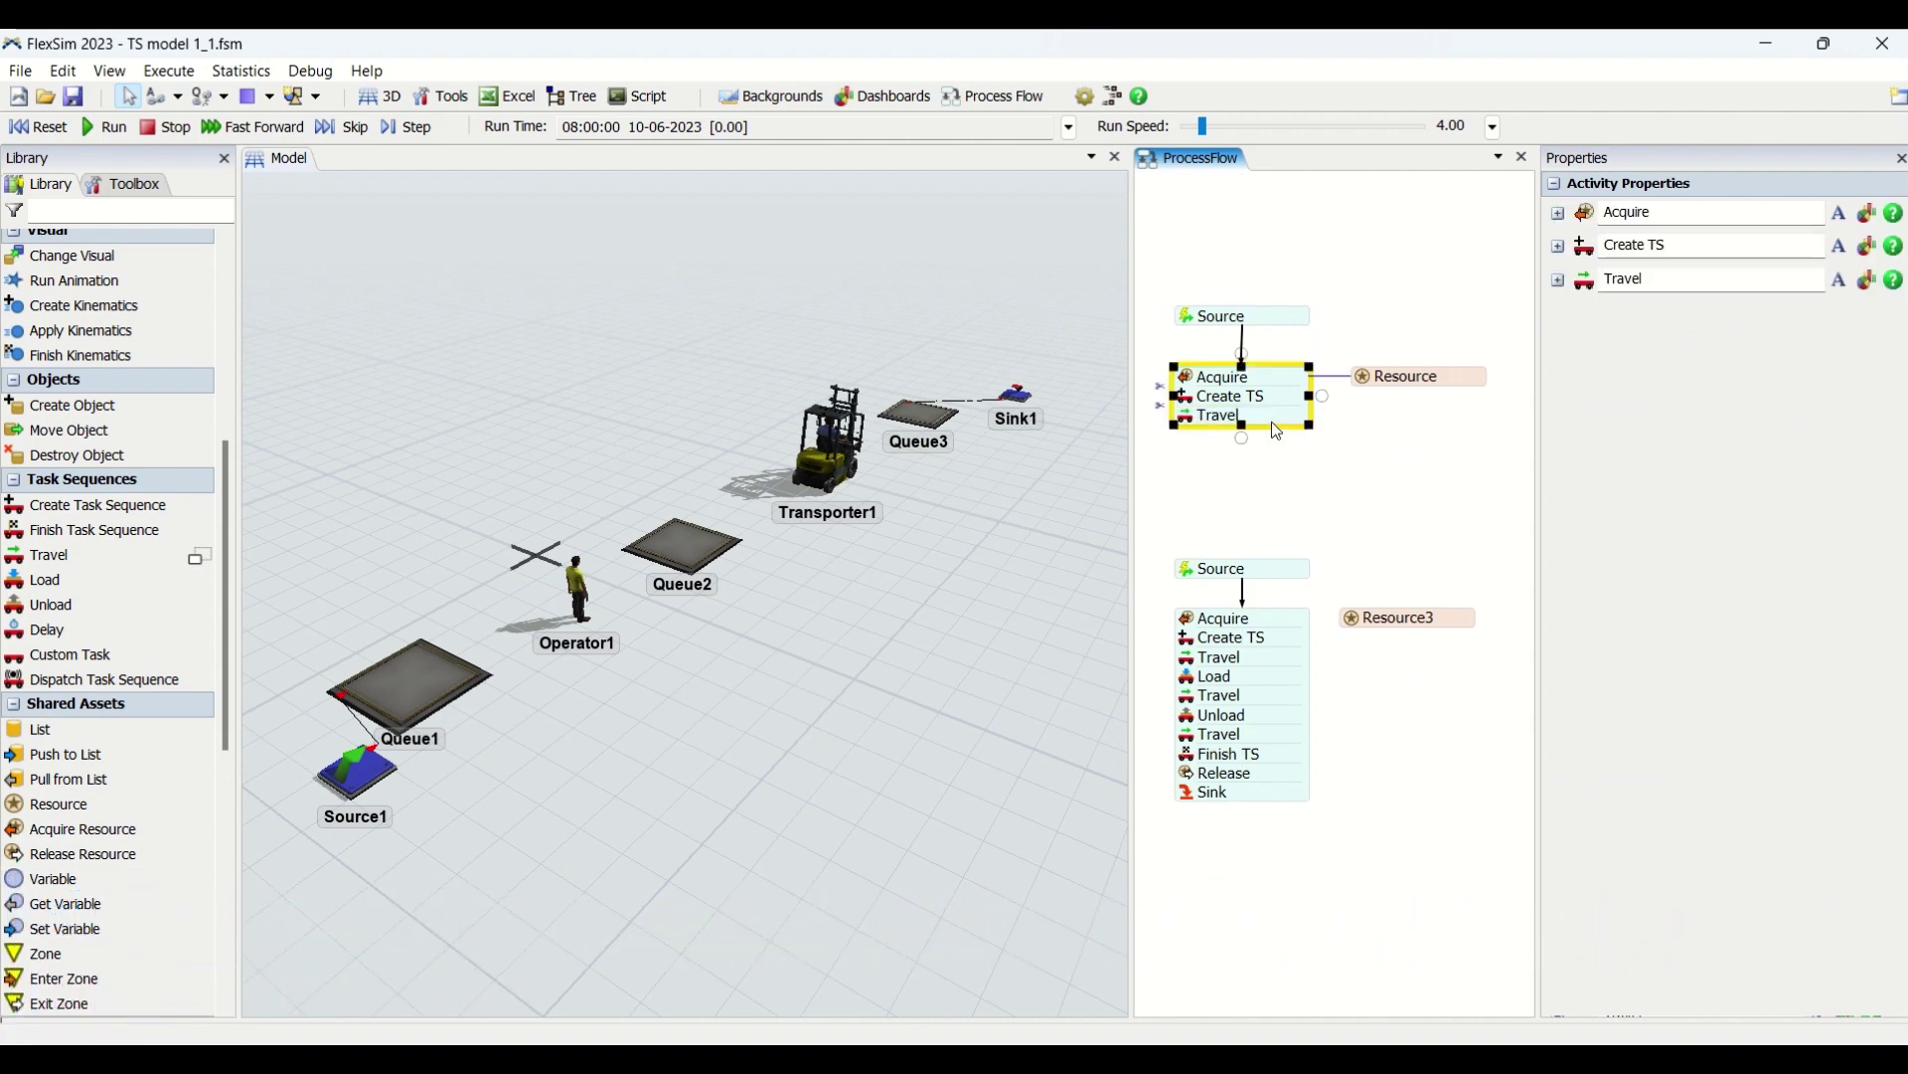
Step: Set the destination of the upper flow's Travel activity to Queue1 by sampling the queue in the 3D model
double_click(1210, 418)
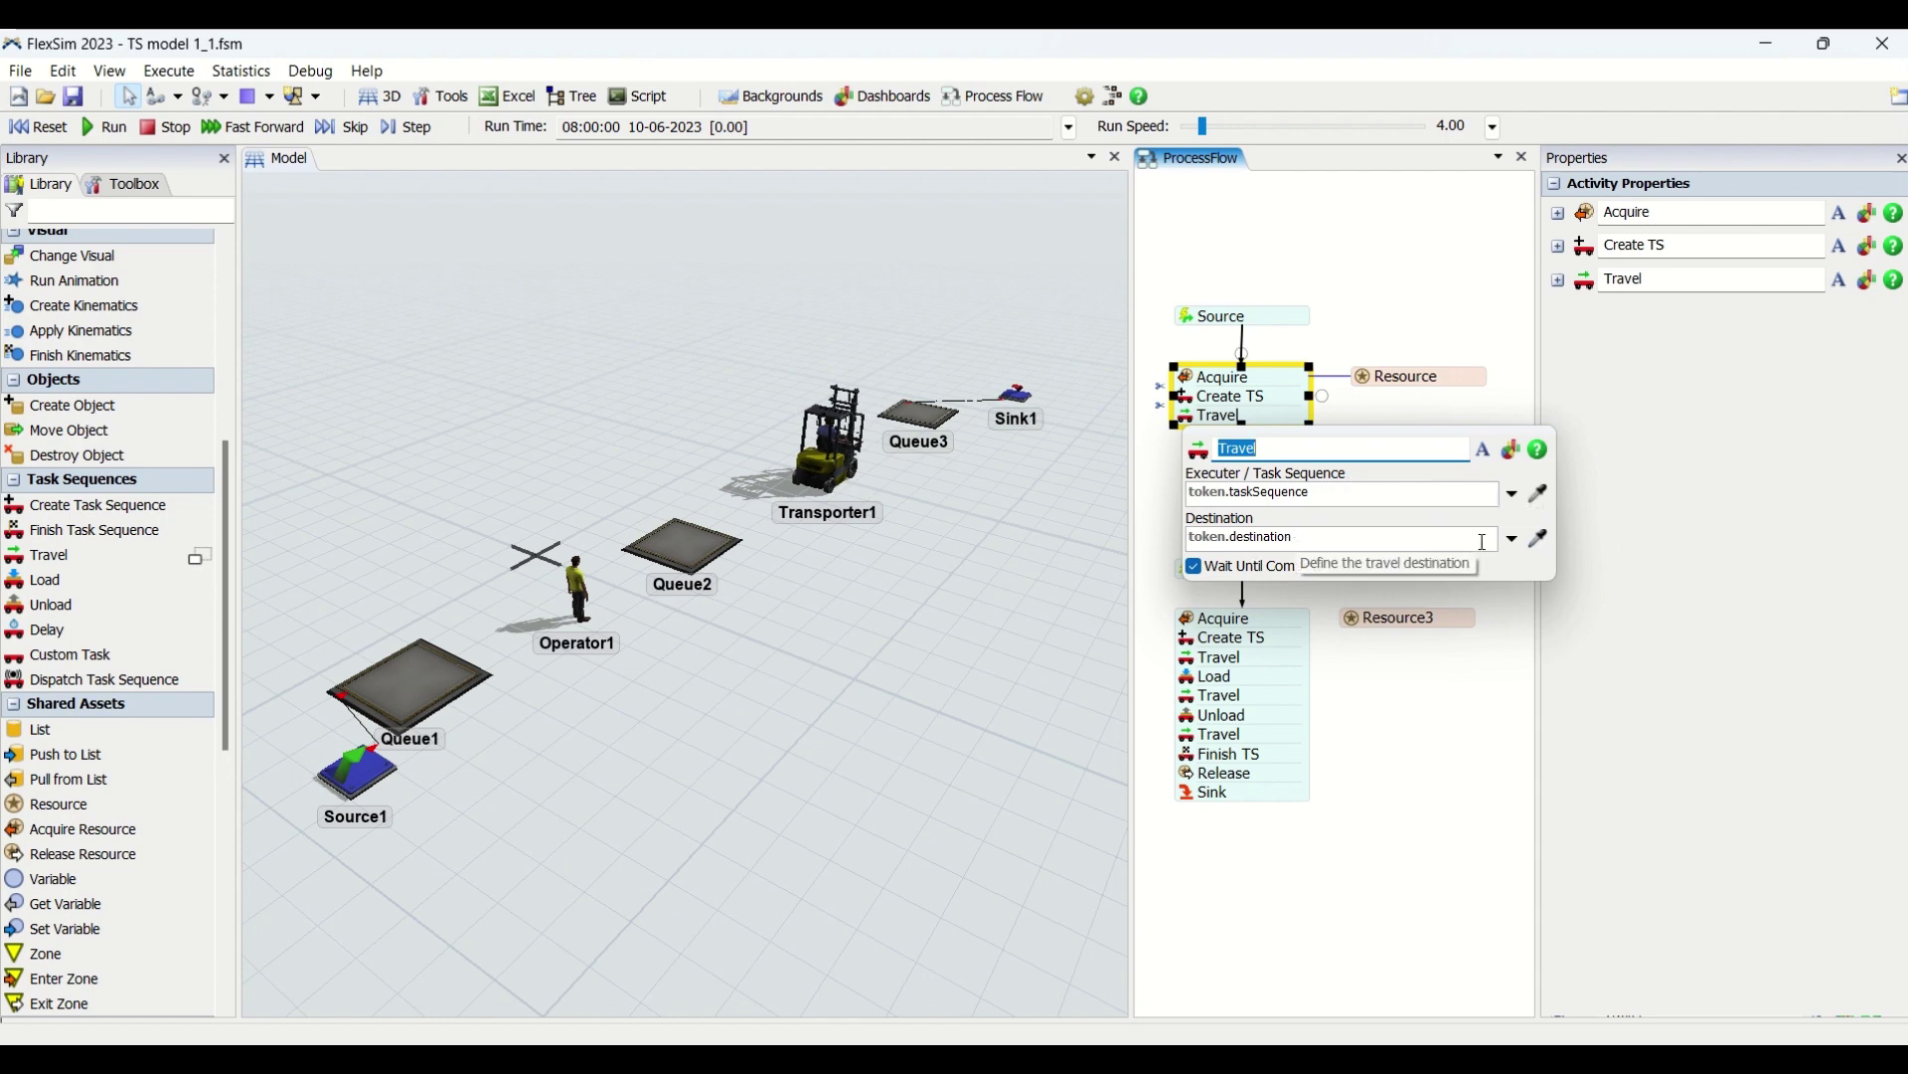
click(1538, 537)
click(453, 689)
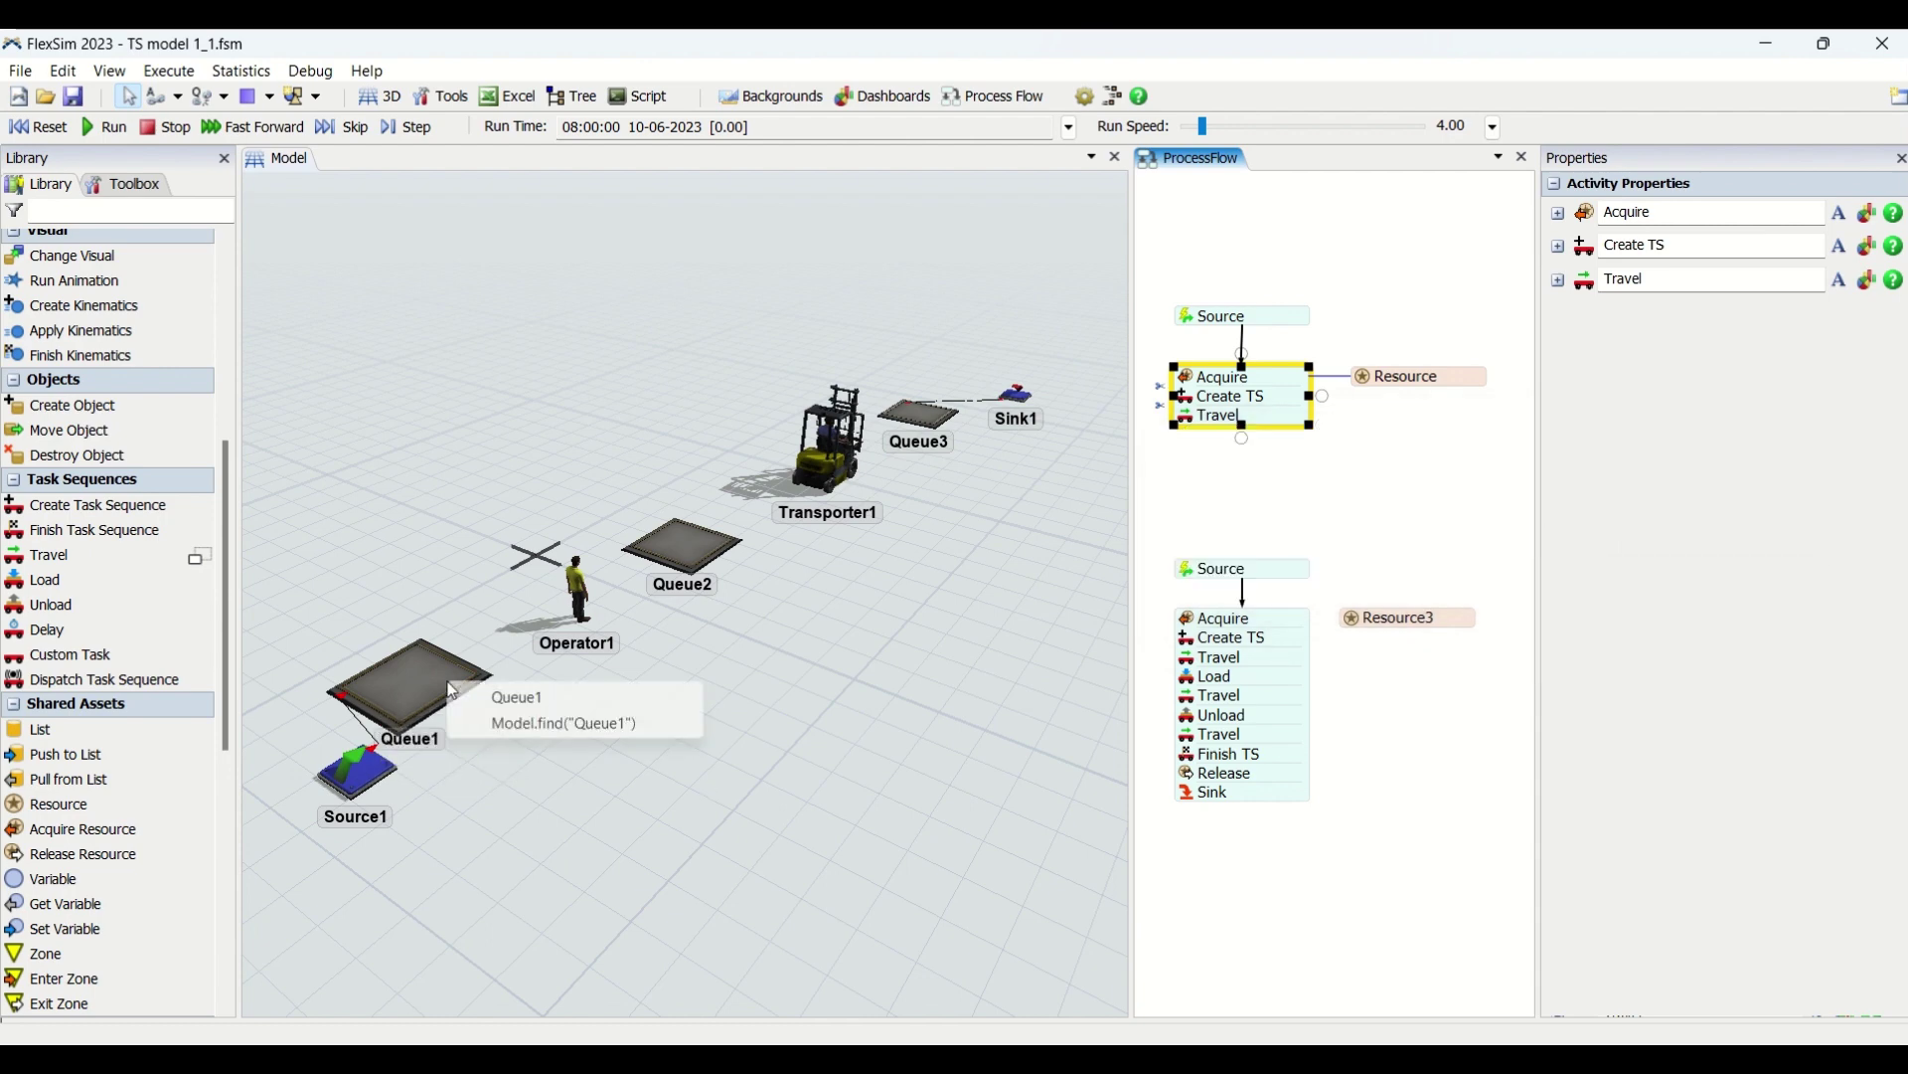
click(664, 697)
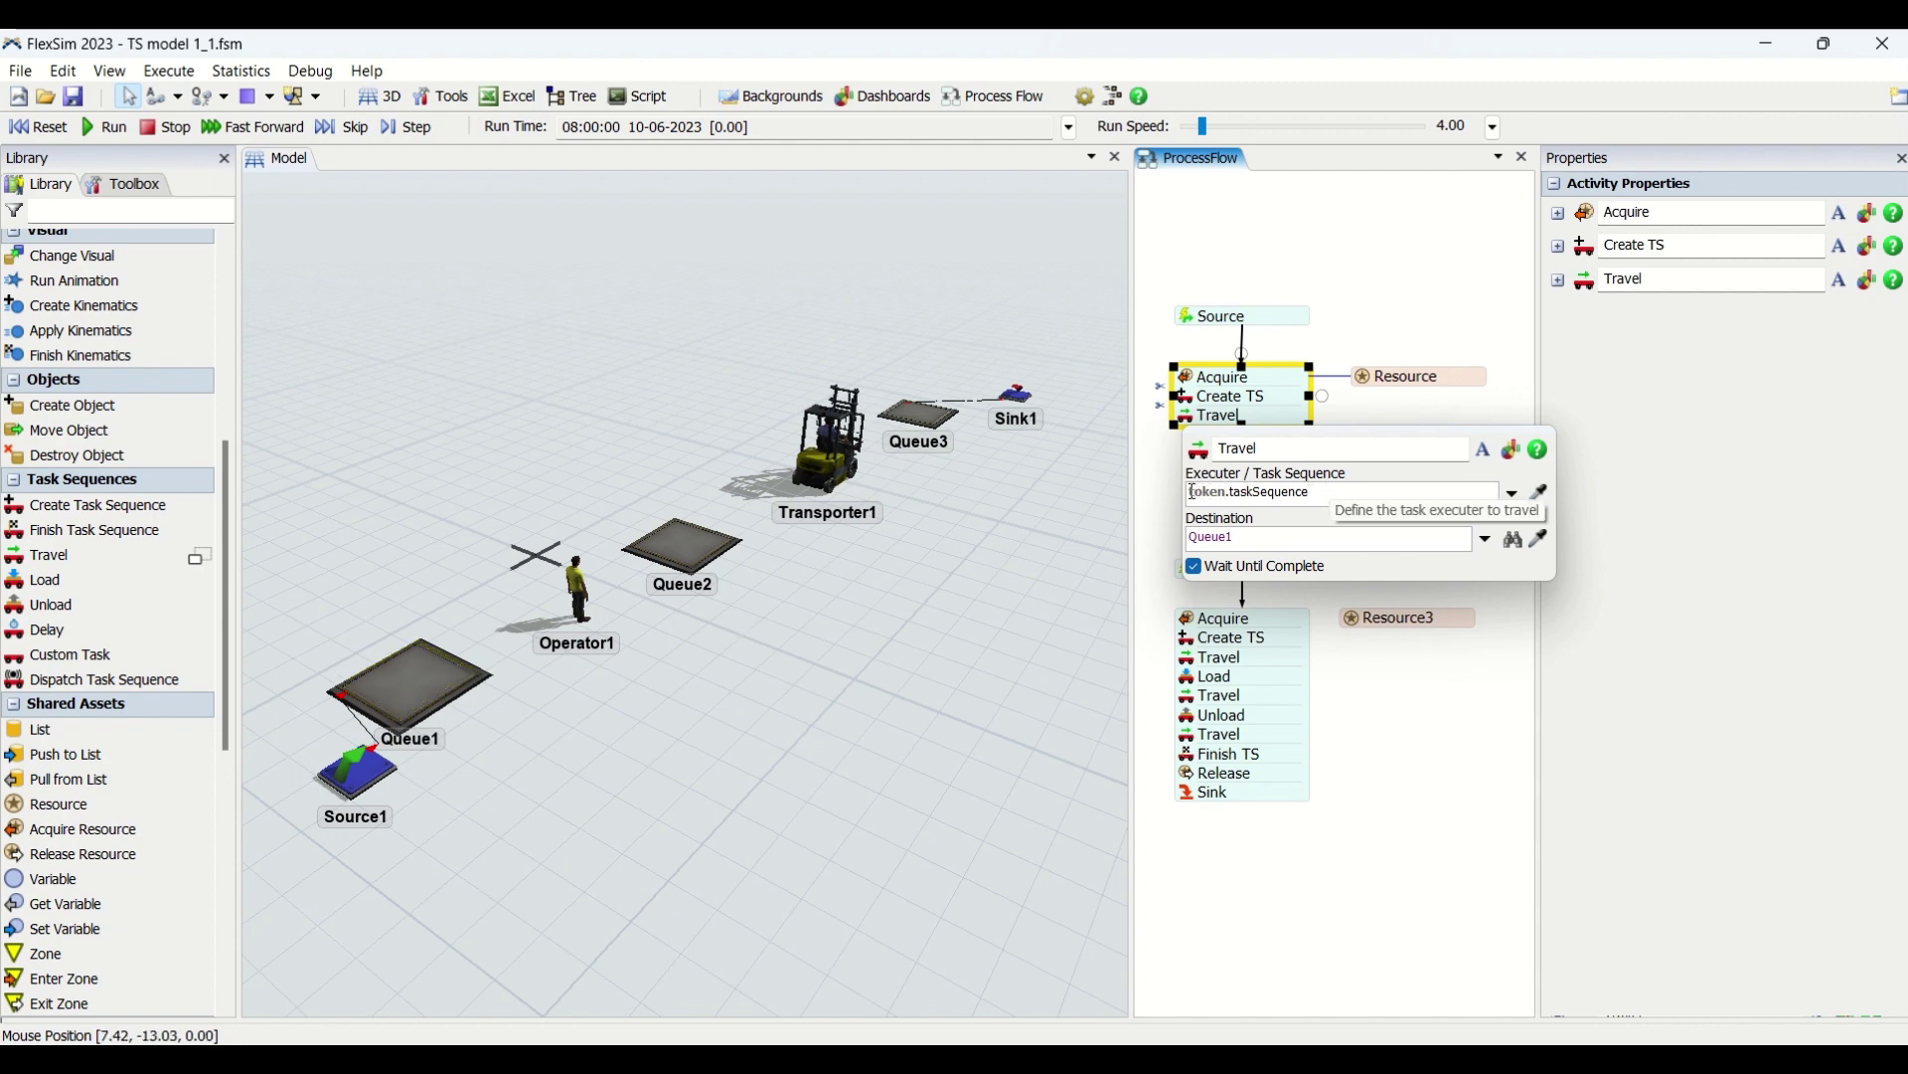
Step: Compare the task sequence label assigned in Create TS with the Executer / Task Sequence reference in Travel, and review Travel's destination
click(1324, 491)
click(1189, 398)
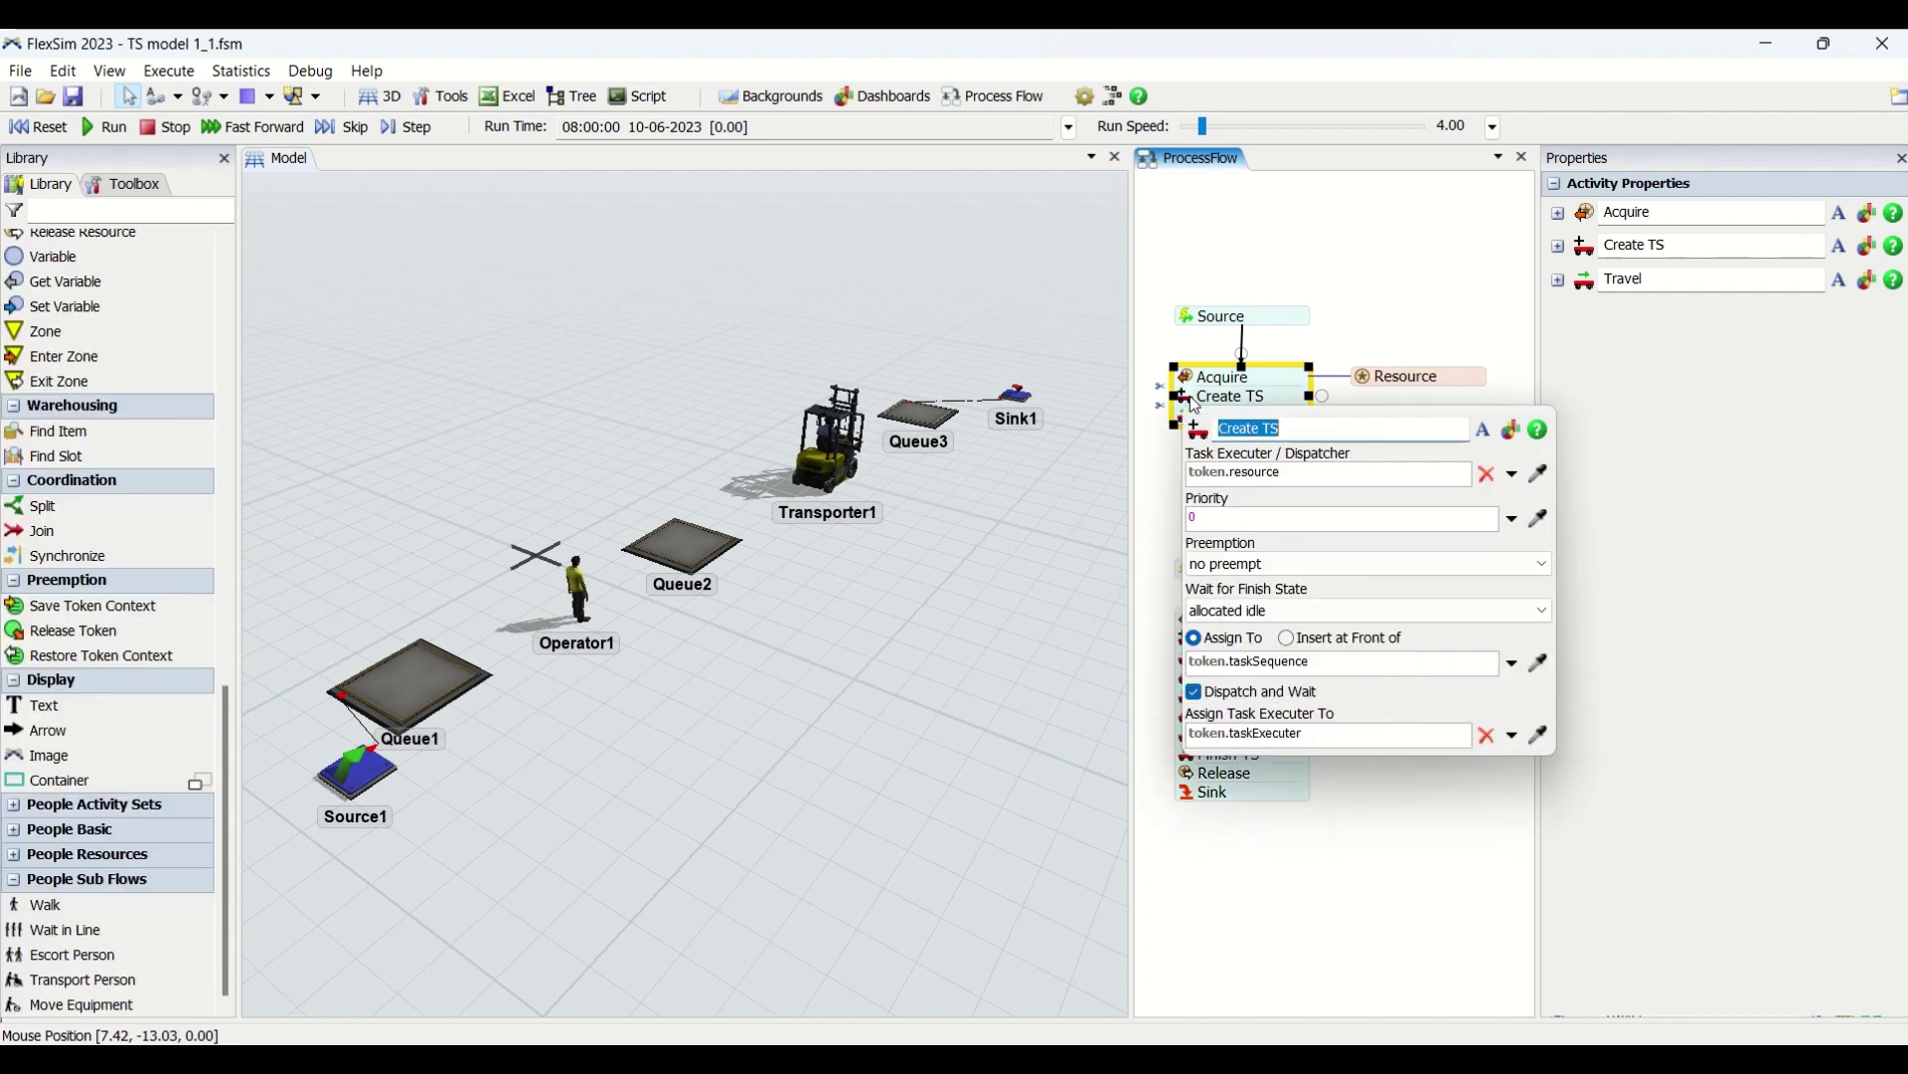
click(1317, 663)
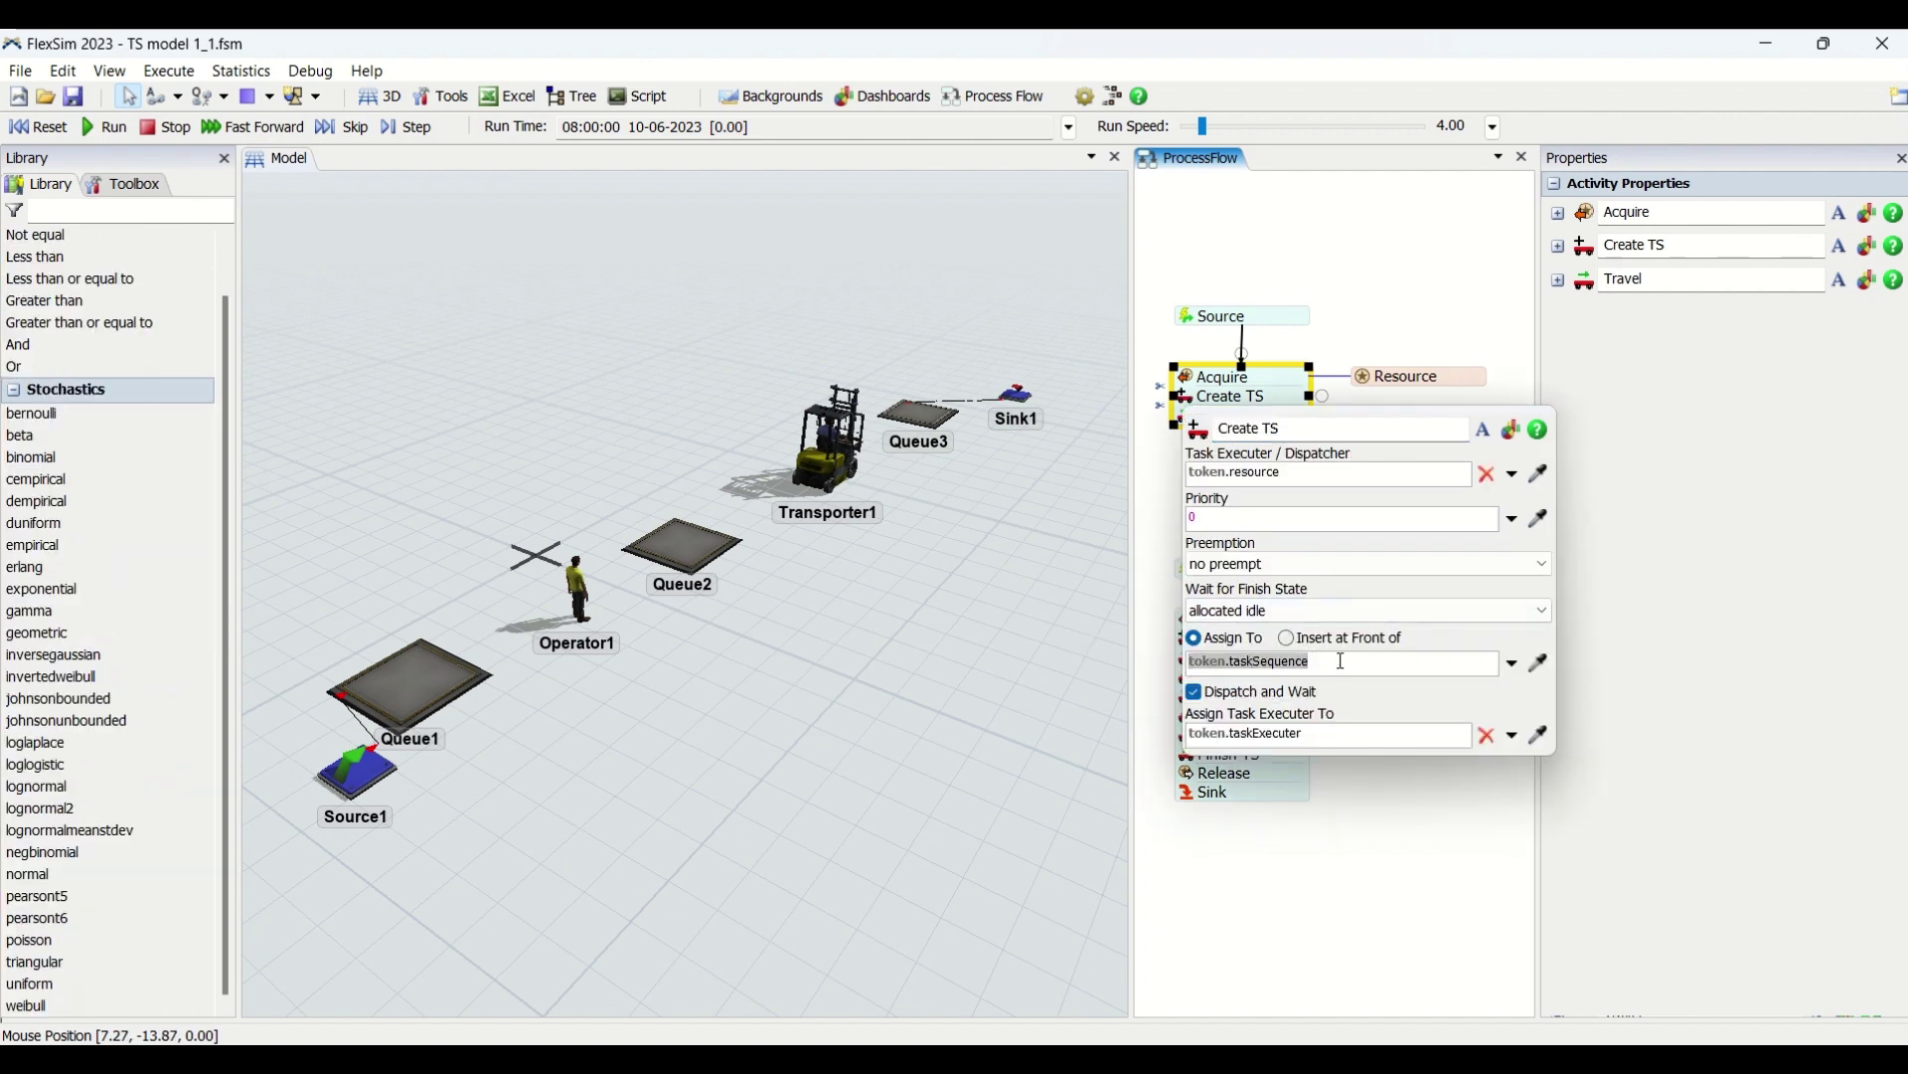
click(1199, 438)
click(1215, 415)
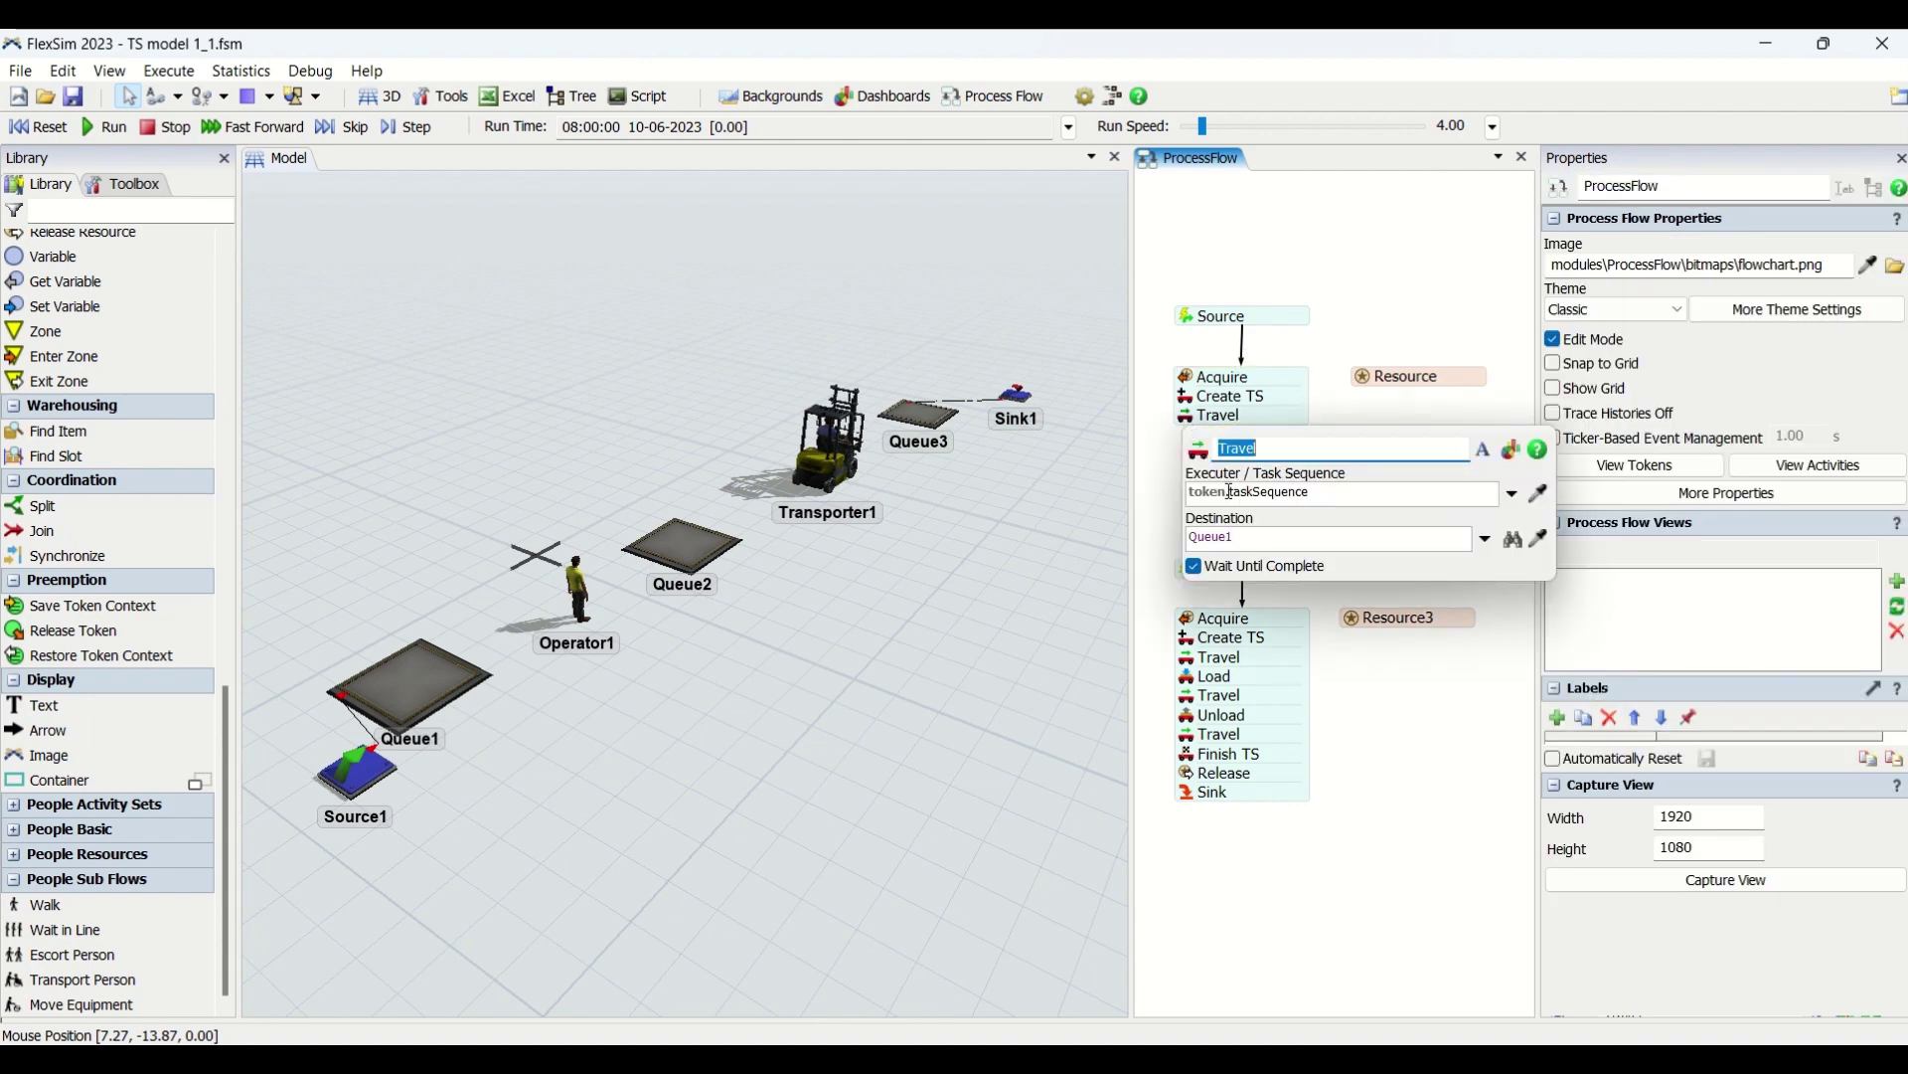
click(1292, 494)
click(1310, 494)
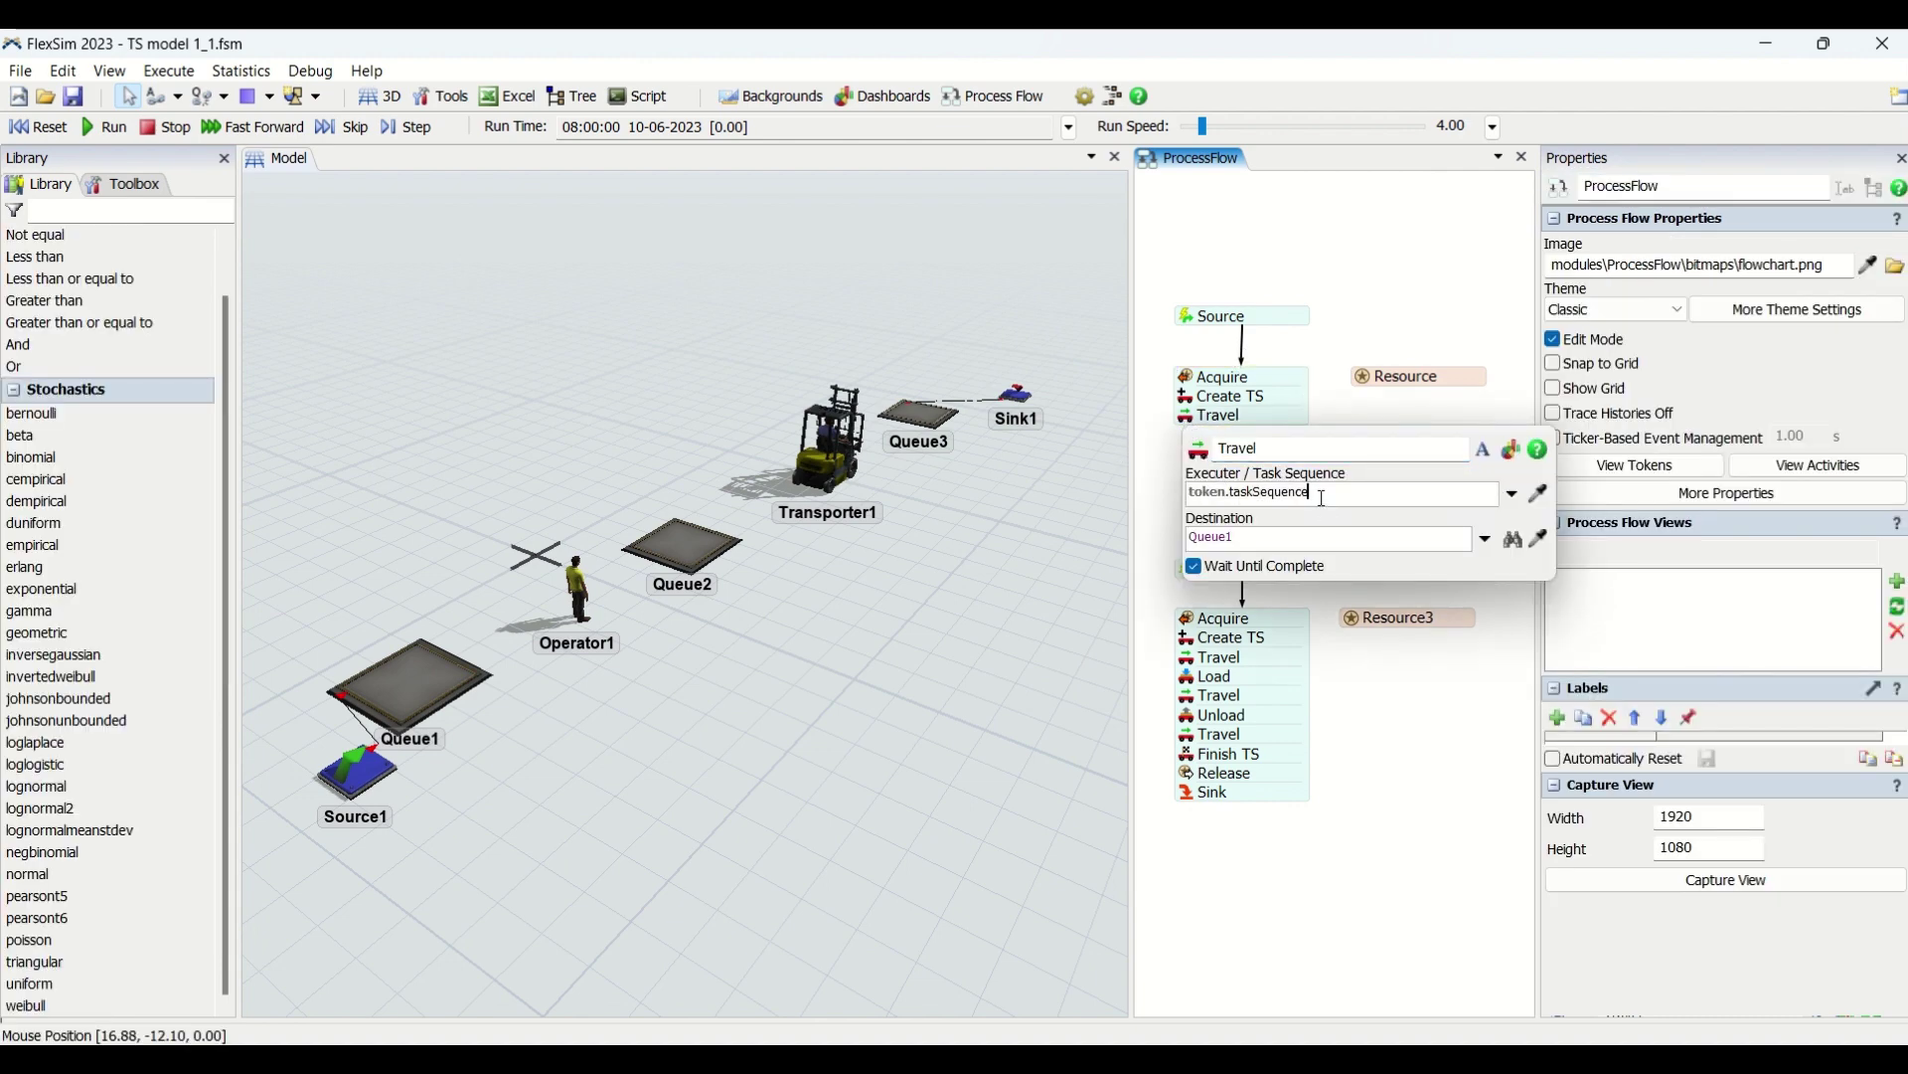
click(1202, 397)
click(1239, 662)
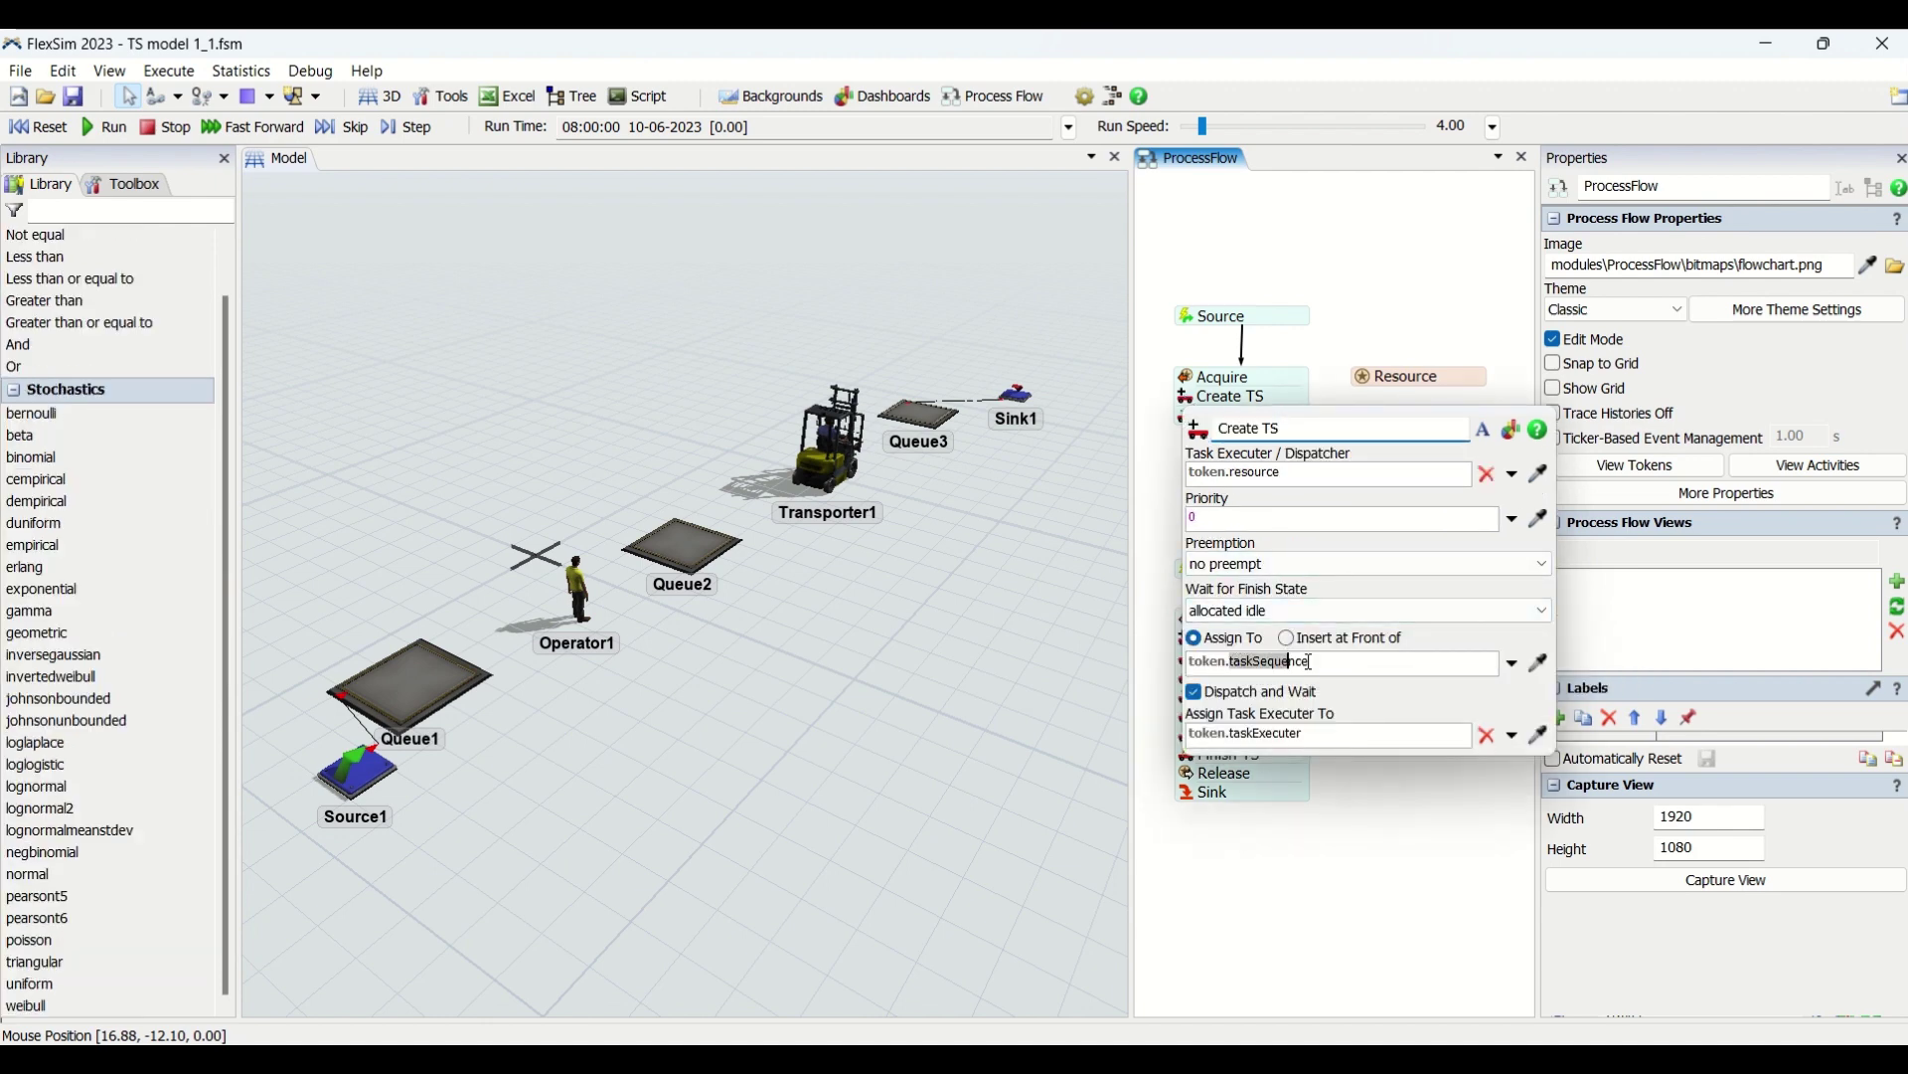
click(1324, 410)
click(1257, 419)
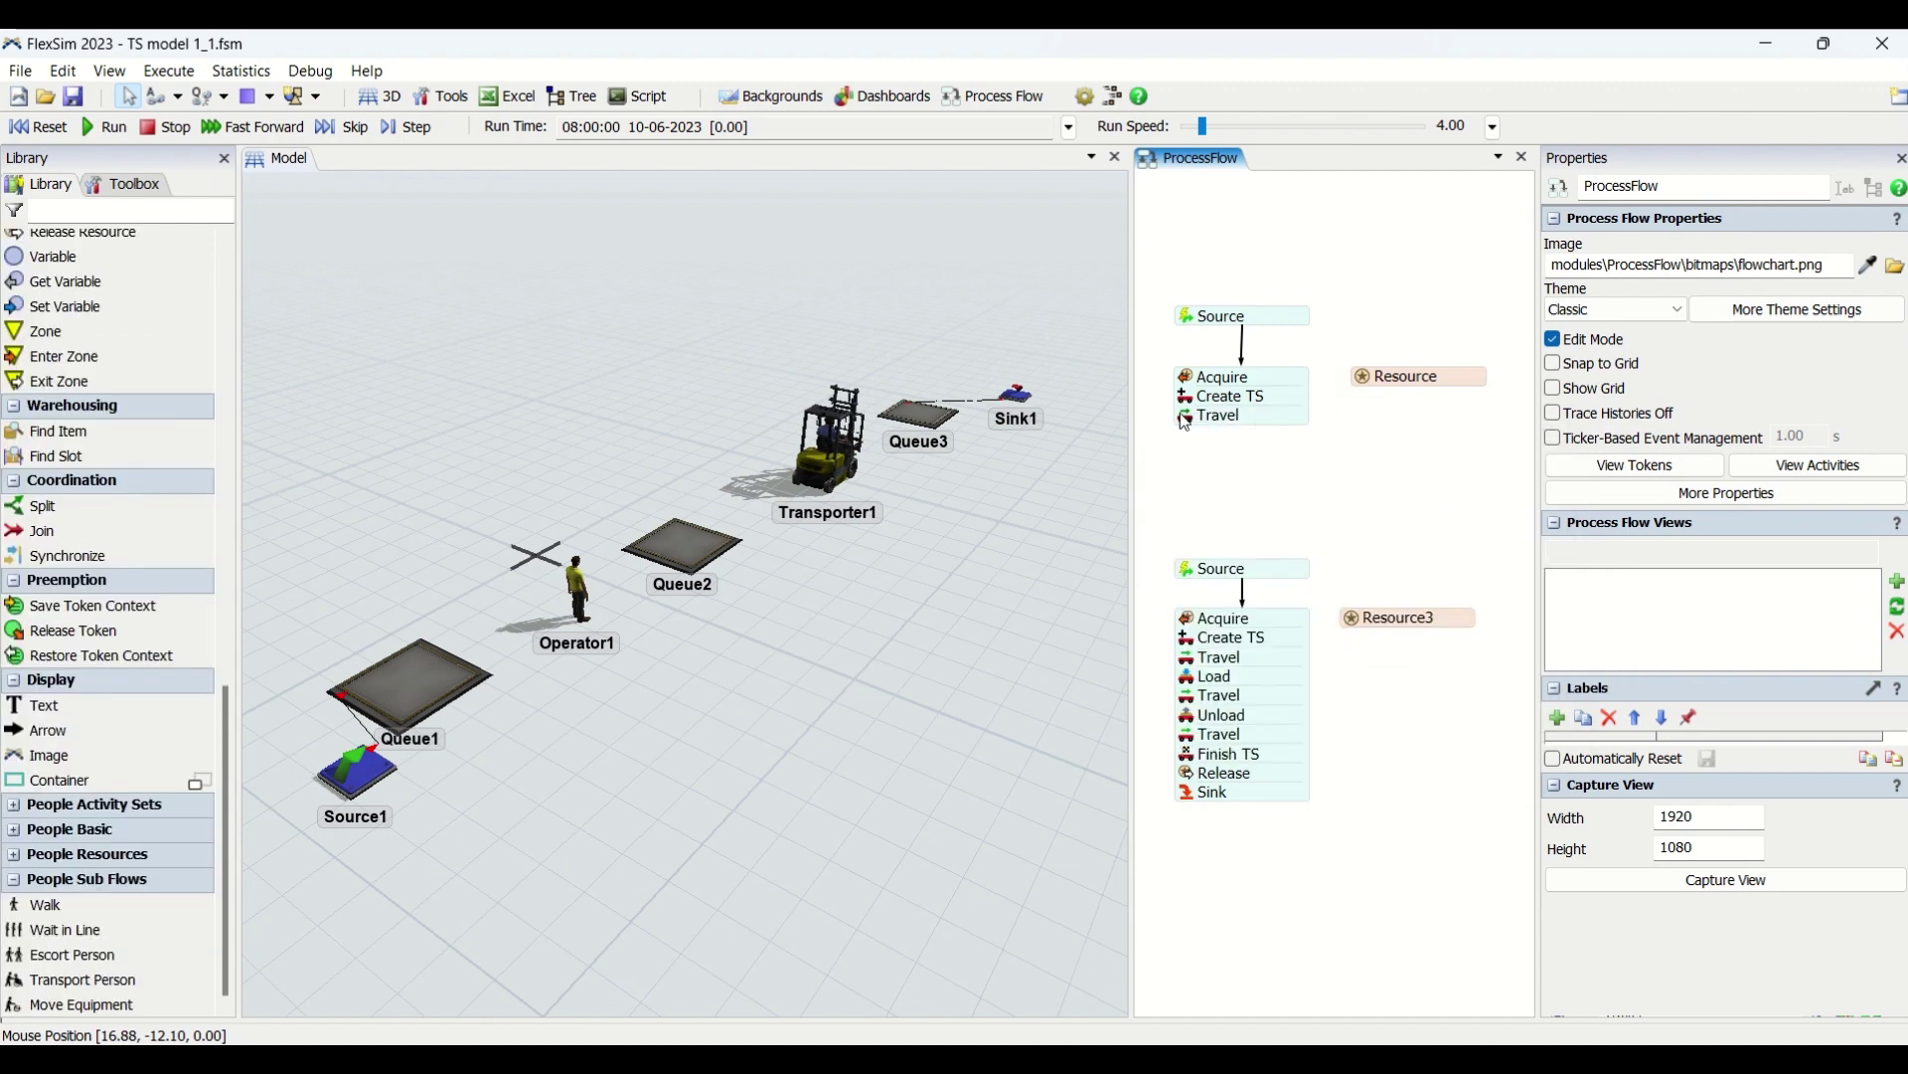
drag(1233, 494, 1358, 494)
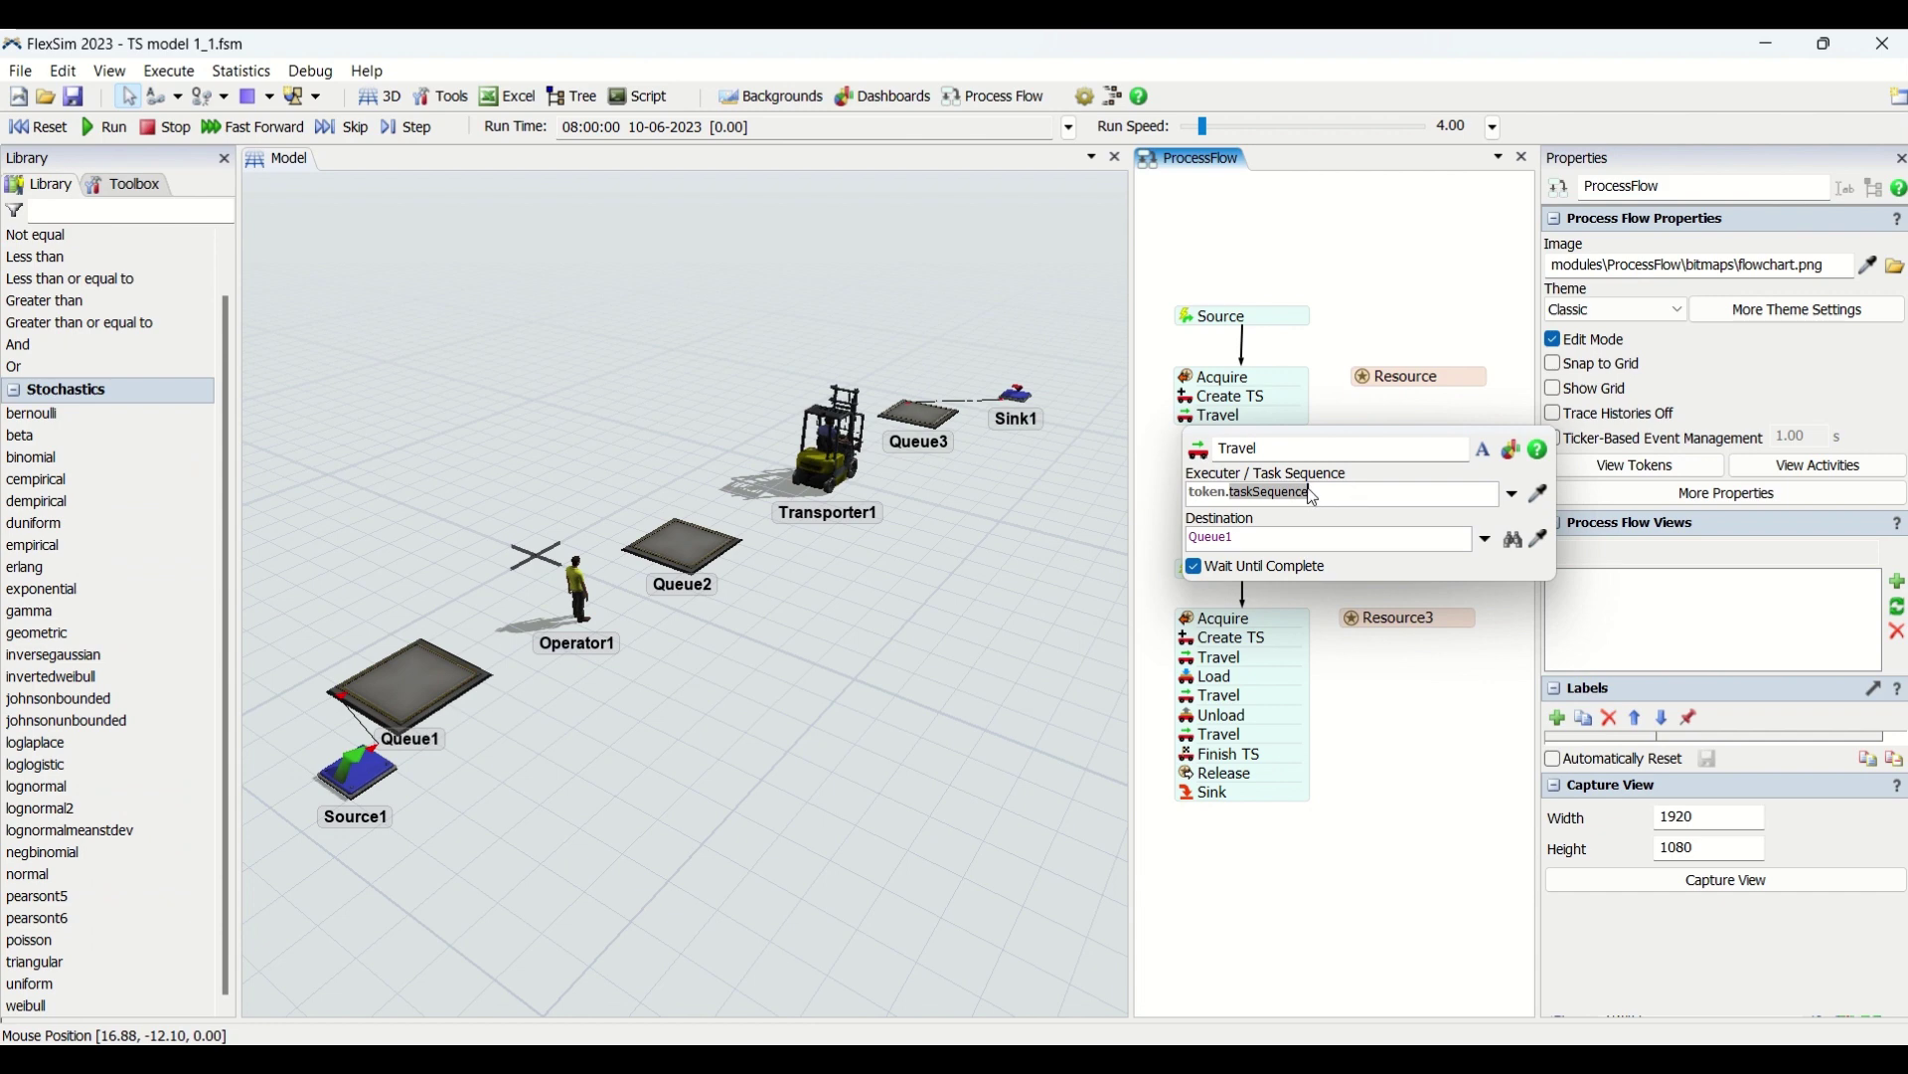
click(1312, 494)
drag(1194, 494, 1319, 493)
click(1257, 538)
click(1157, 469)
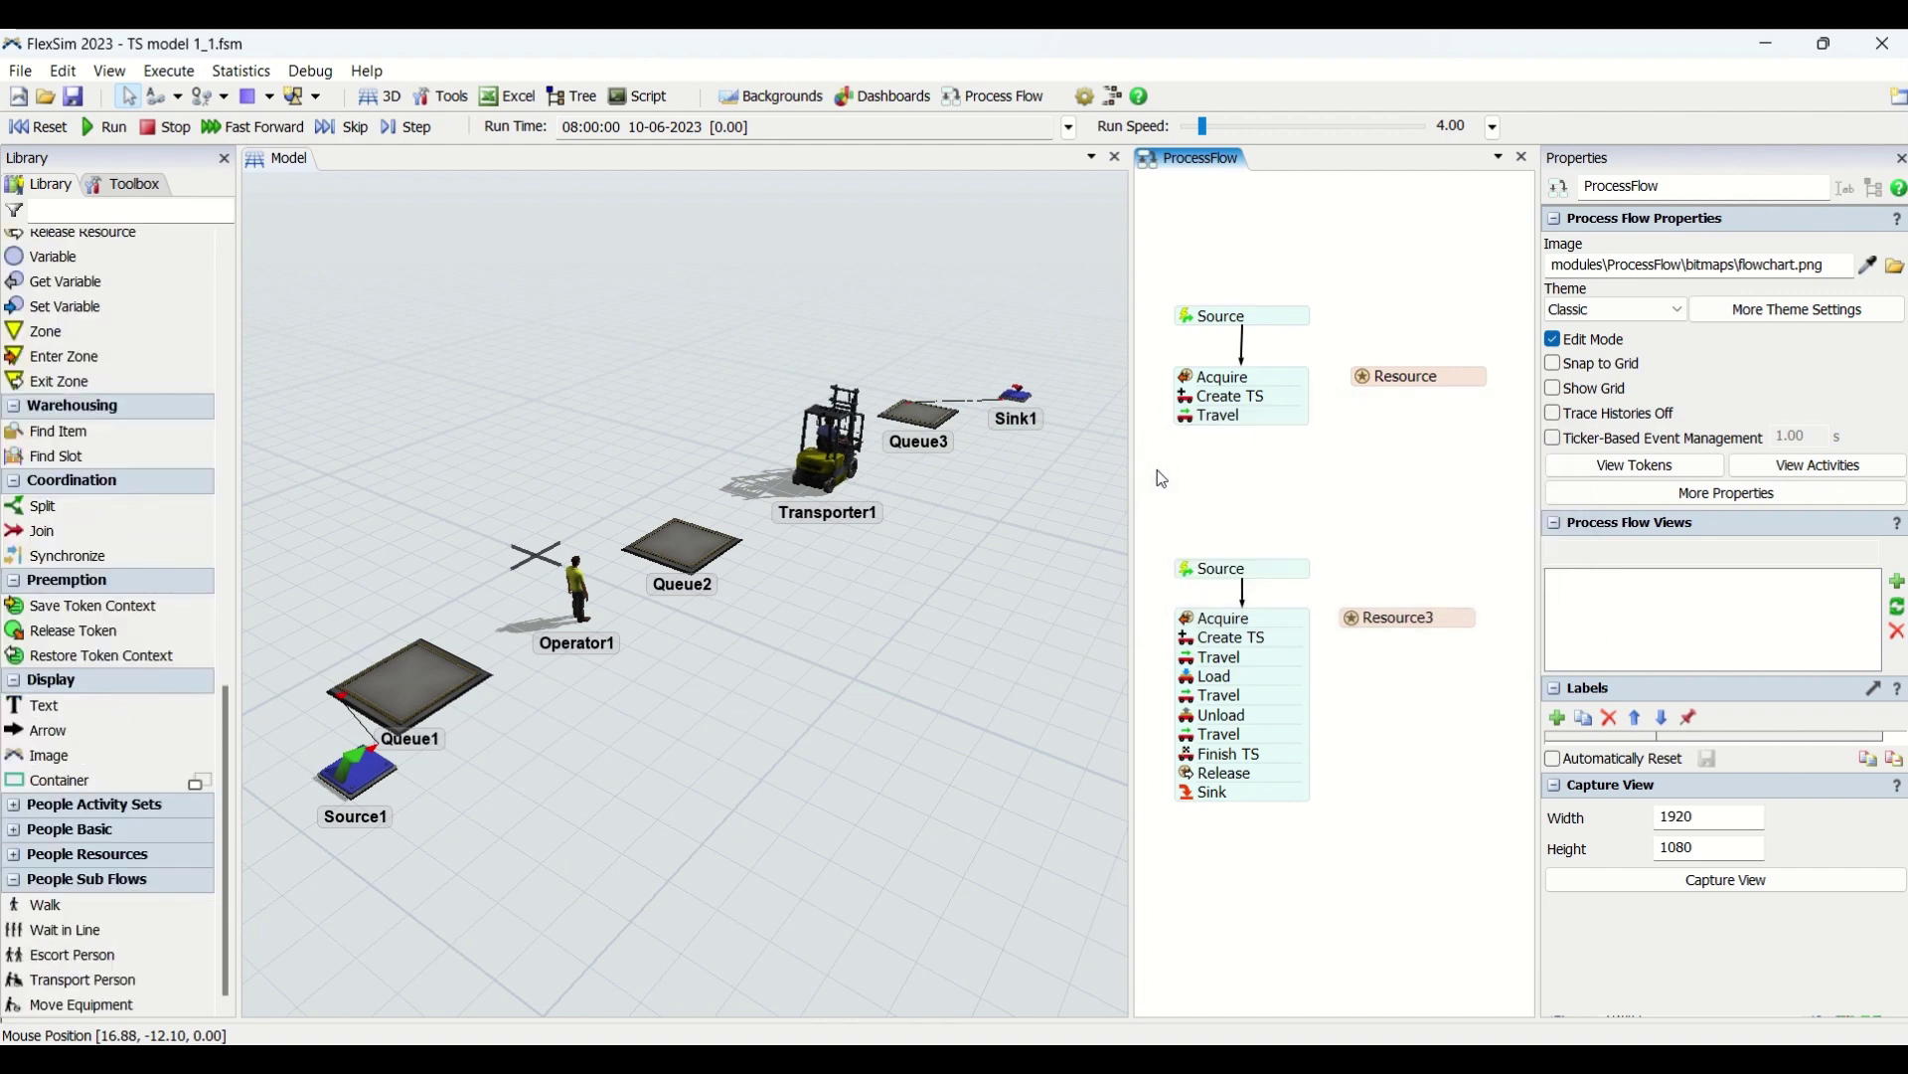
Step: Add a Load activity beneath Travel in the upper flow and open its properties
double_click(1209, 462)
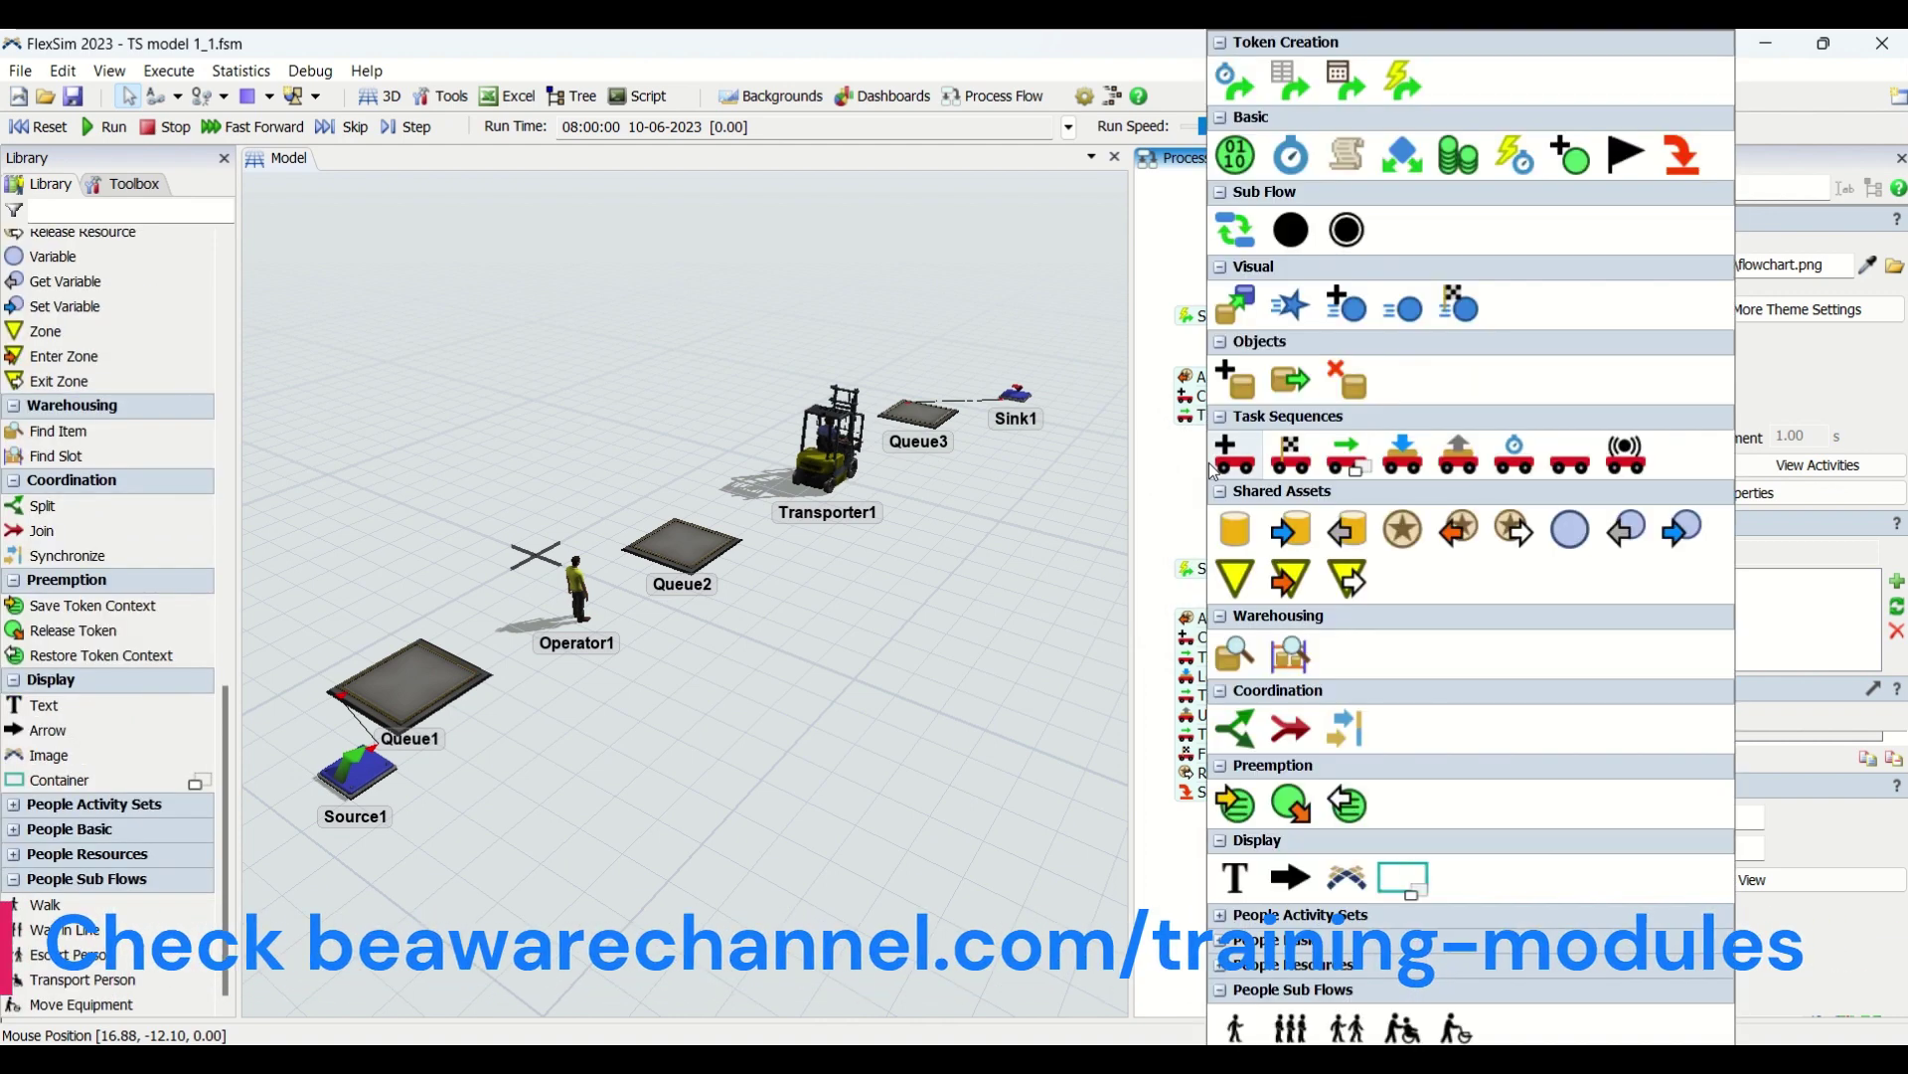
click(1399, 467)
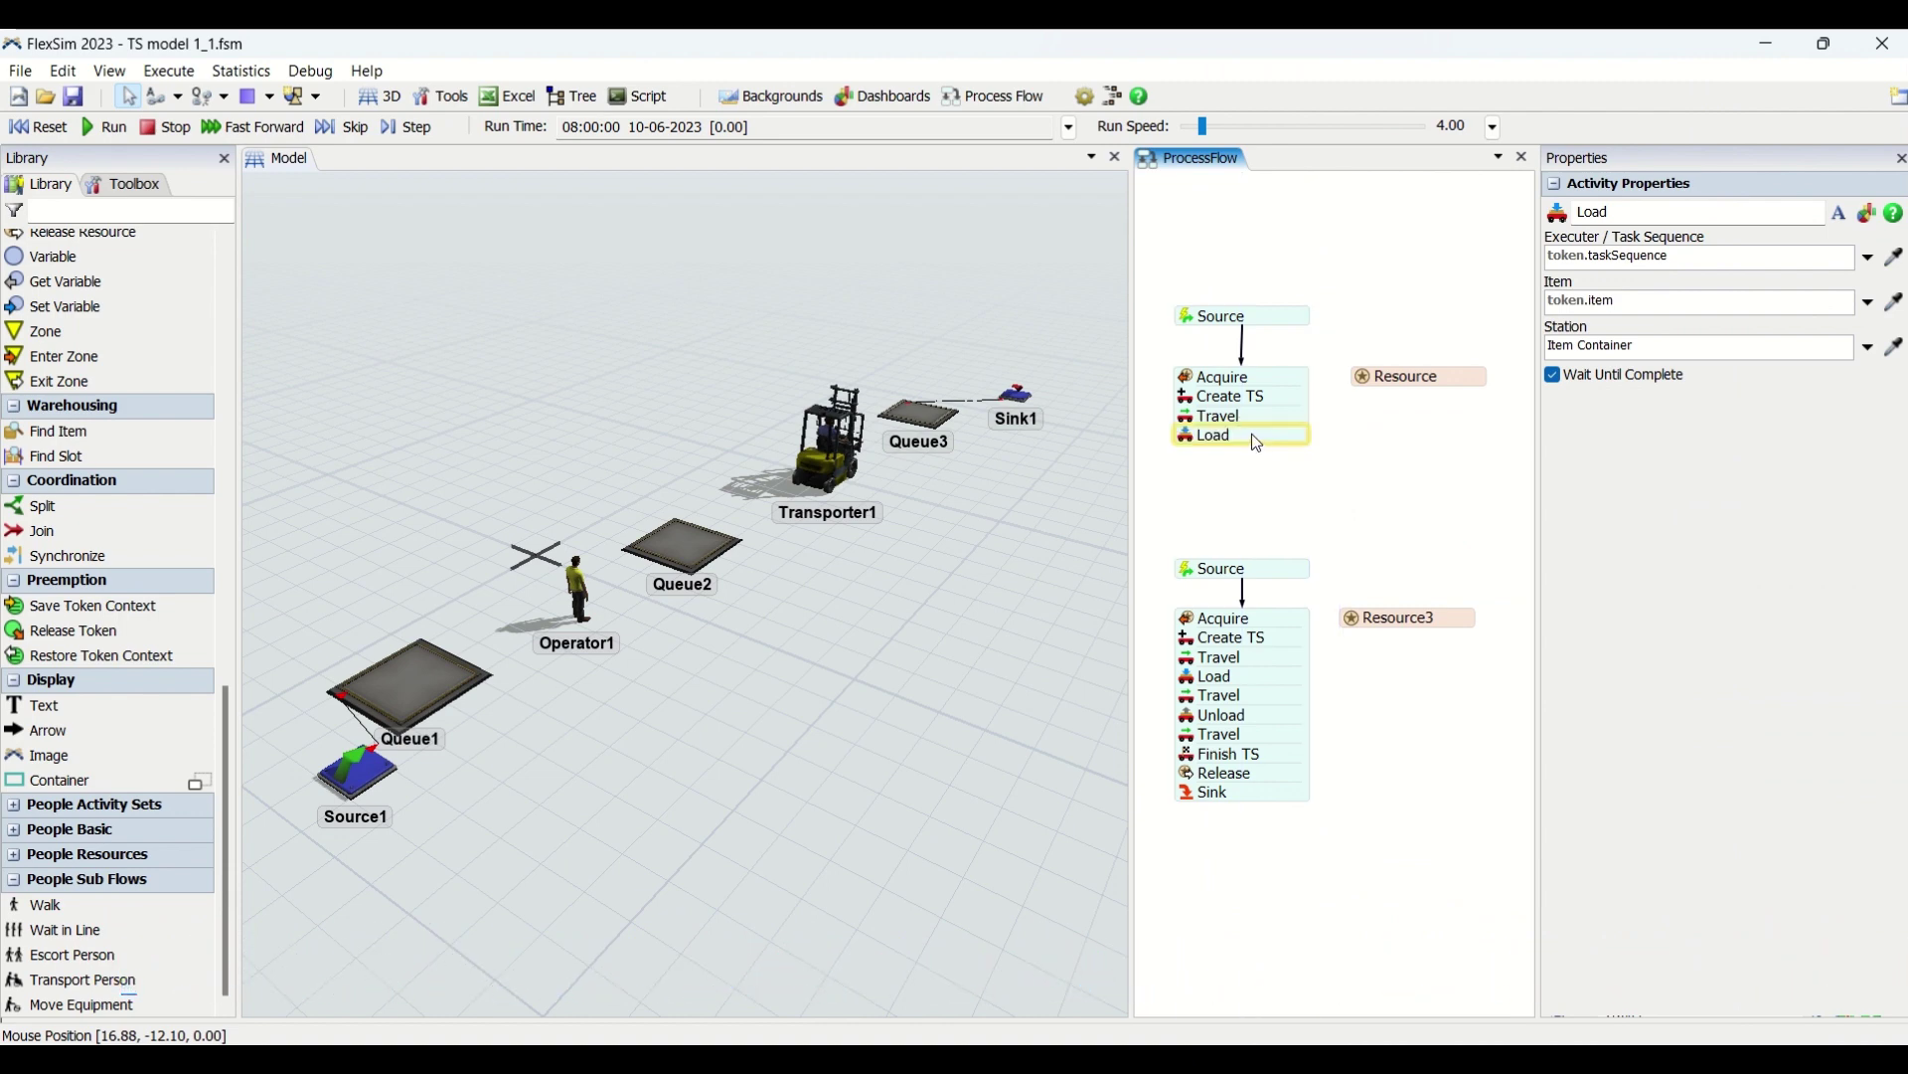
click(1255, 441)
double_click(1190, 437)
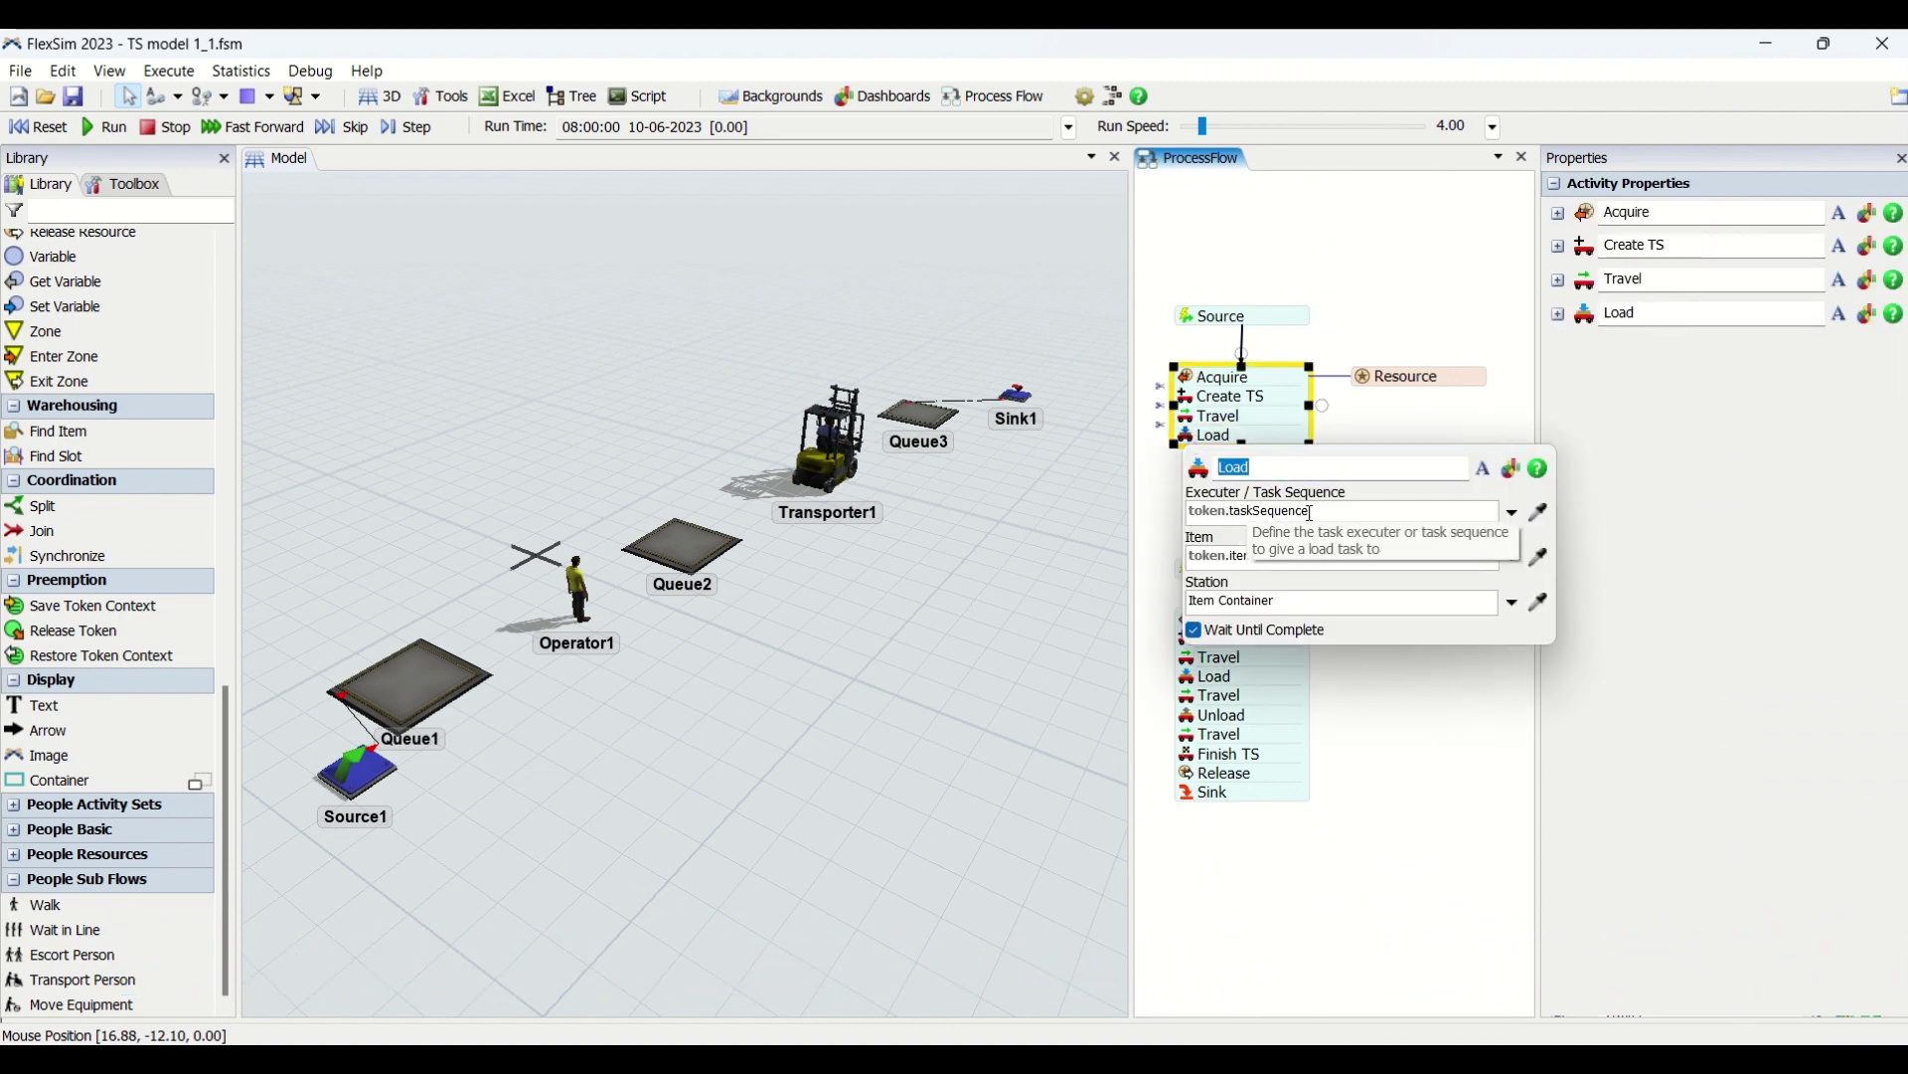
Step: In the upper Source activity, assign the Entering Item event data to a label named item
double_click(1214, 316)
click(1339, 538)
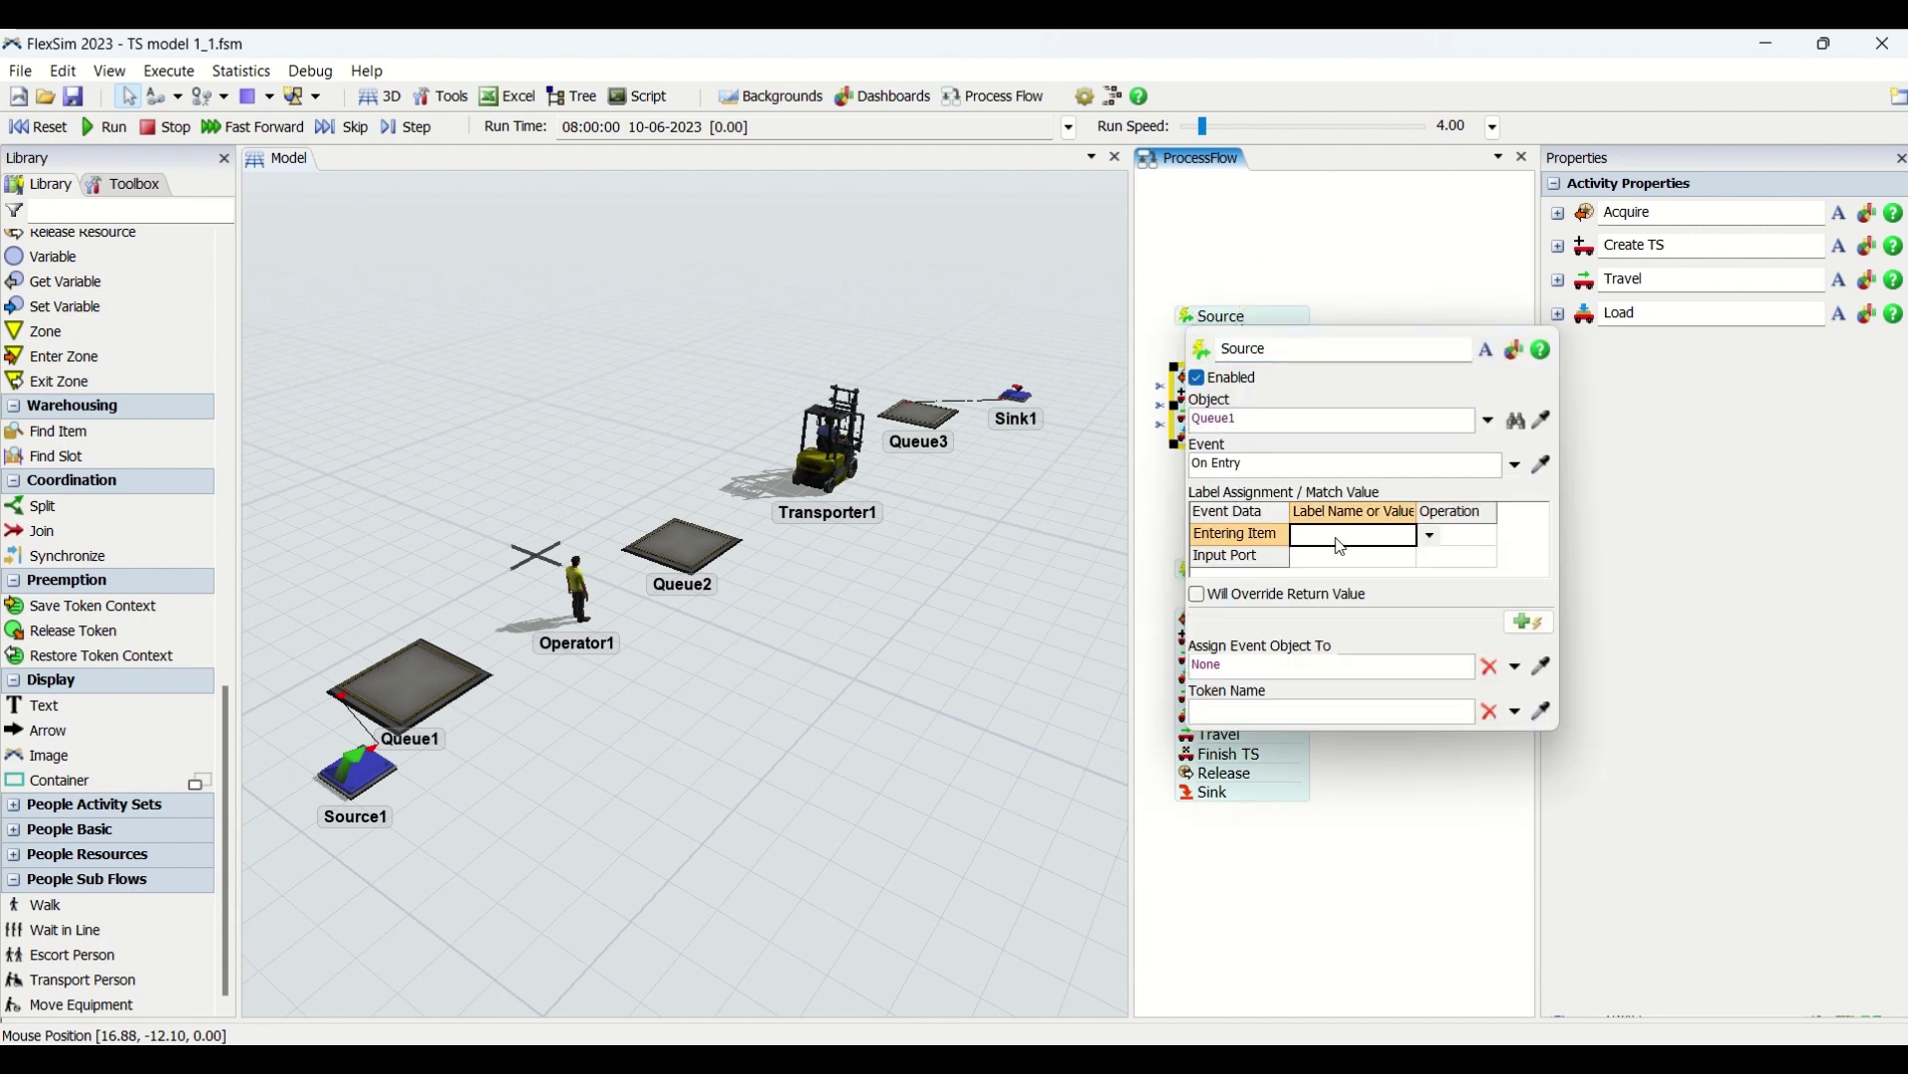
click(1339, 538)
click(1469, 537)
click(1483, 552)
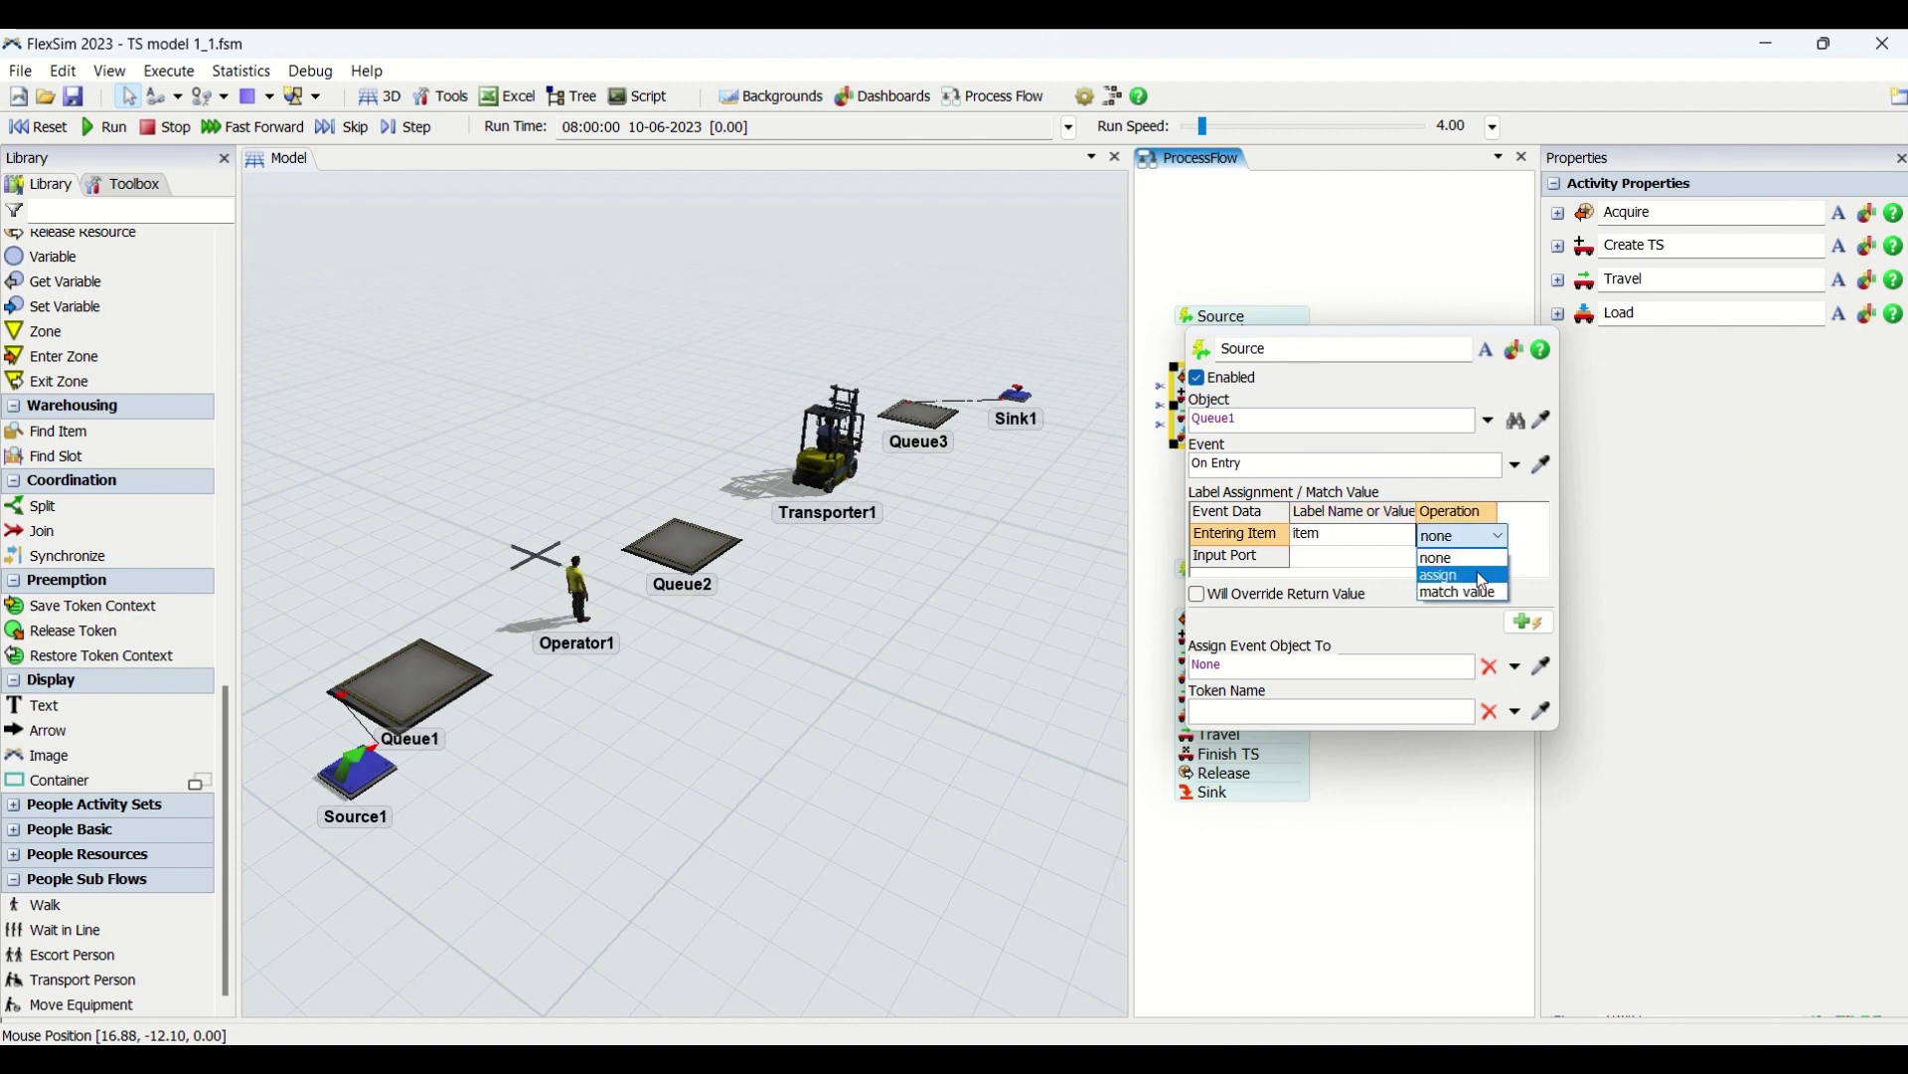
click(1479, 556)
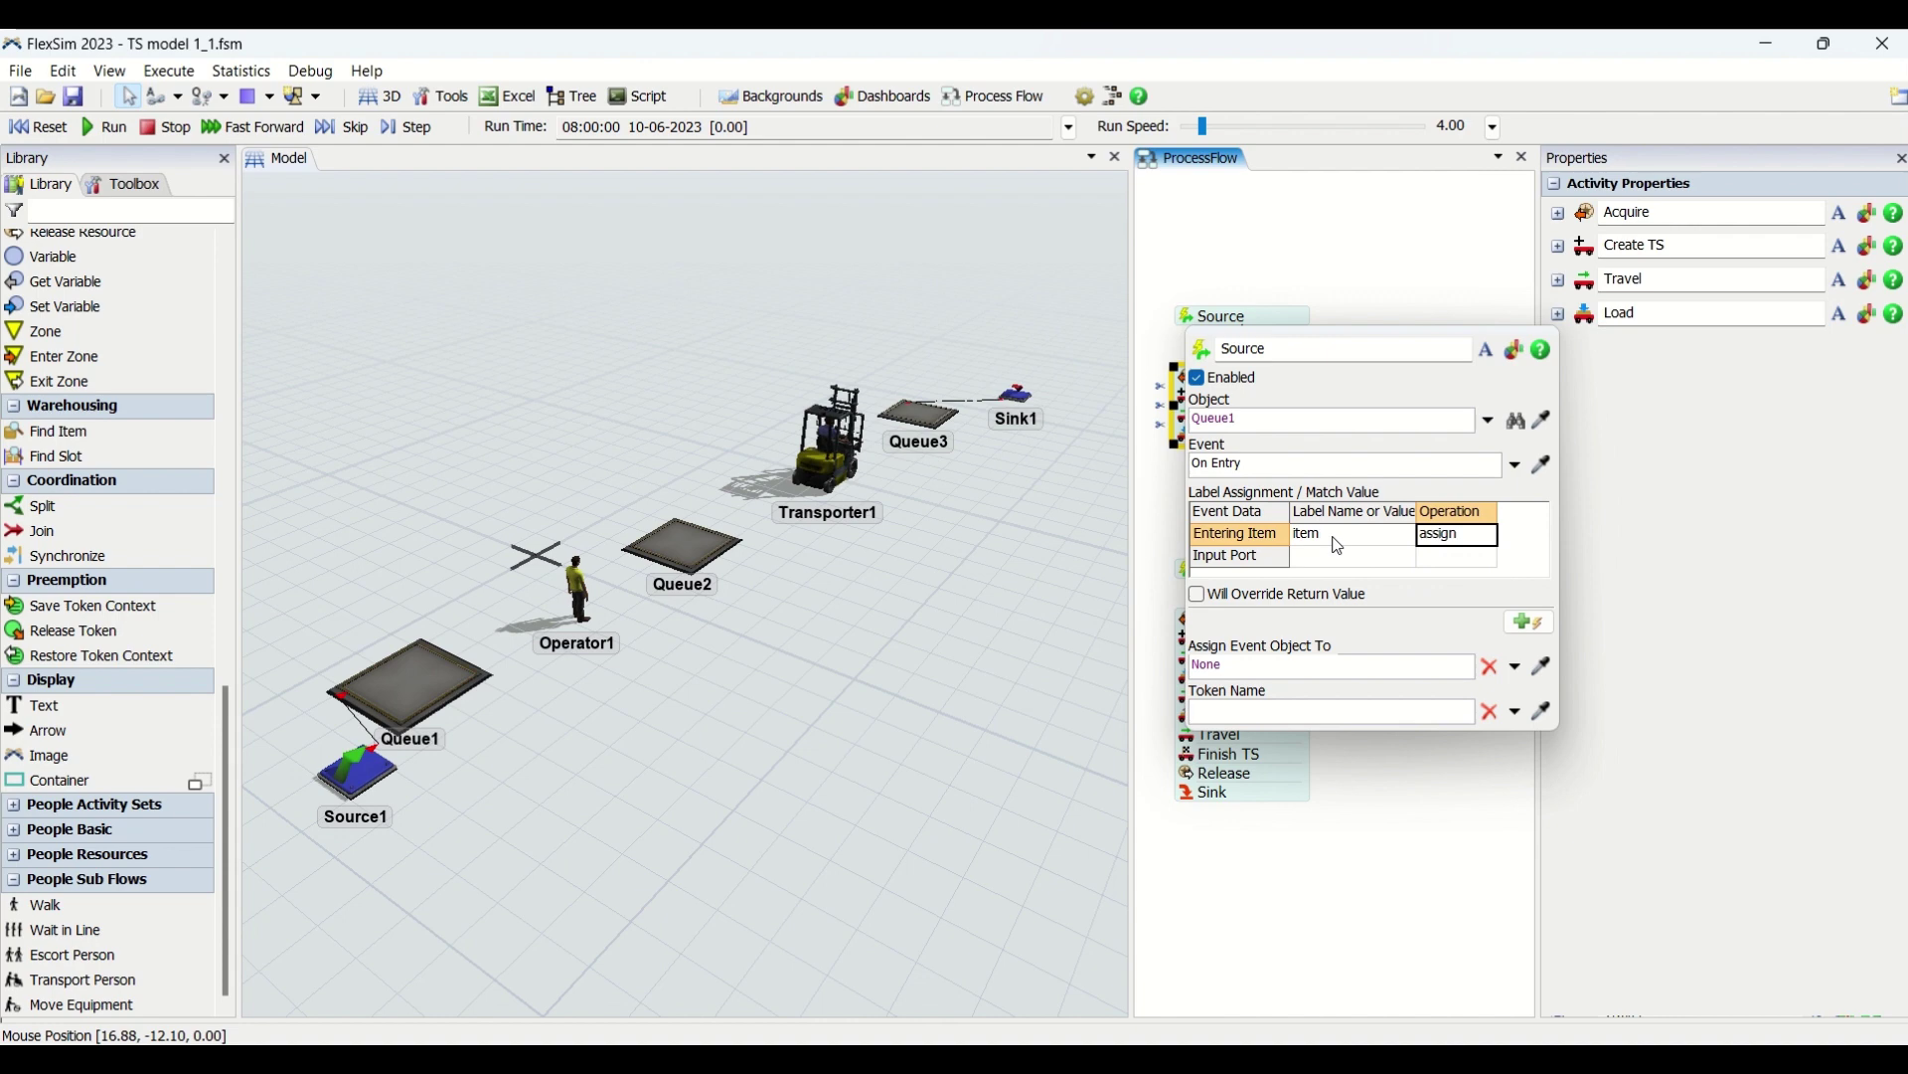
click(1326, 331)
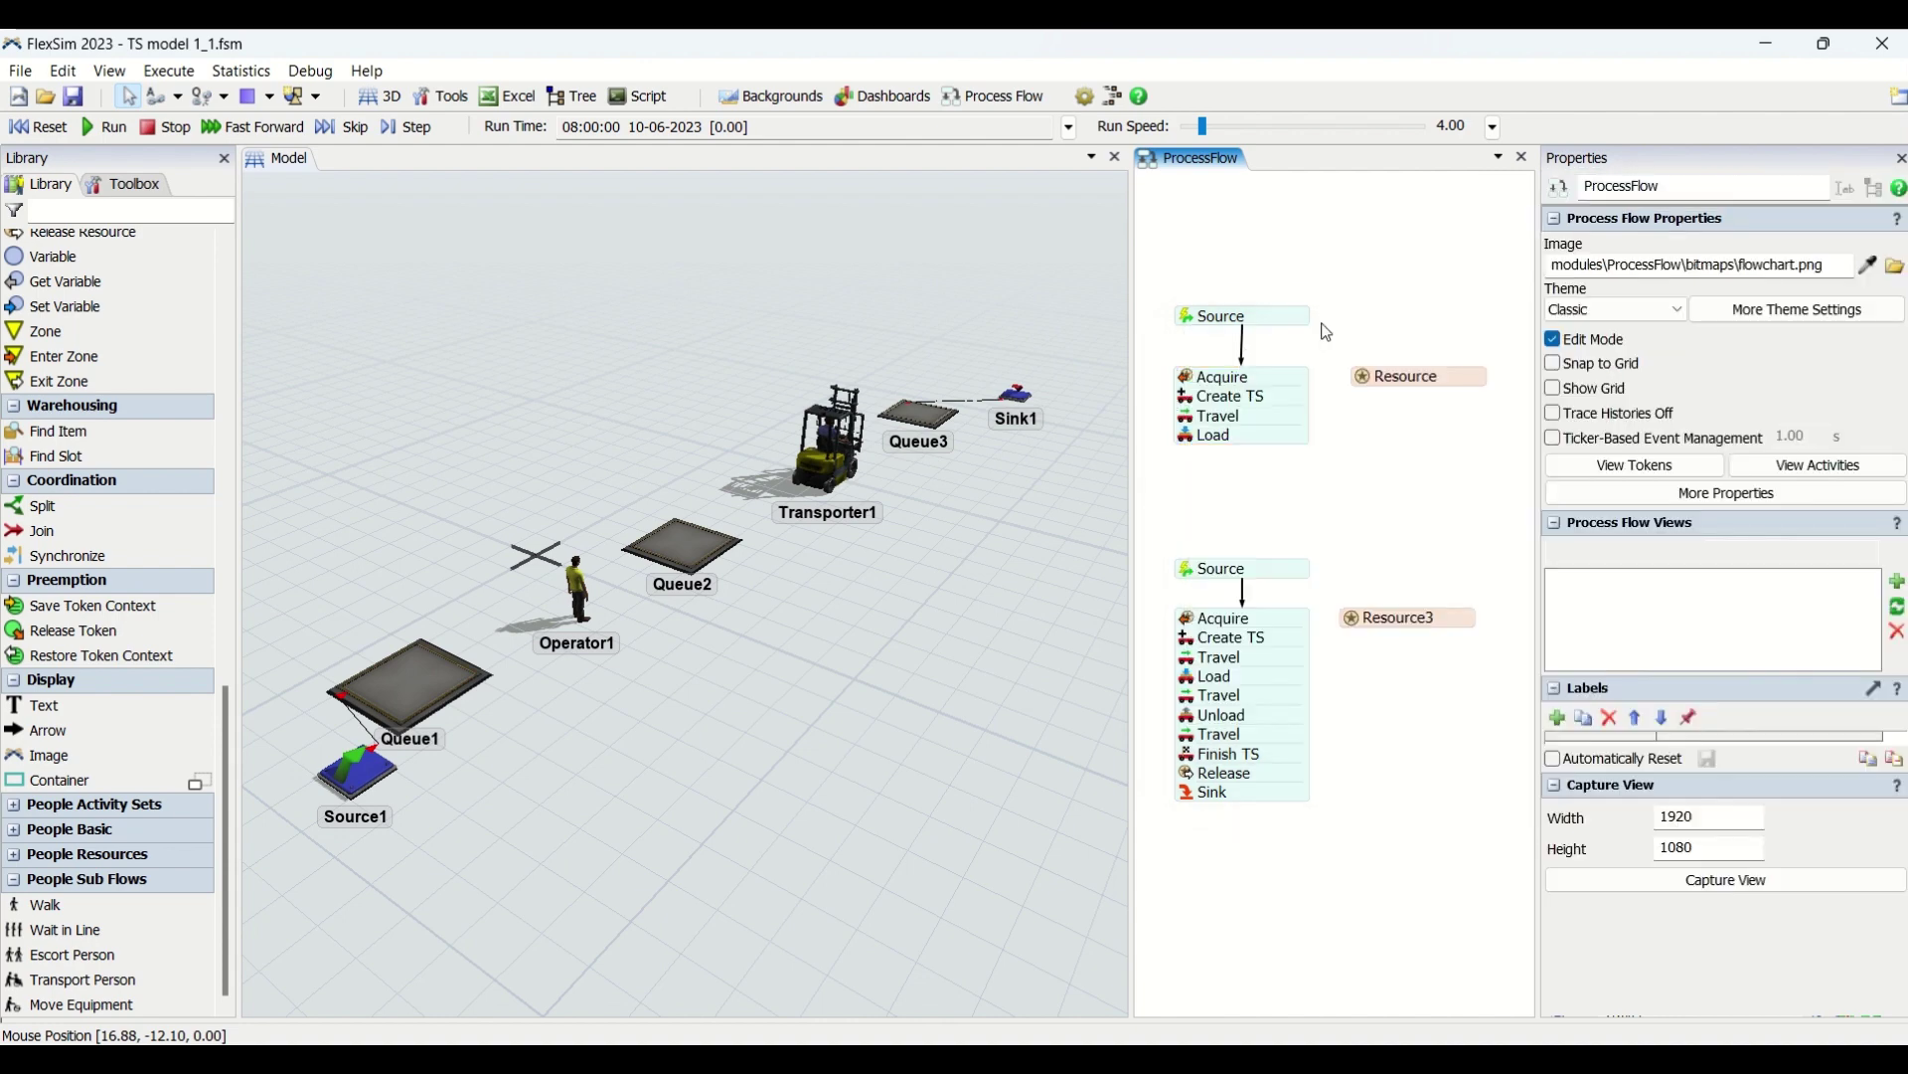
Step: Review the Load activity's task sequence and item references, and set its Station to Queue1
double_click(1211, 435)
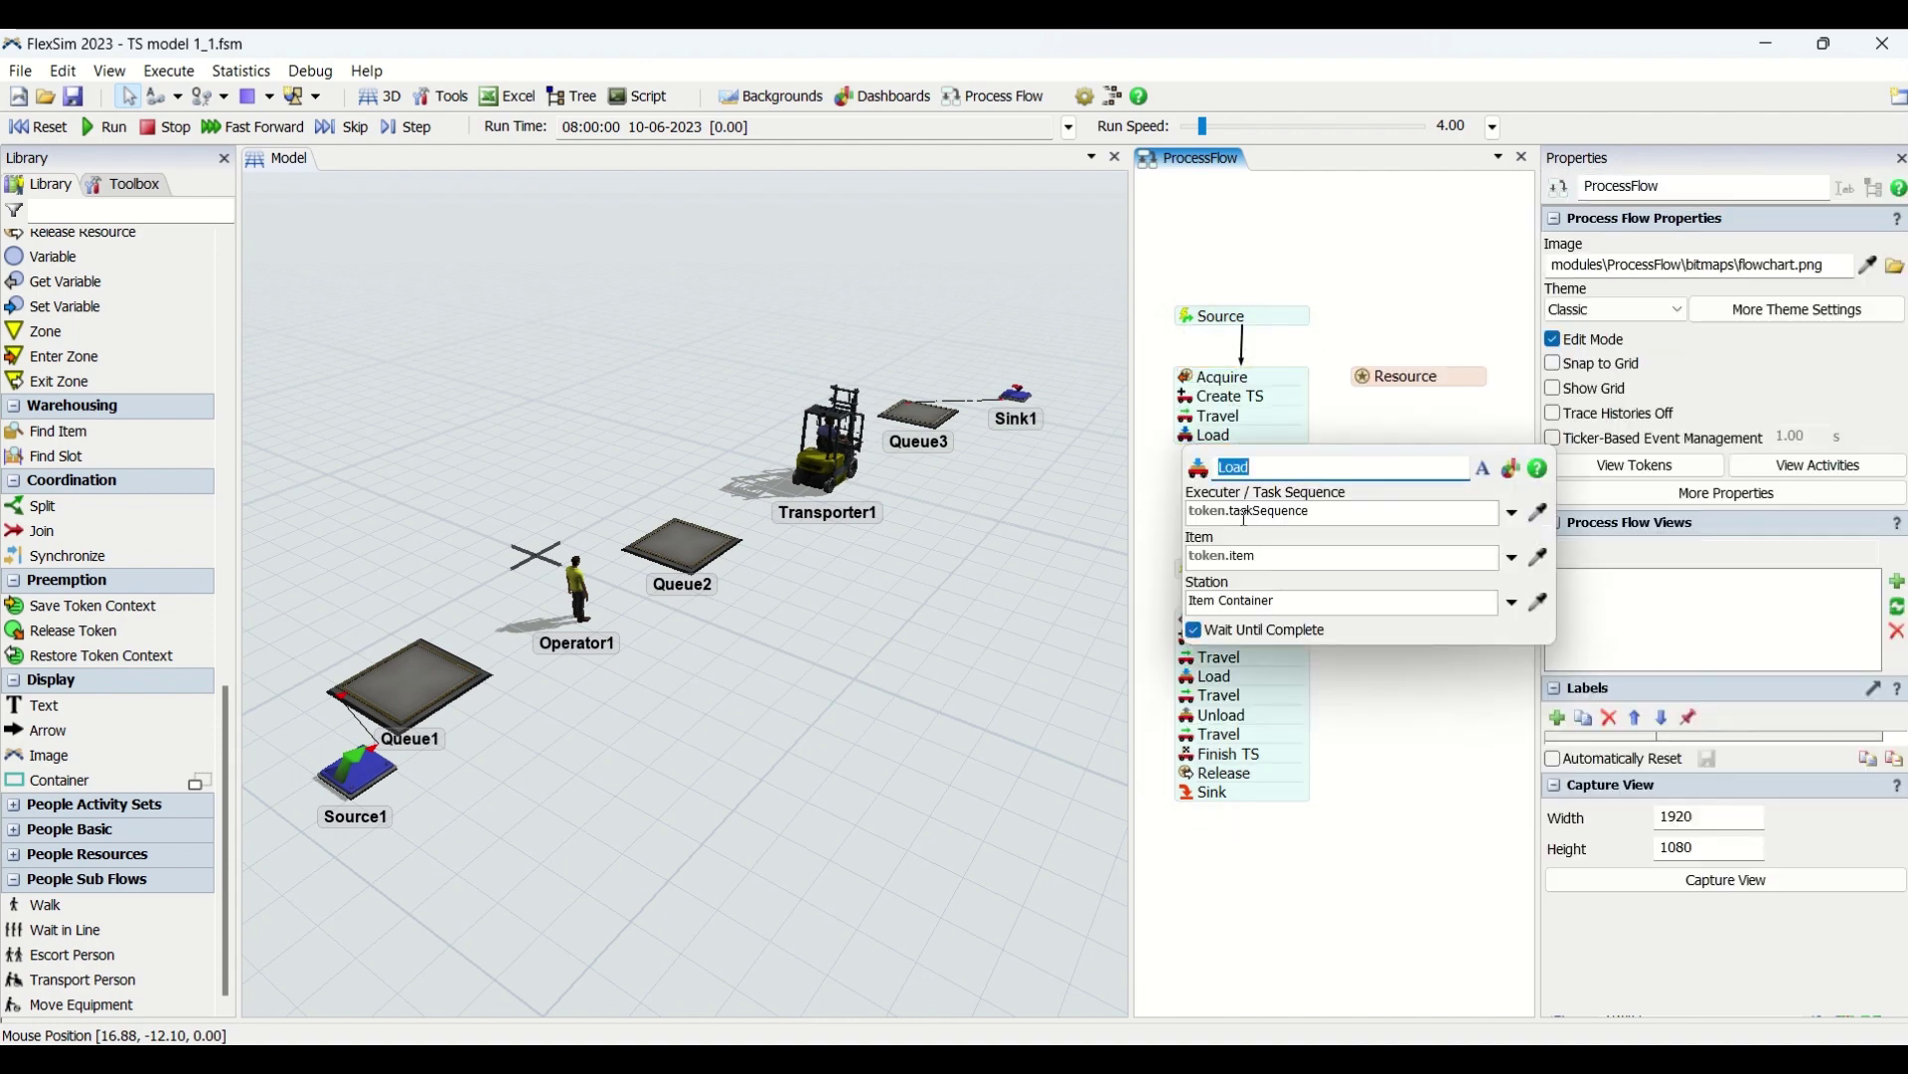
click(1354, 517)
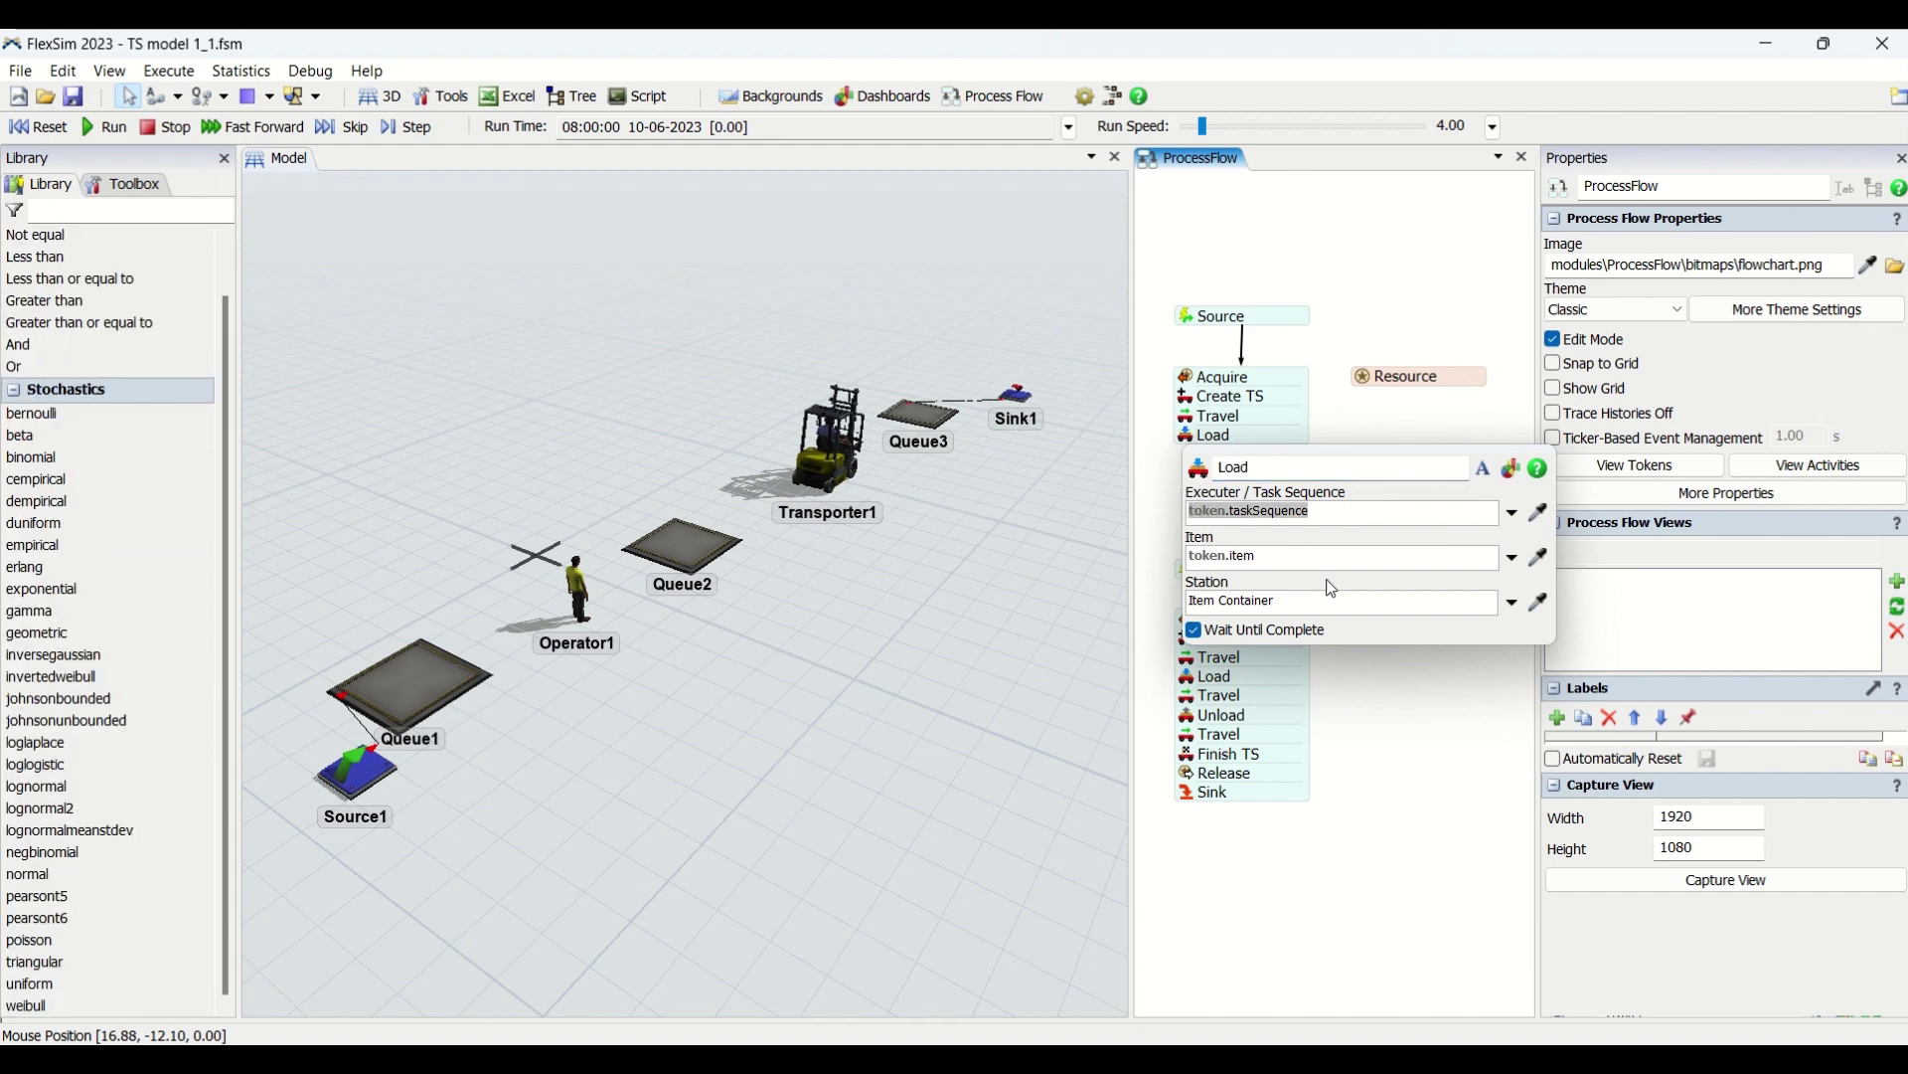
click(1284, 563)
key(shift+Home)
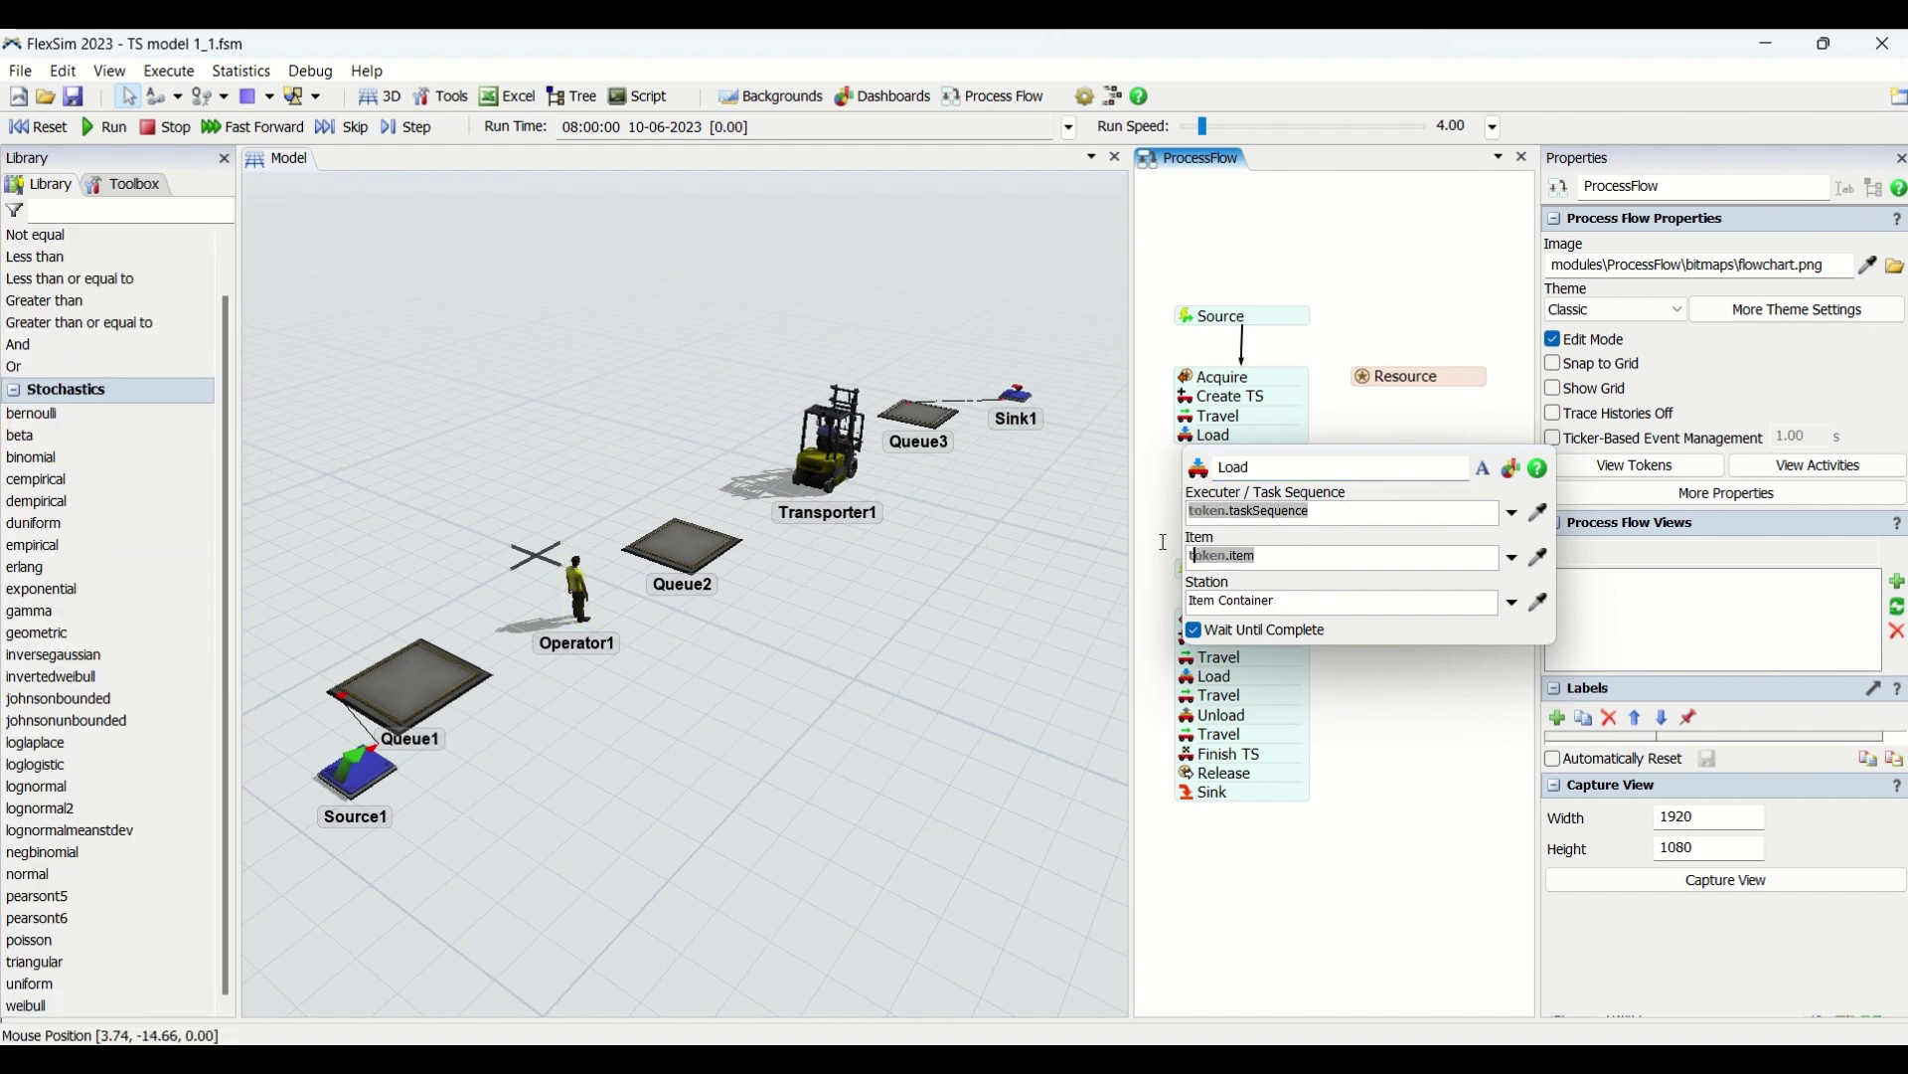
click(1329, 606)
click(1538, 604)
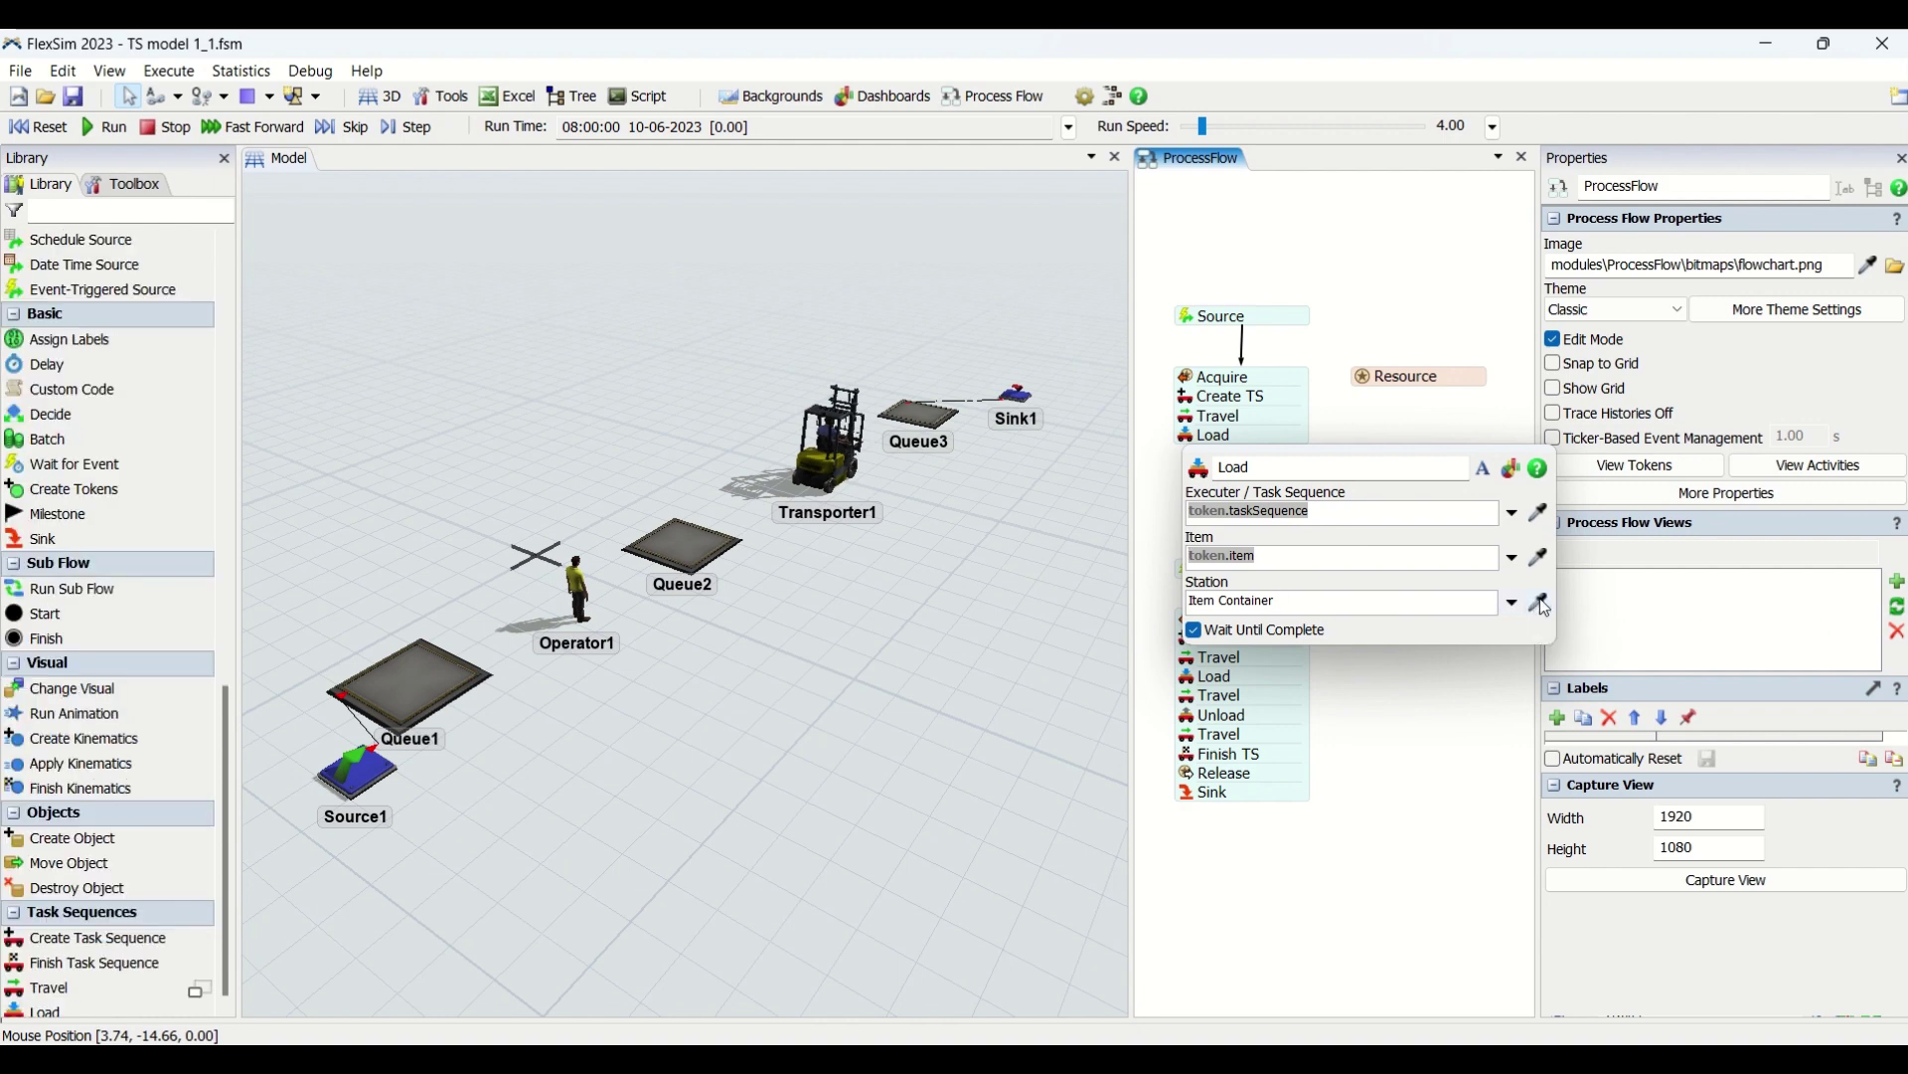
click(452, 686)
click(514, 693)
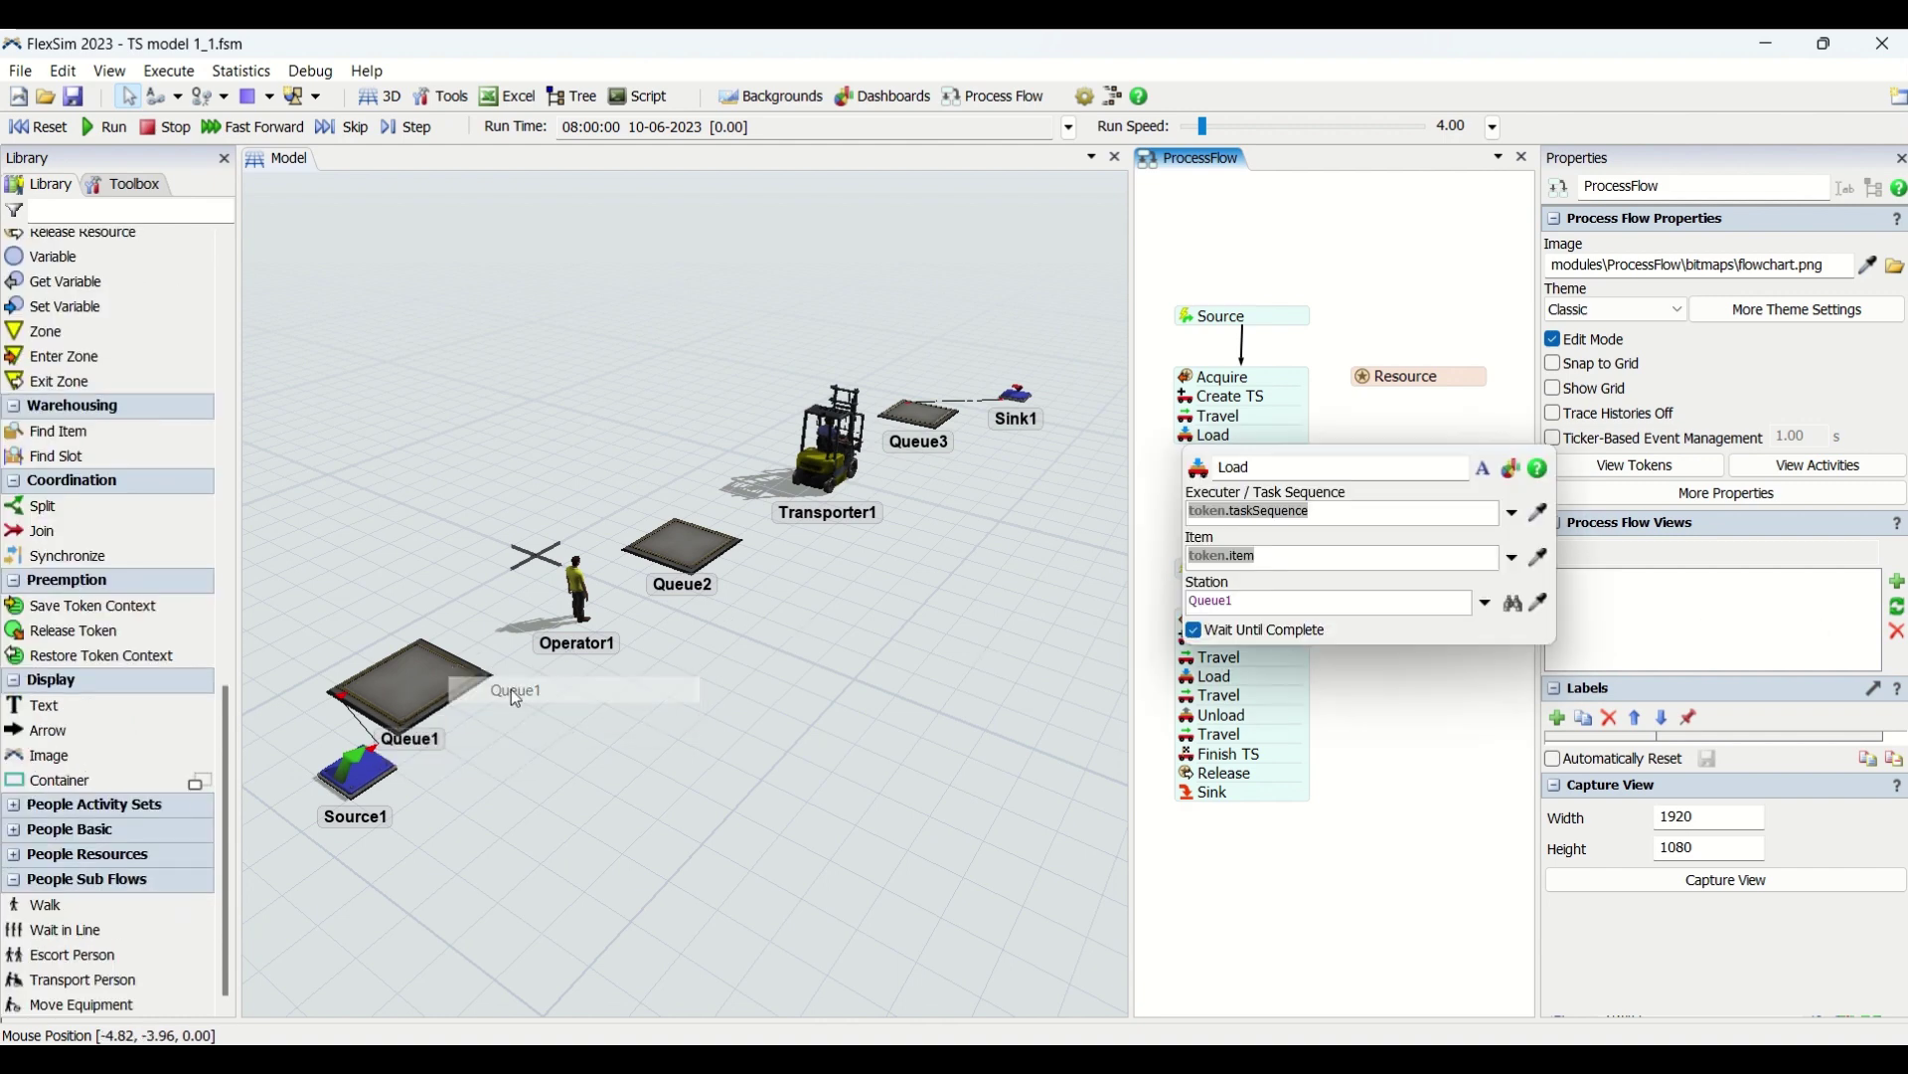
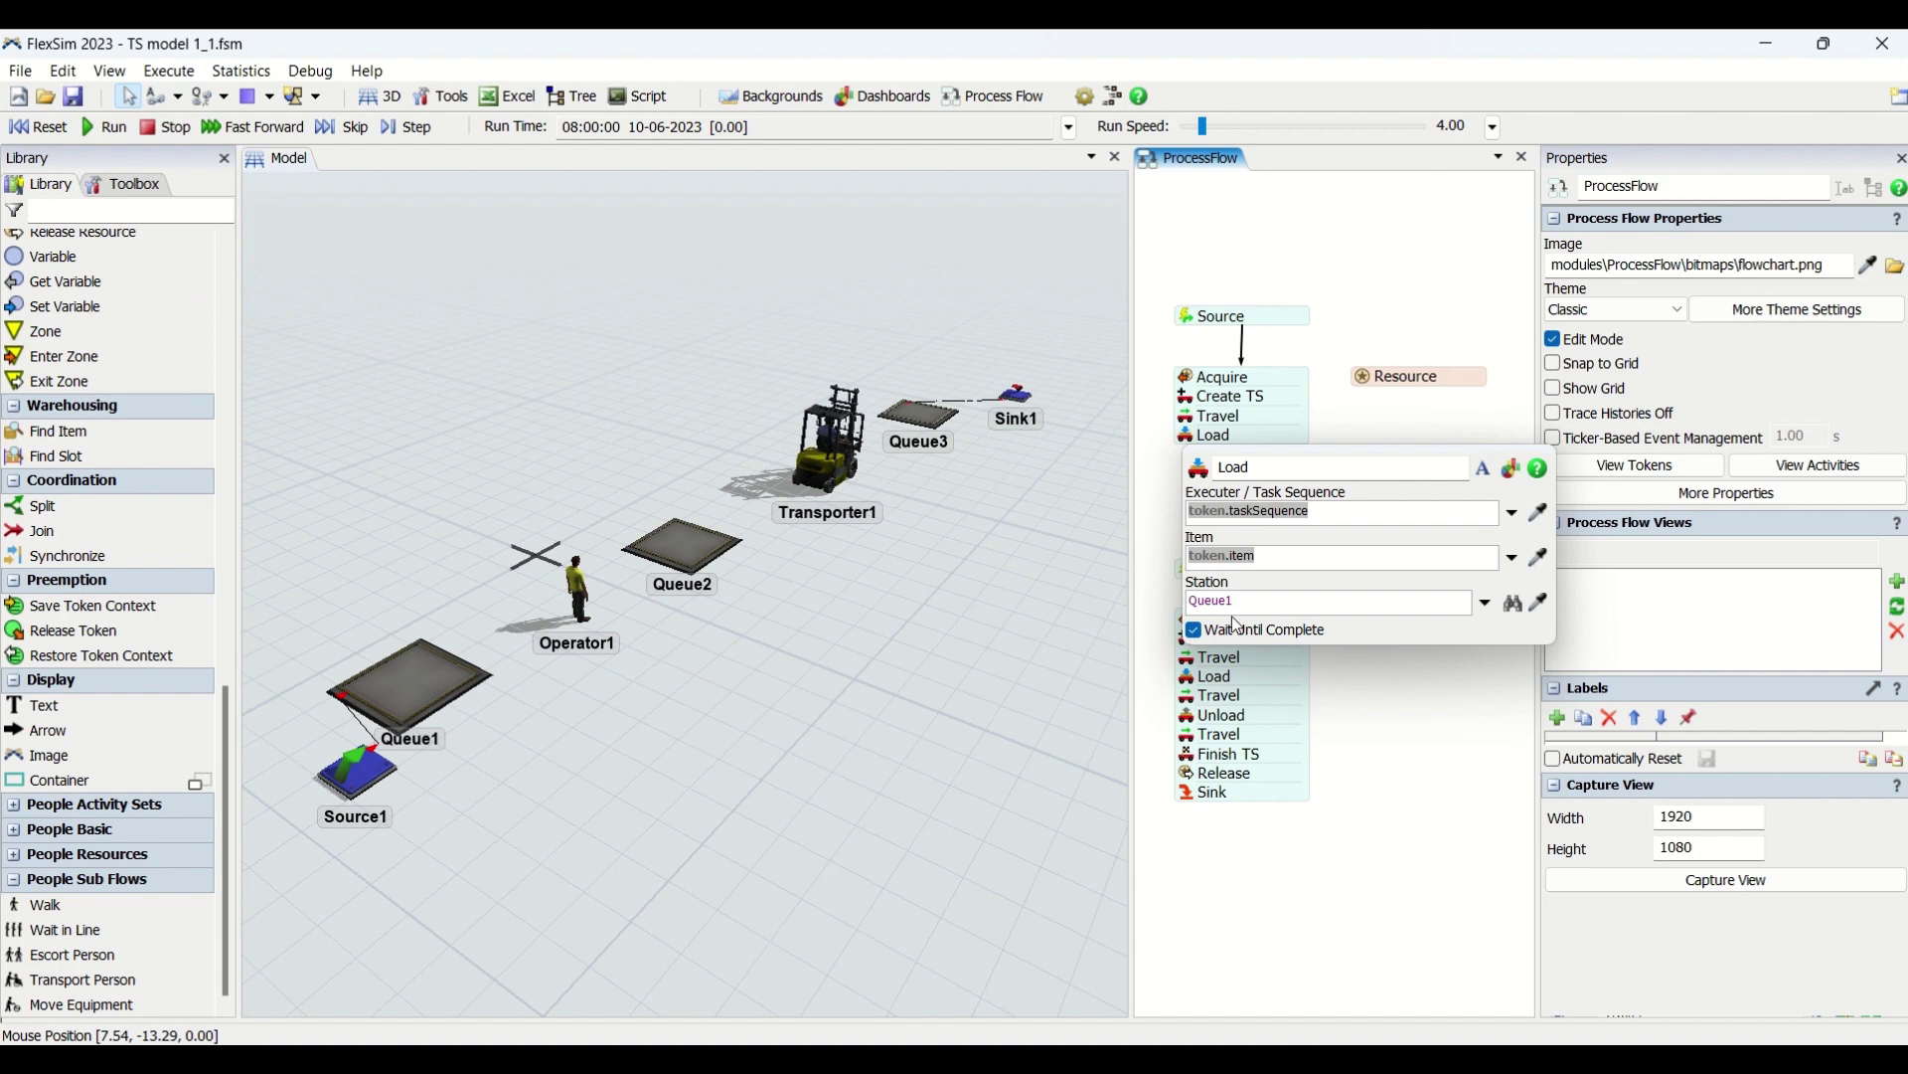
click(1359, 437)
Step: Add a second Travel activity and attach it beneath Load in the upper flow
double_click(1273, 494)
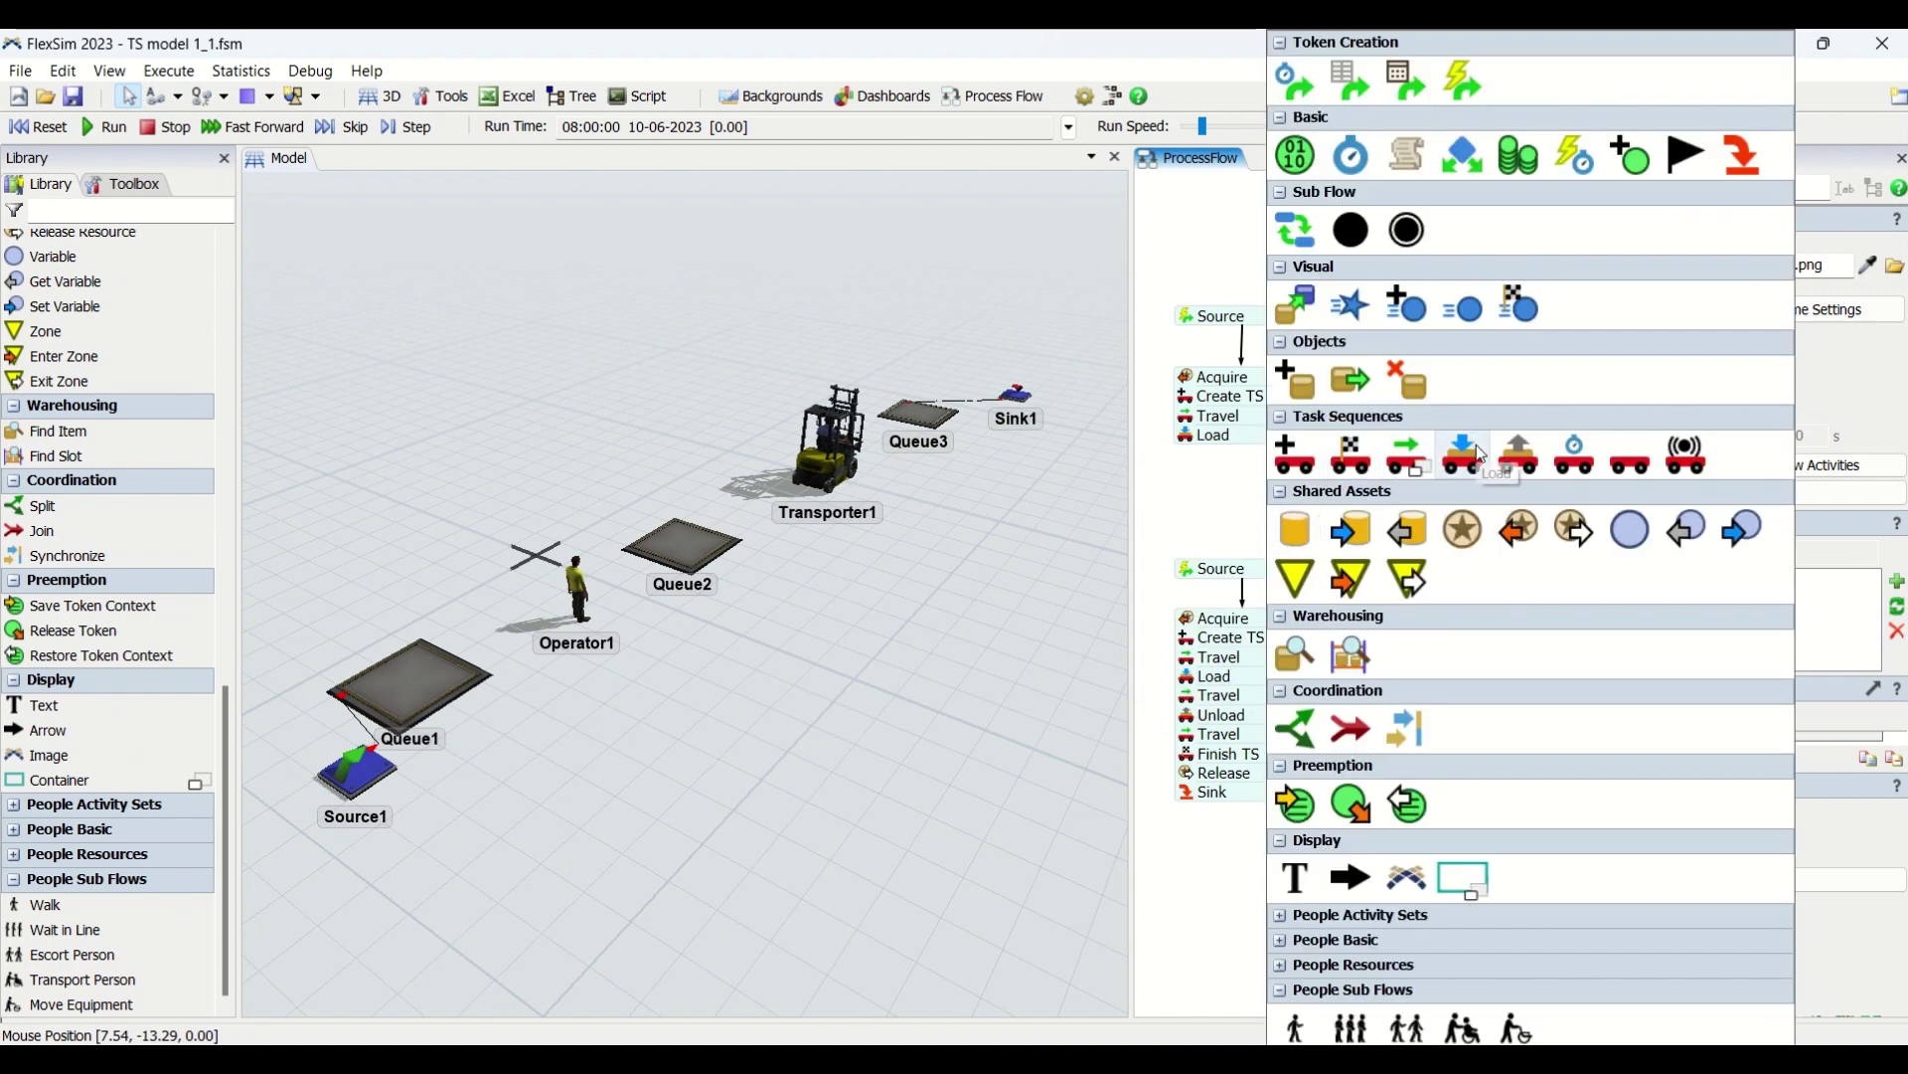
click(1427, 459)
click(1429, 458)
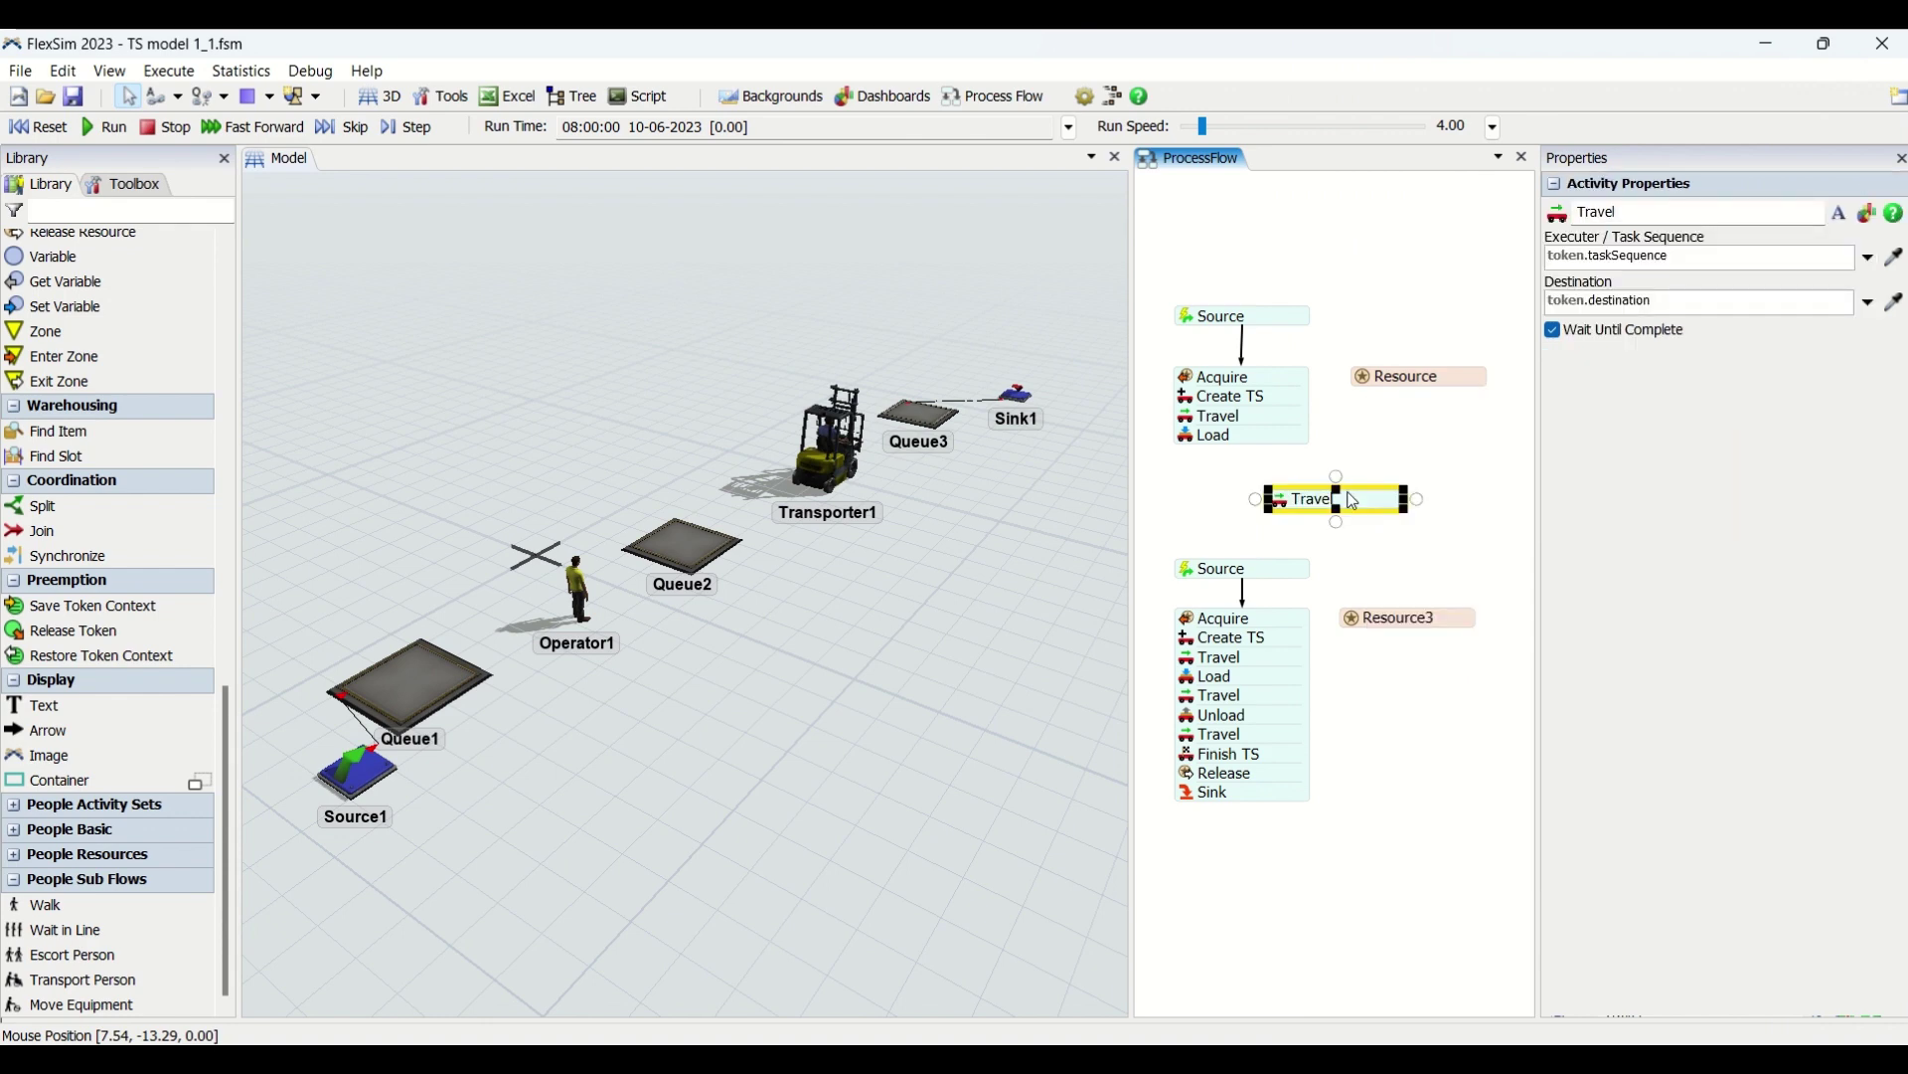
drag(1312, 494, 1280, 469)
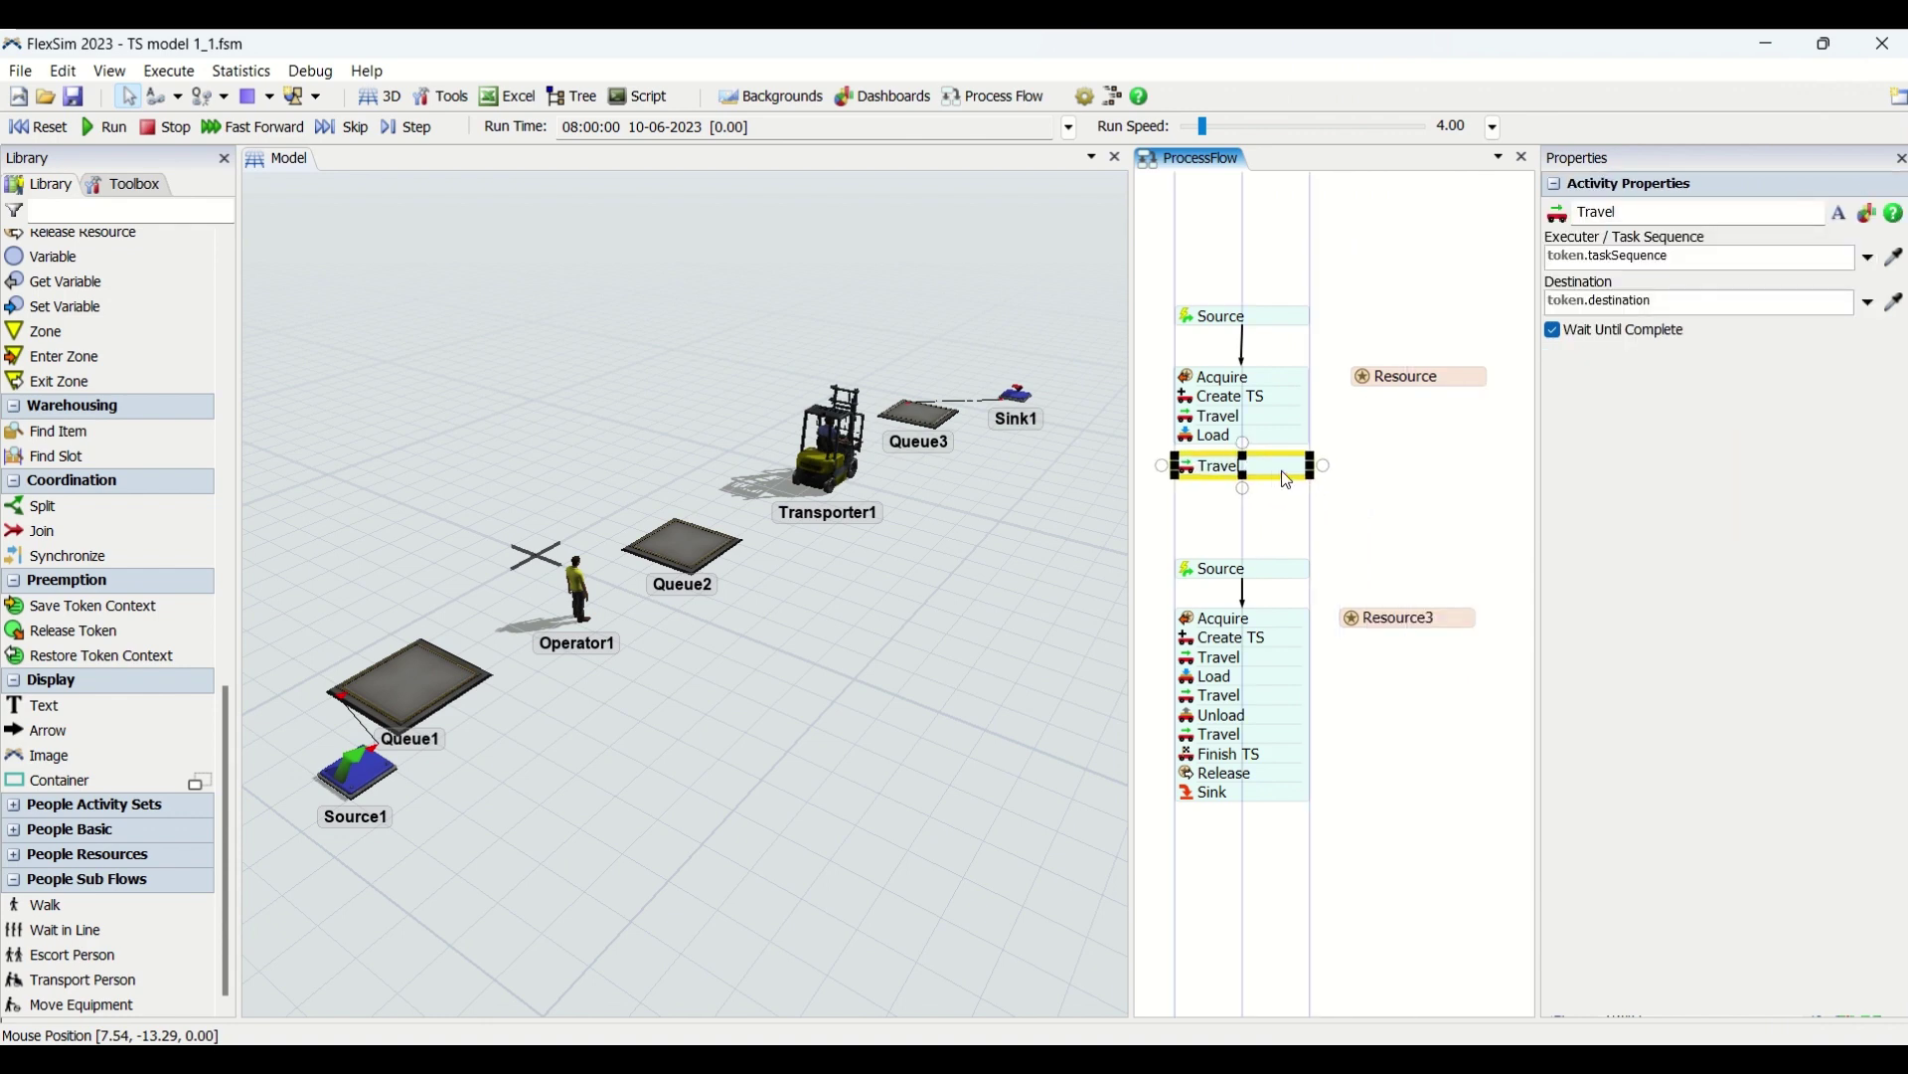
Step: Set the destination of the Travel activity beneath Load to Queue2, sampled from the 3D model
double_click(1207, 455)
click(1547, 582)
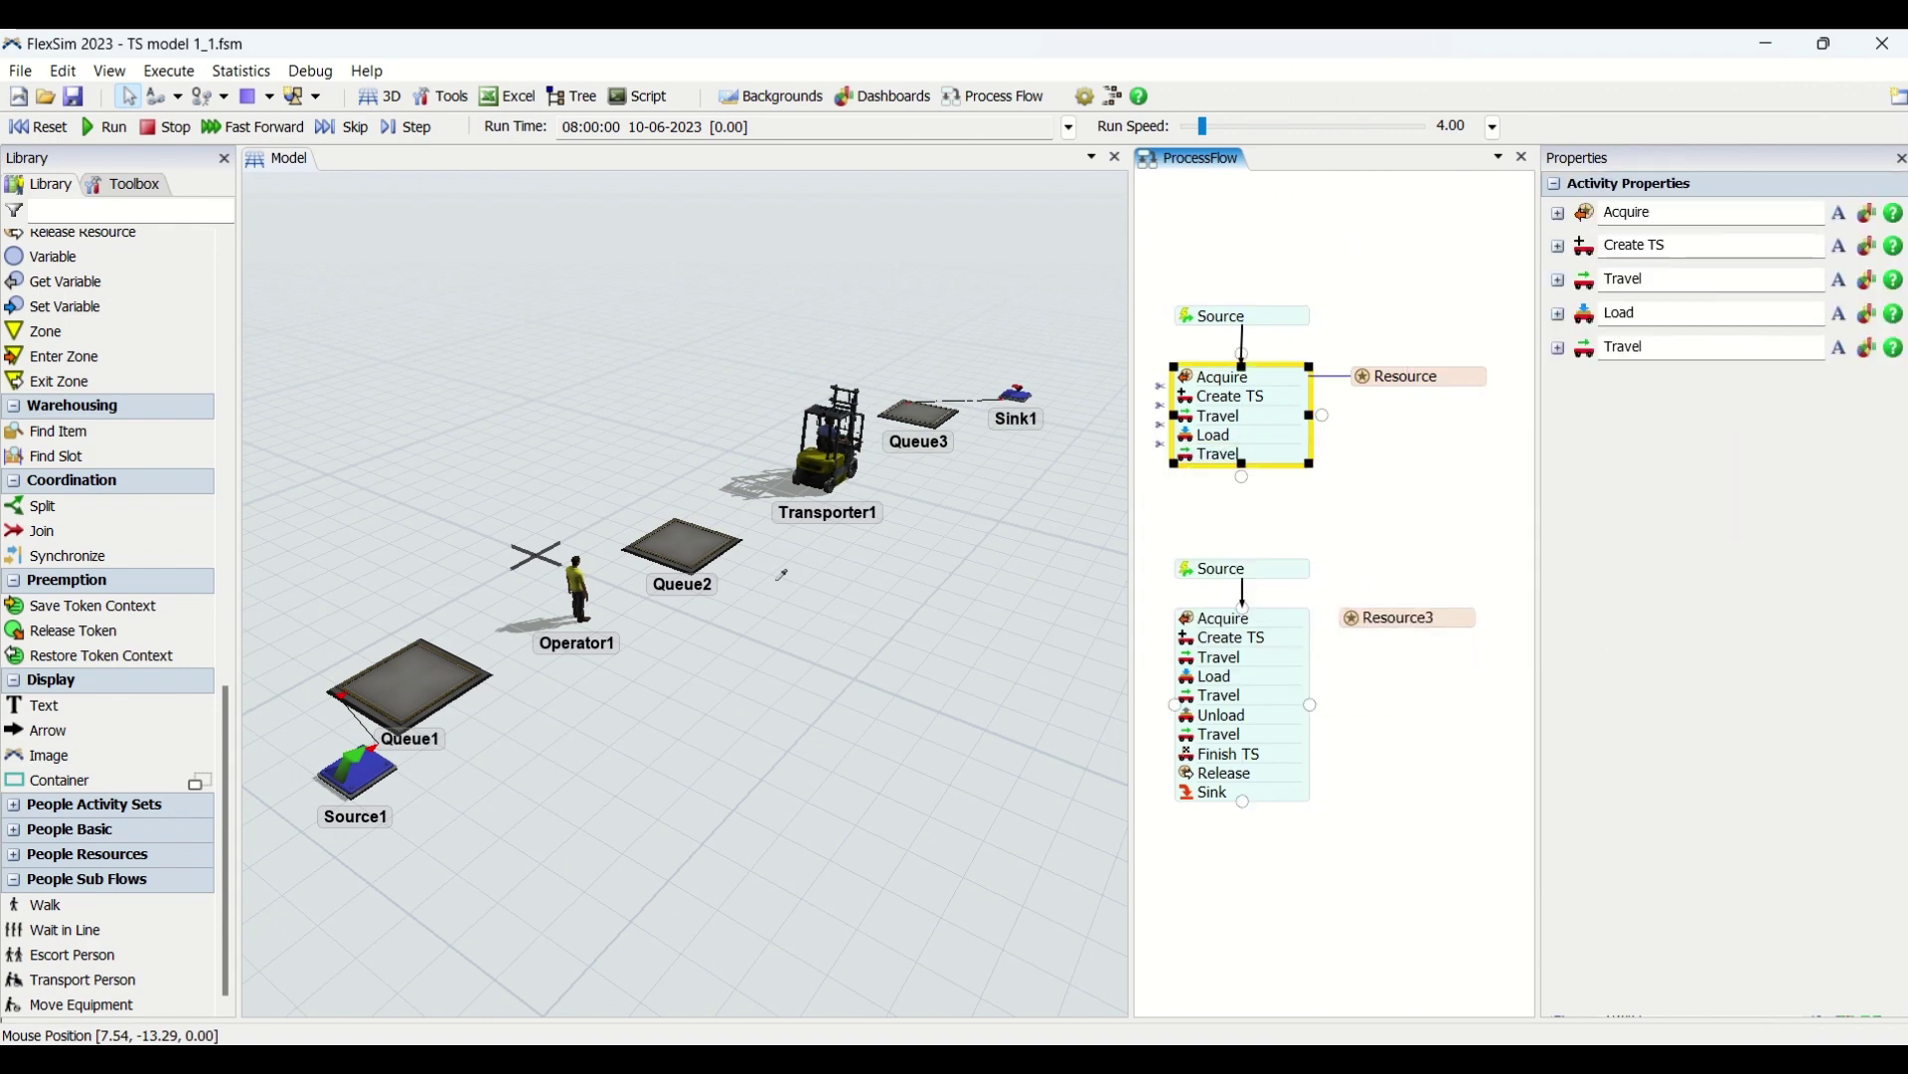
click(721, 564)
click(748, 564)
click(1462, 415)
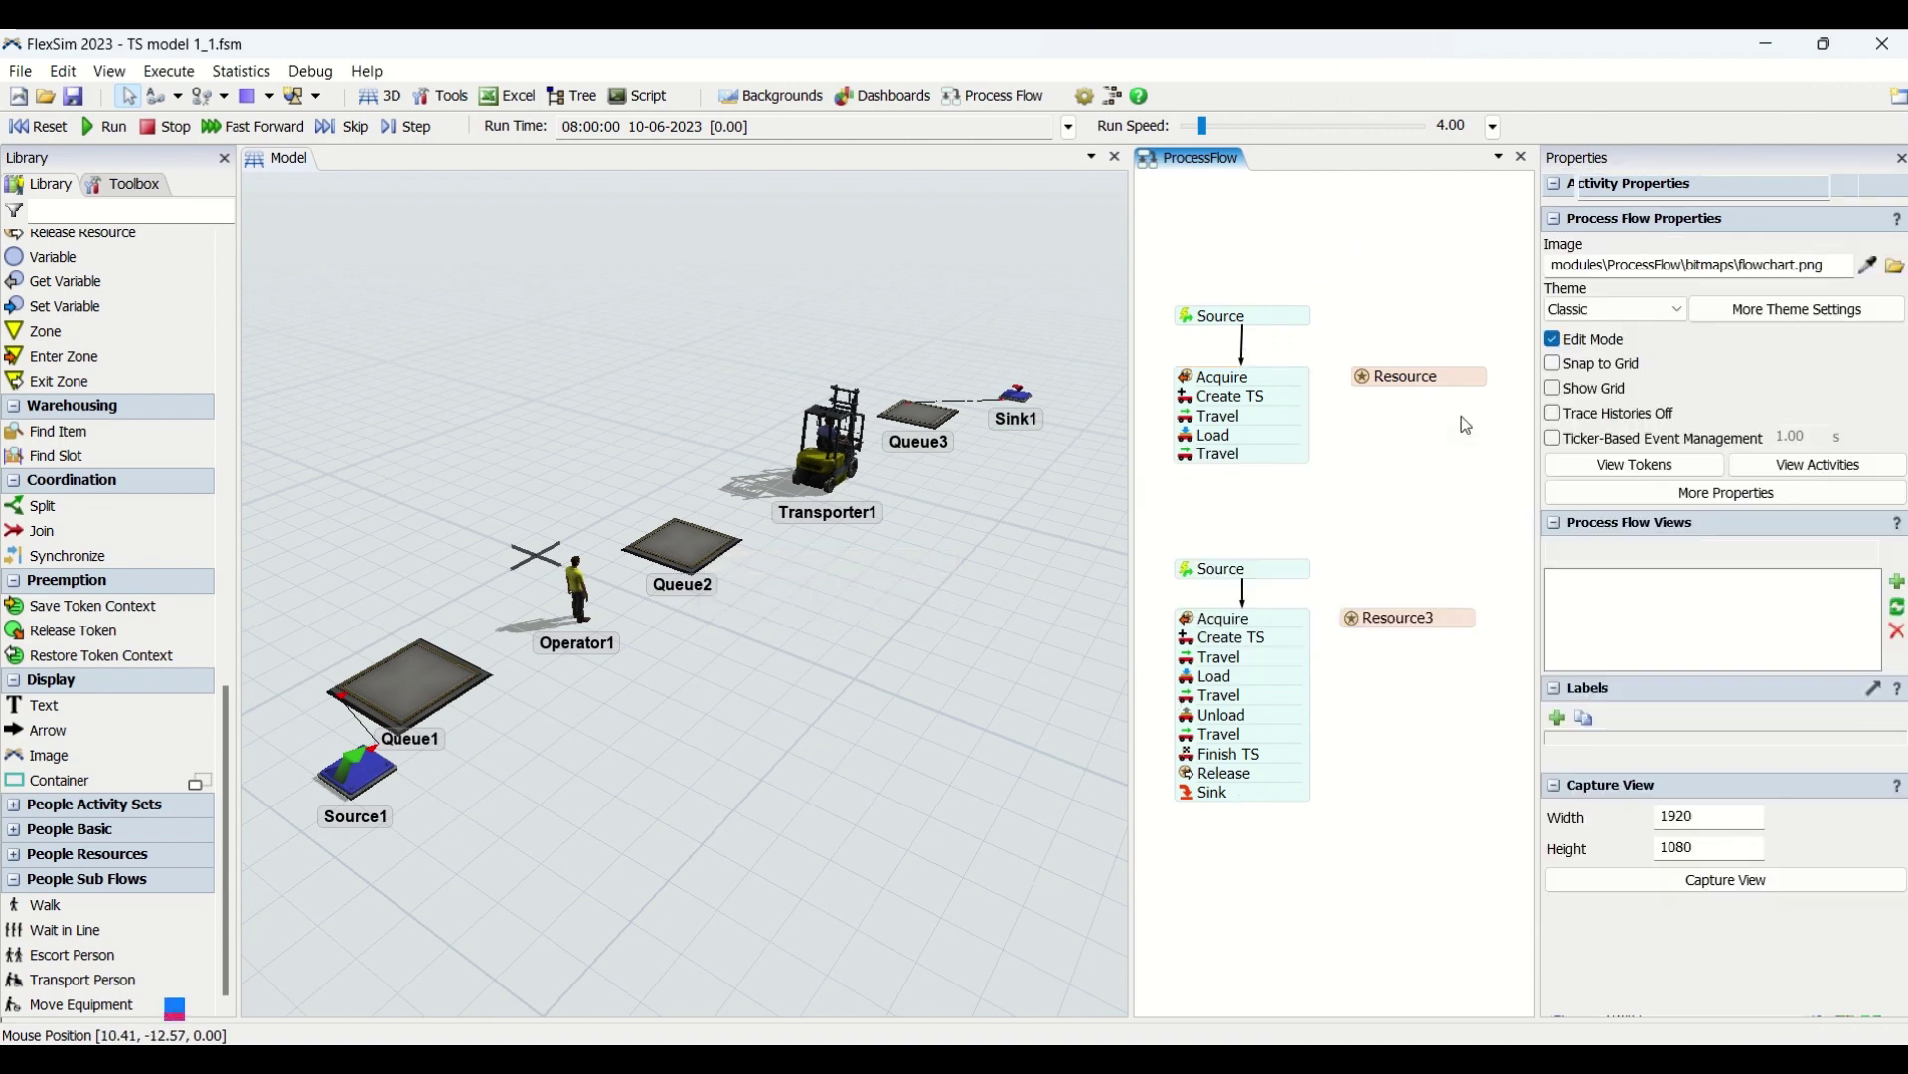
Step: Add an Unload activity and attach it beneath the second Travel in the upper flow
double_click(1255, 510)
double_click(1193, 456)
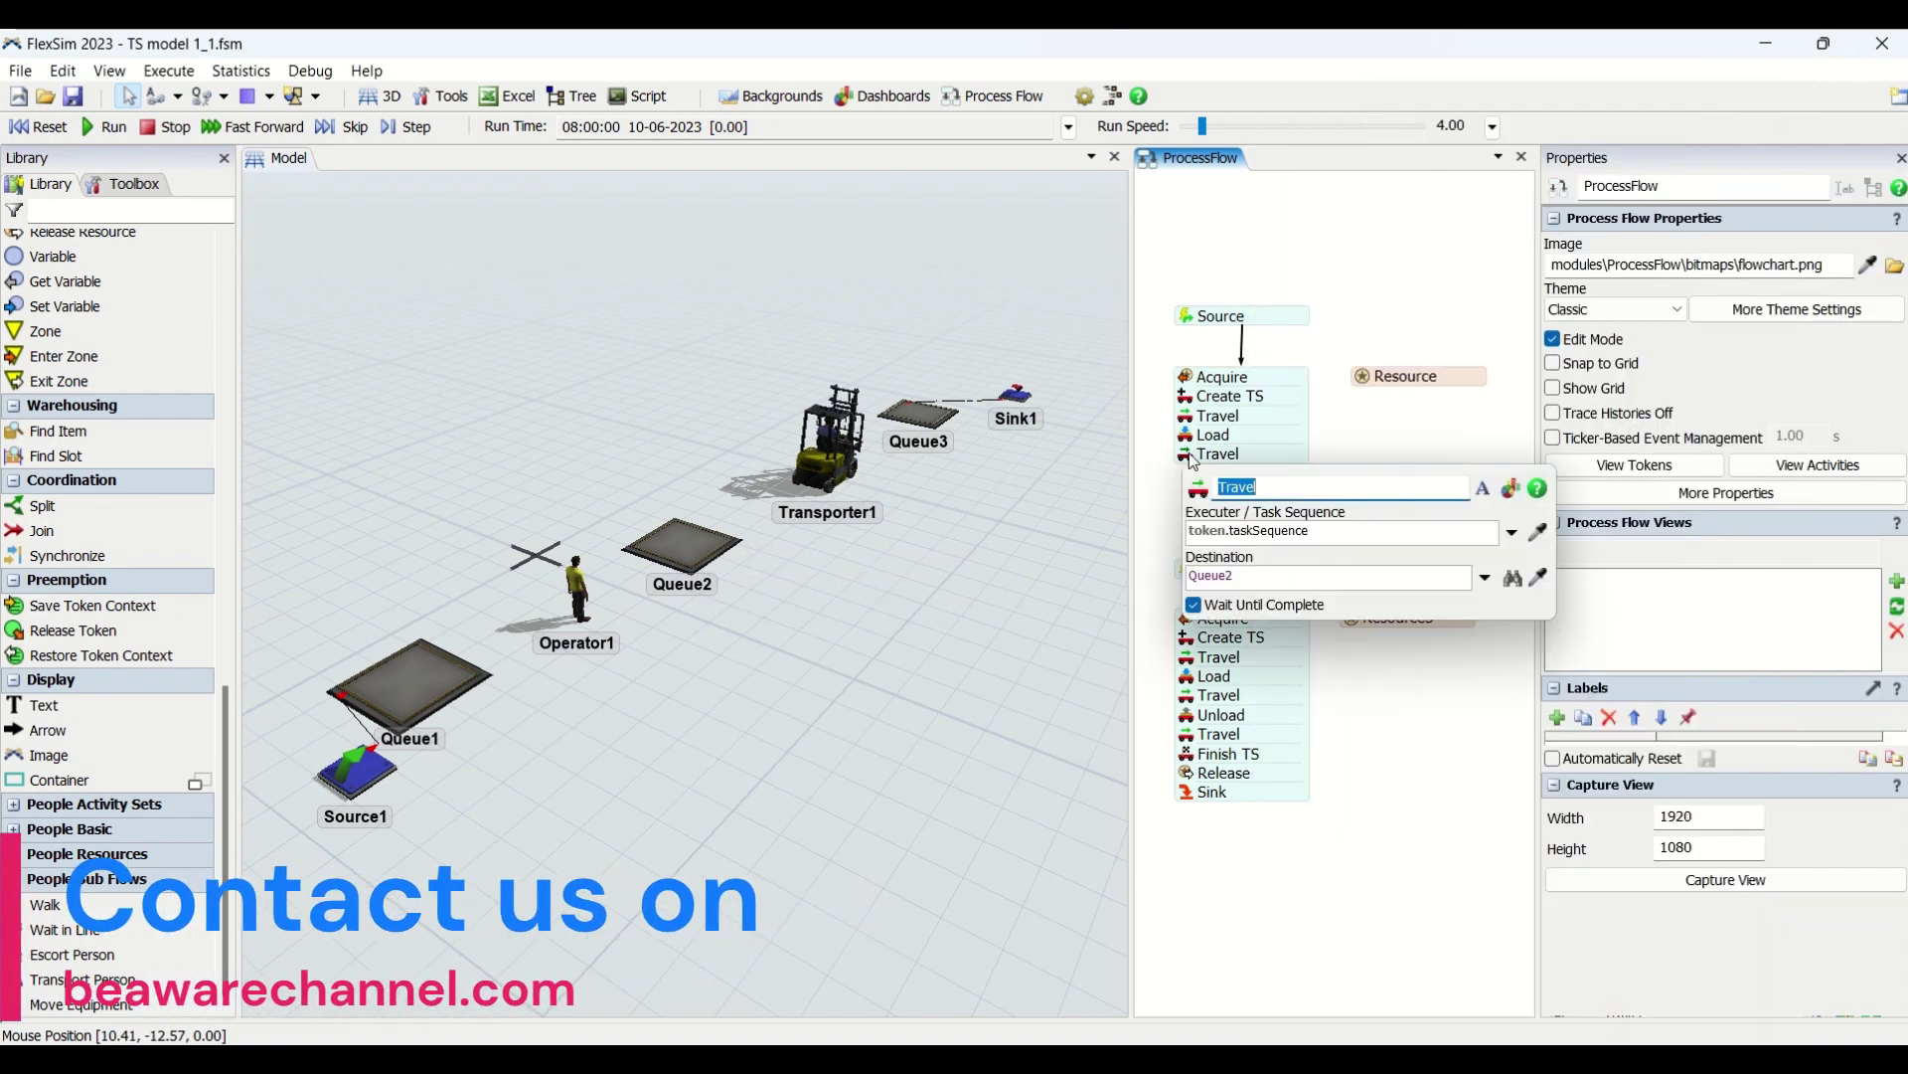
double_click(1439, 458)
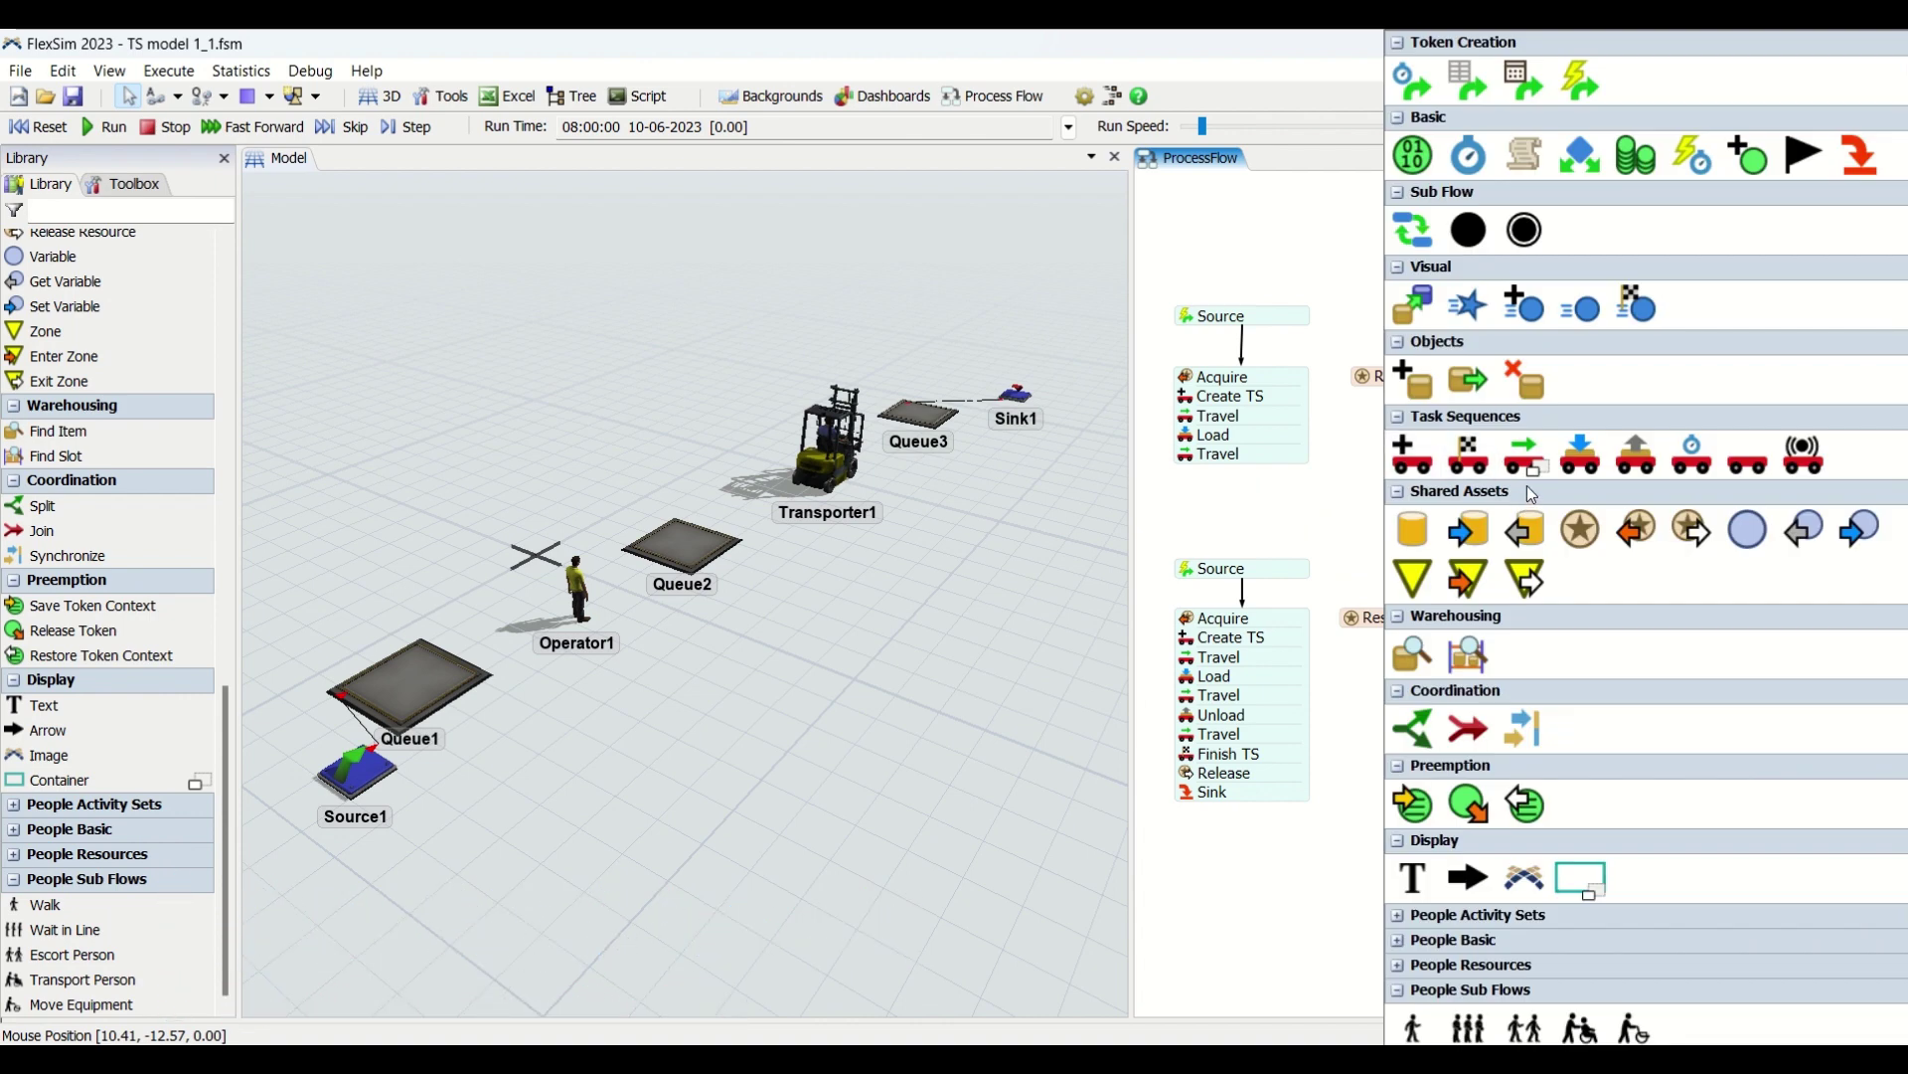
drag(1631, 467, 1220, 475)
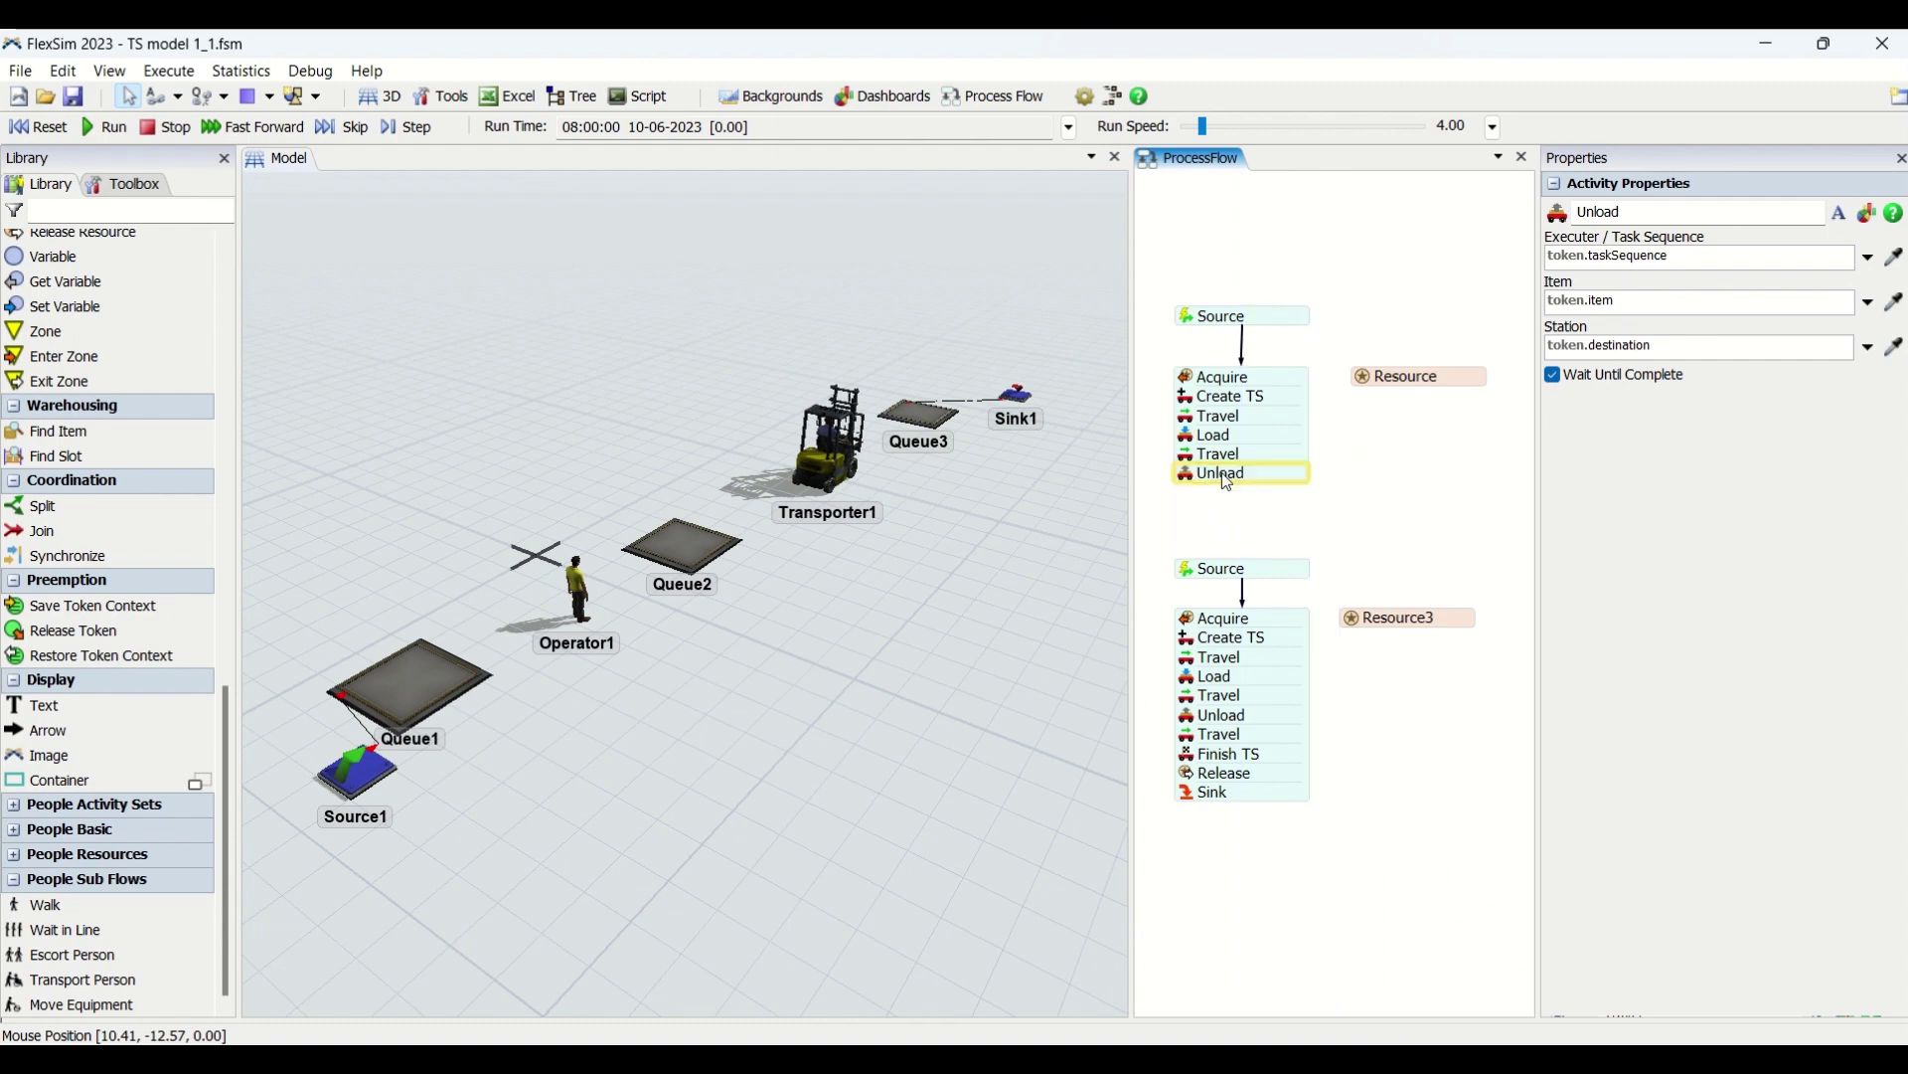
Step: Set the Station of the upper flow's Unload activity to Queue2, sampled from the 3D model
double_click(1186, 483)
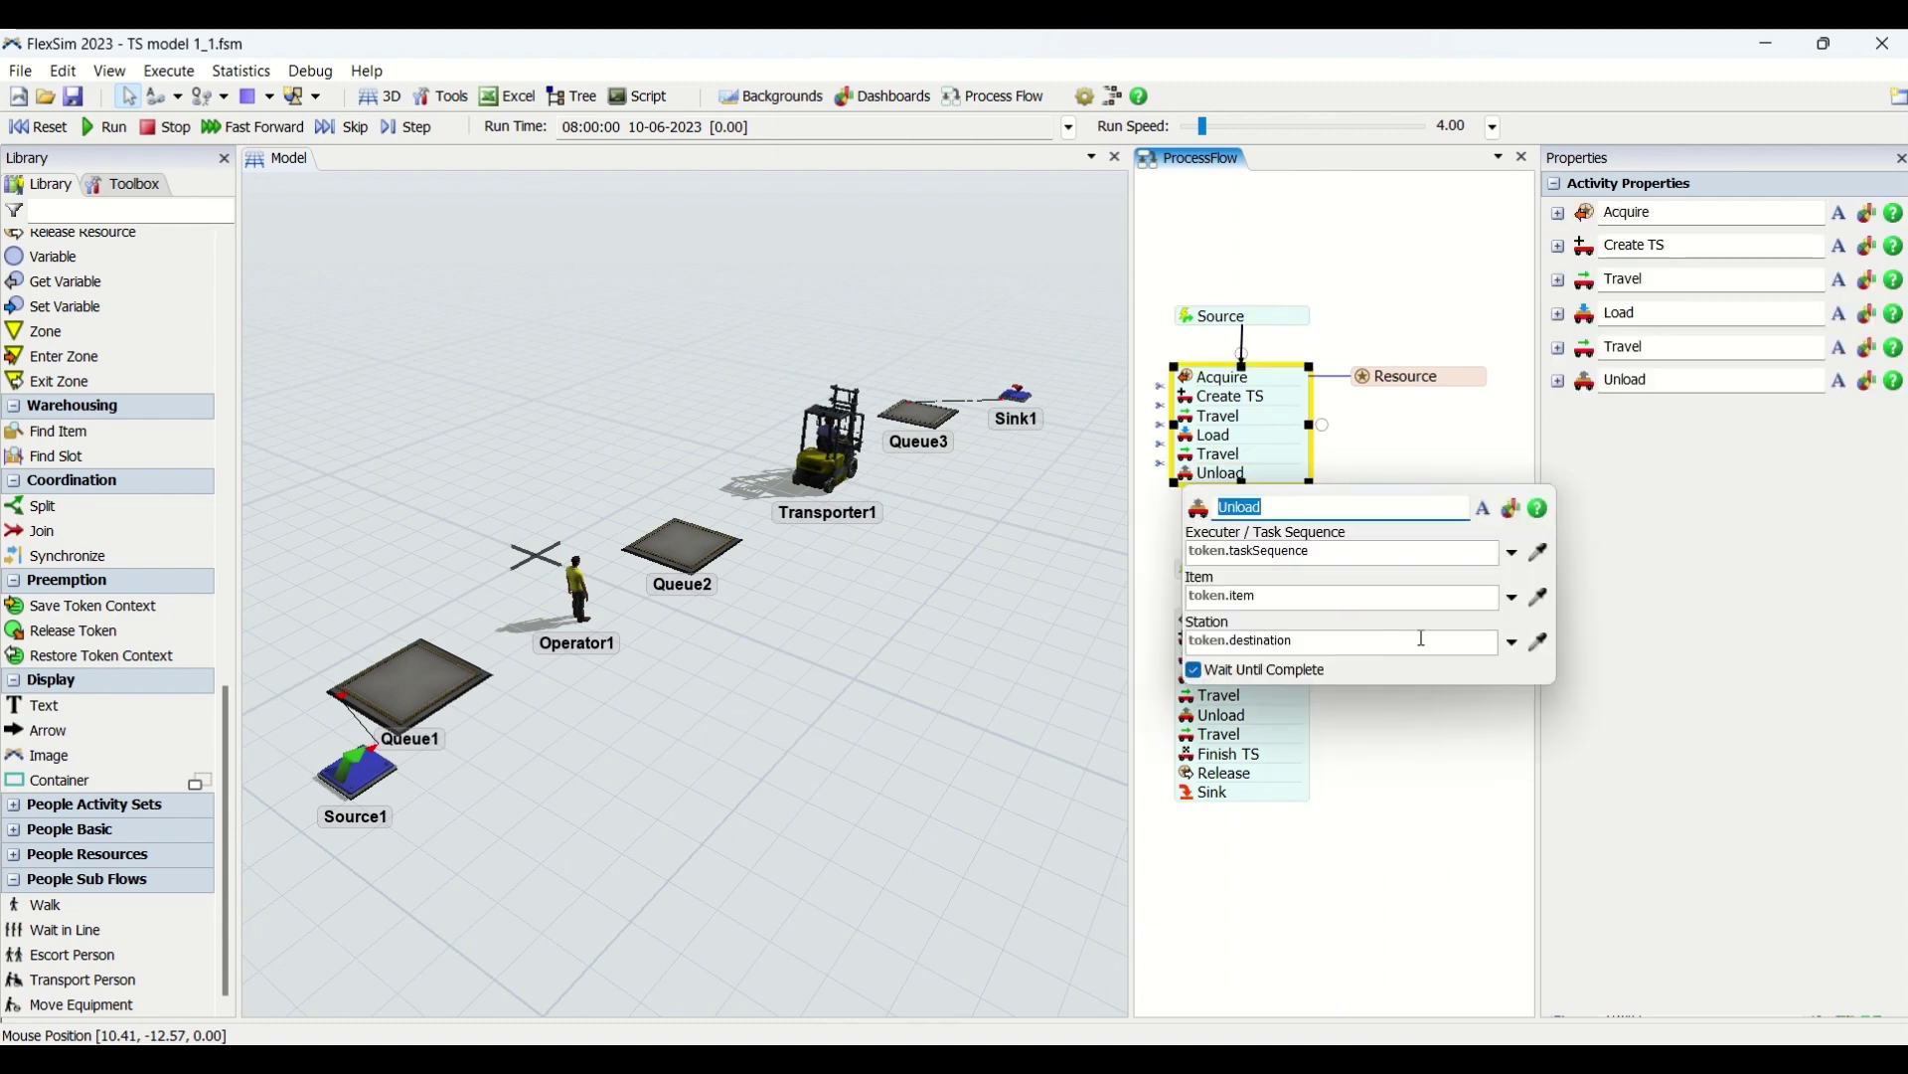
click(1544, 641)
click(728, 546)
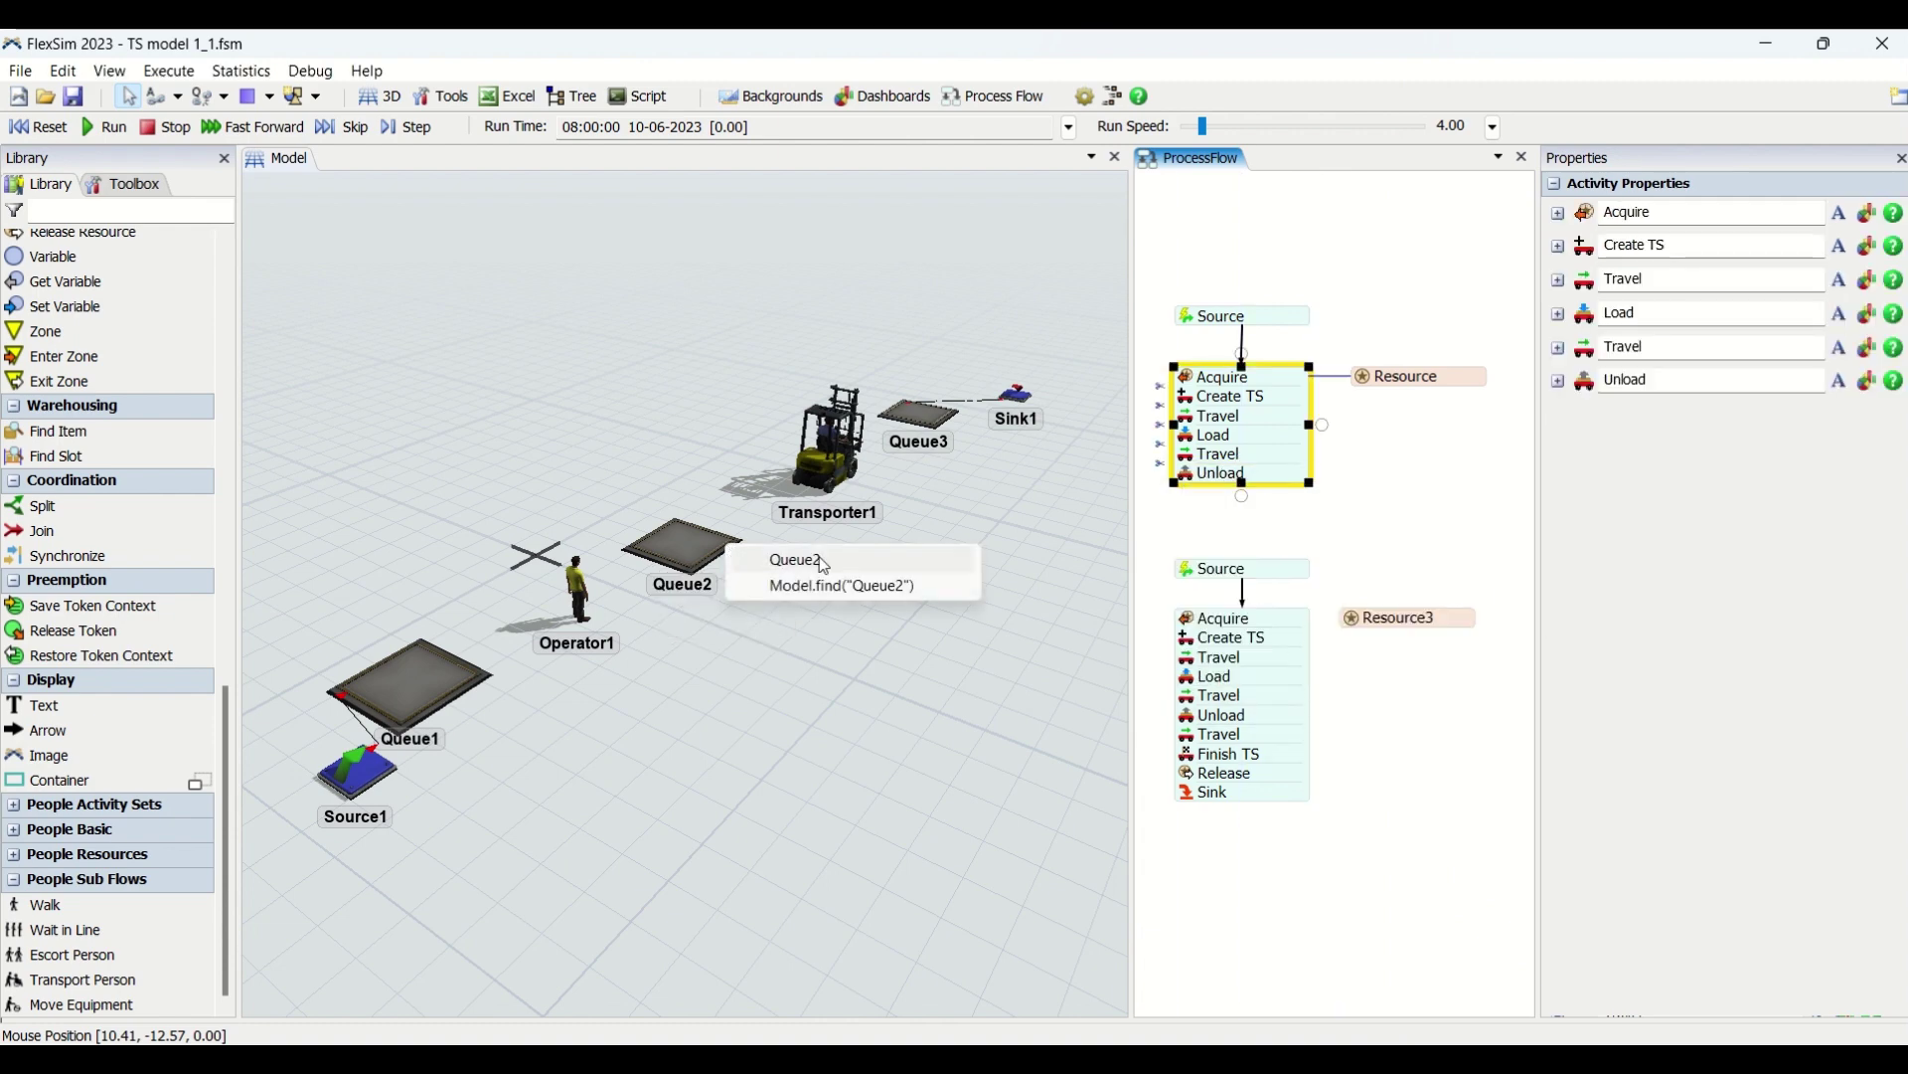
click(844, 561)
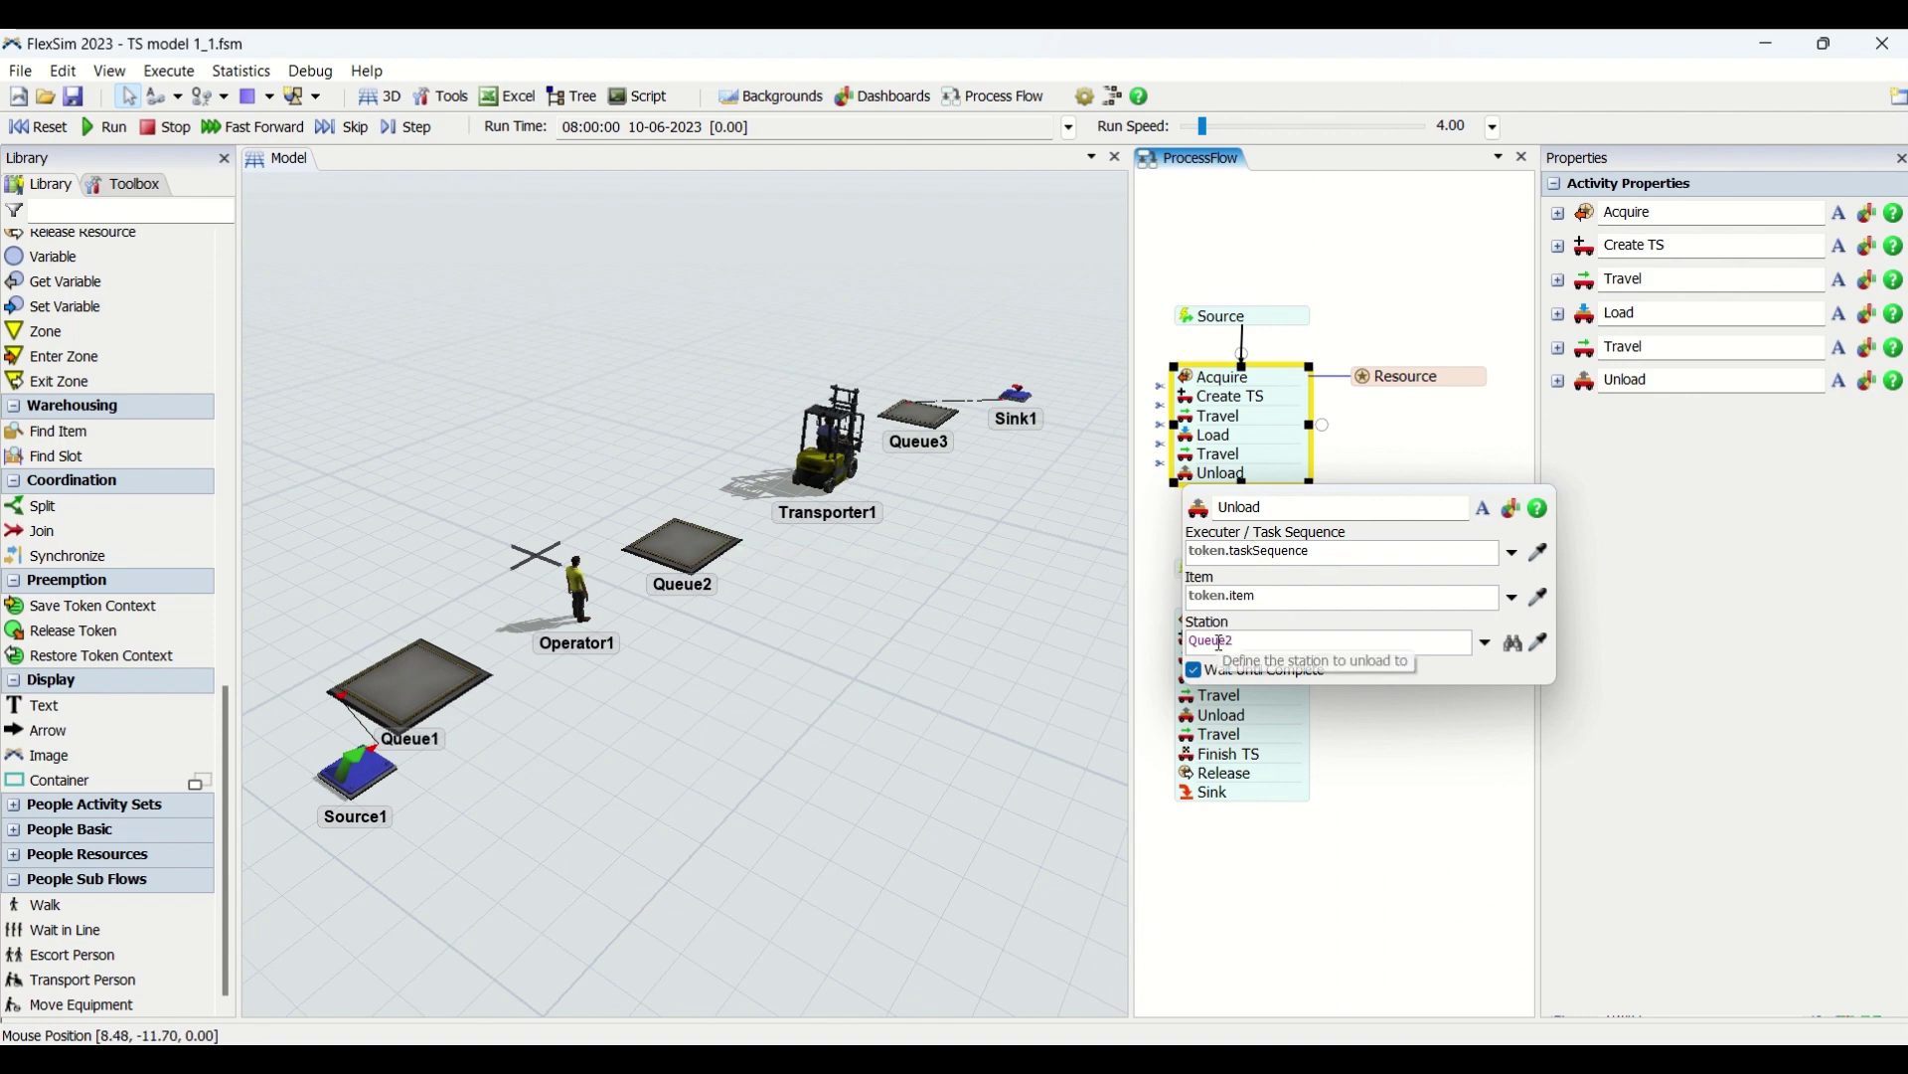
click(1376, 465)
Step: Add a Travel To Object activity and attach it beneath Unload in the upper flow
double_click(1312, 522)
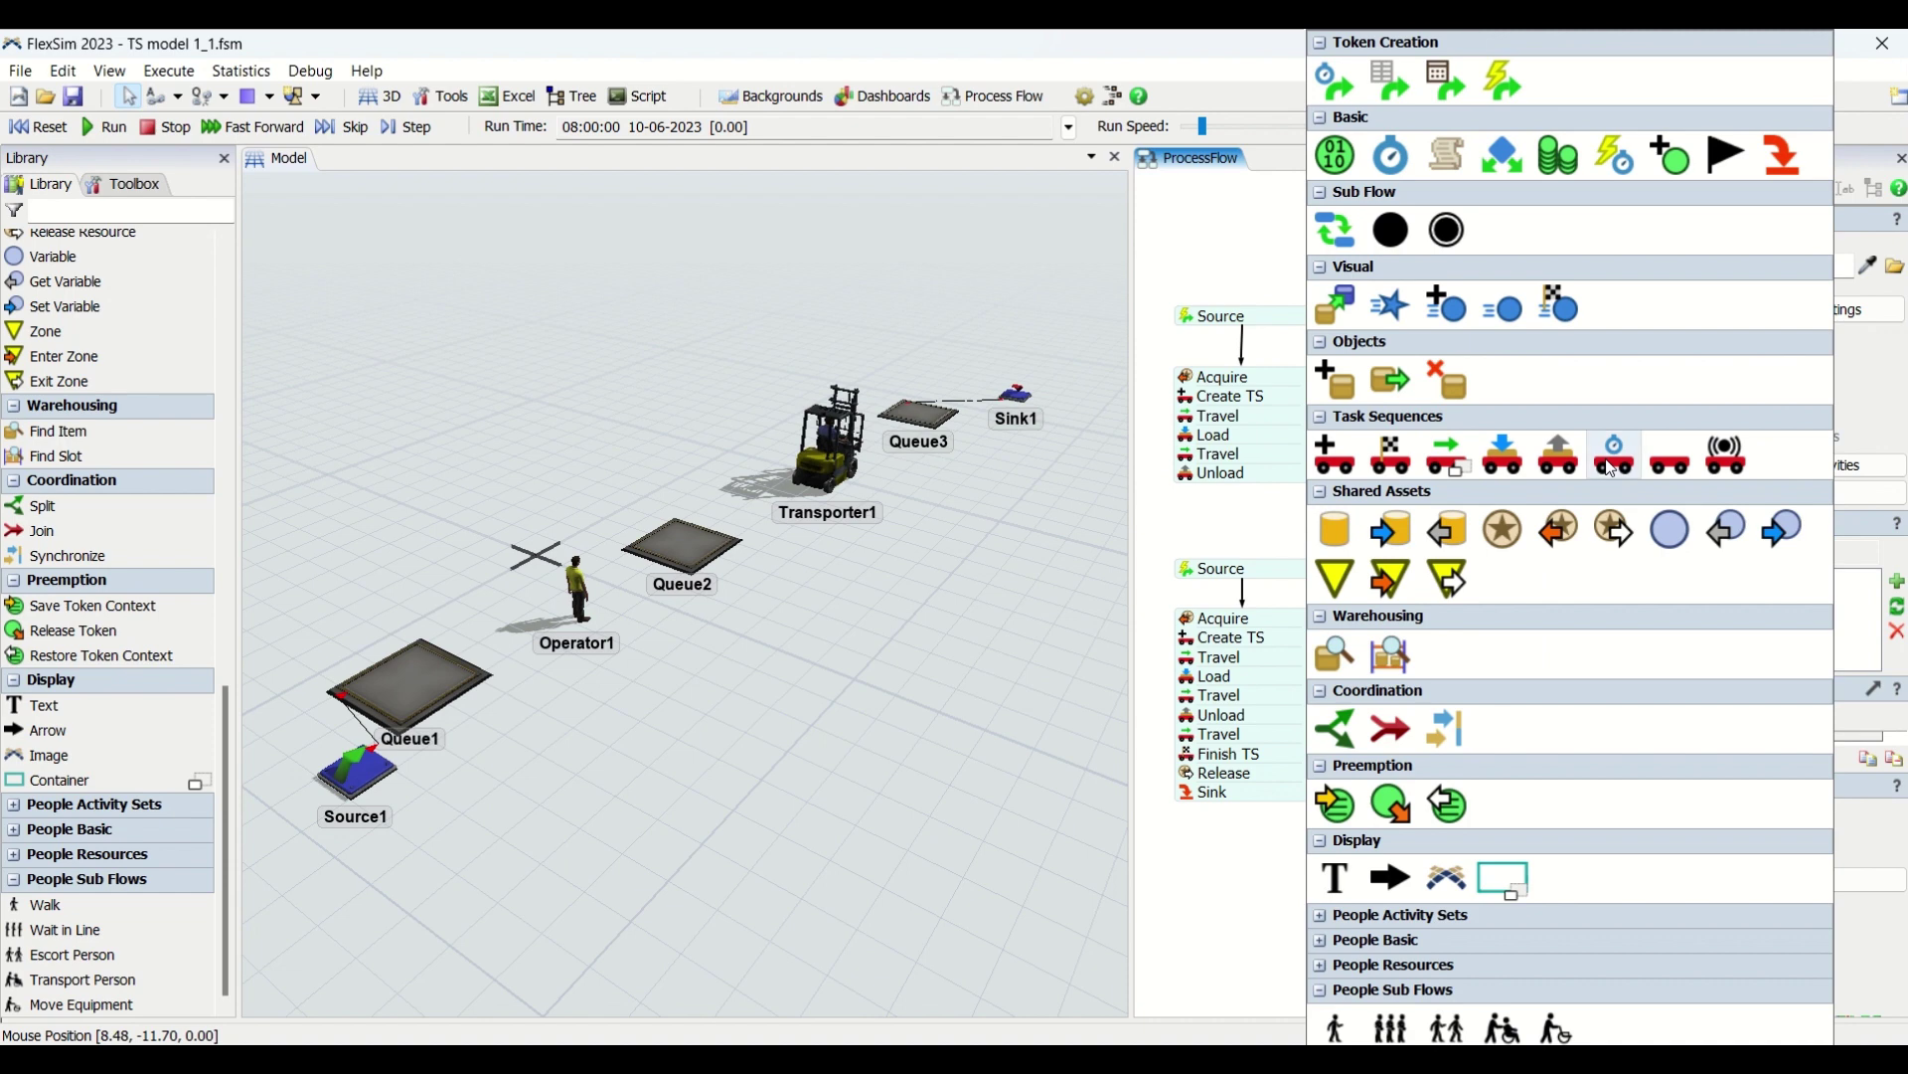
click(1446, 455)
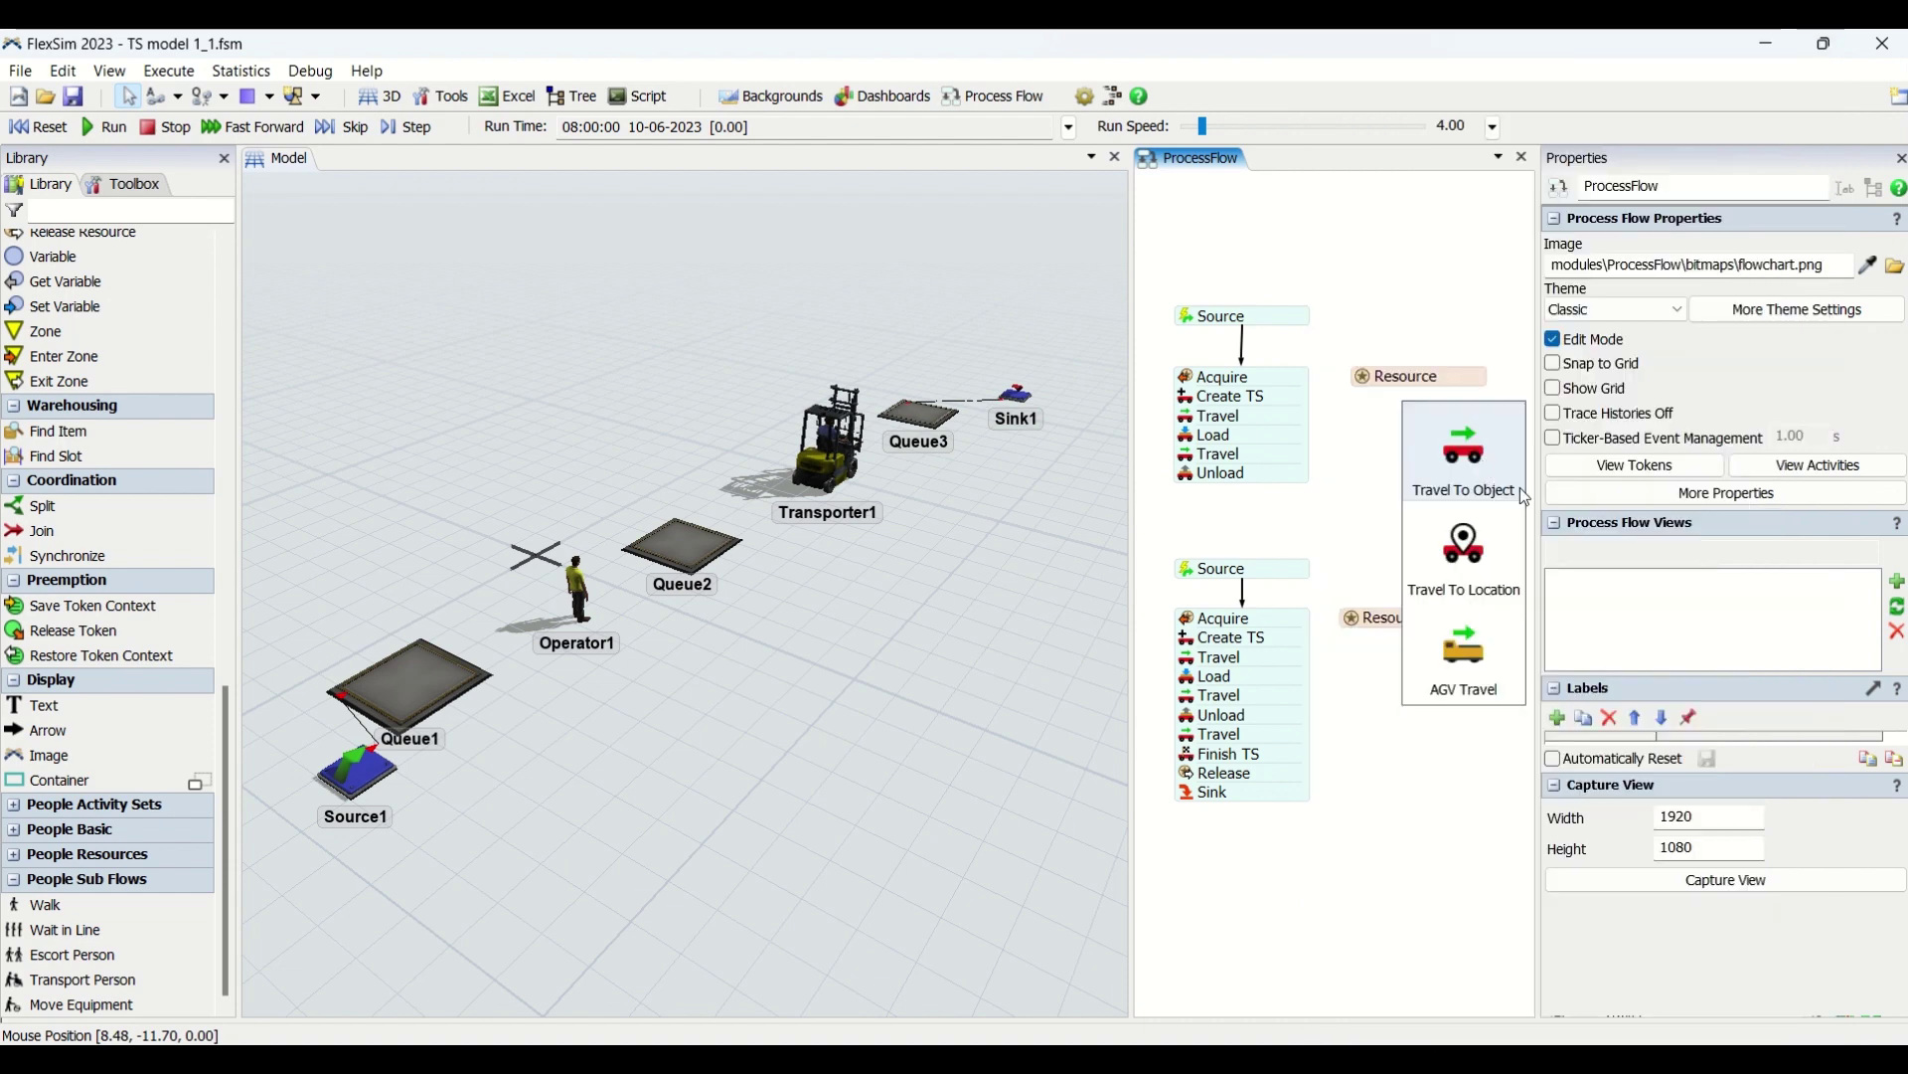
click(1470, 468)
drag(1376, 534, 1237, 499)
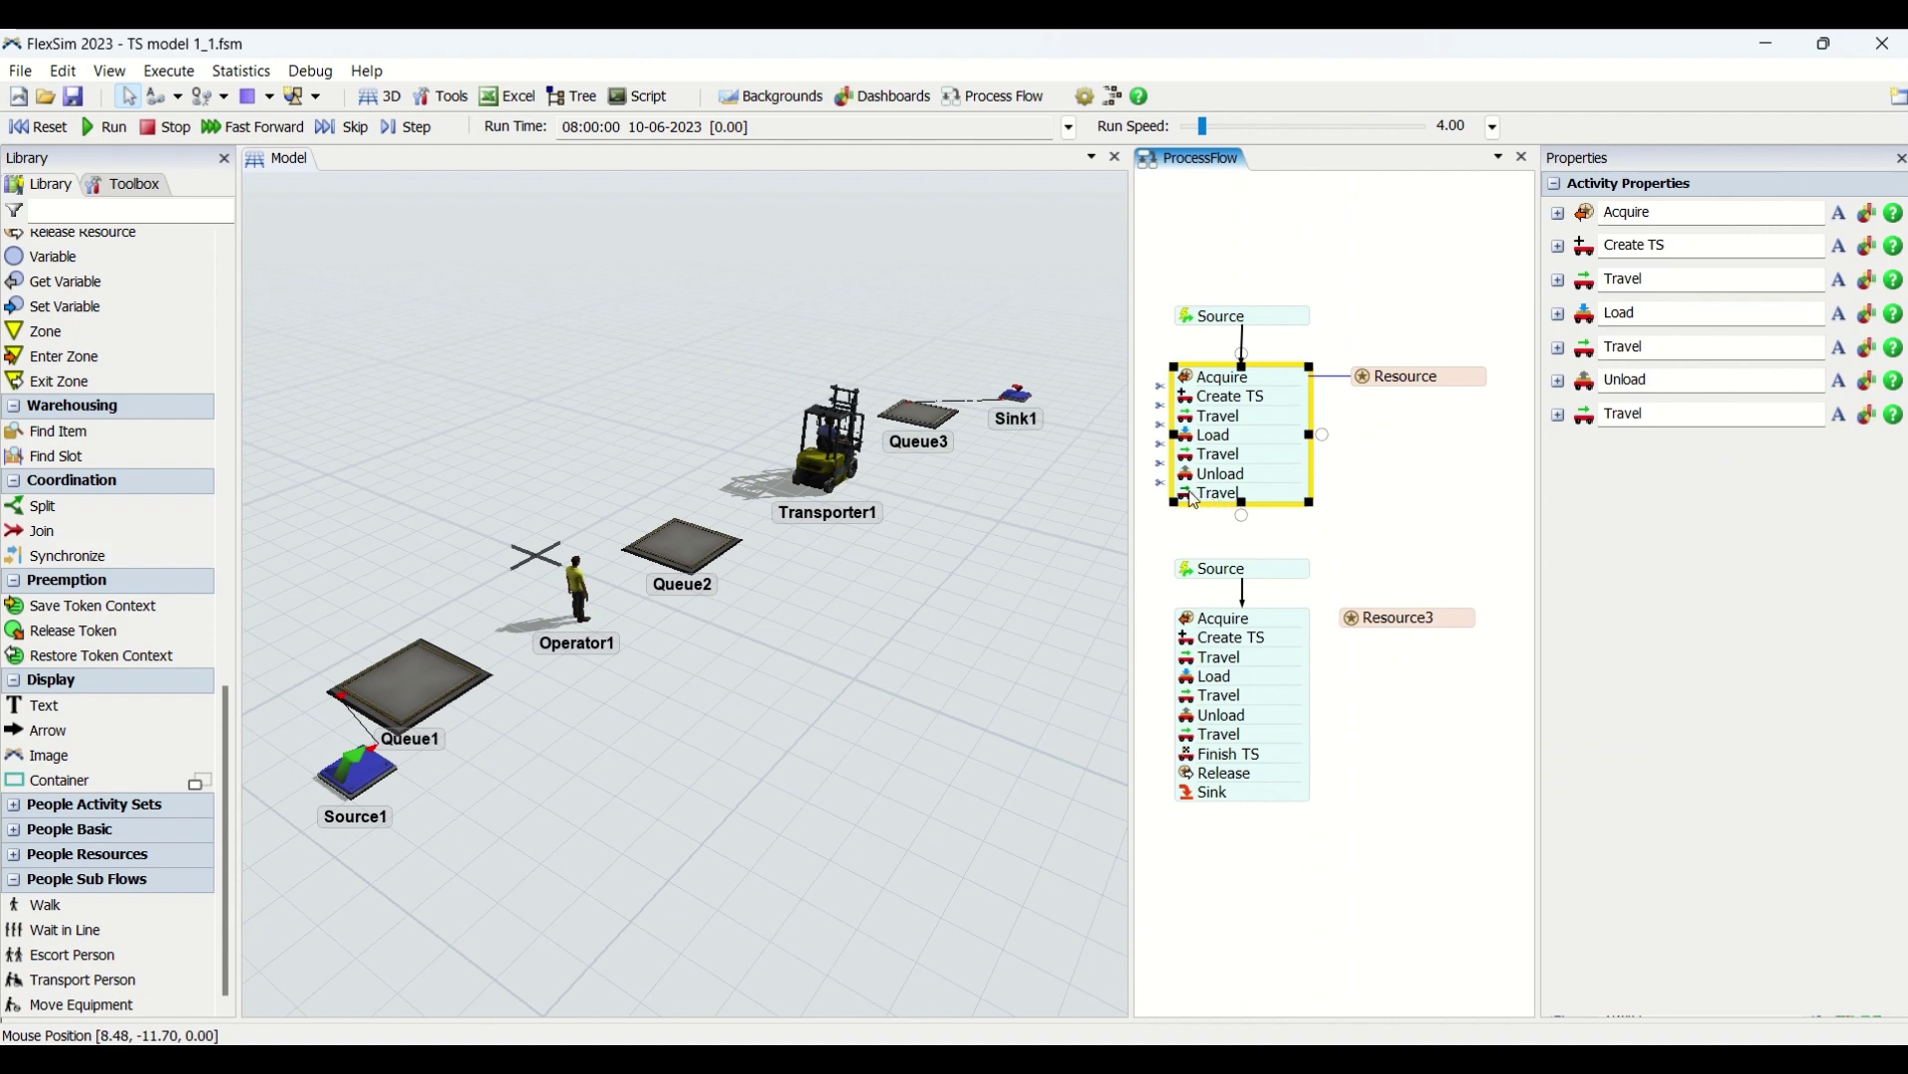
Step: Set the destination of the Travel activity beneath Unload to Queue1, sampled from the 3D model
double_click(1219, 496)
click(1537, 618)
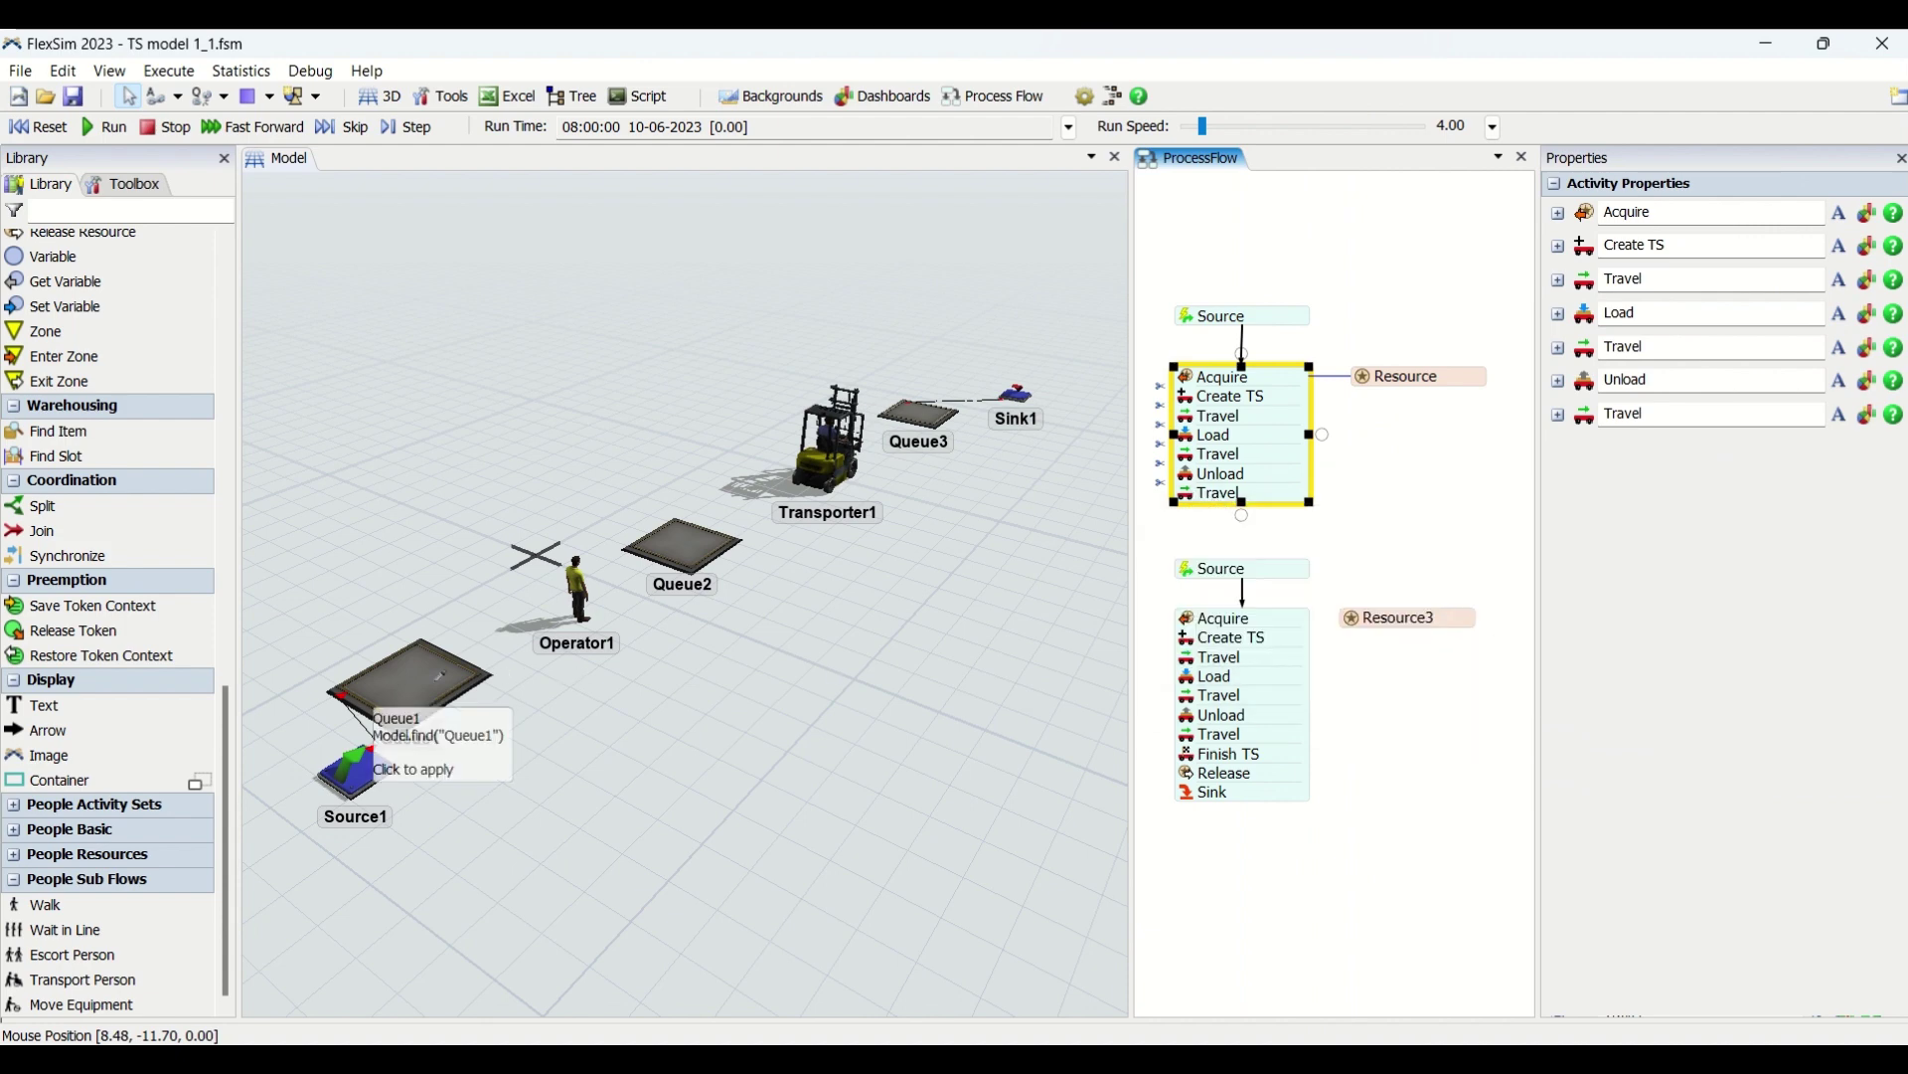
click(526, 700)
click(1368, 454)
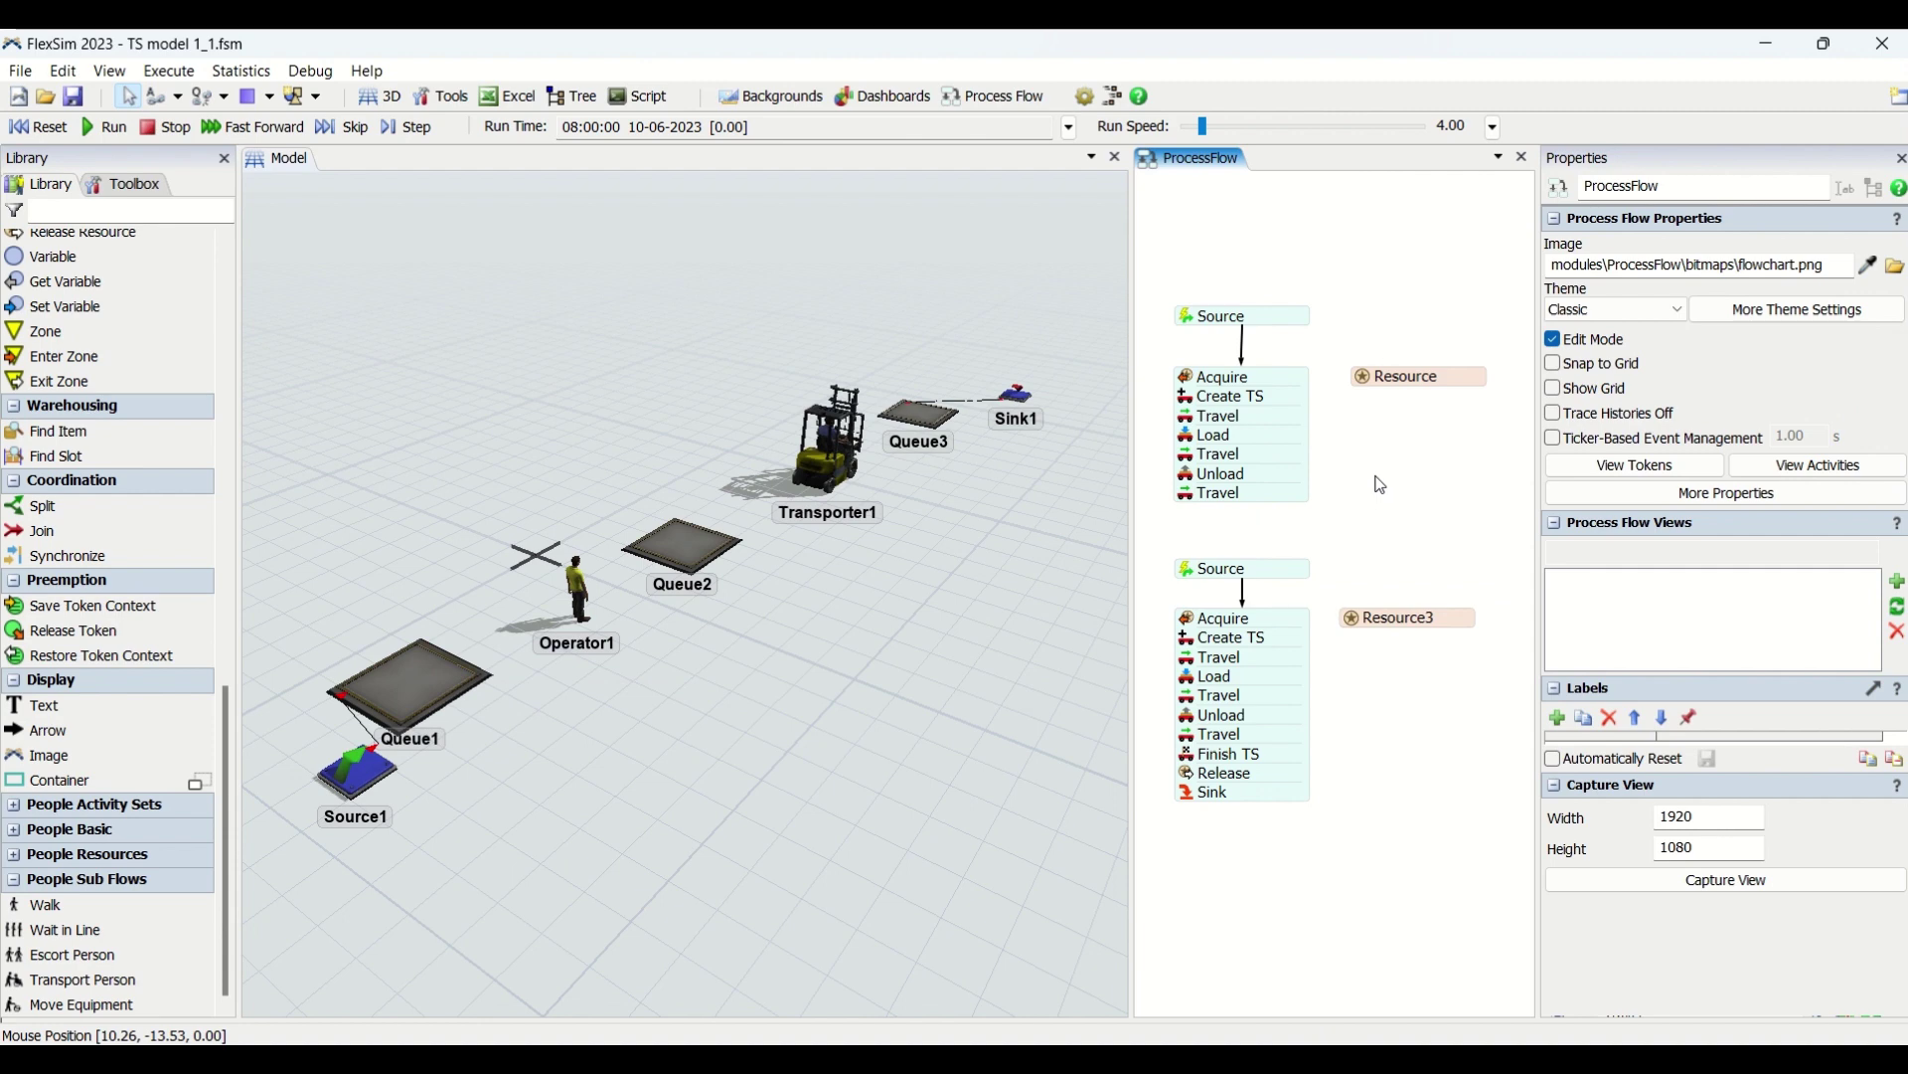
Step: Add a Finish Task Sequence activity beneath the last Travel in the upper flow and review its settings
double_click(1381, 485)
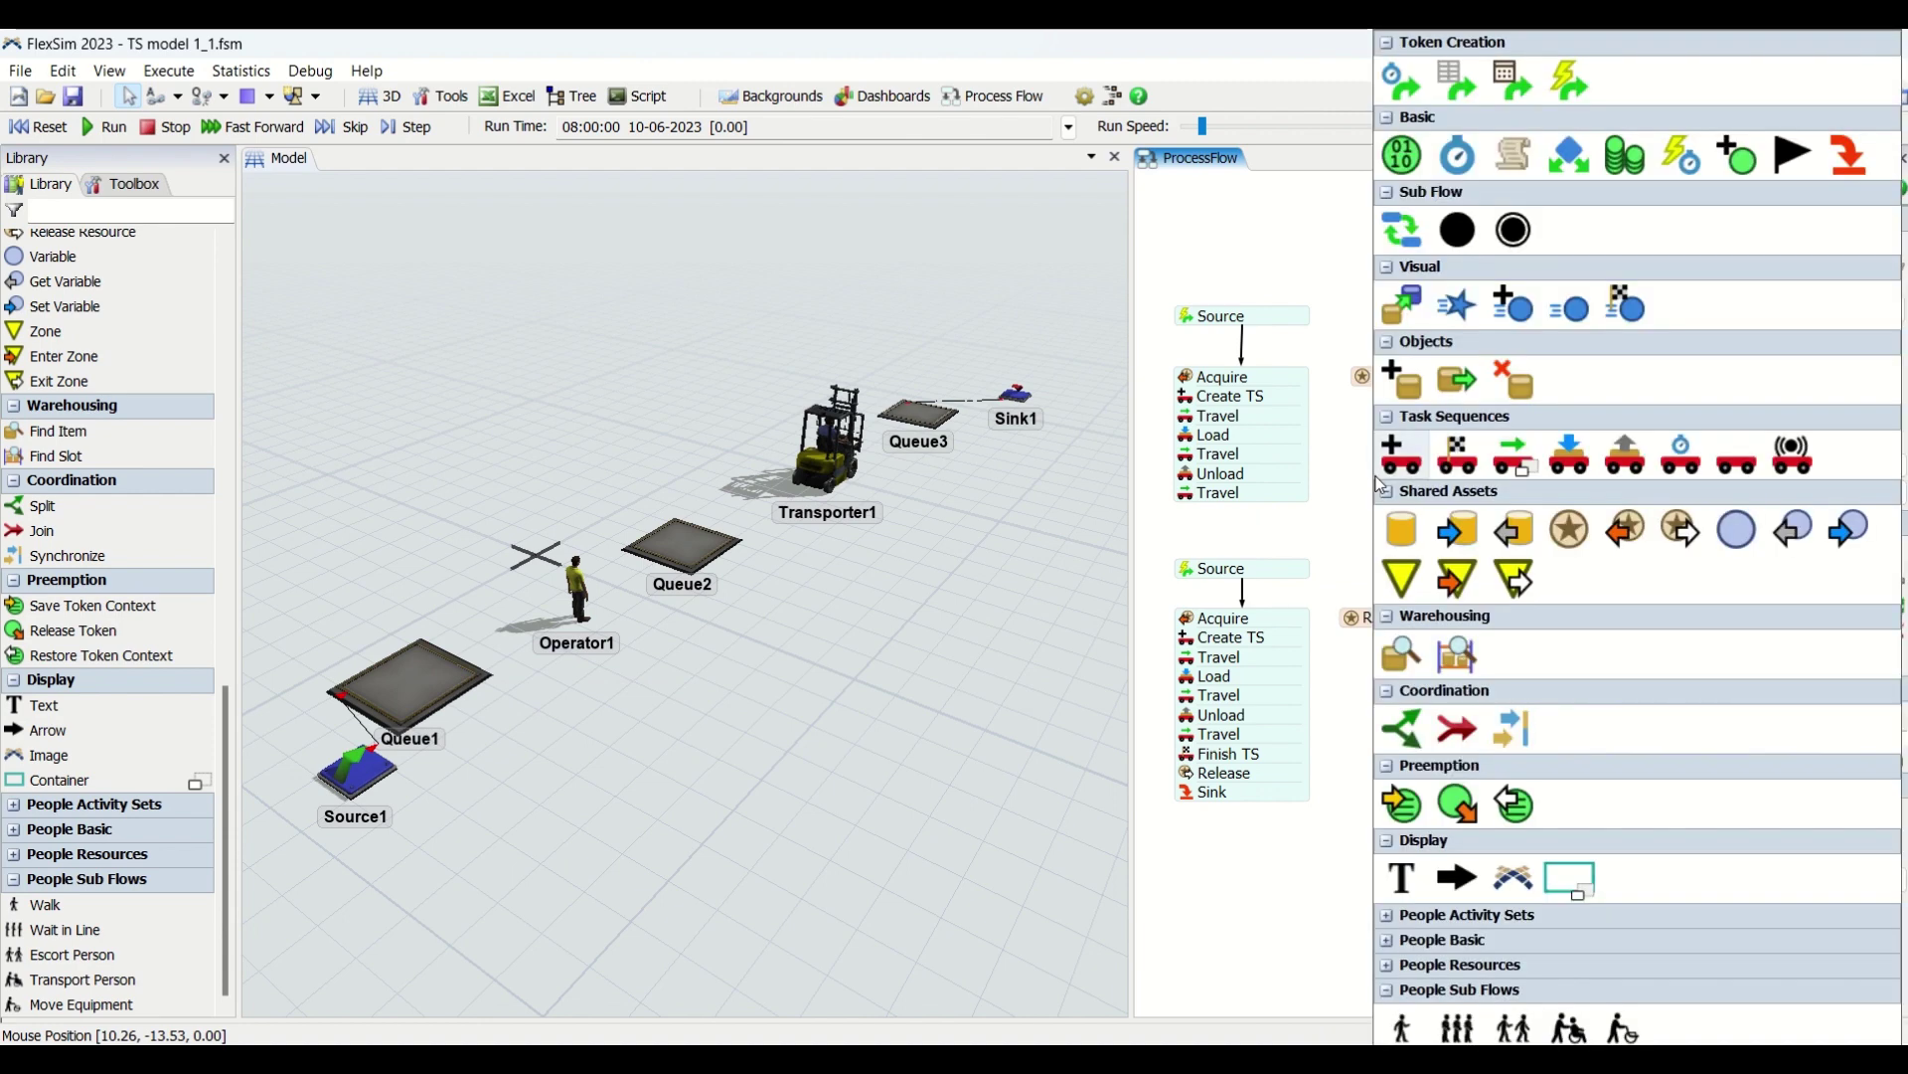
click(1465, 461)
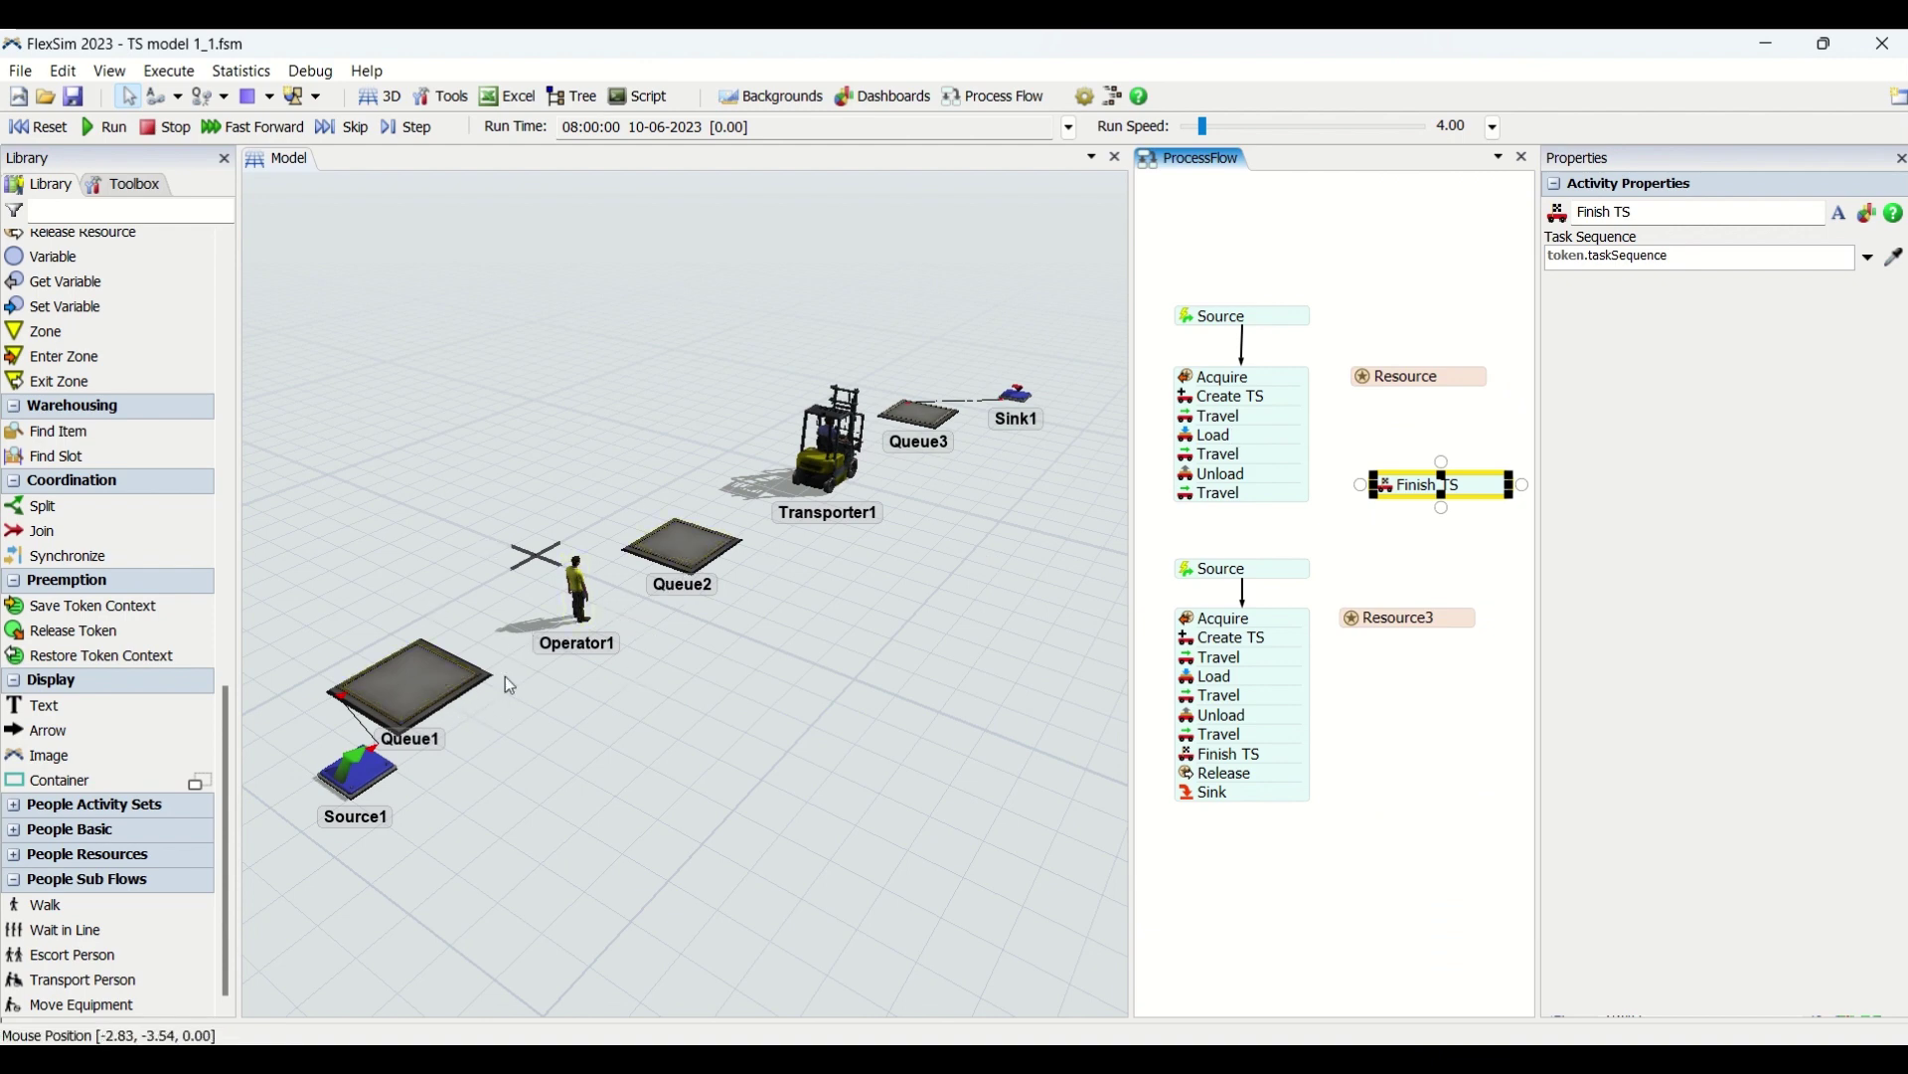
click(1488, 529)
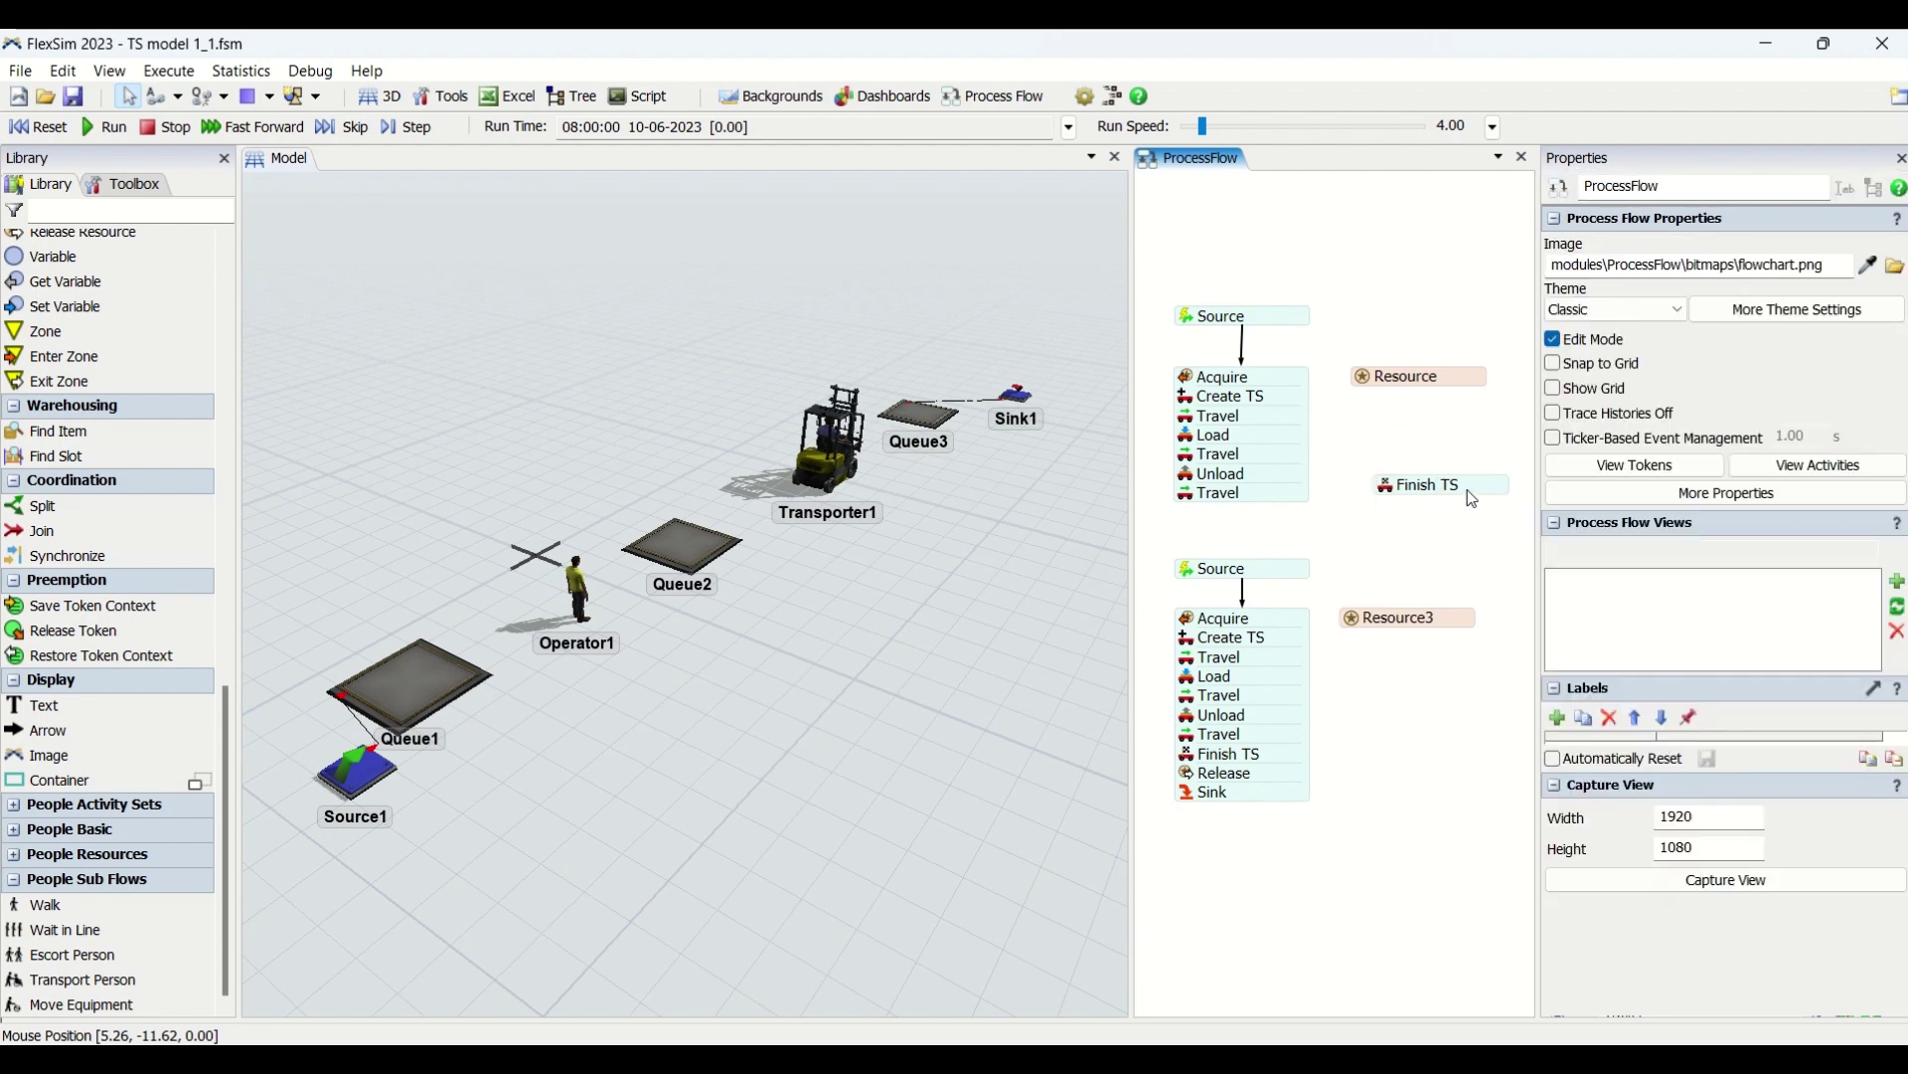
drag(1467, 487, 1282, 513)
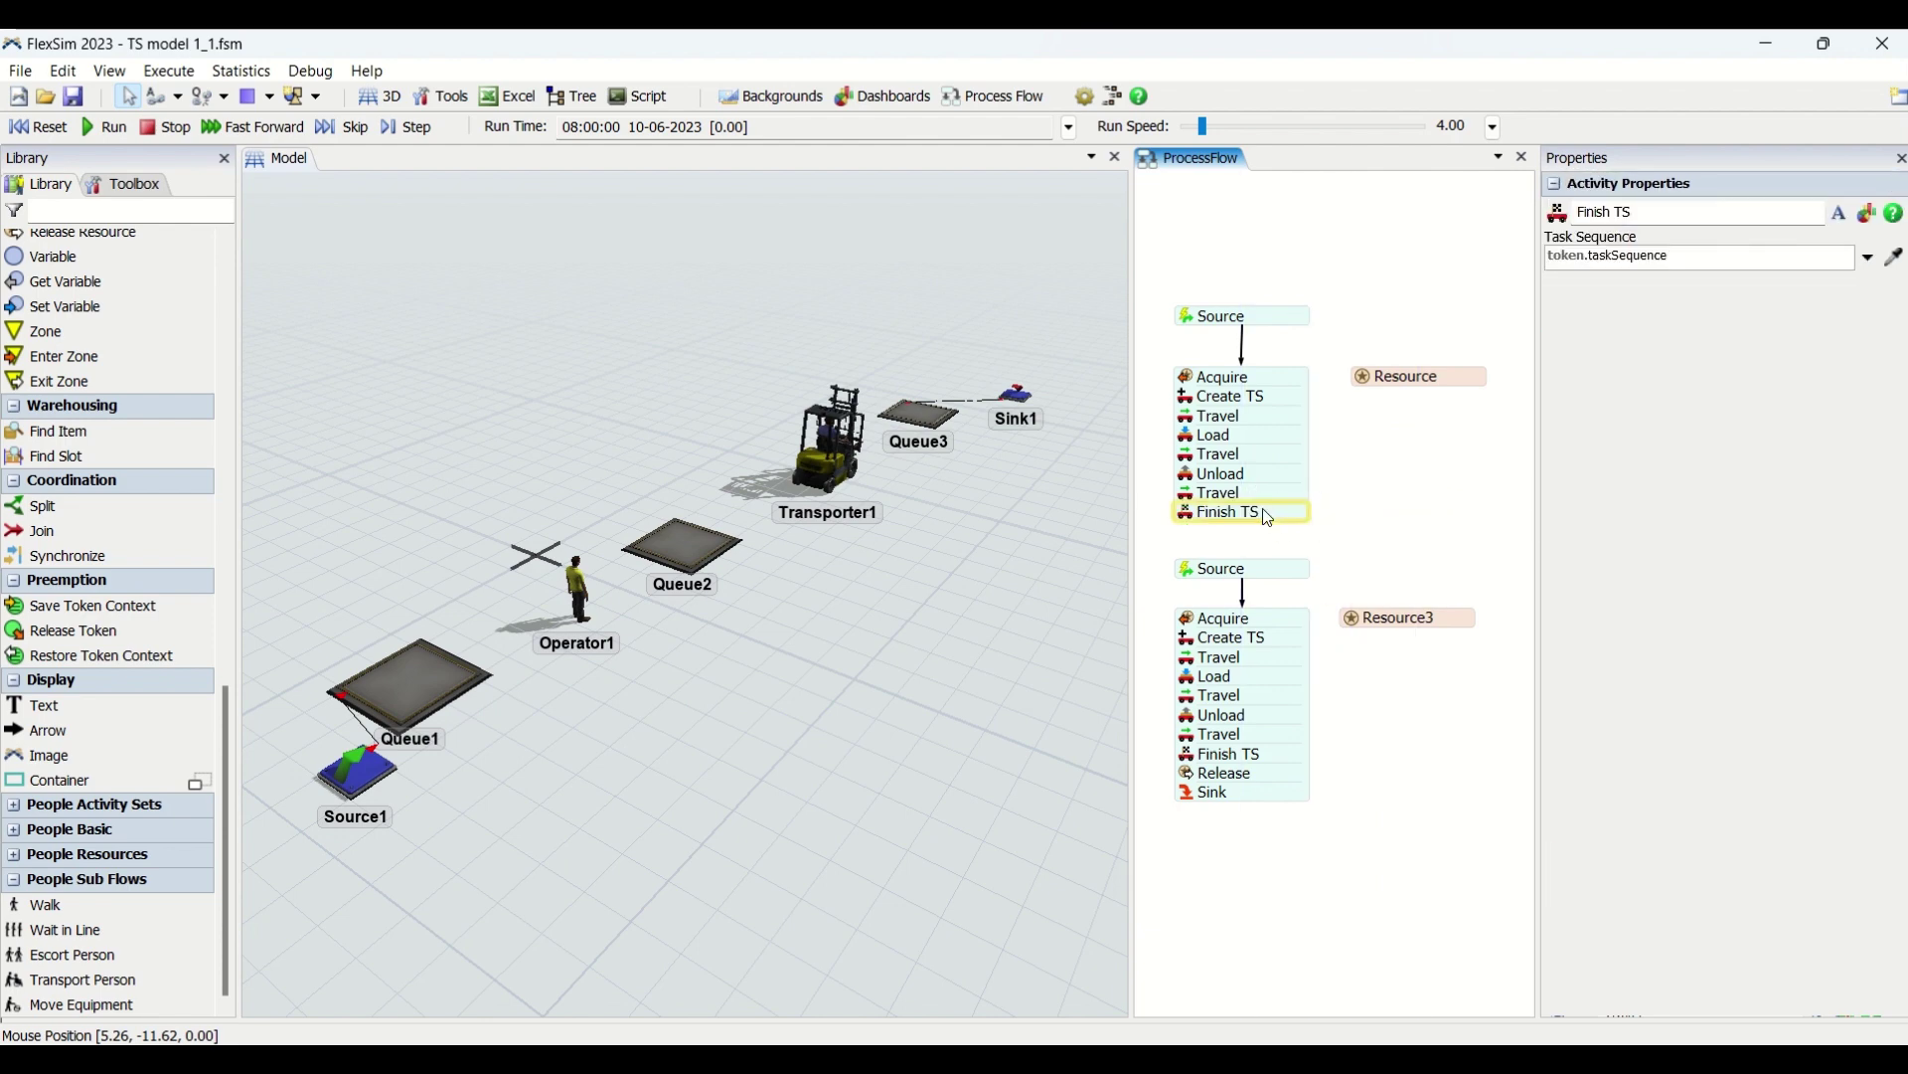
click(1202, 522)
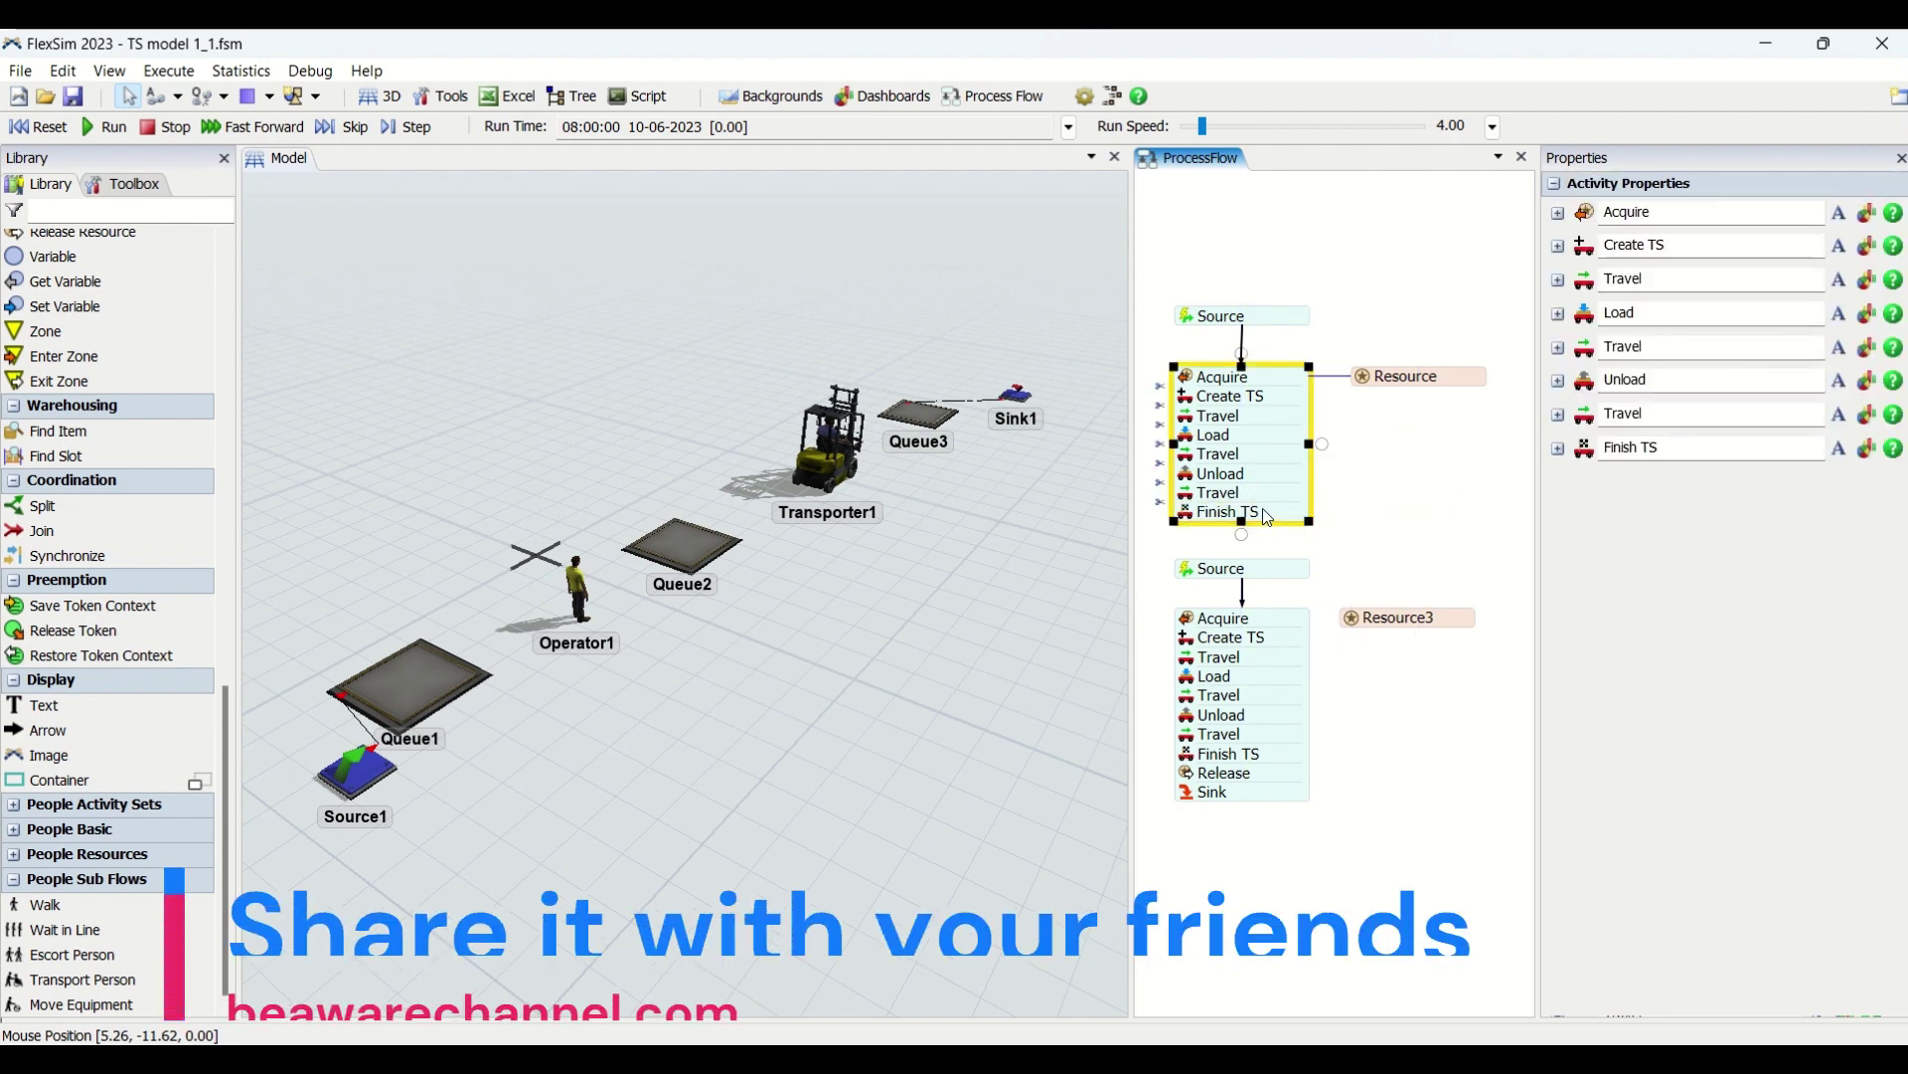
double_click(1188, 515)
click(1444, 479)
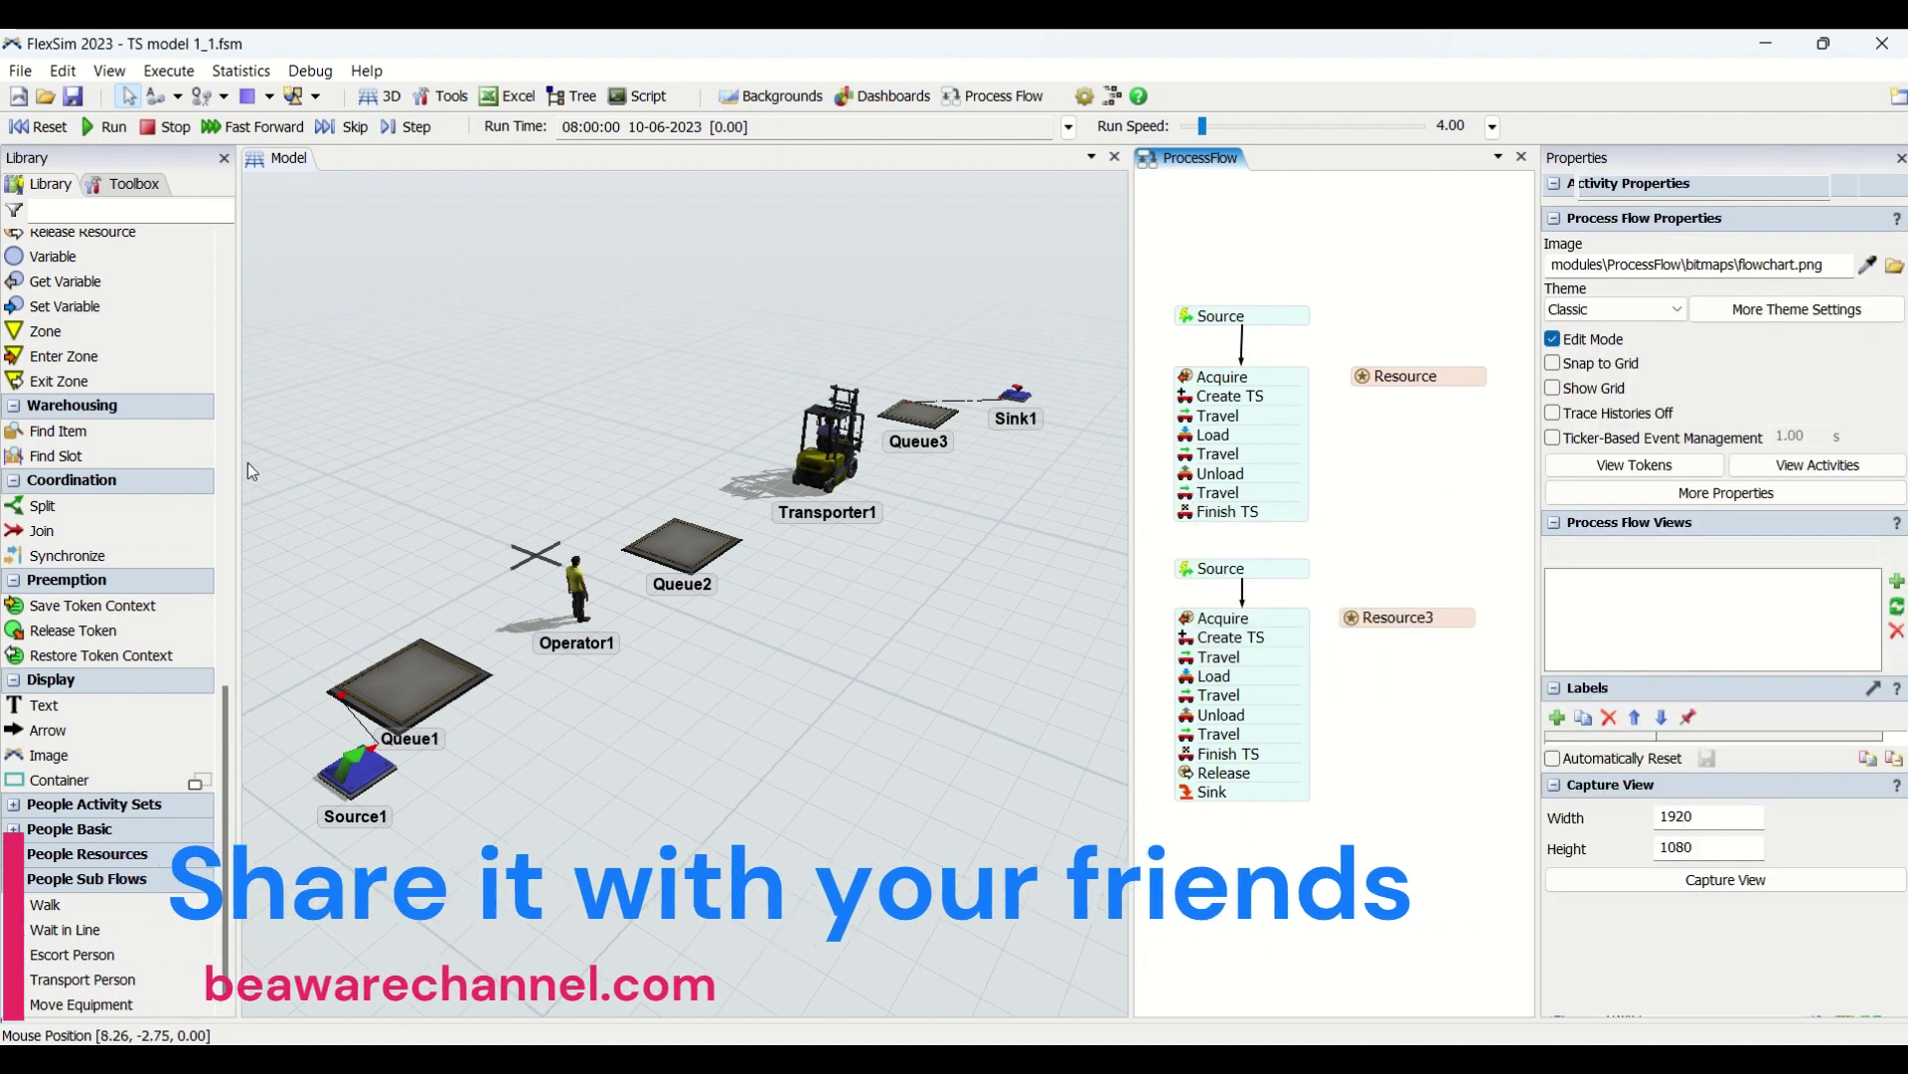
scroll(60, 427, up, 7)
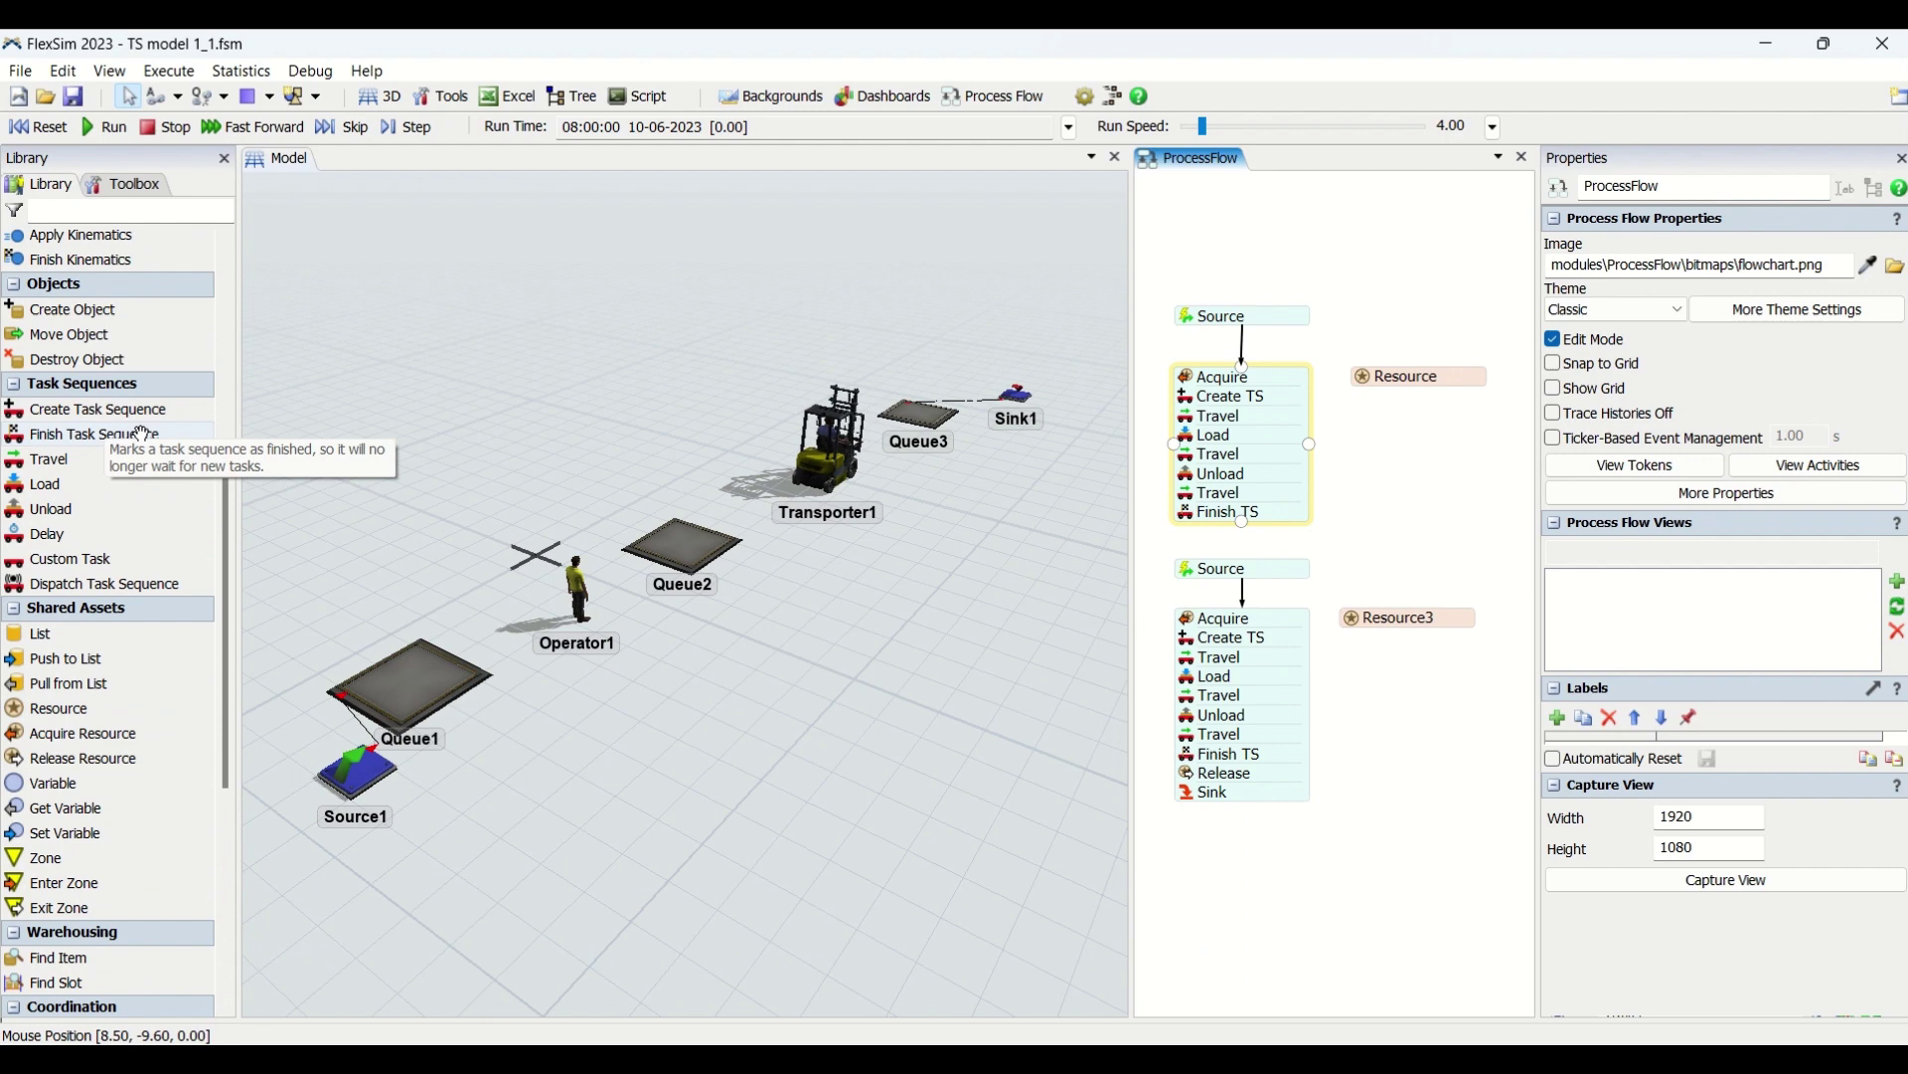
Step: Add a Release Resource activity and attach it beneath Finish TS in the upper flow
double_click(1428, 526)
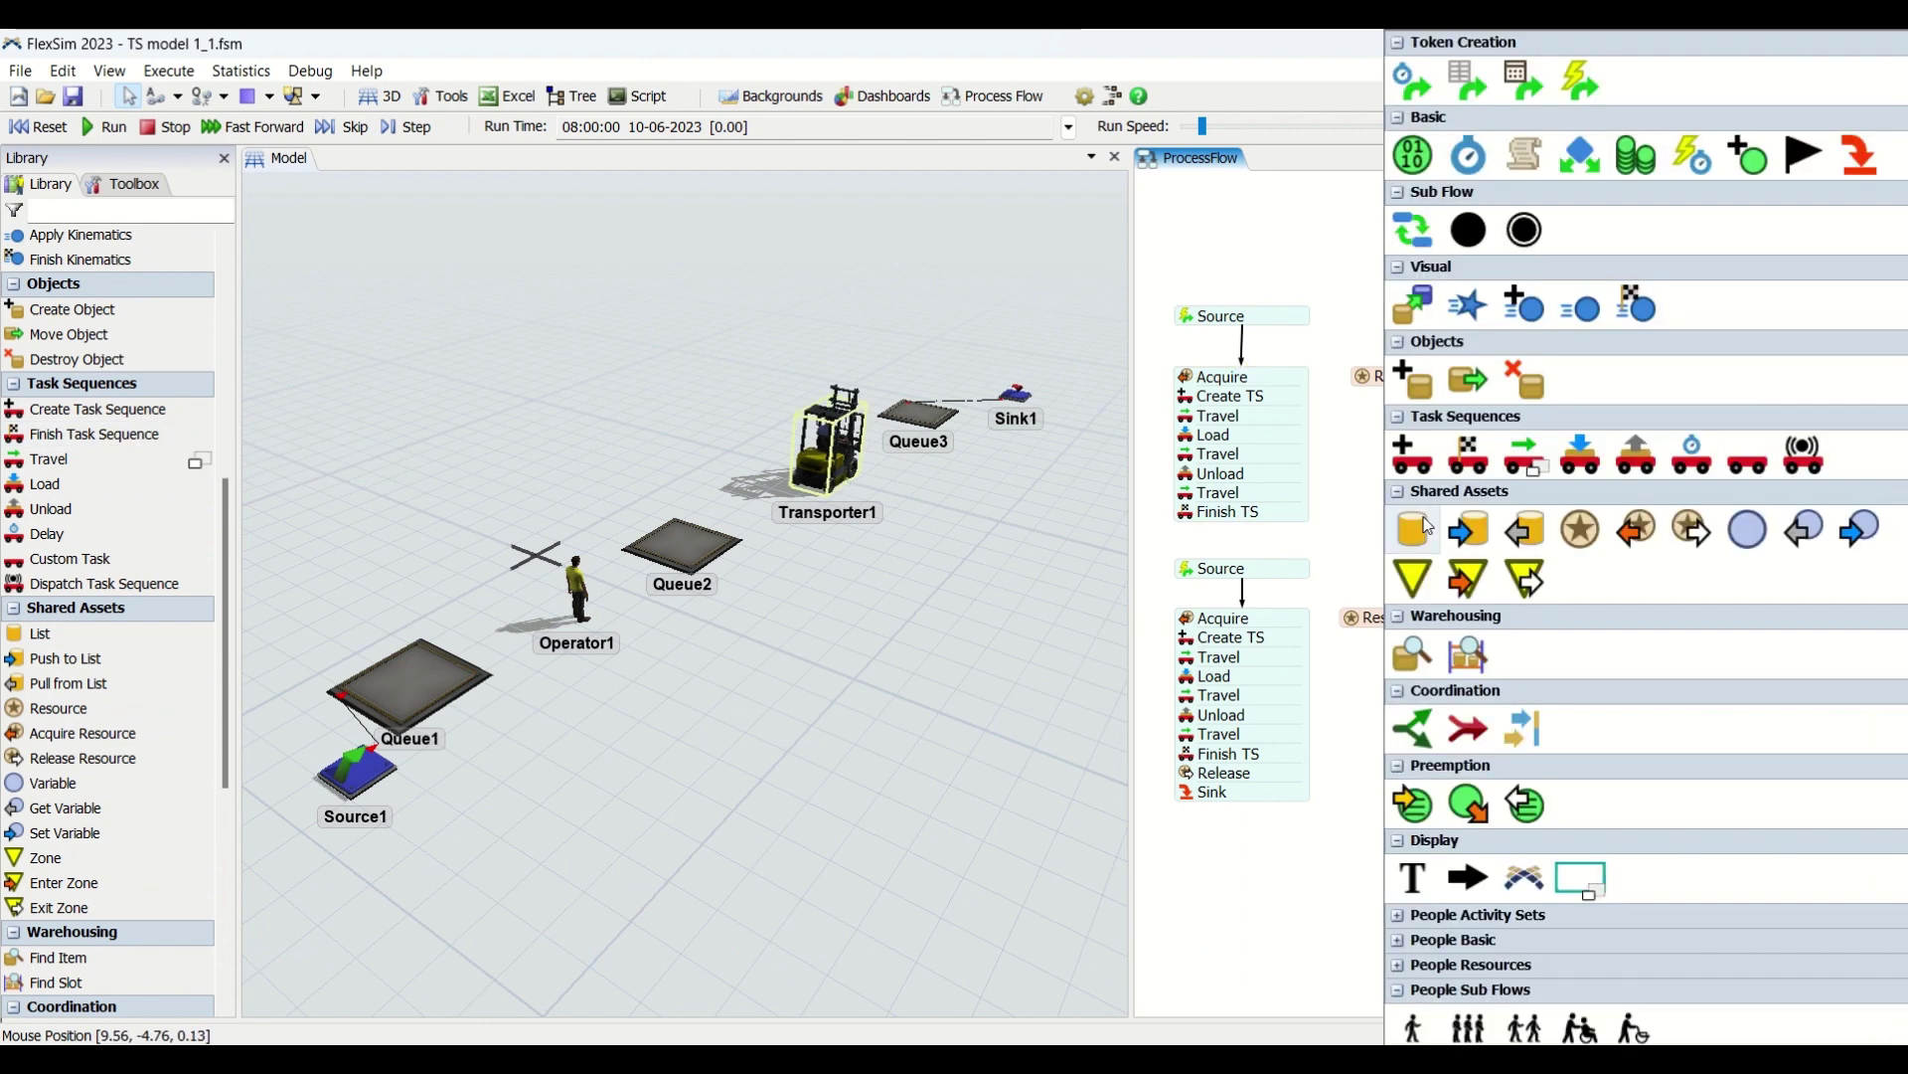
click(1640, 537)
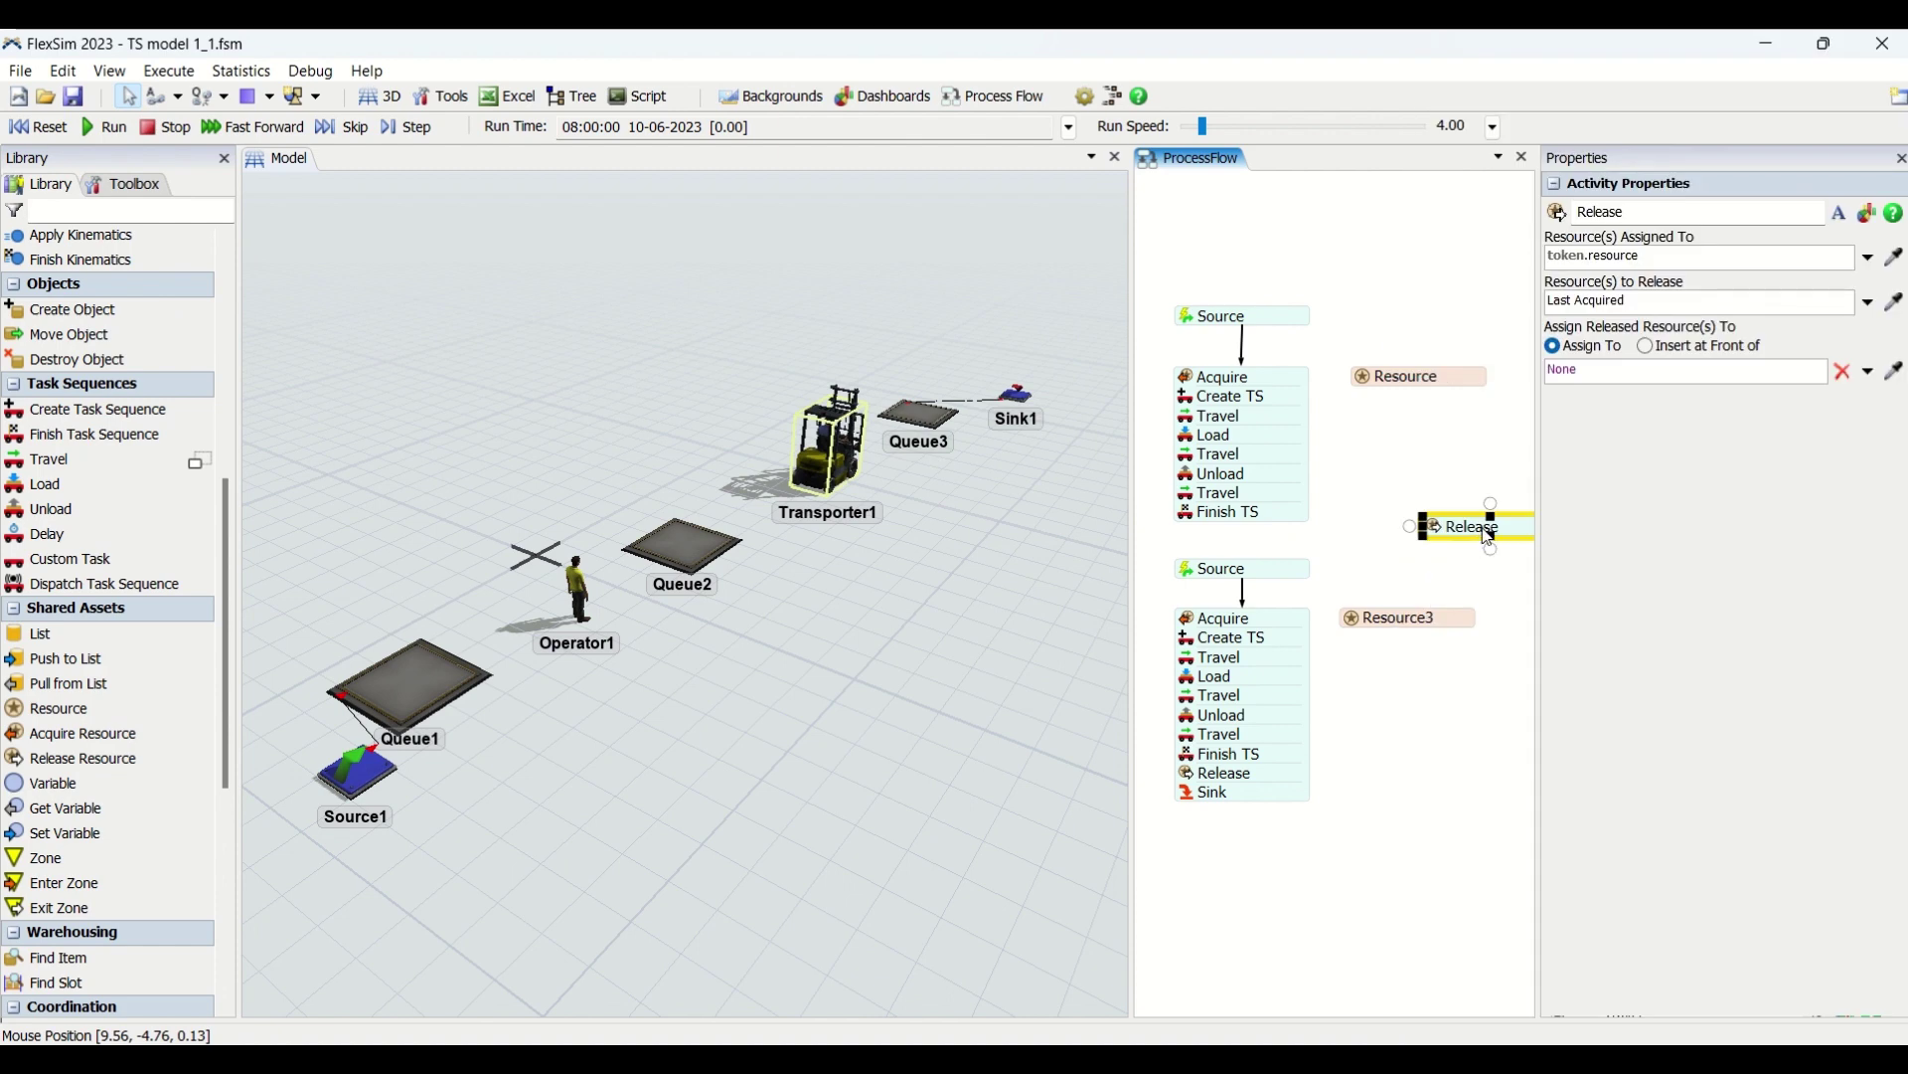
drag(1488, 535, 1236, 538)
click(1225, 536)
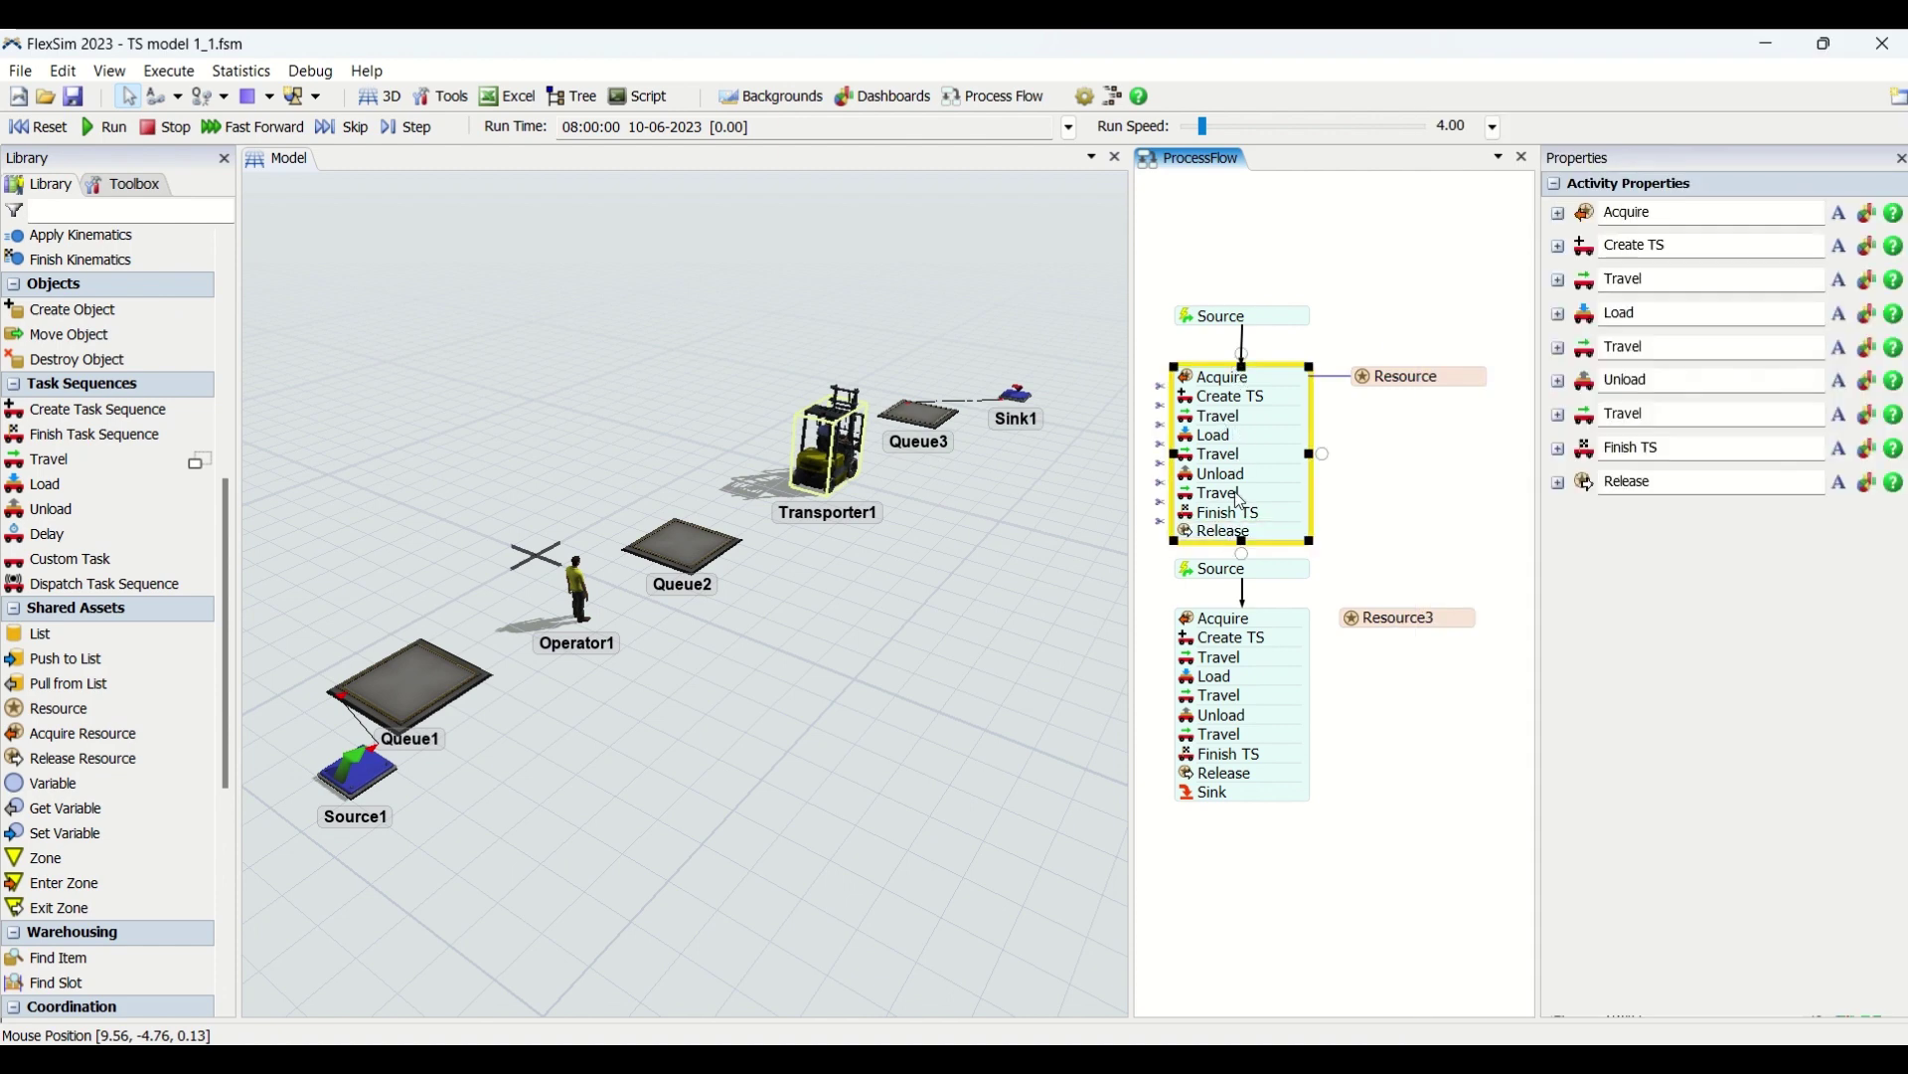
click(1387, 542)
Step: Move the entire lower flow, including Resource3, further down to make room beneath the upper flow
drag(1166, 567, 1456, 873)
drag(1389, 629, 1388, 687)
click(1409, 545)
Step: Add a Sink activity and attach it beneath Release to end the upper flow
double_click(1376, 541)
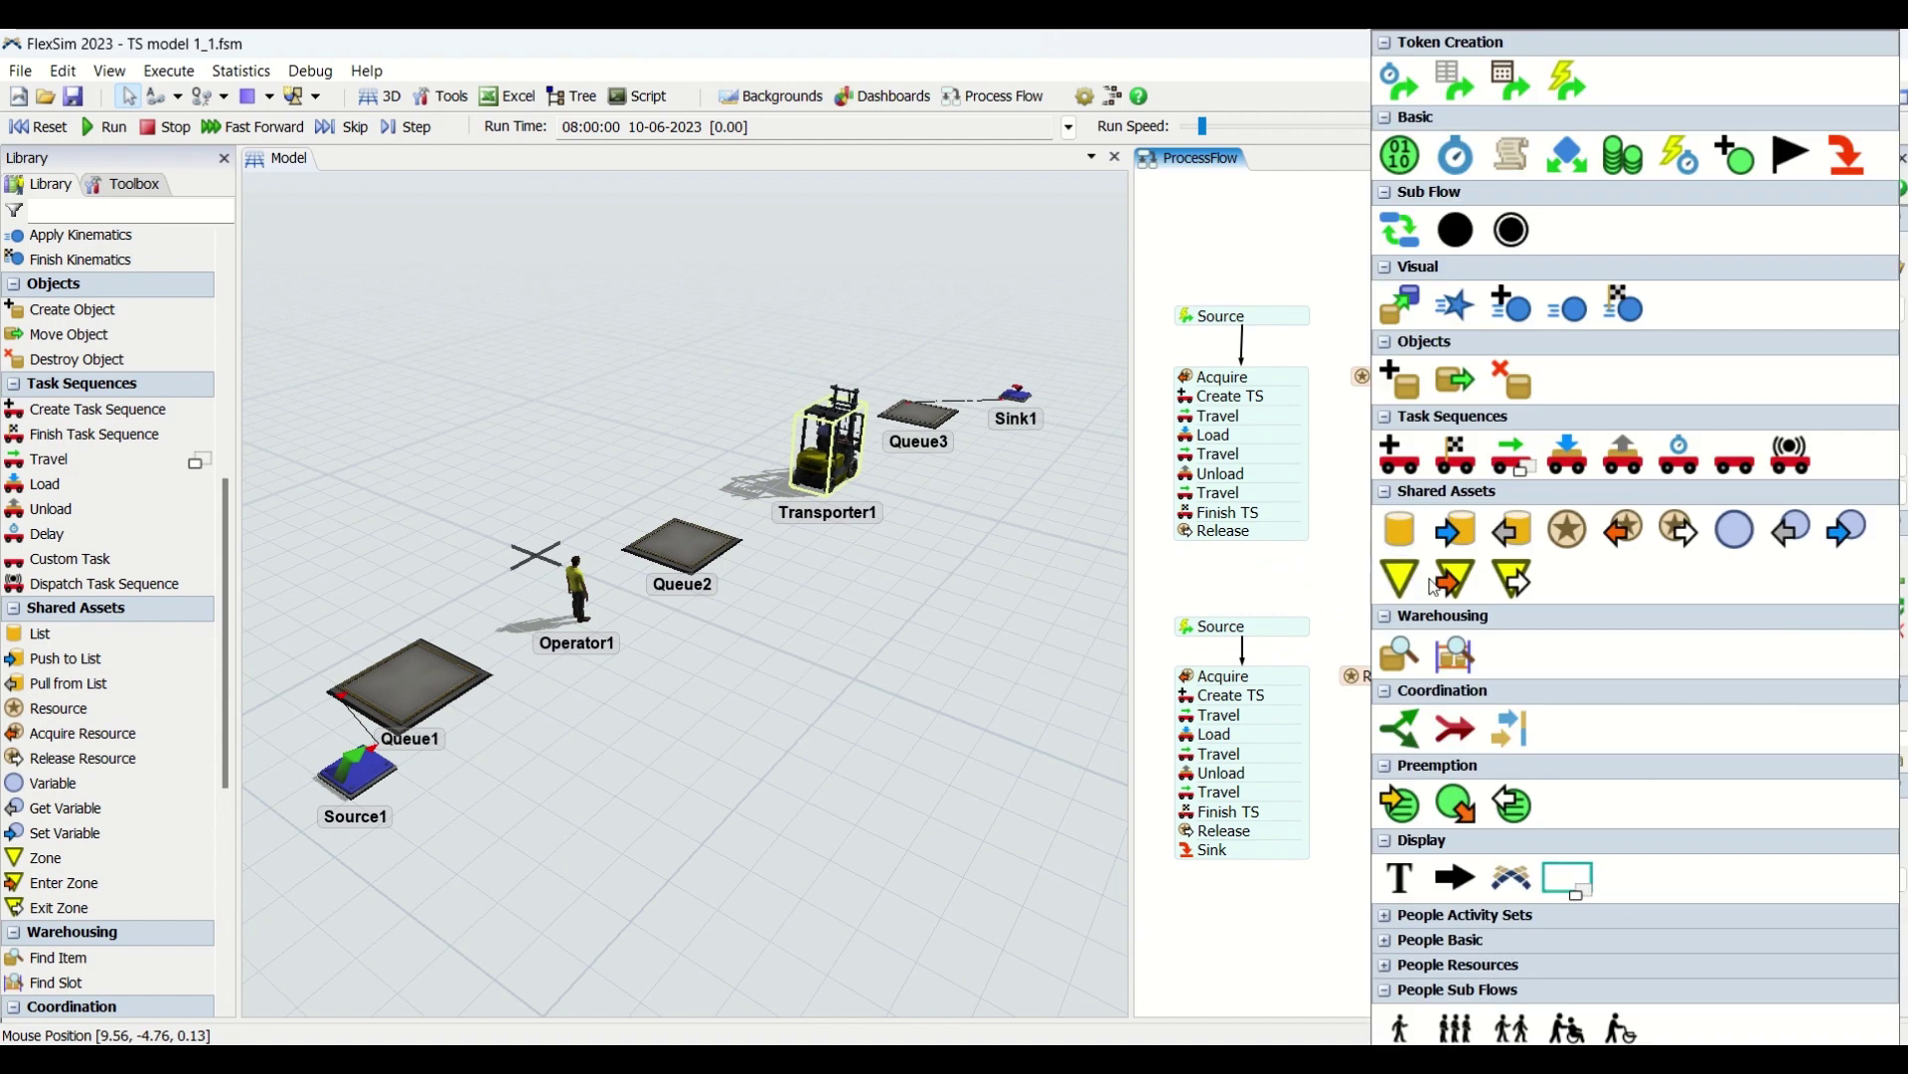
click(1853, 159)
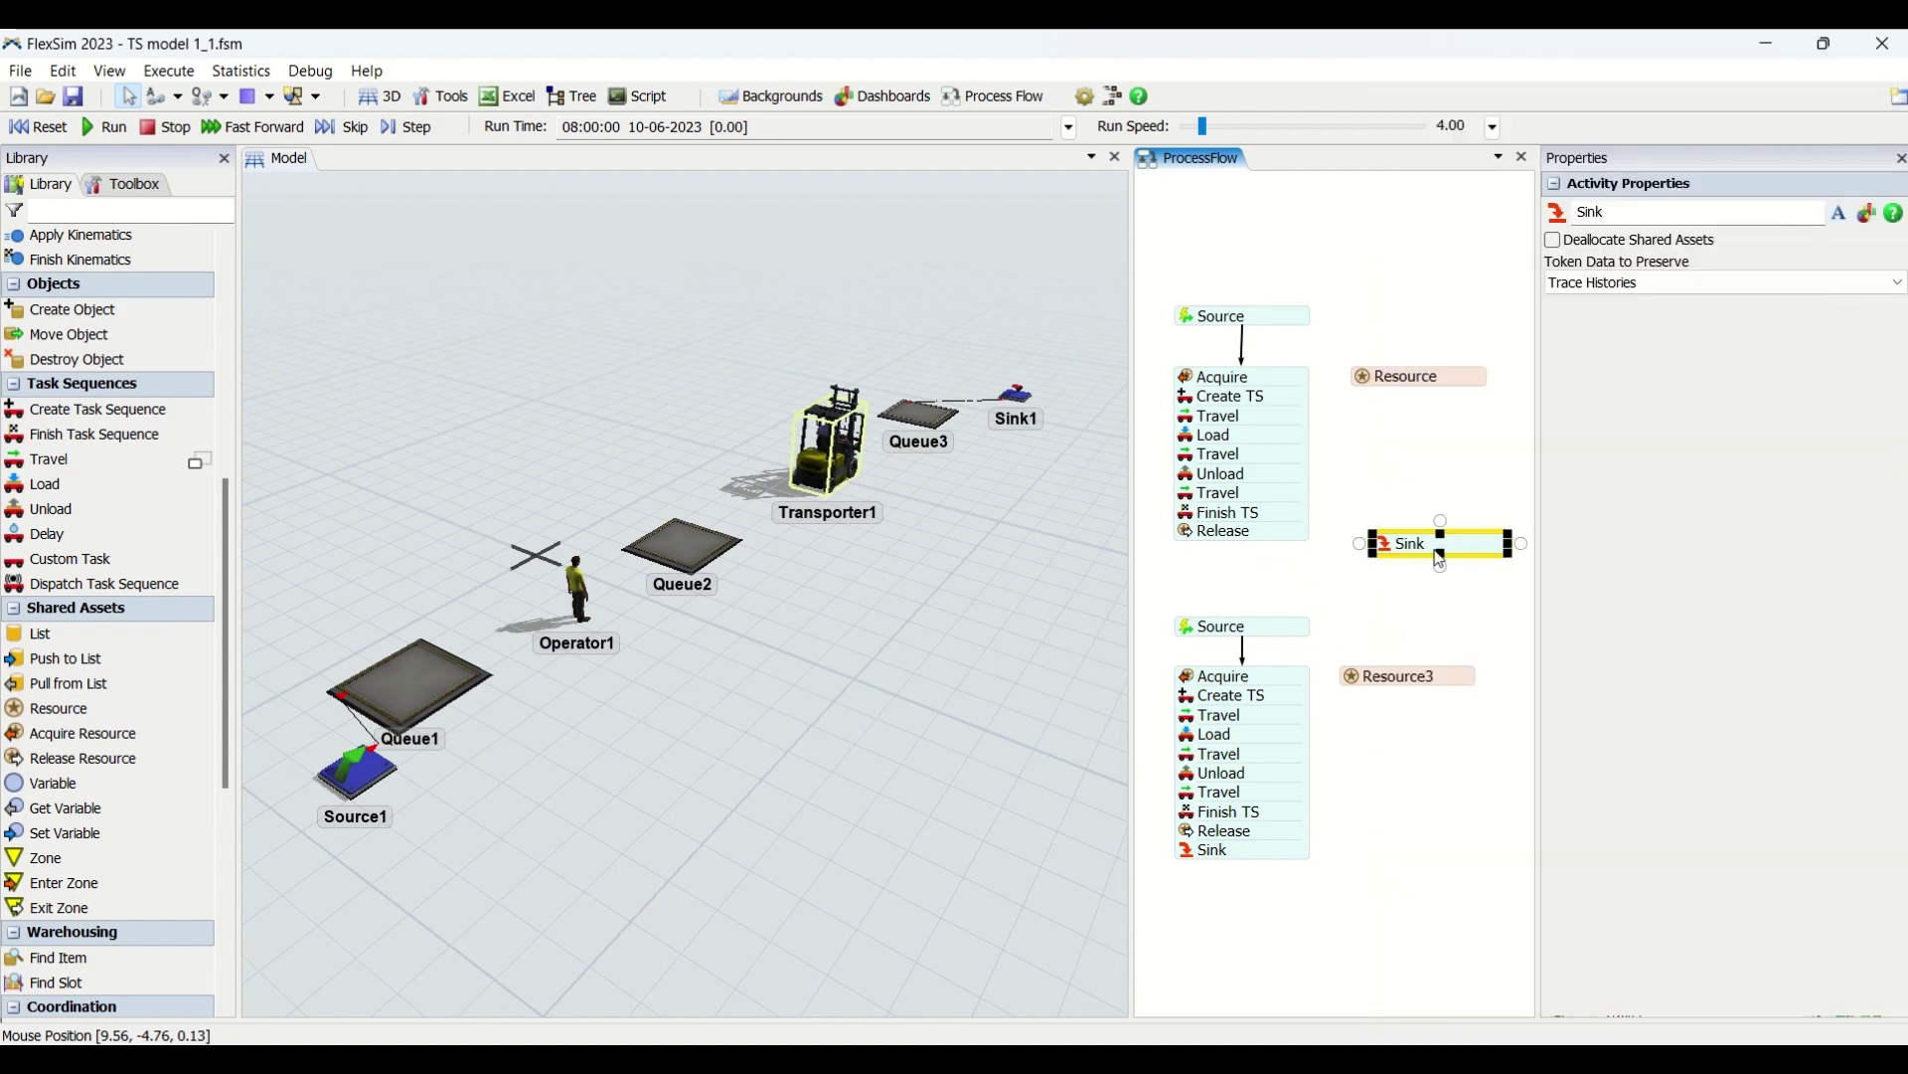
drag(1426, 558, 1233, 557)
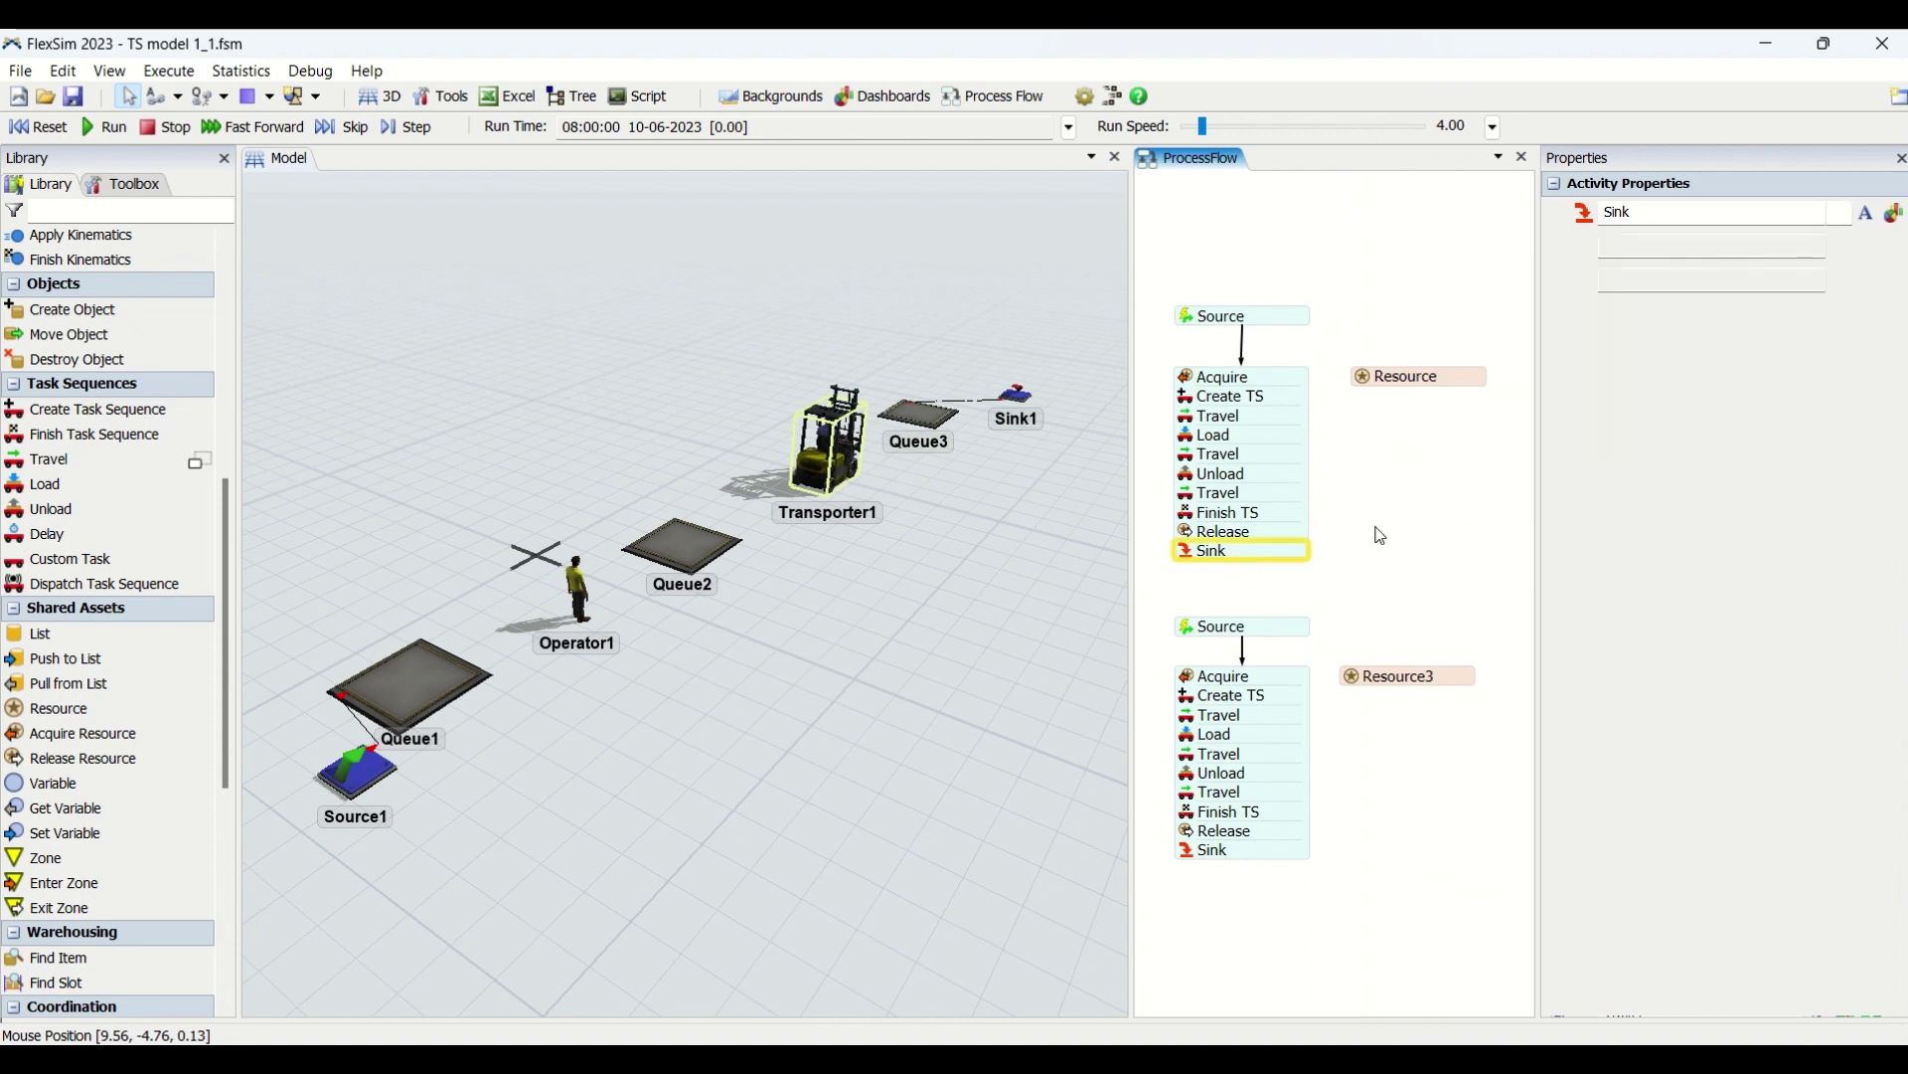
click(1450, 510)
Step: Reset the model and check the object, event and label assignment of the upper Source activity
click(20, 133)
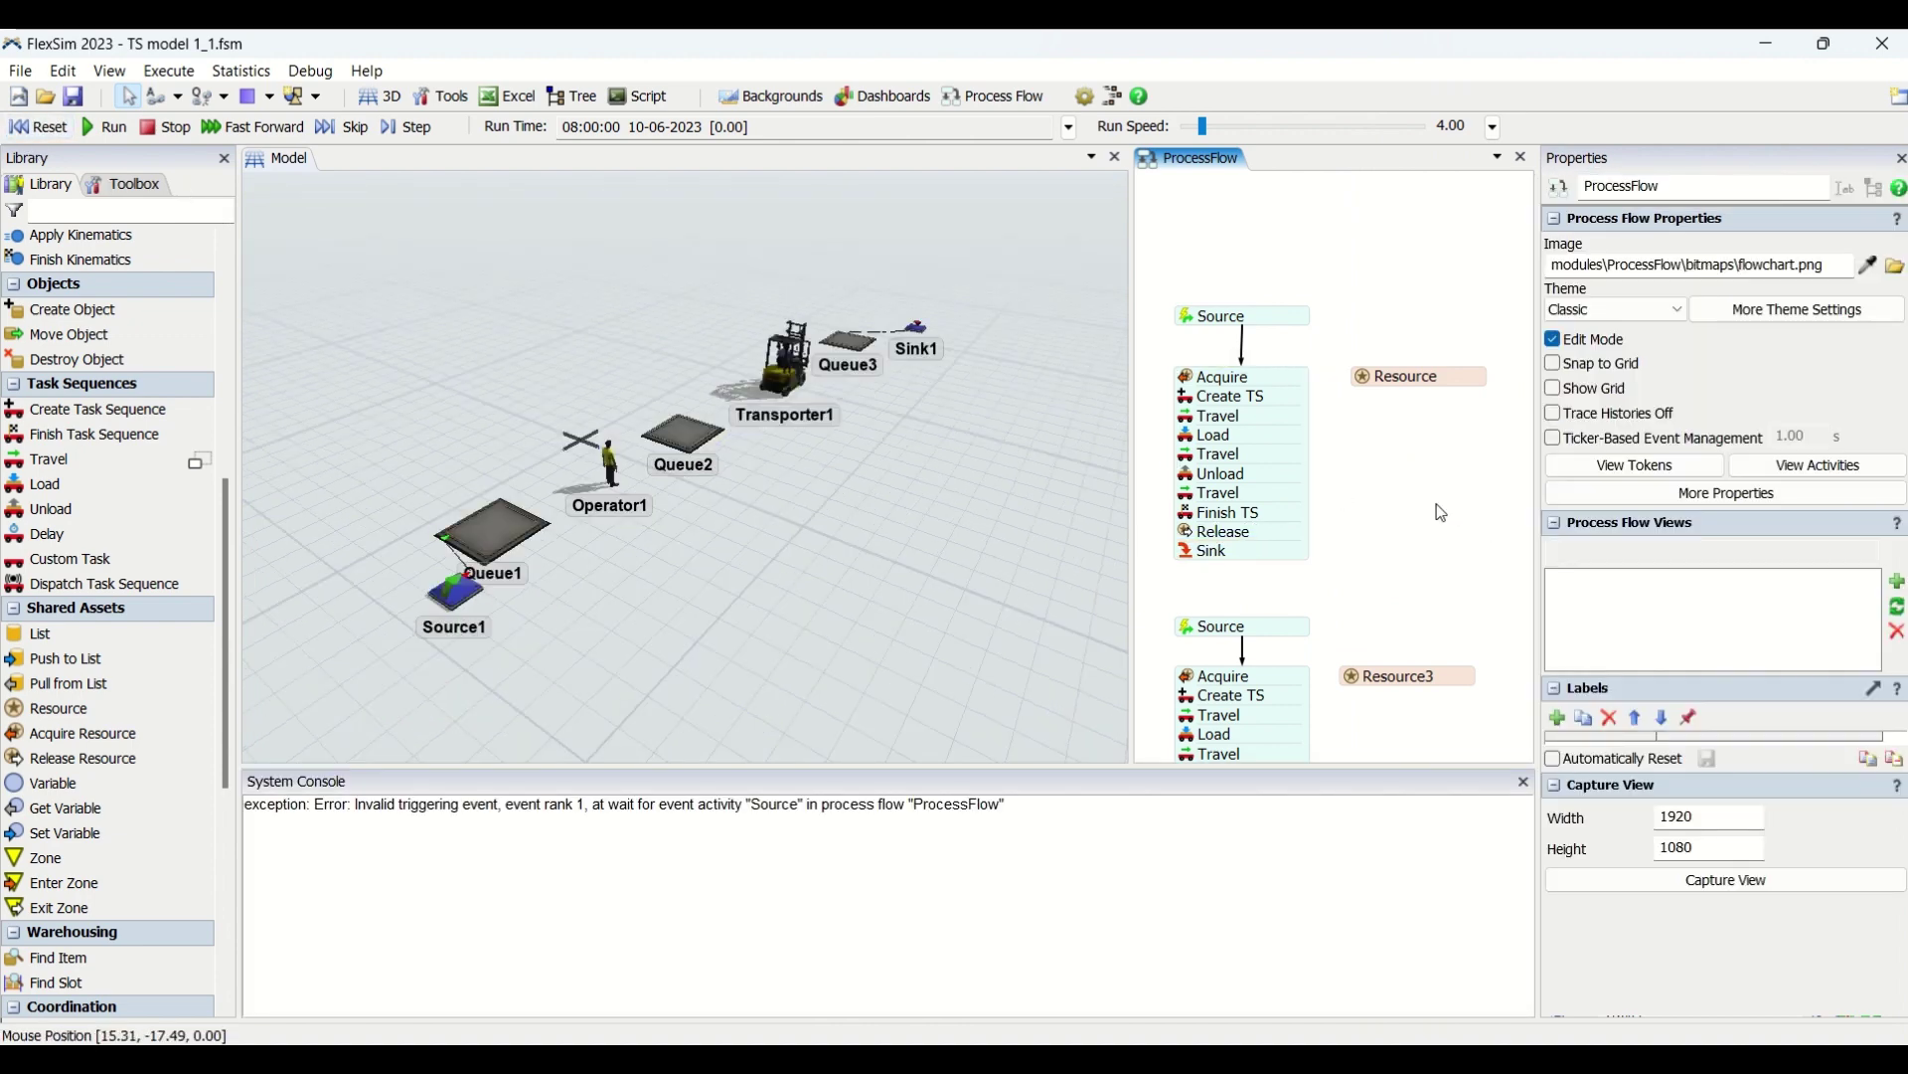
double_click(1199, 319)
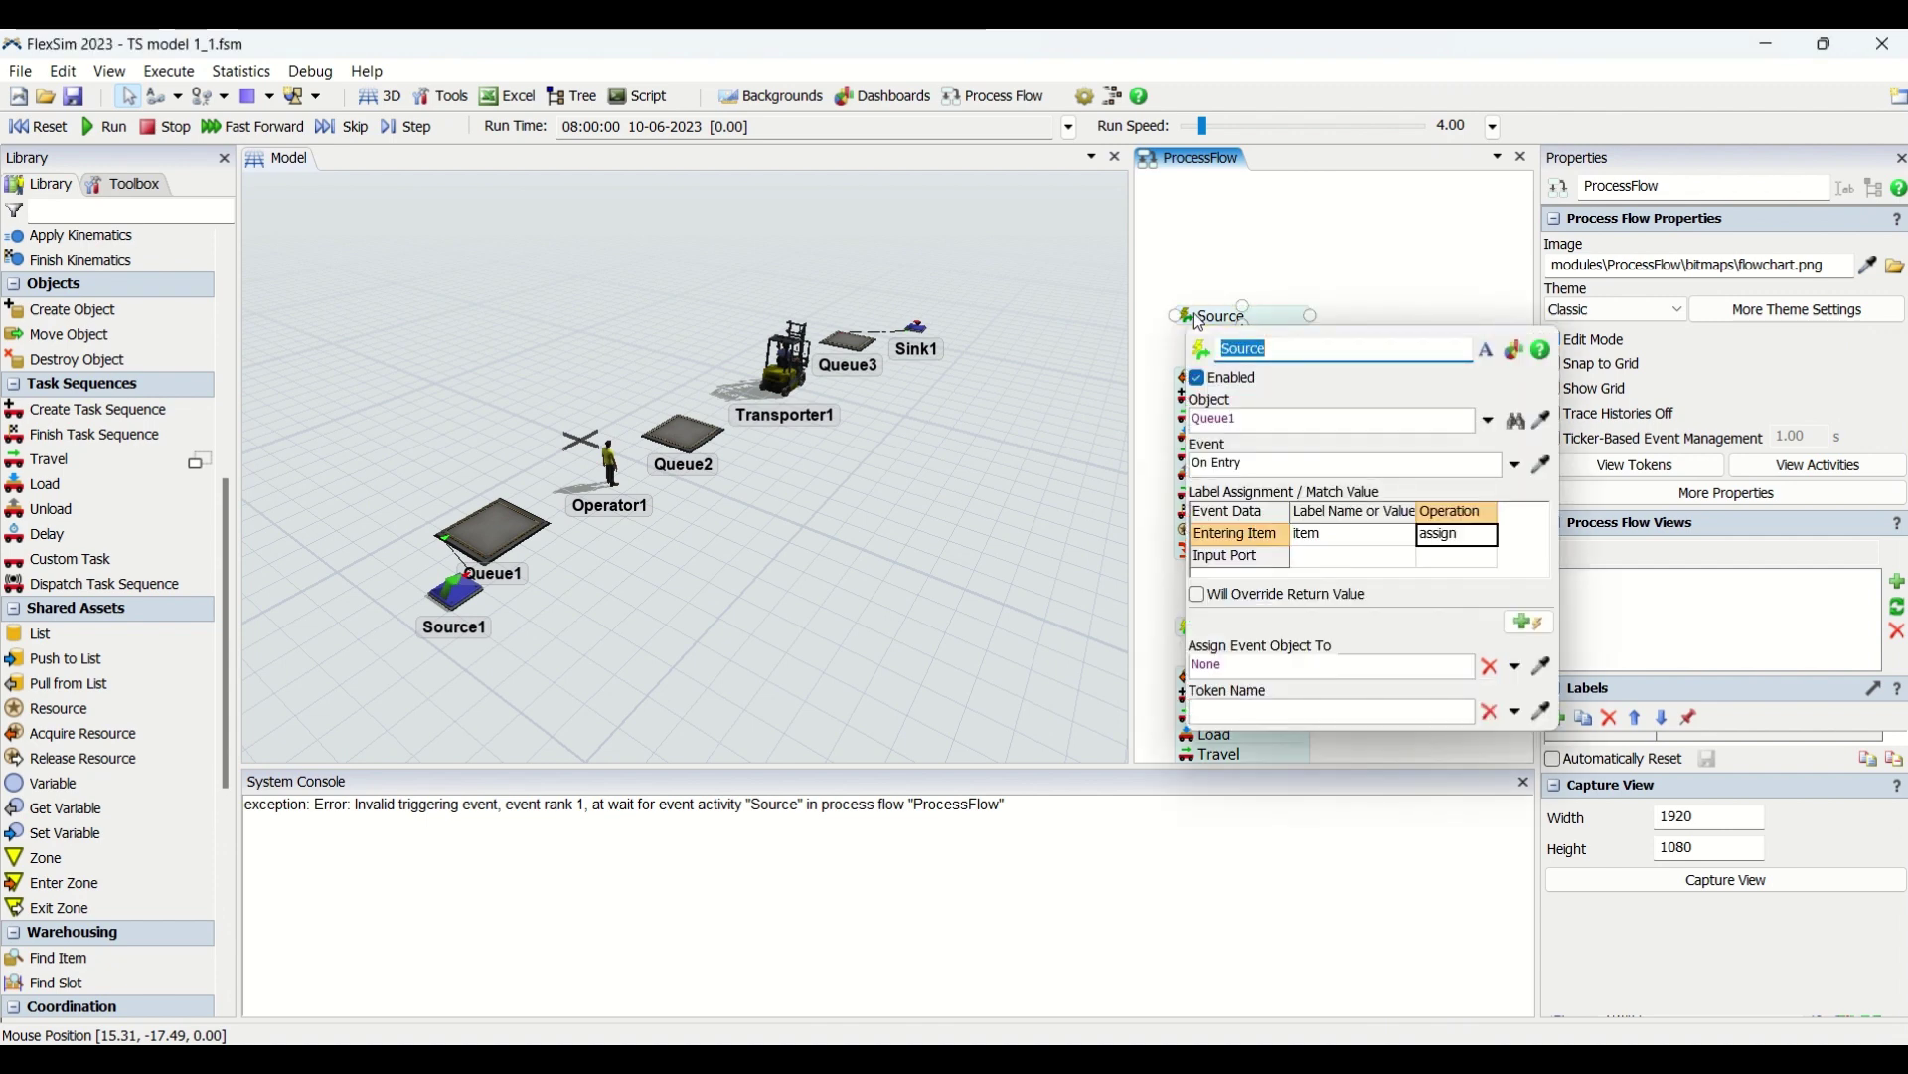
click(1428, 223)
Step: Run the model at a speed of 1.15 and watch Operator1 carry items from Queue1 to Queue2
click(297, 233)
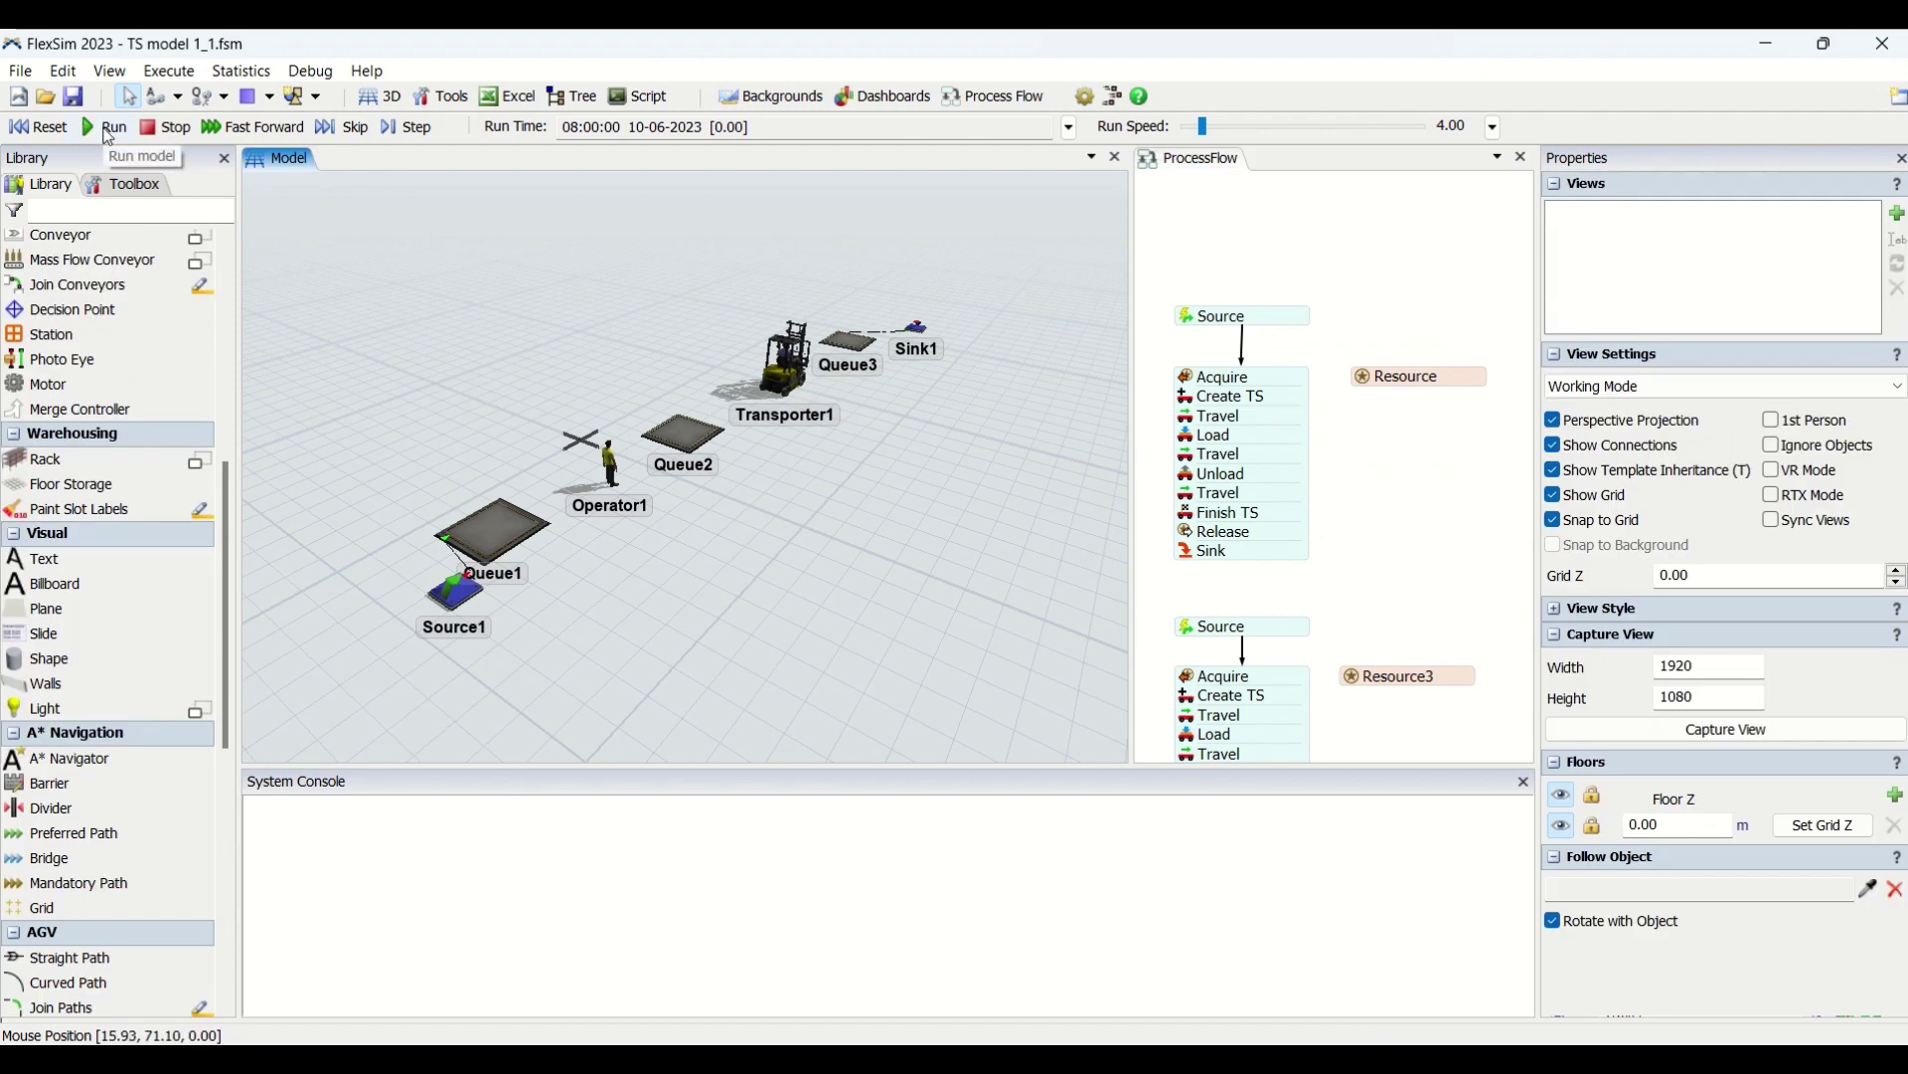
drag(1206, 128, 1201, 134)
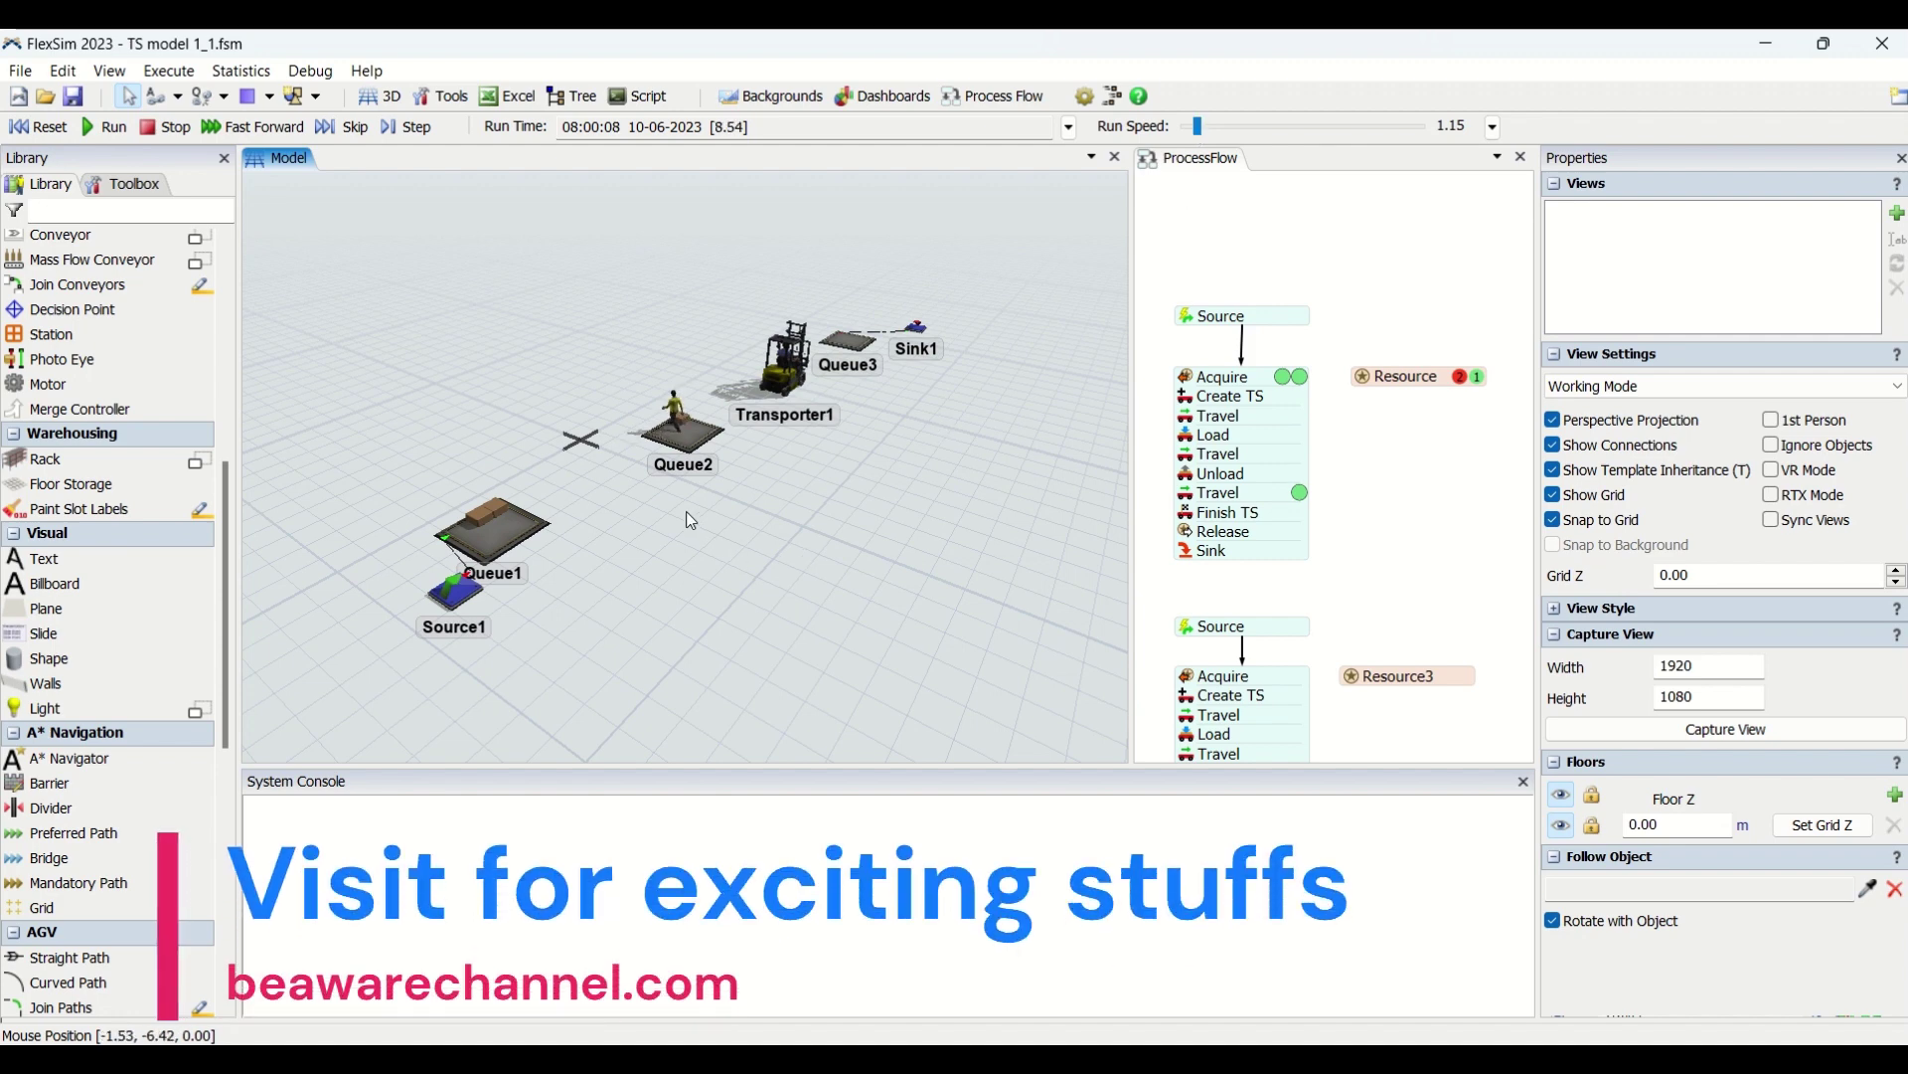
scroll(640, 497, up, 3)
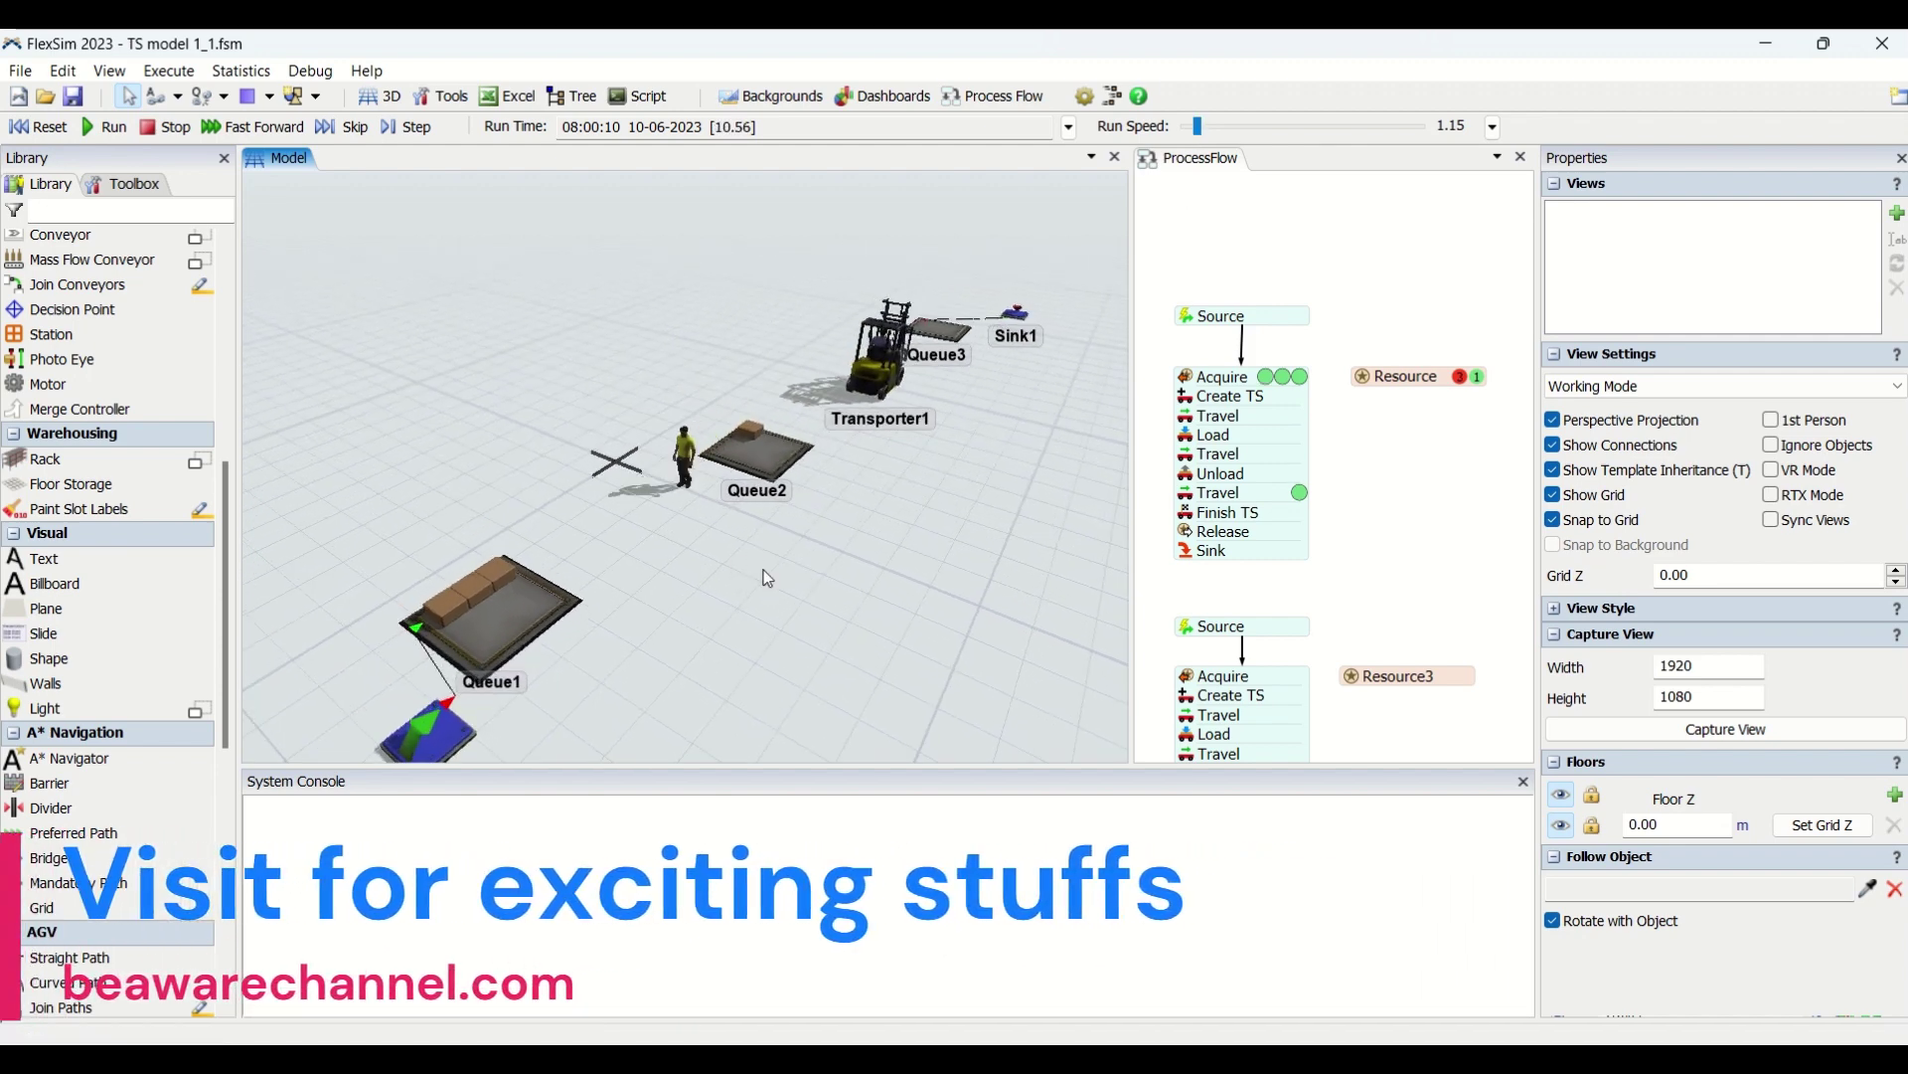
right_drag(753, 563, 807, 582)
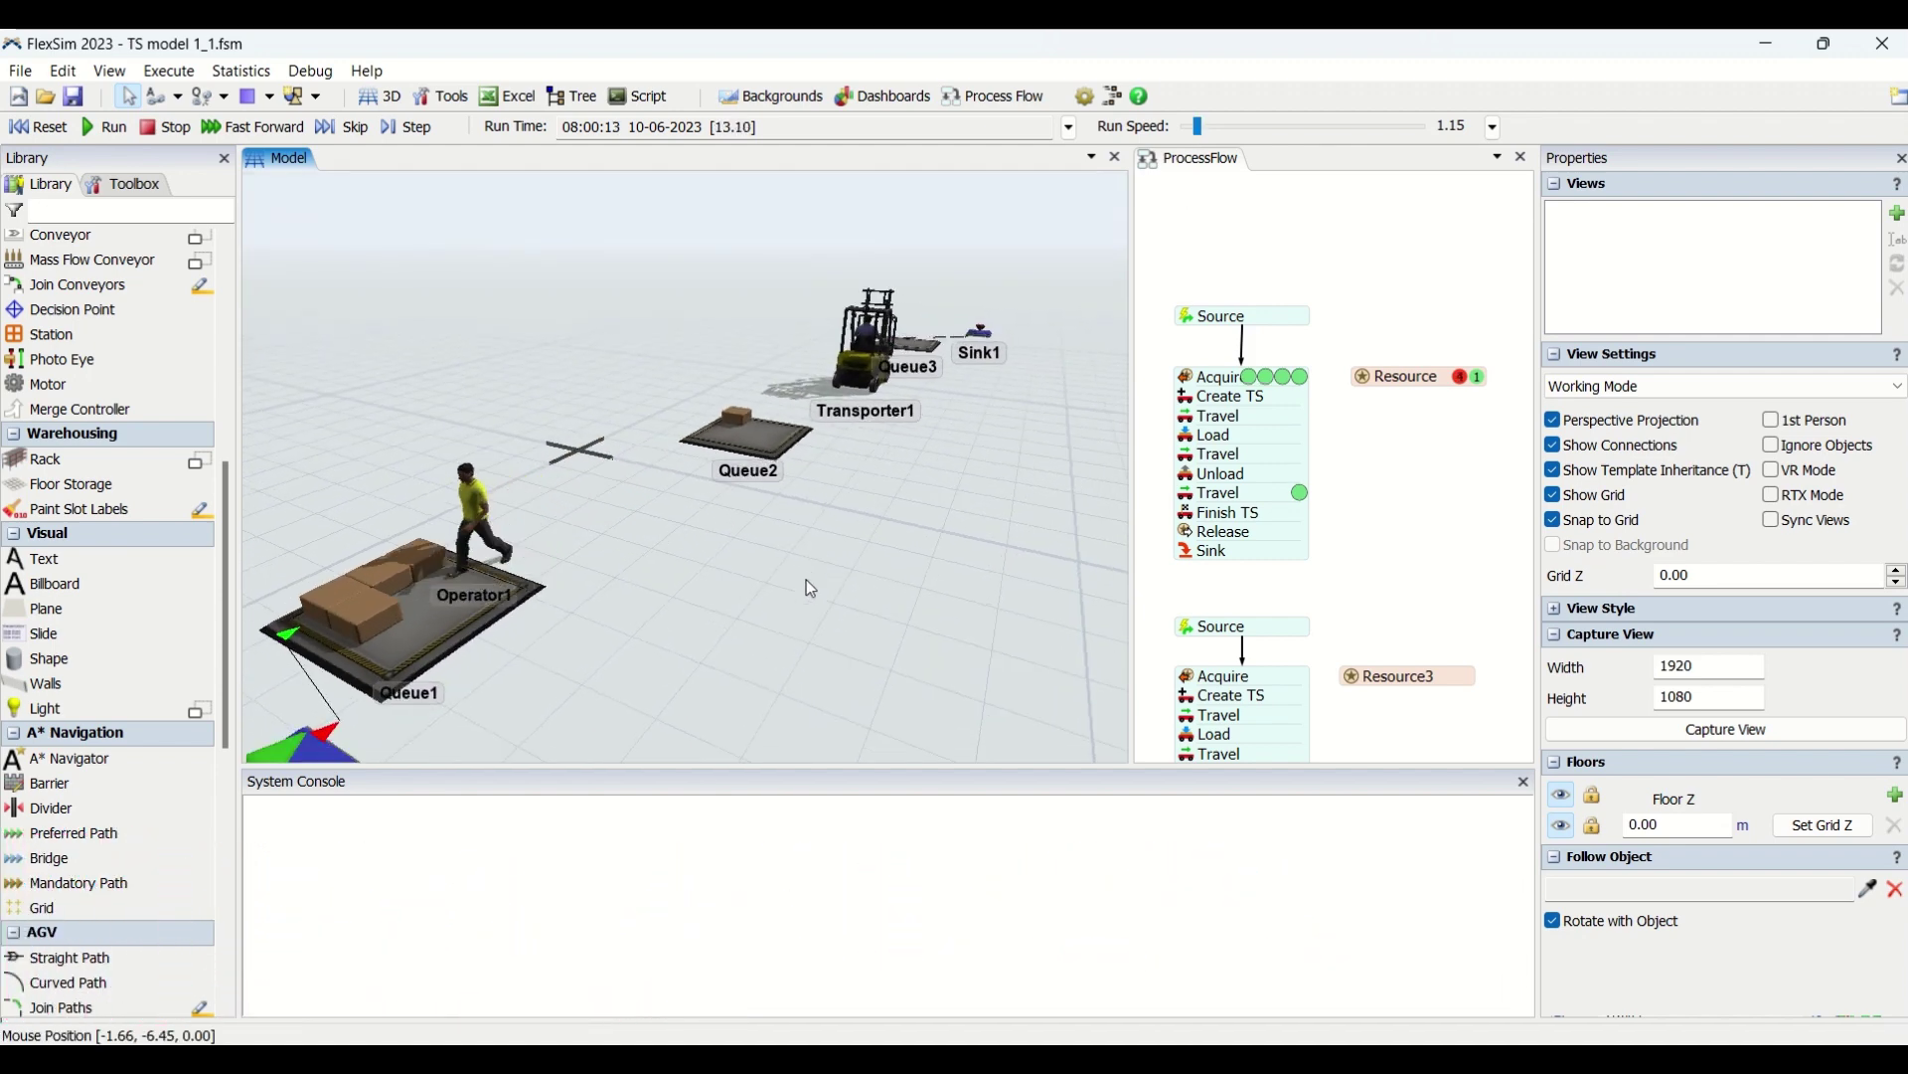
drag(863, 499, 898, 501)
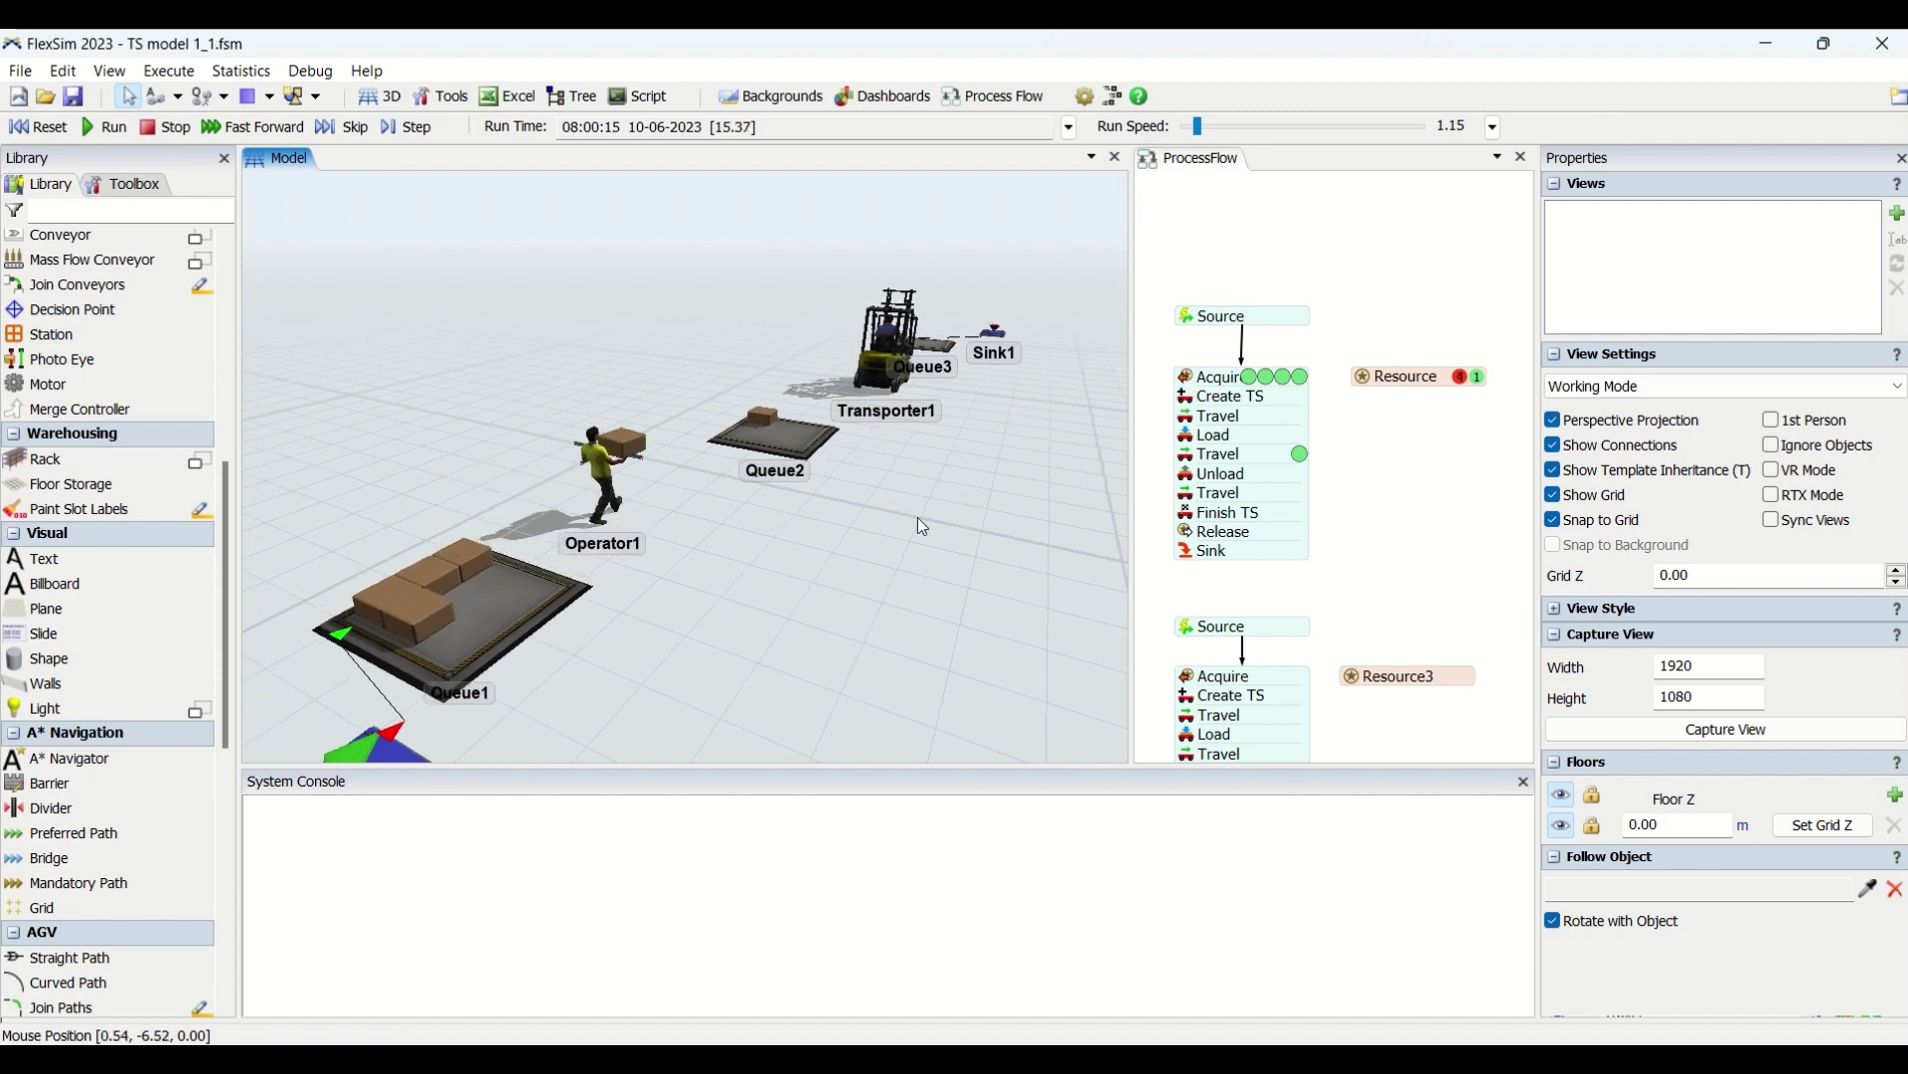
scroll(916, 533, up, 2)
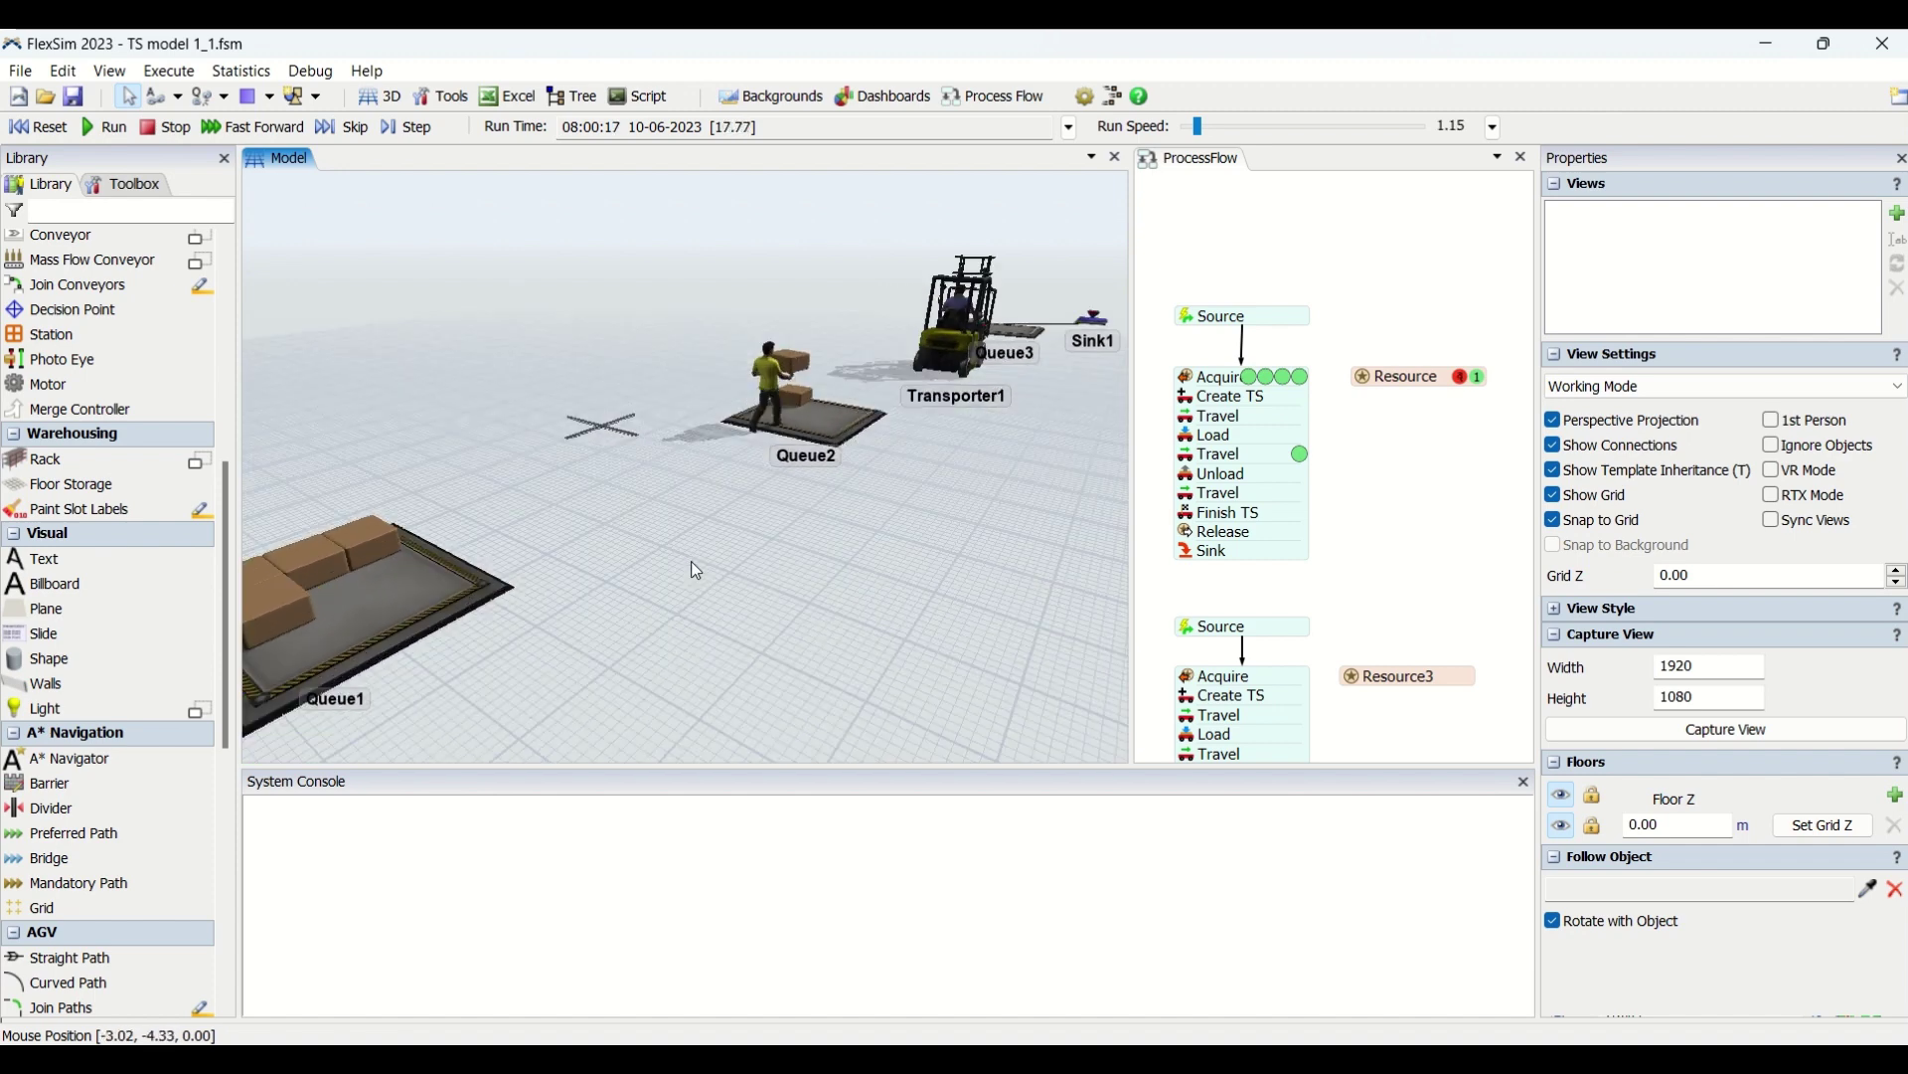
right_drag(725, 586, 723, 596)
scroll(761, 605, down, 3)
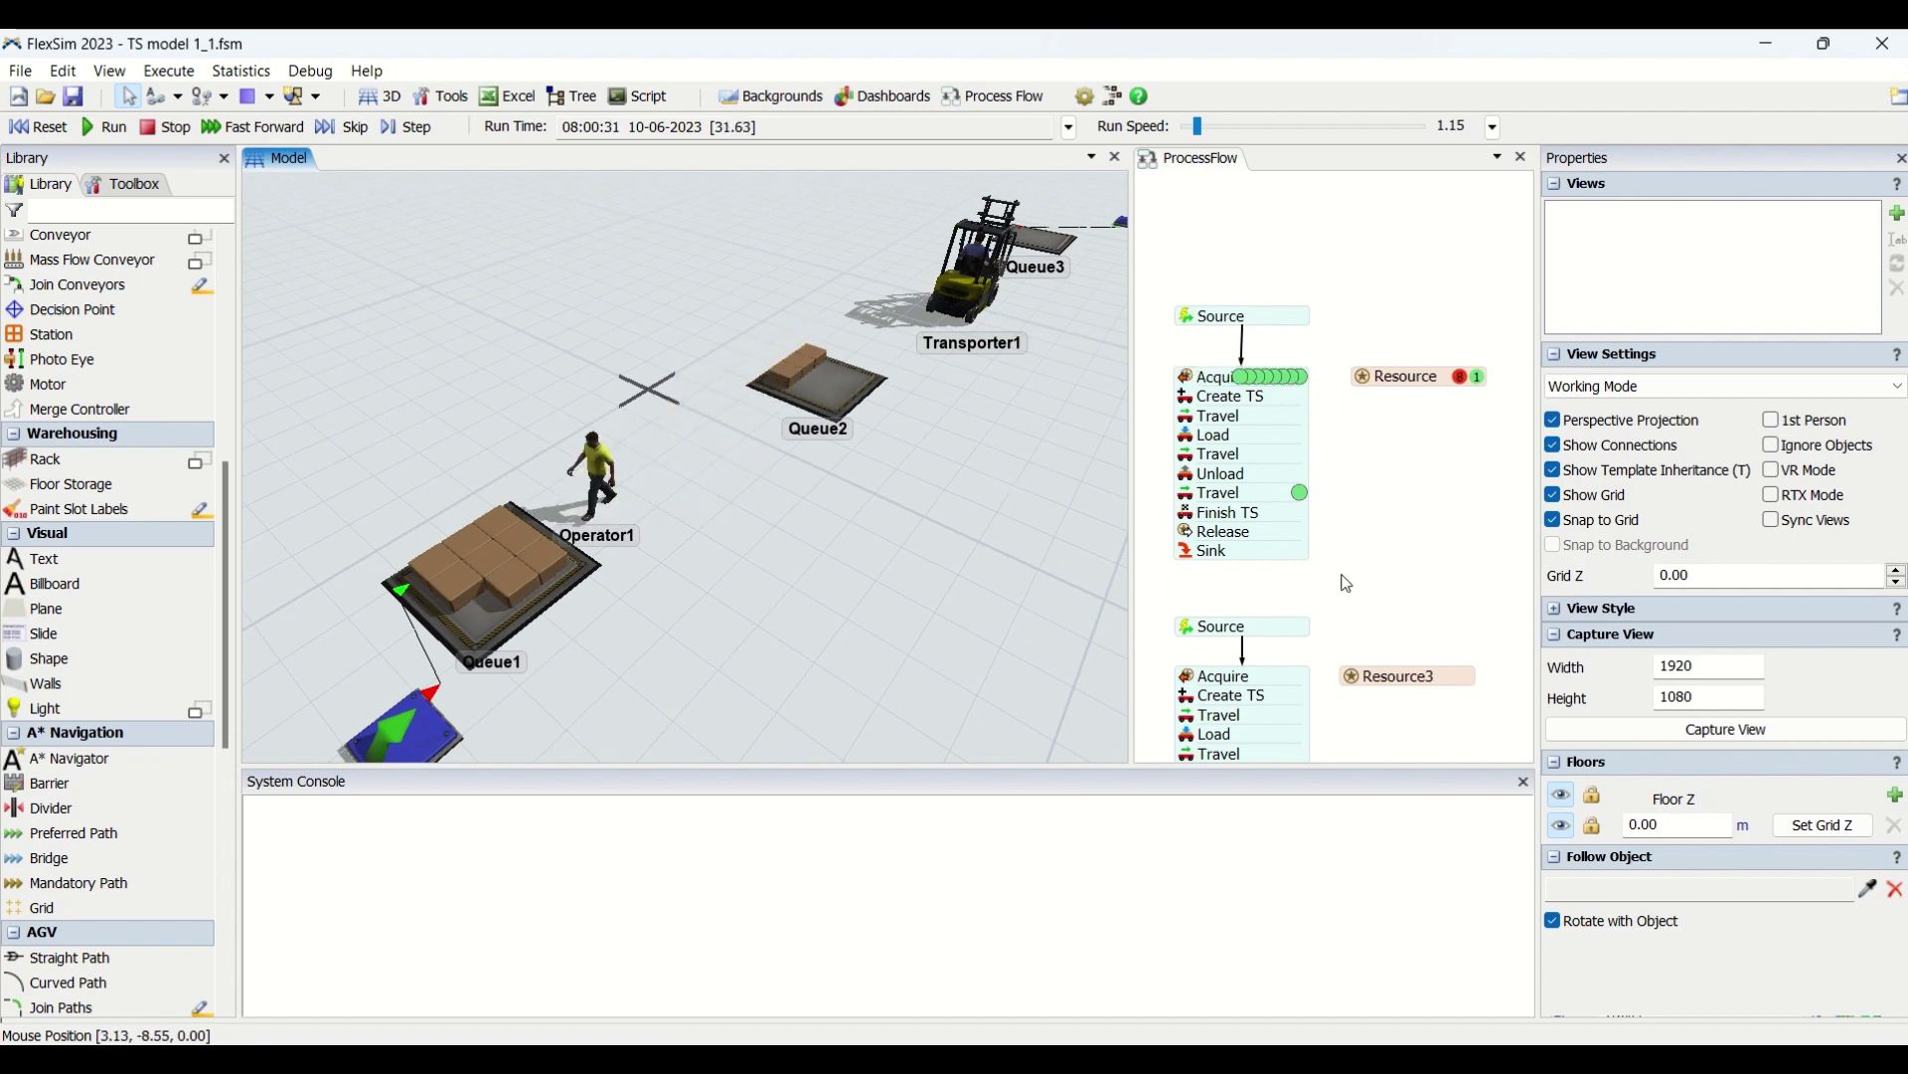
Step: Open the Create TS activity in the upper flow to review its settings while the model runs
click(1423, 505)
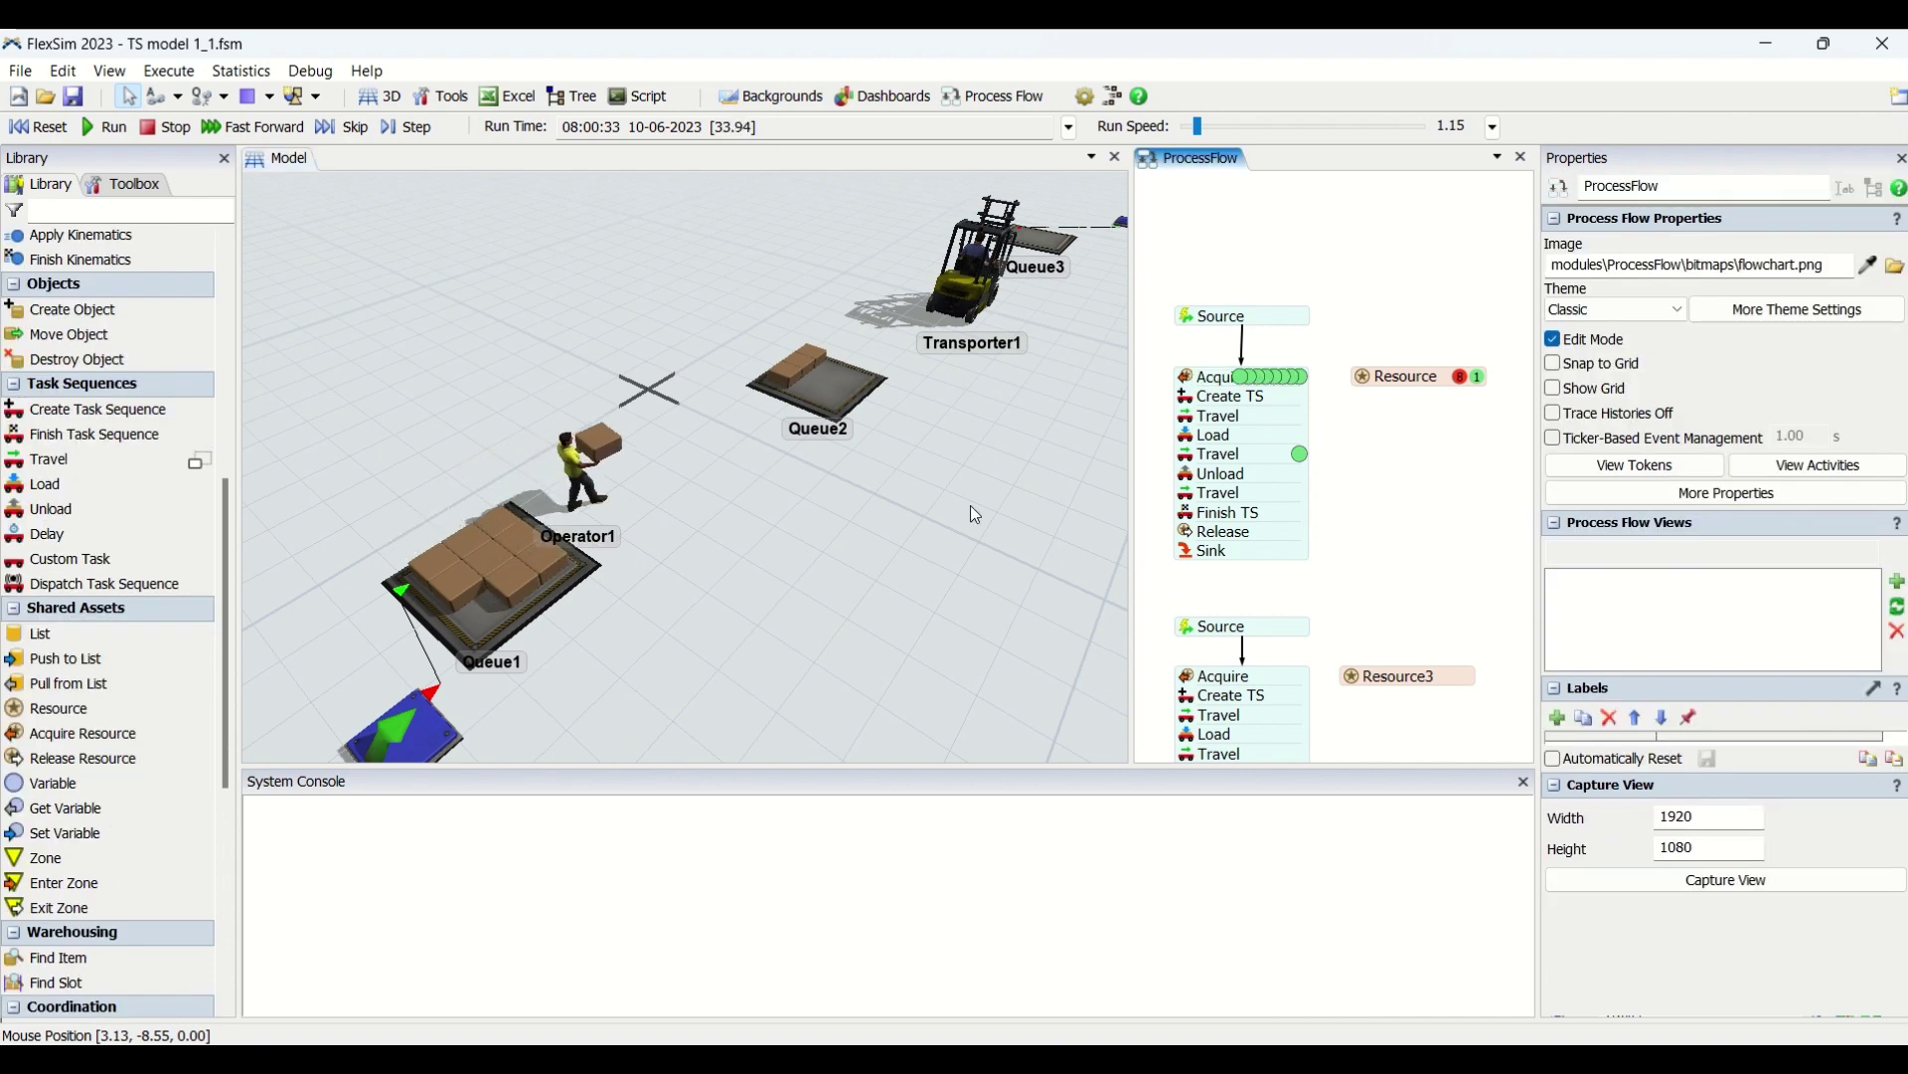
drag(159, 457, 1207, 407)
double_click(1190, 401)
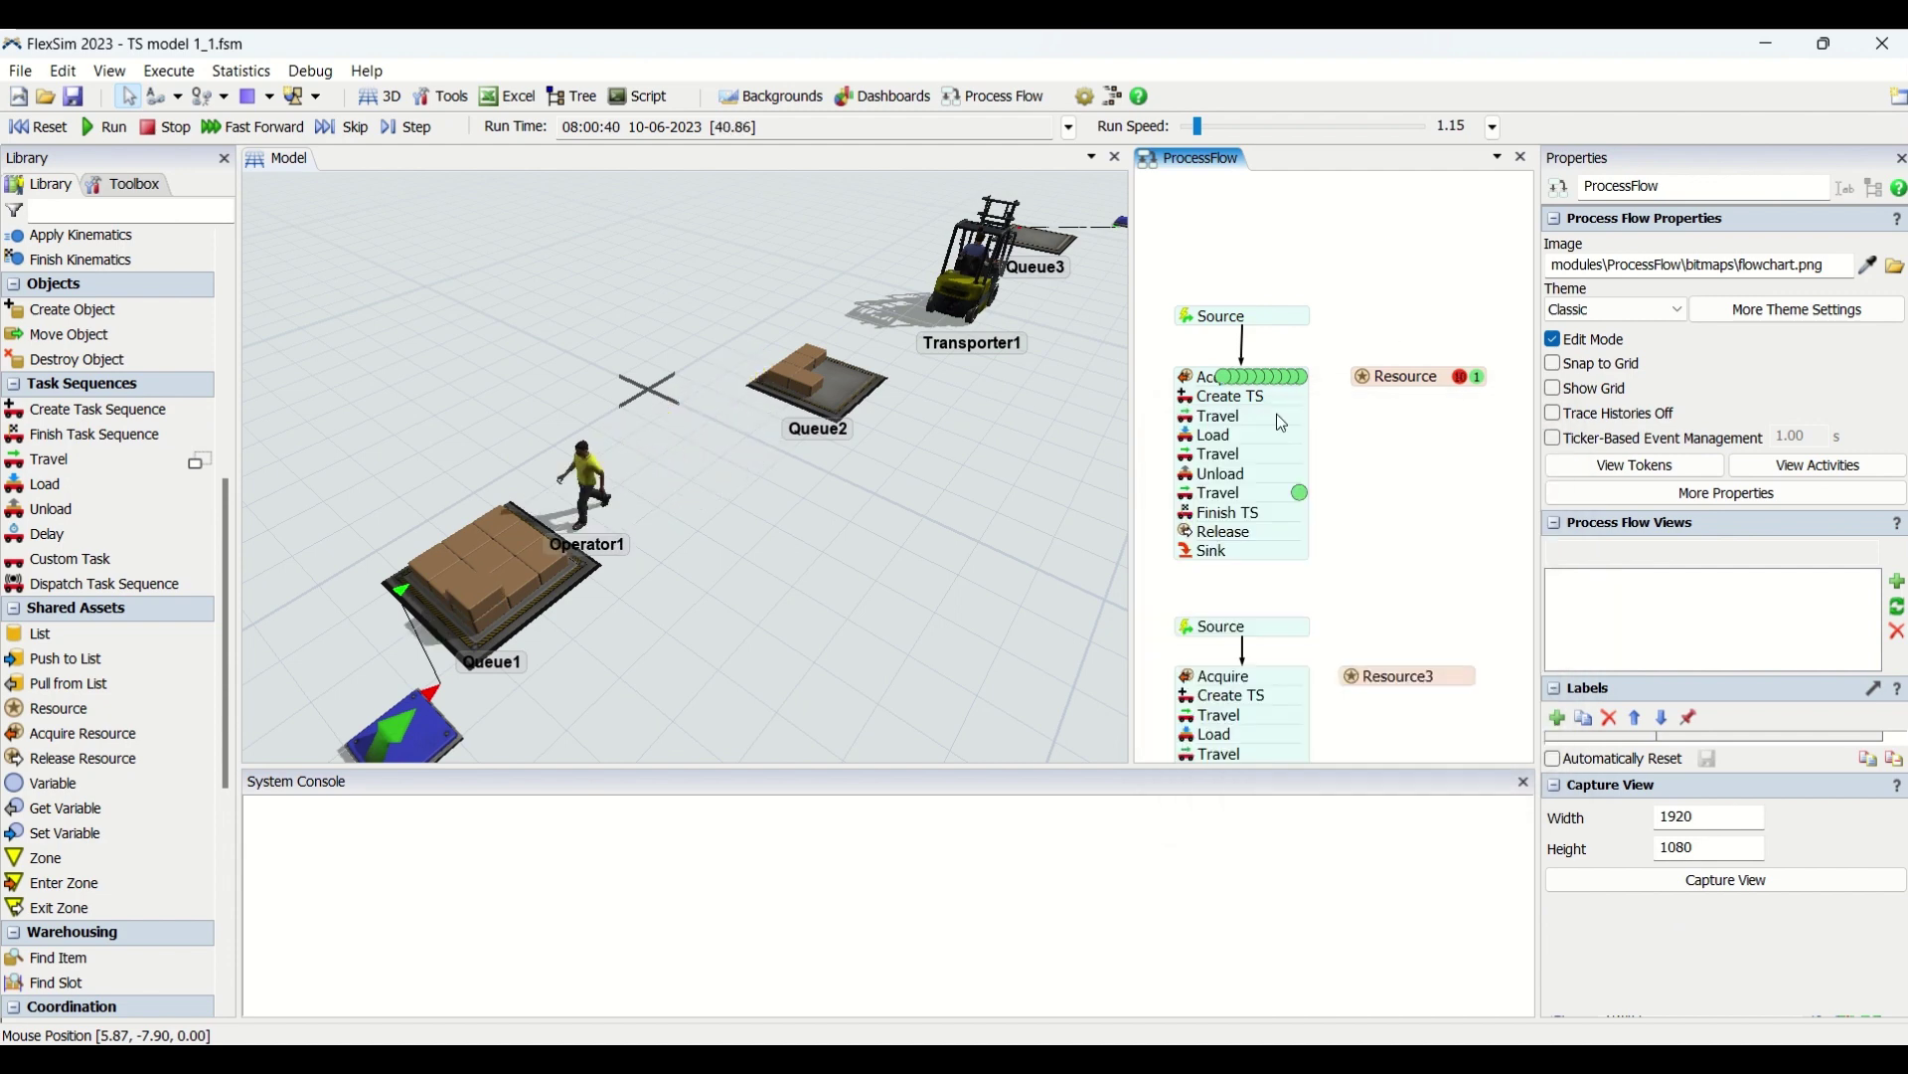
Step: Examine the Travel and Load activities of the upper flow and view both process flows while the model runs
double_click(1185, 420)
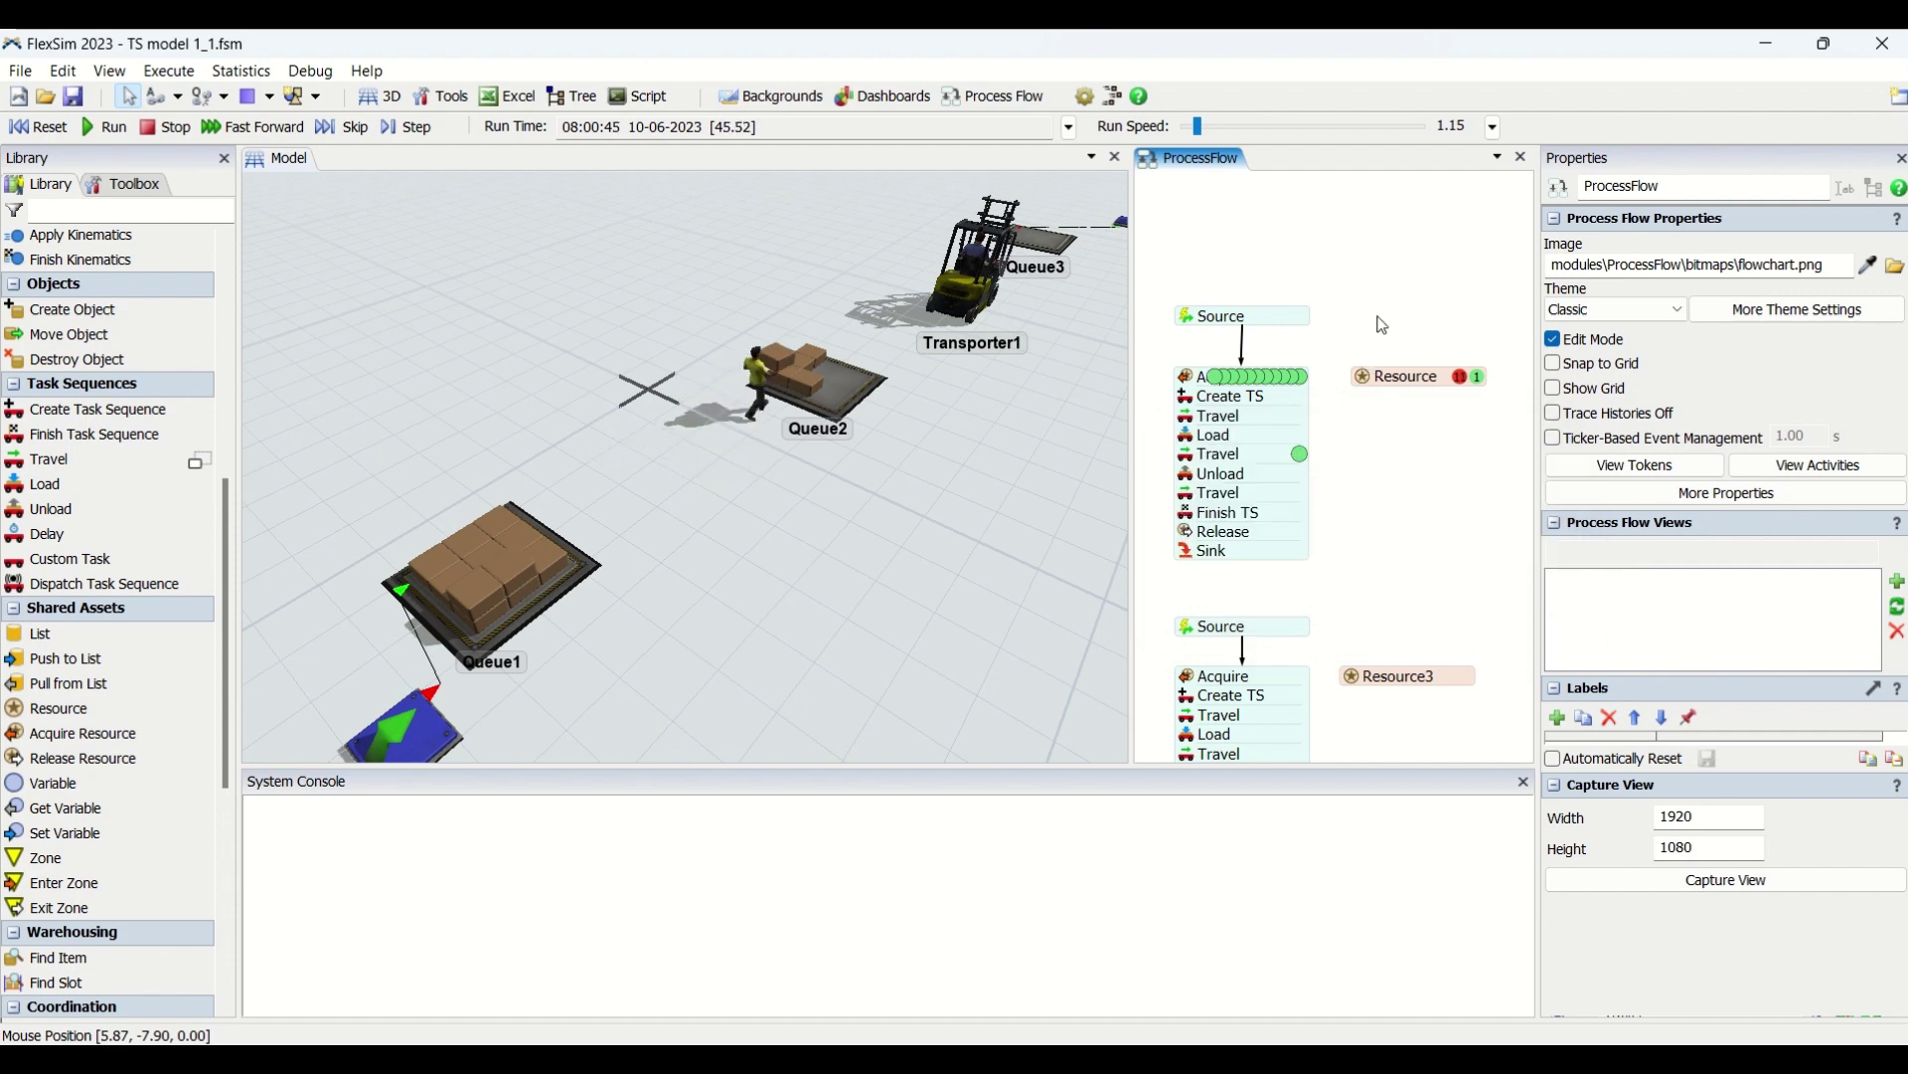
double_click(1193, 441)
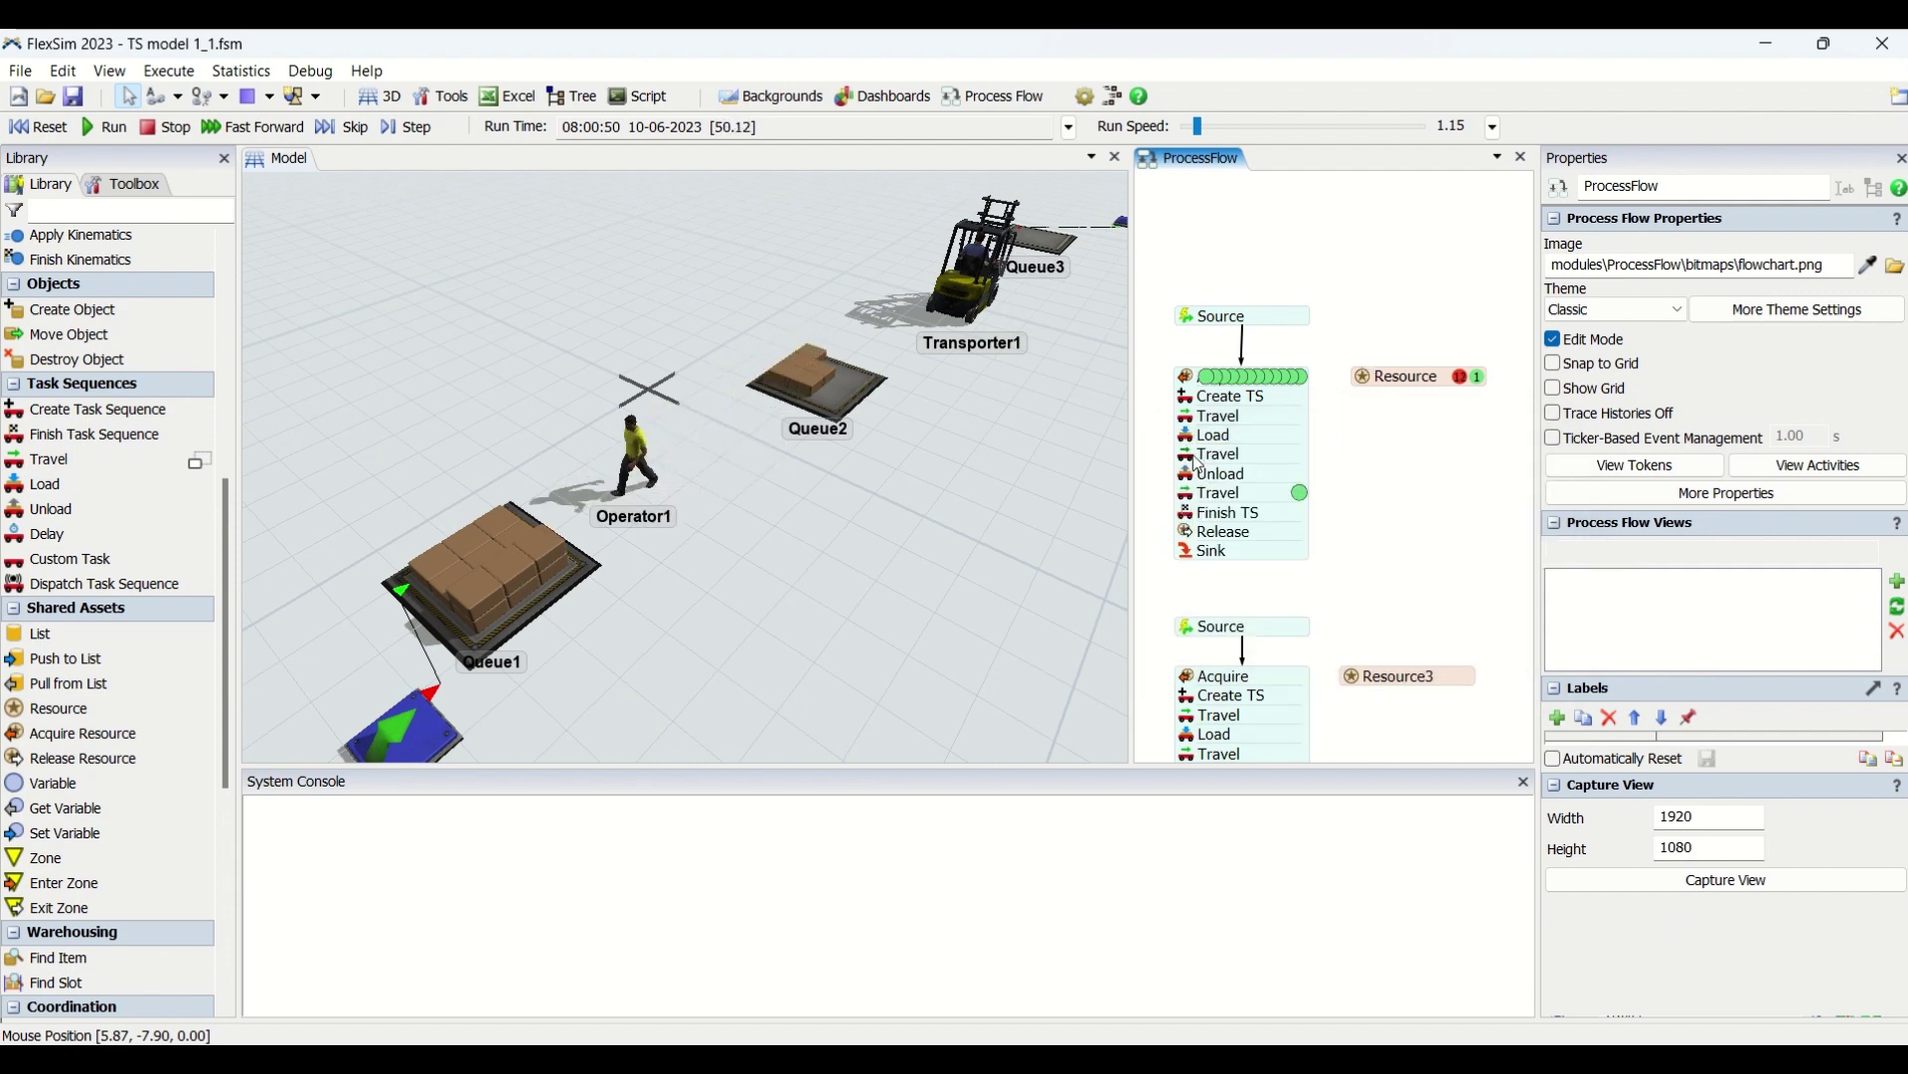
double_click(1187, 457)
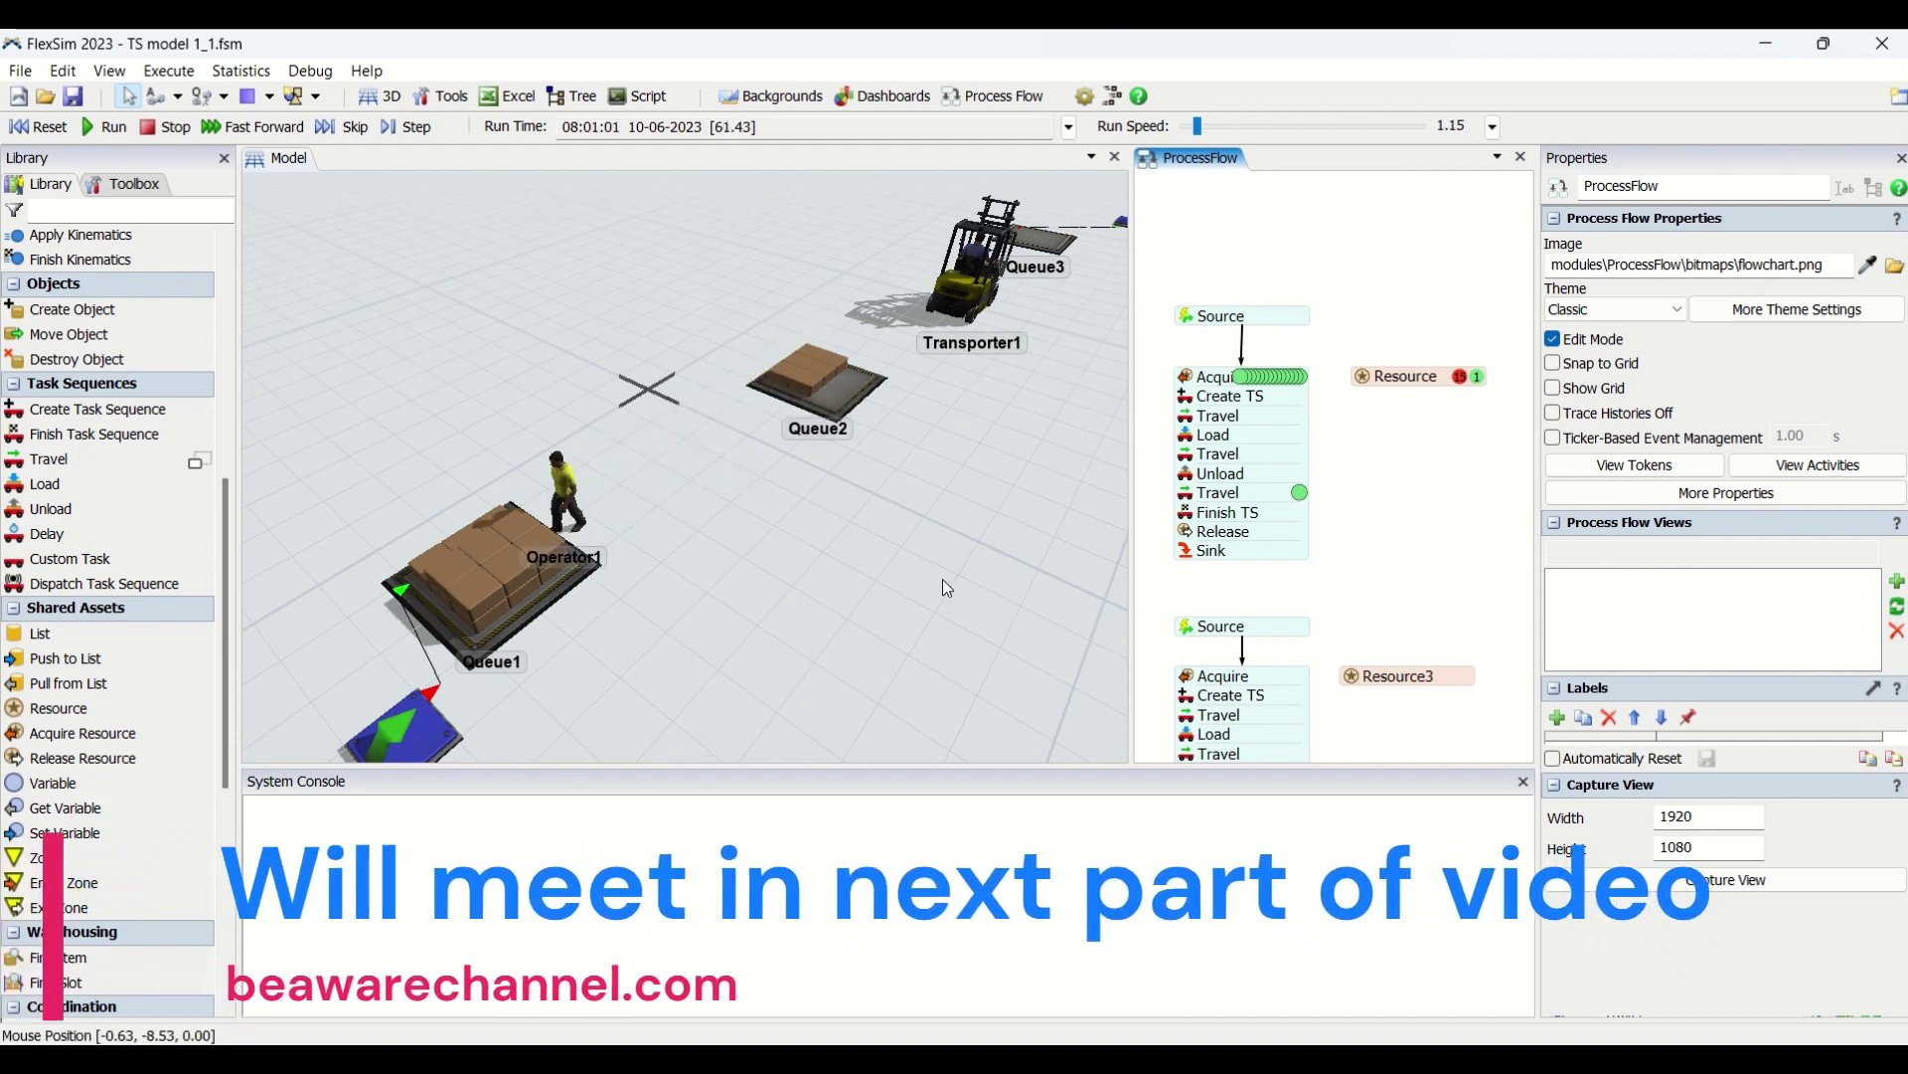
drag(964, 509, 821, 515)
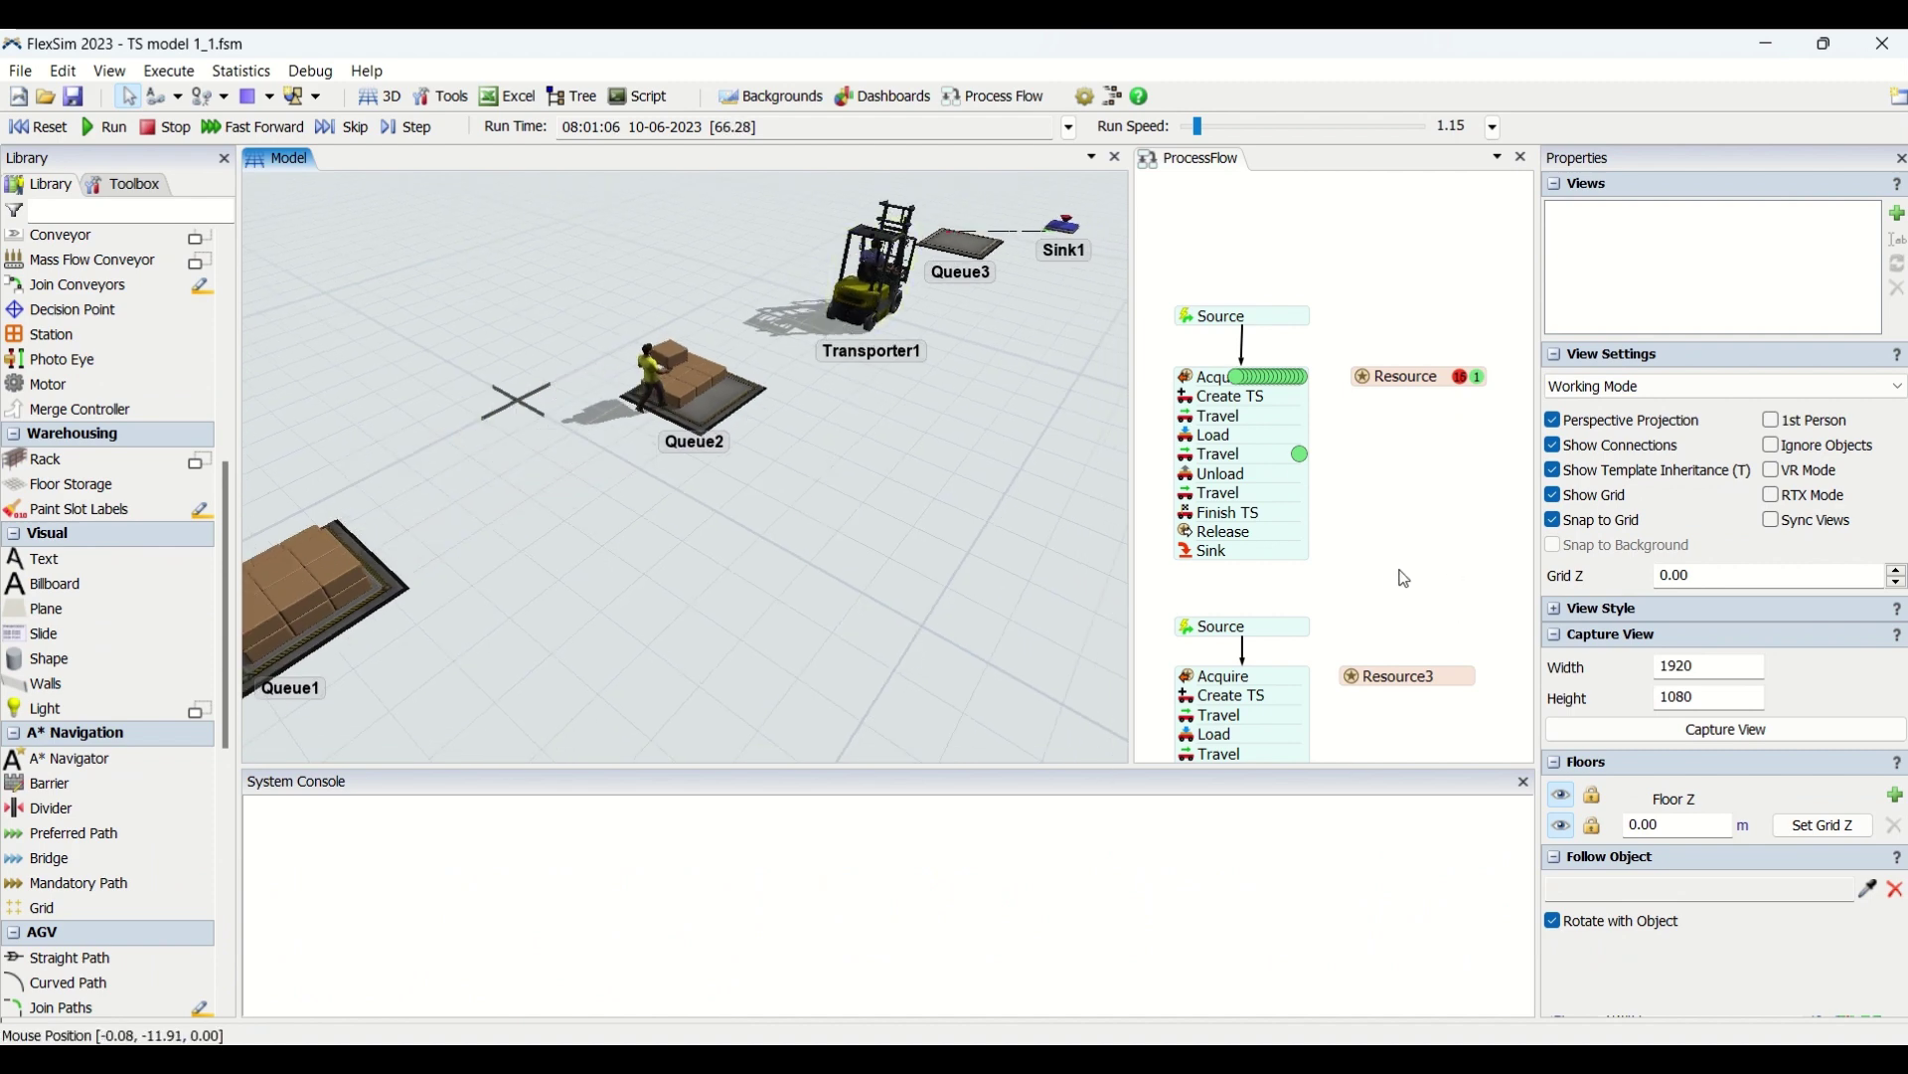
click(1397, 531)
scroll(1309, 581, down, 1)
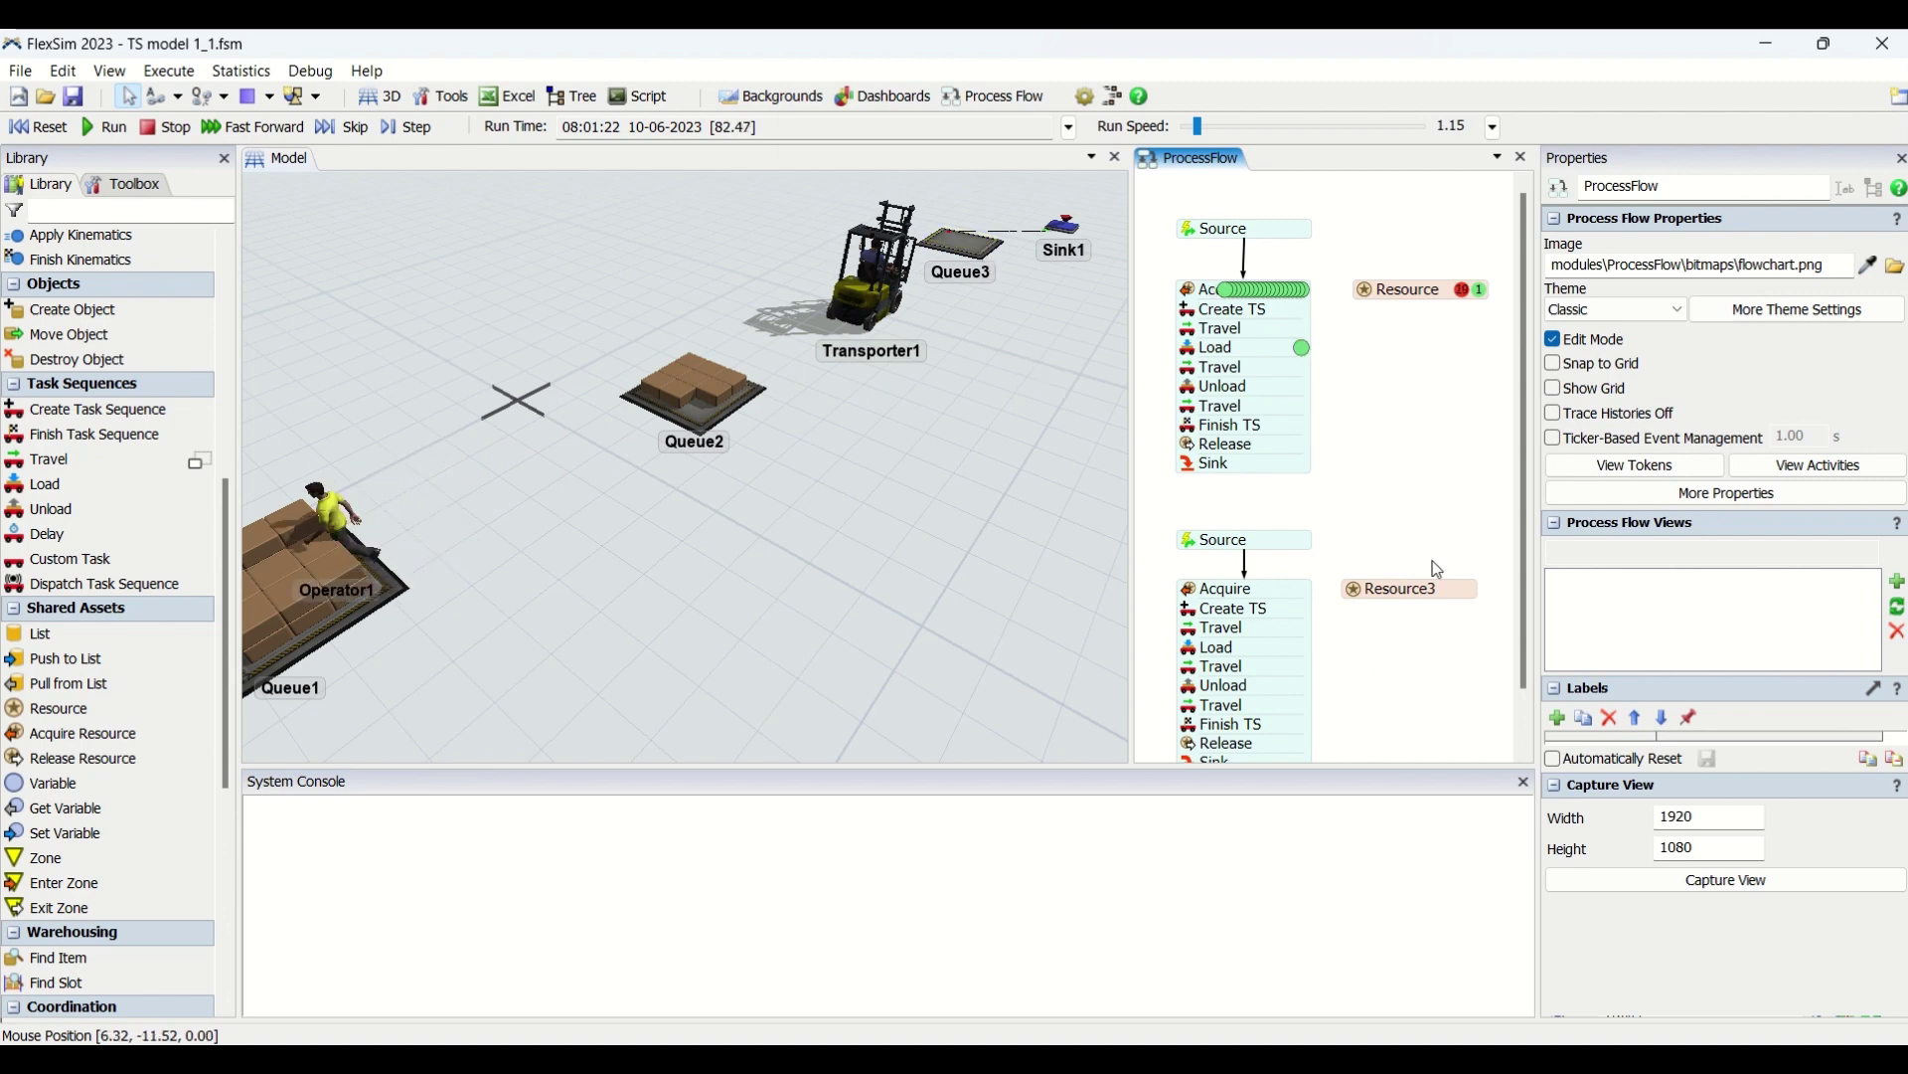
scroll(1342, 511, down, 2)
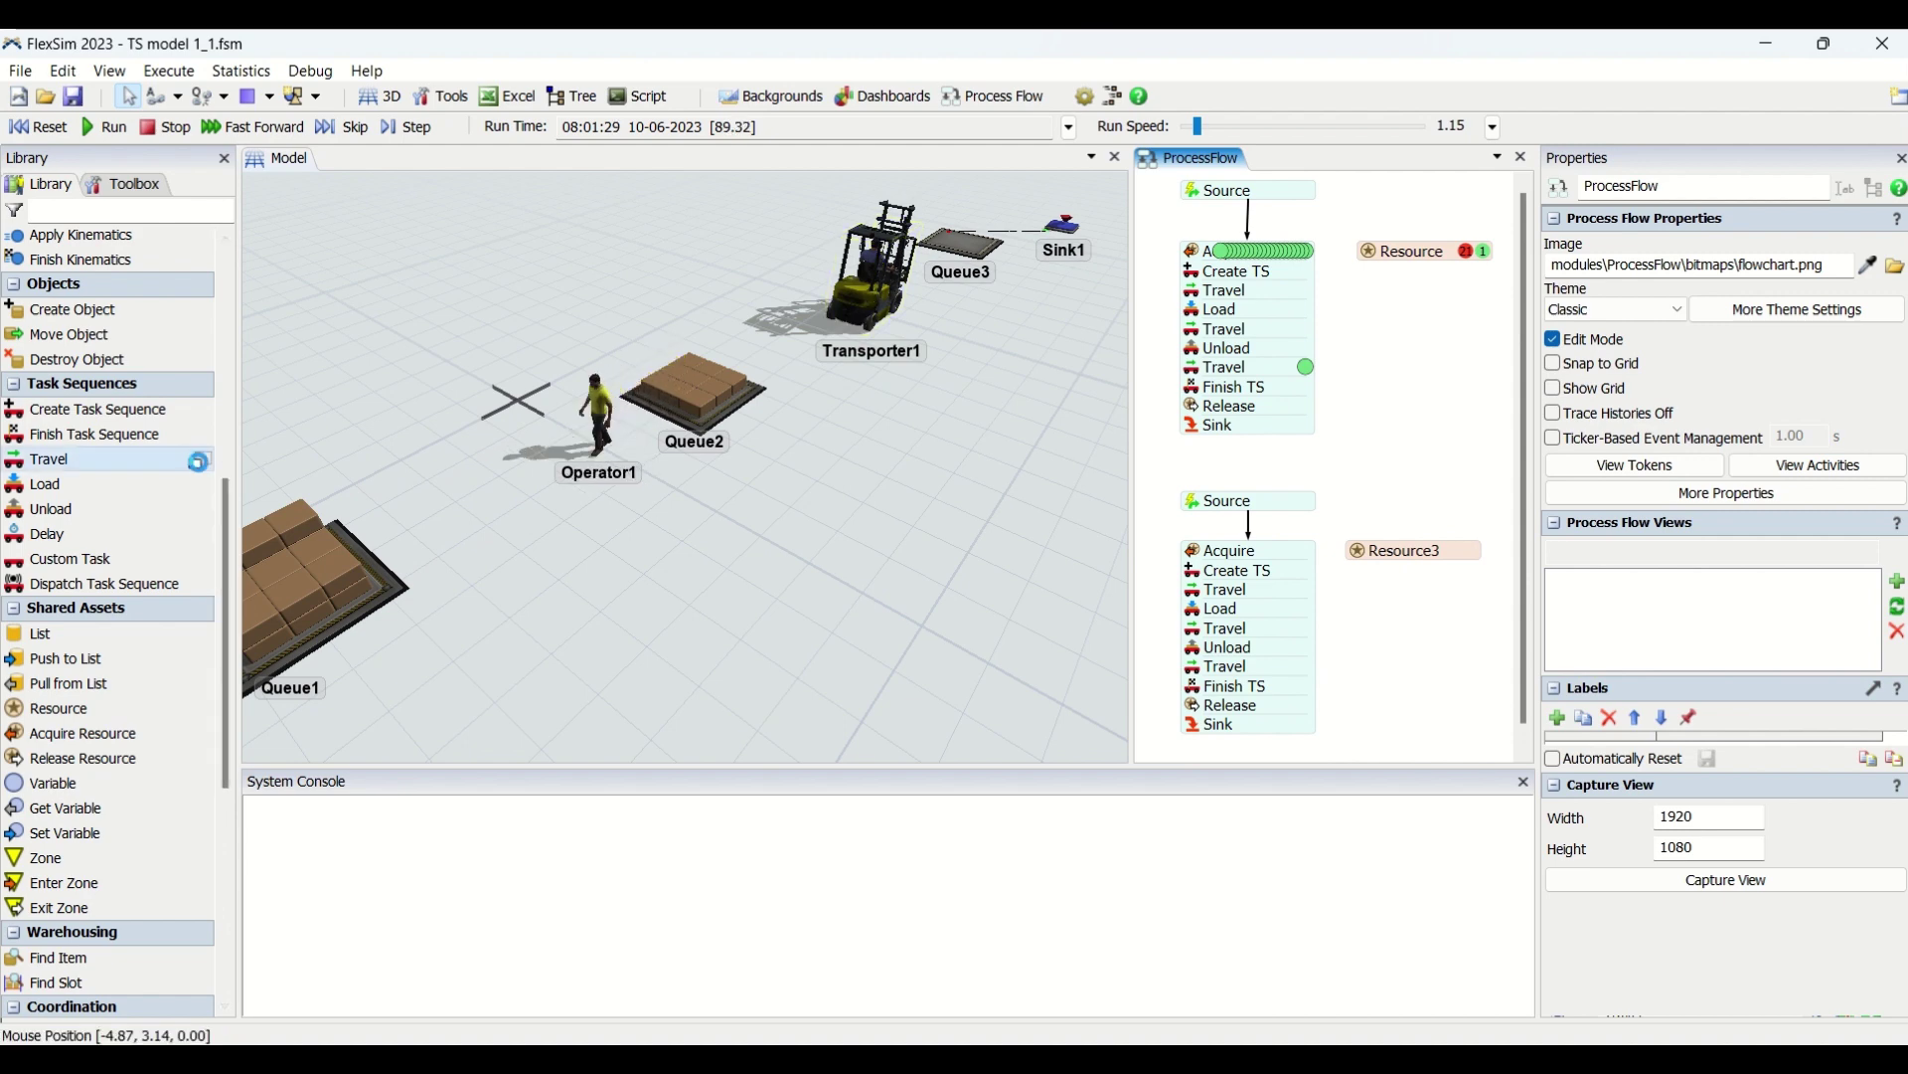
mouse_move(199, 460)
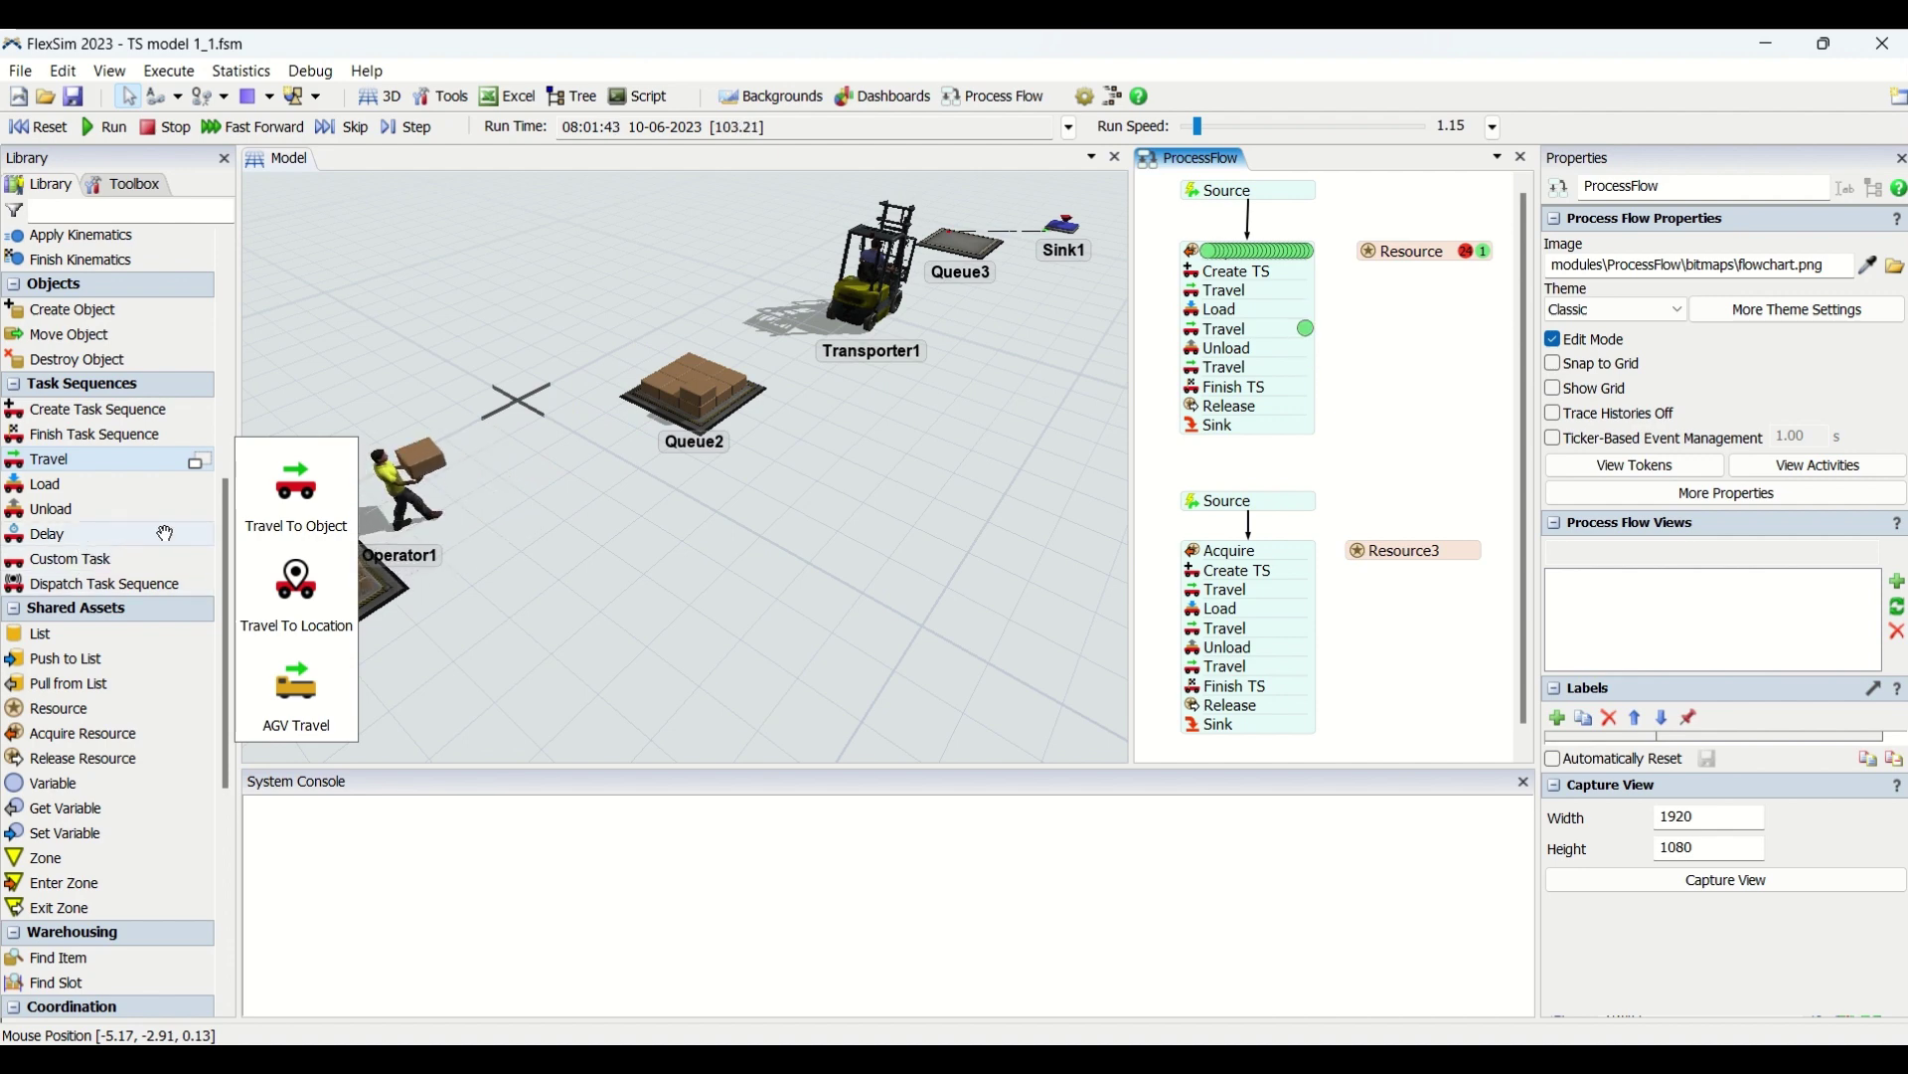
drag(297, 494, 1471, 468)
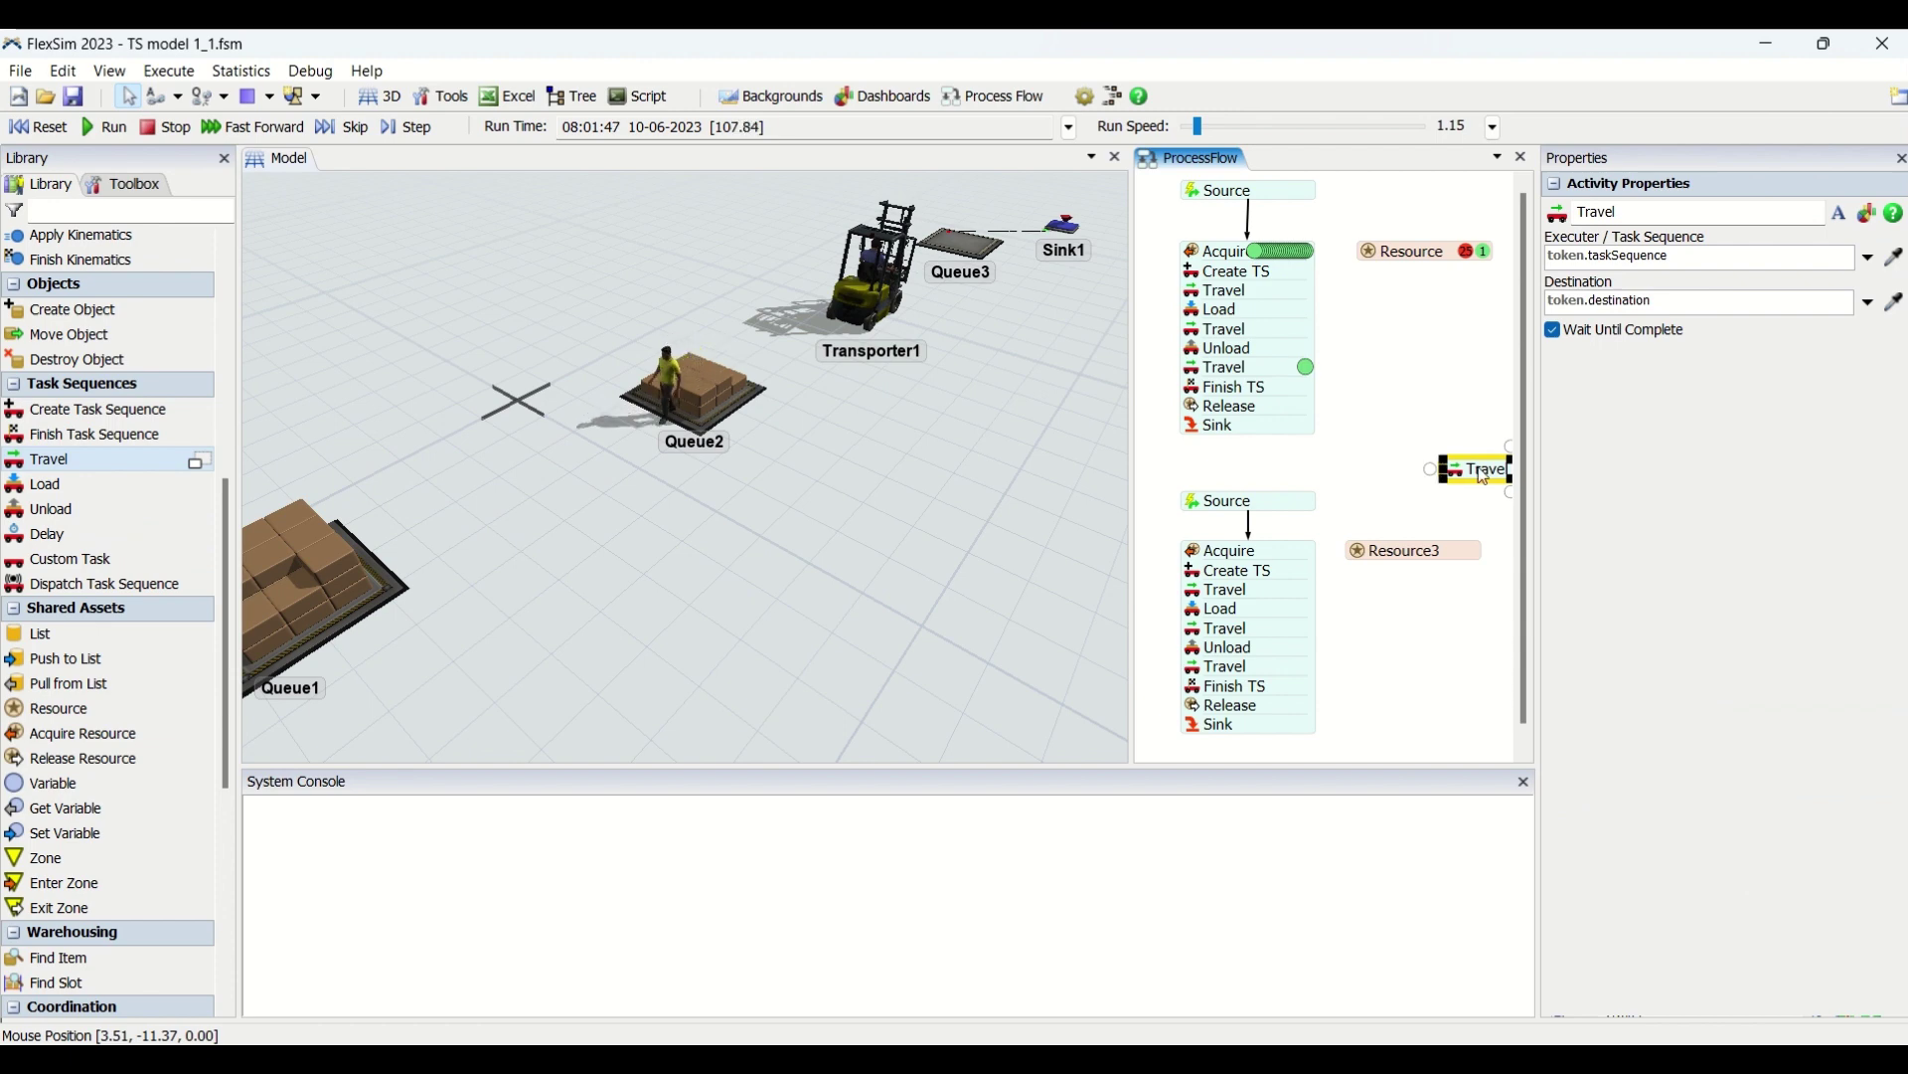
key(Delete)
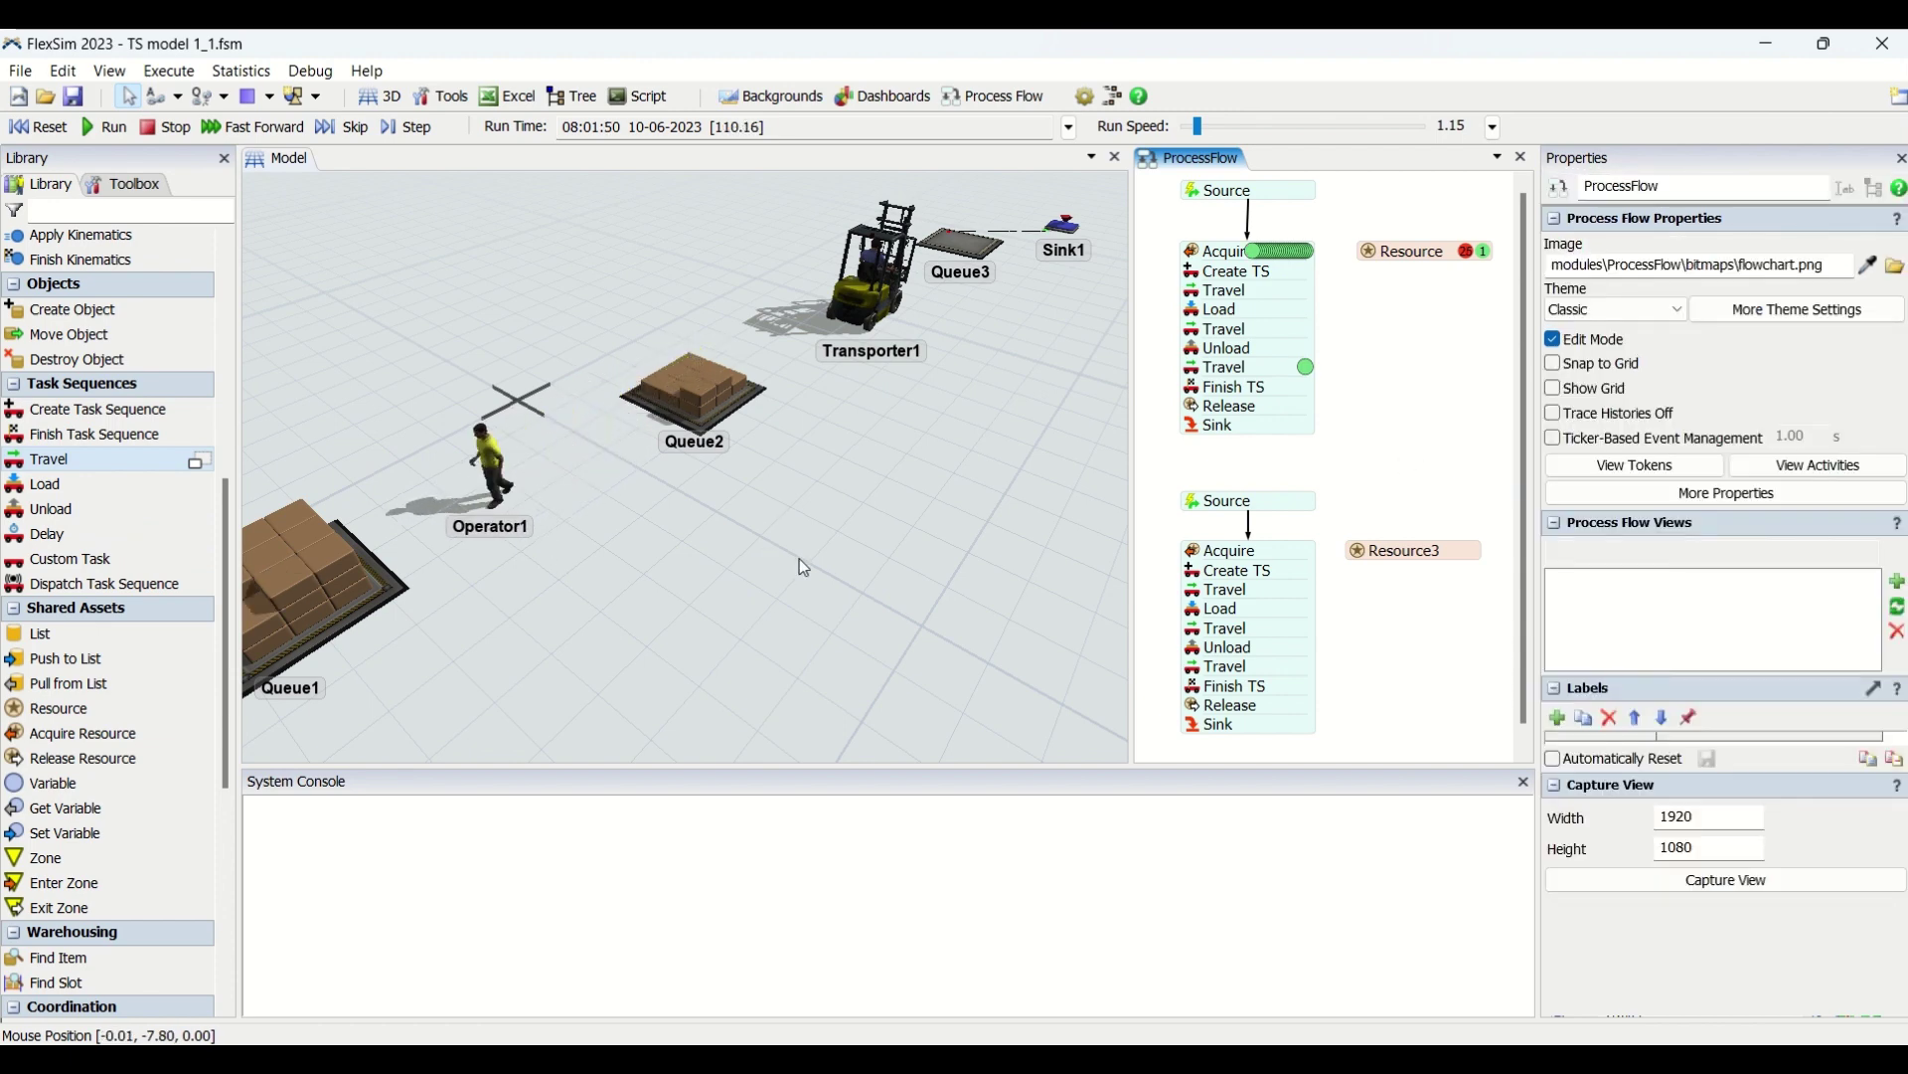
scroll(921, 550, down, 2)
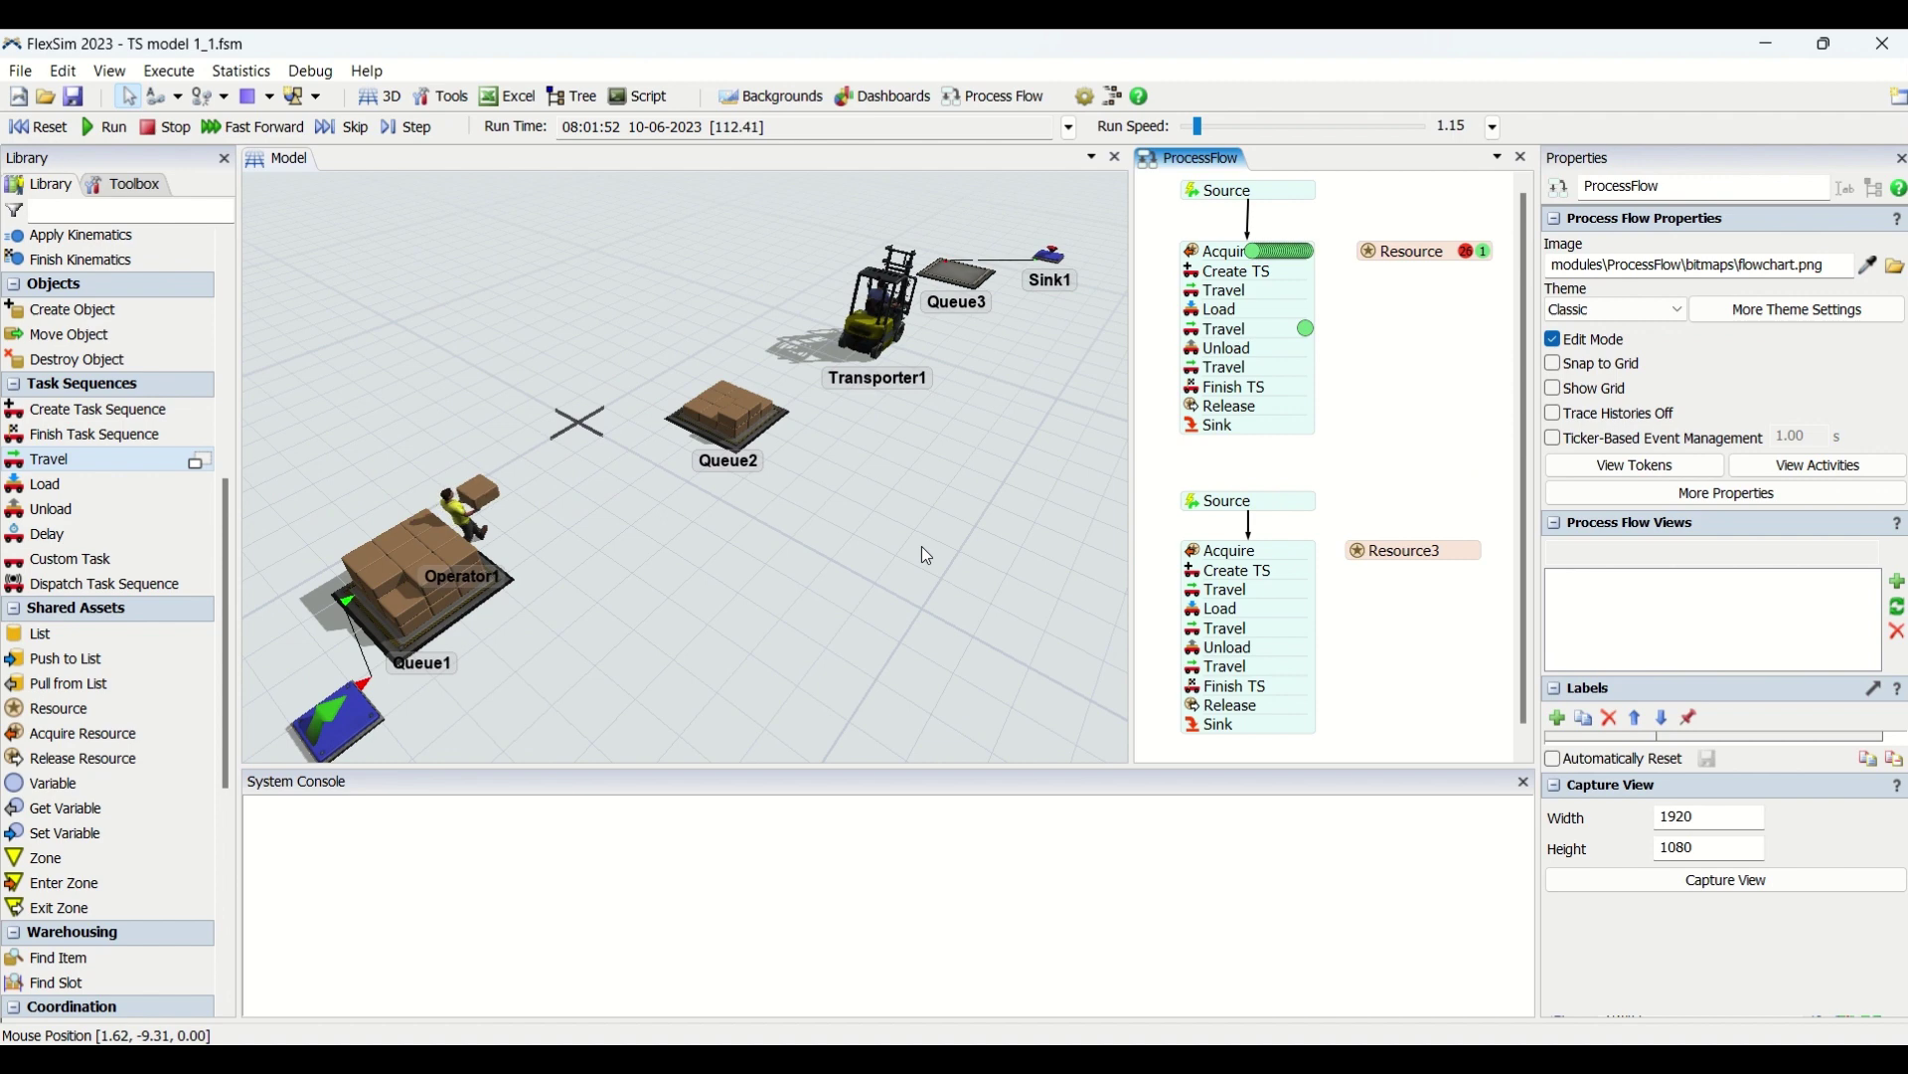